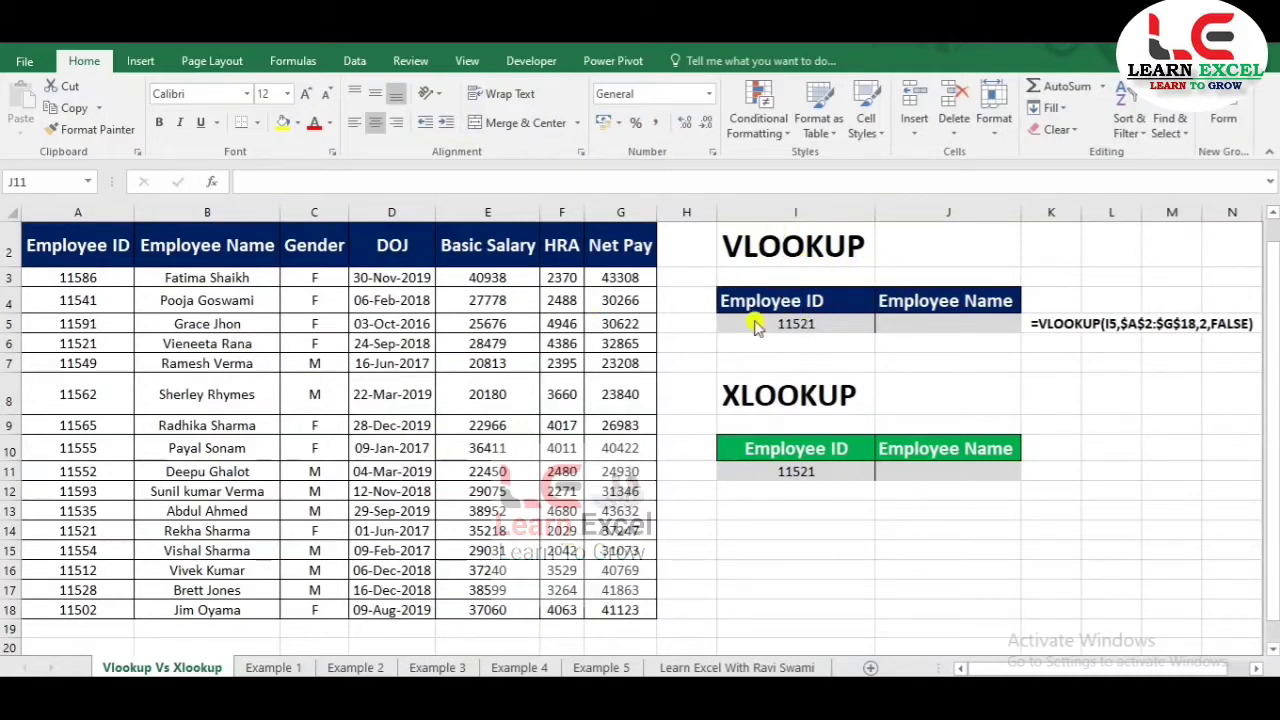
Start a VLOOKUP in J5 that uses the employee ID in I5 as the lookup value.
click(899, 322)
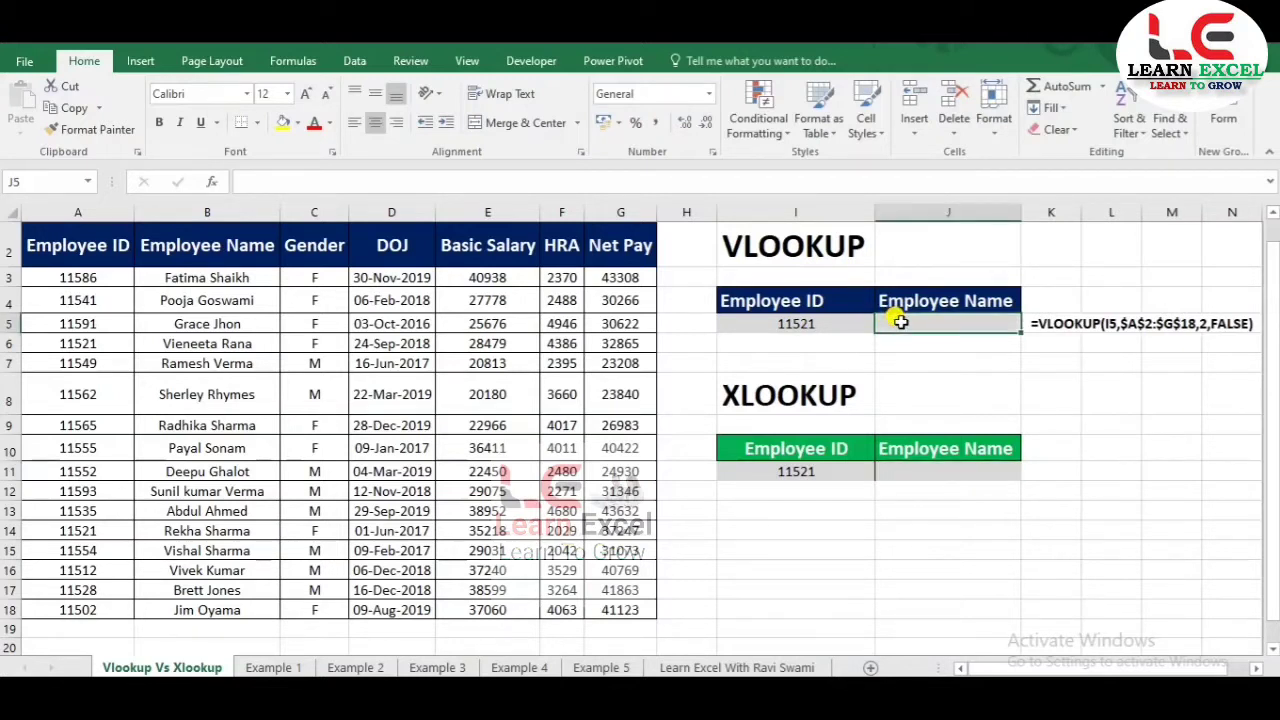
text(=vlo)
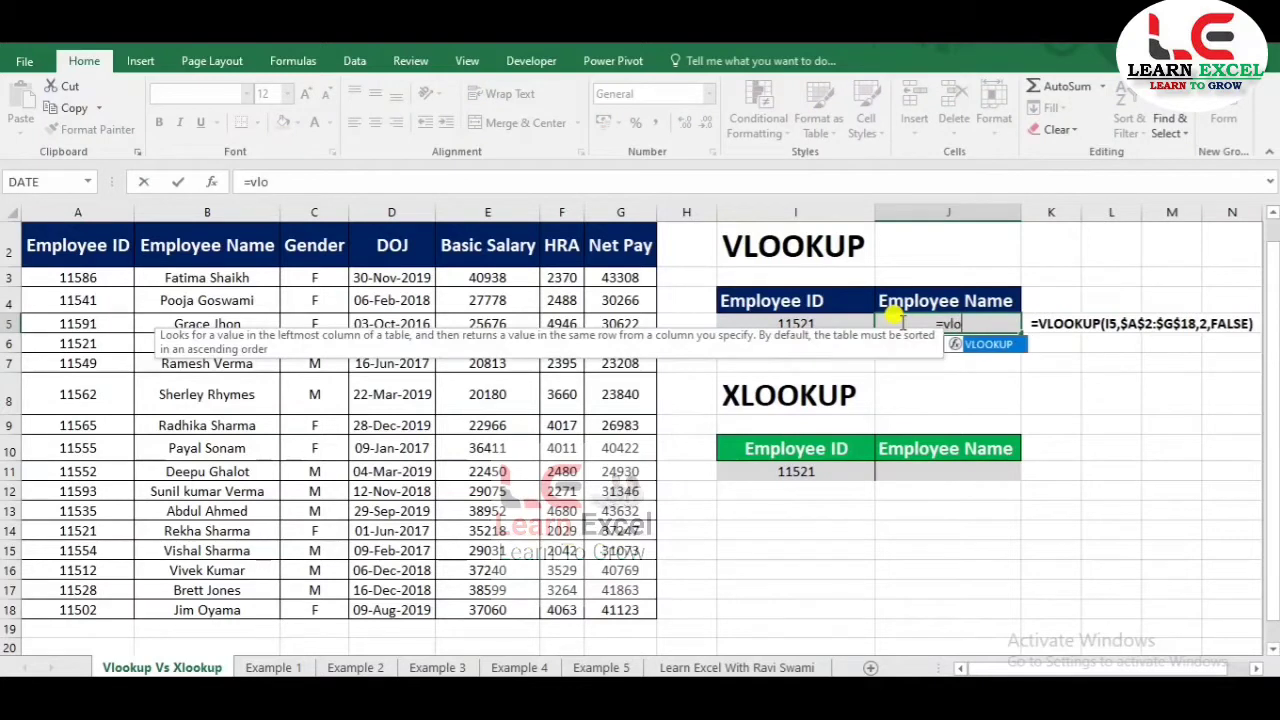
key(Tab)
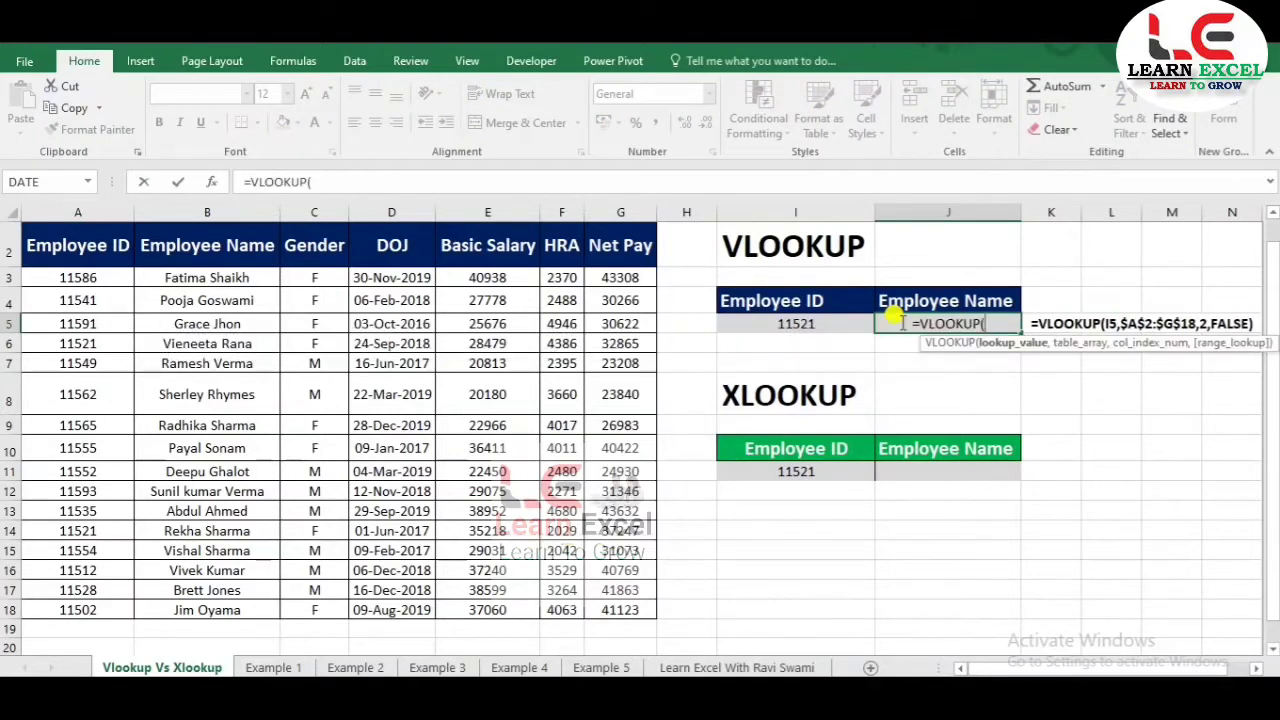
click(830, 323)
text(,)
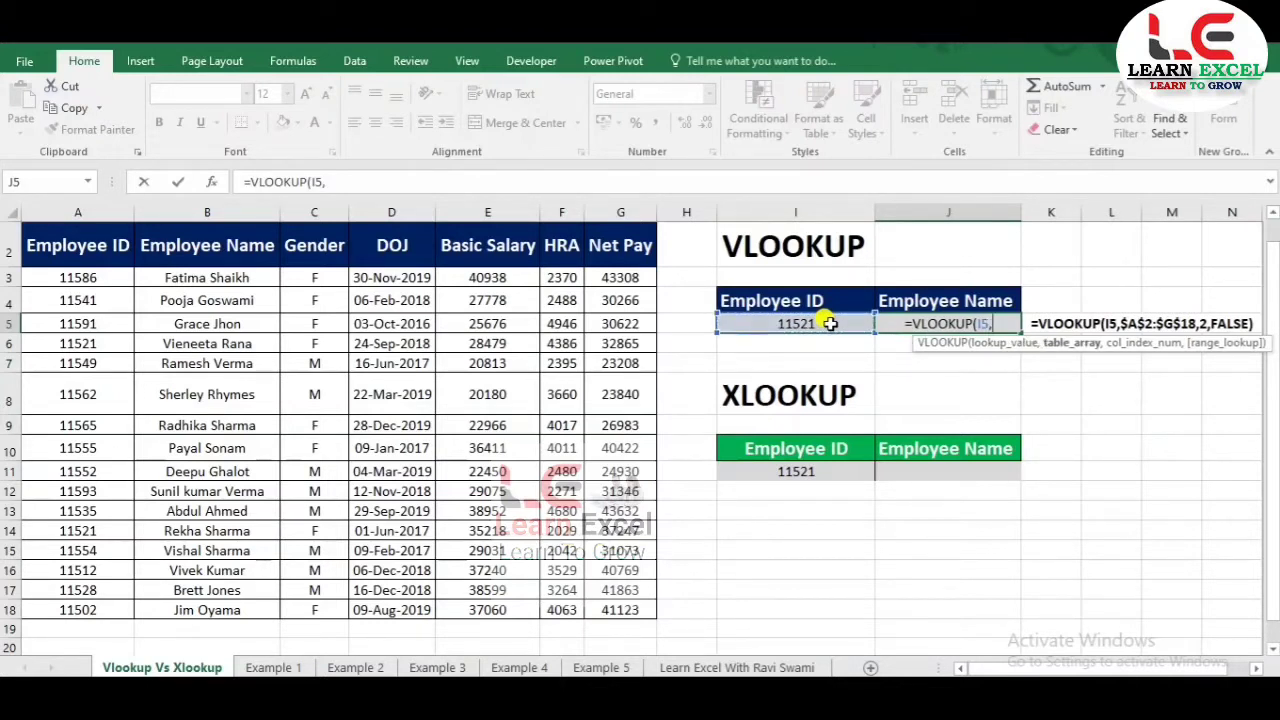
Complete it with the locked table $A$2:$G$18, column 2 and exact match (0).
click(105, 252)
key(ctrl+shift+Down)
key(ctrl+shift+Right)
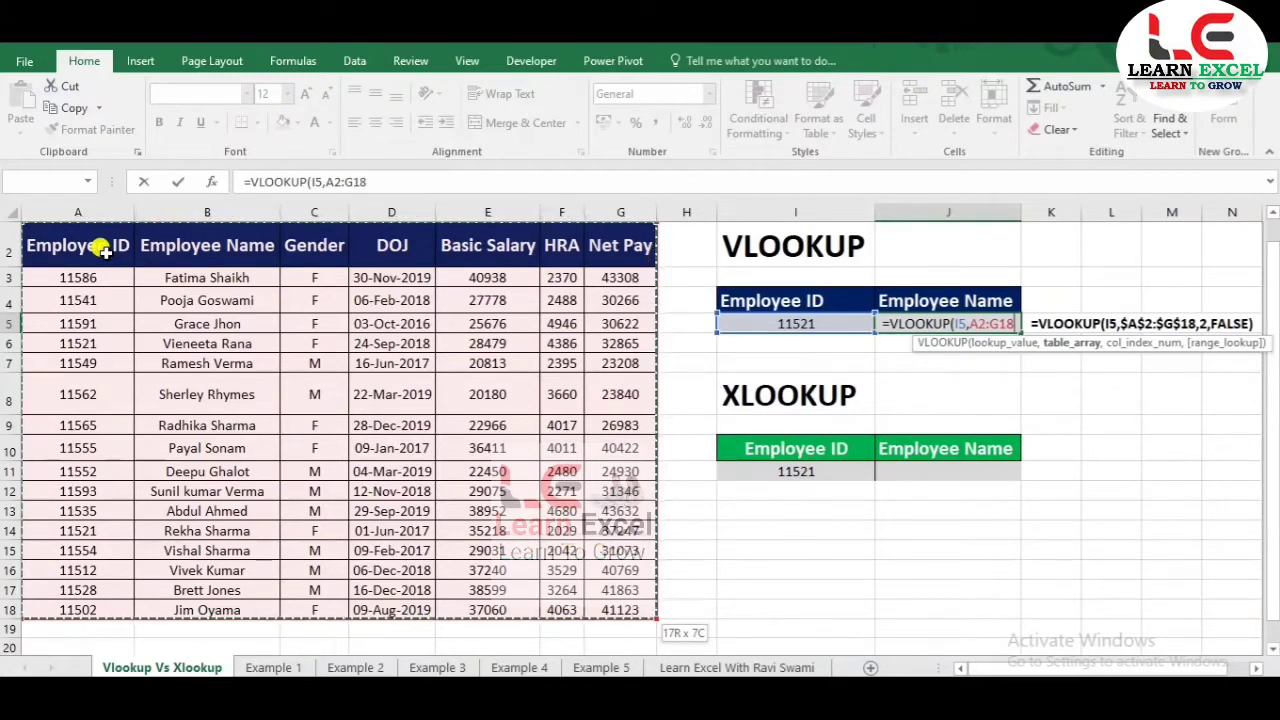
key(F4)
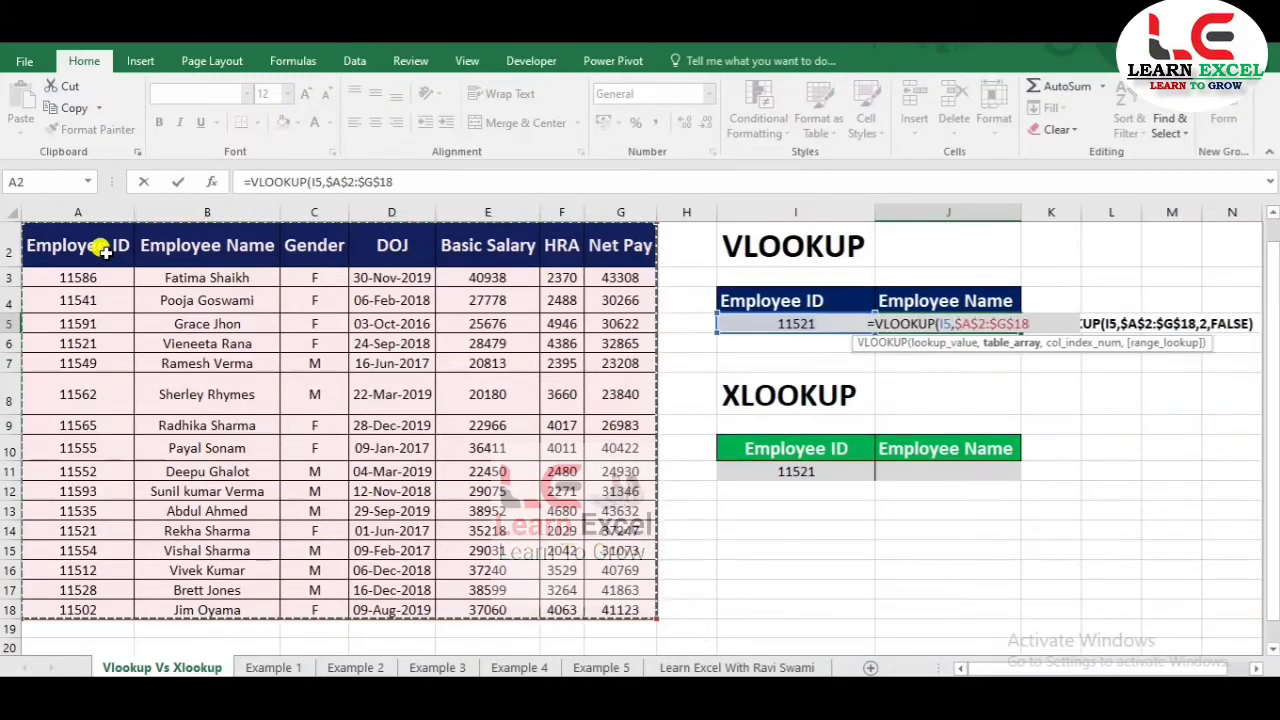
text(,)
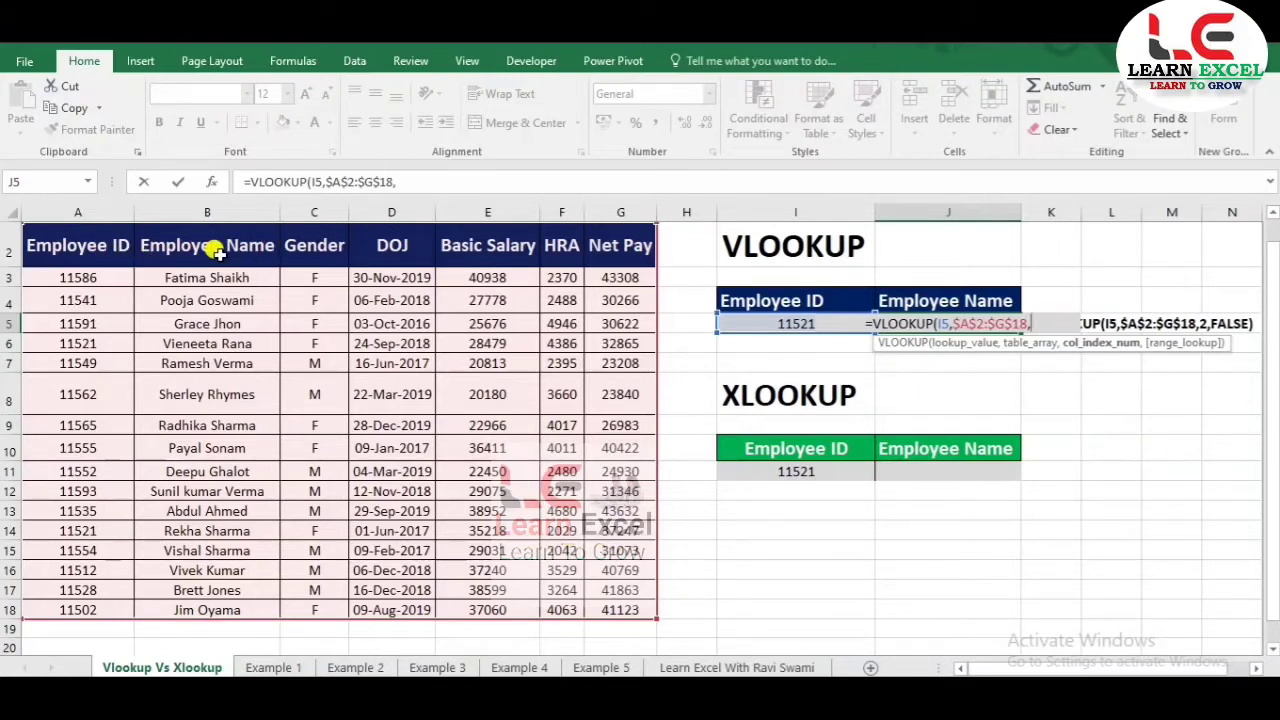
text(2,)
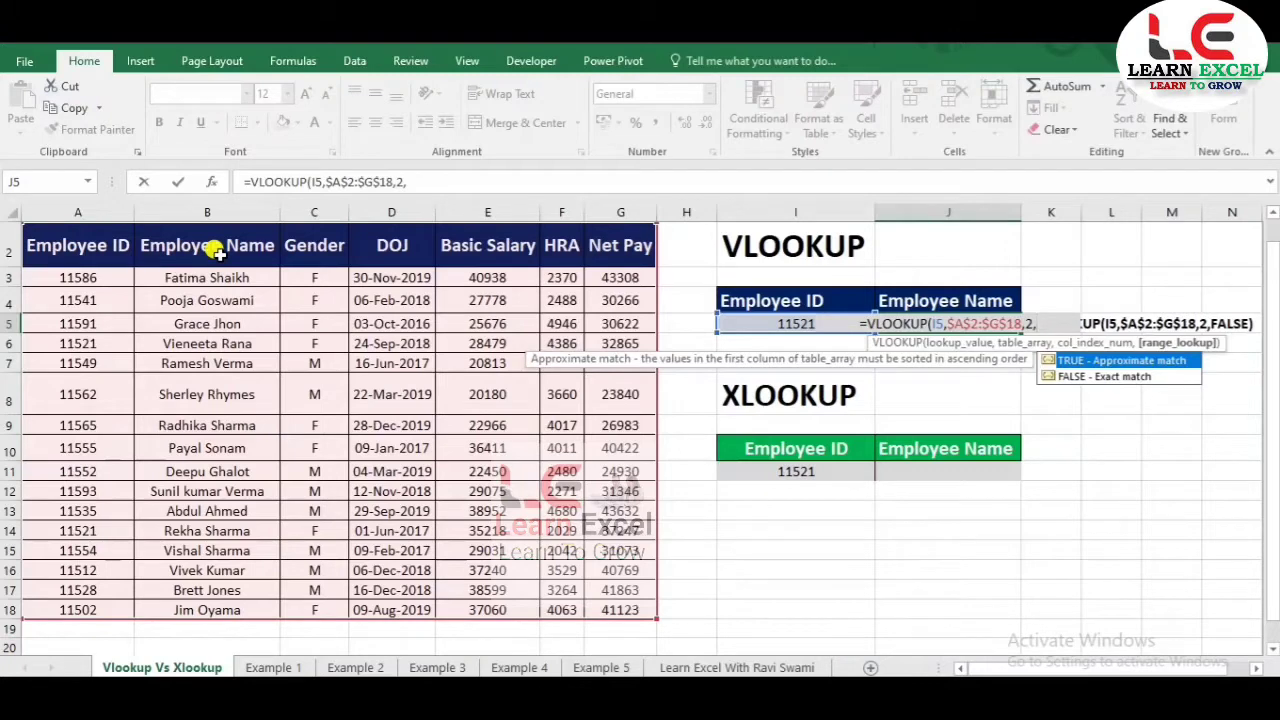
text(0)
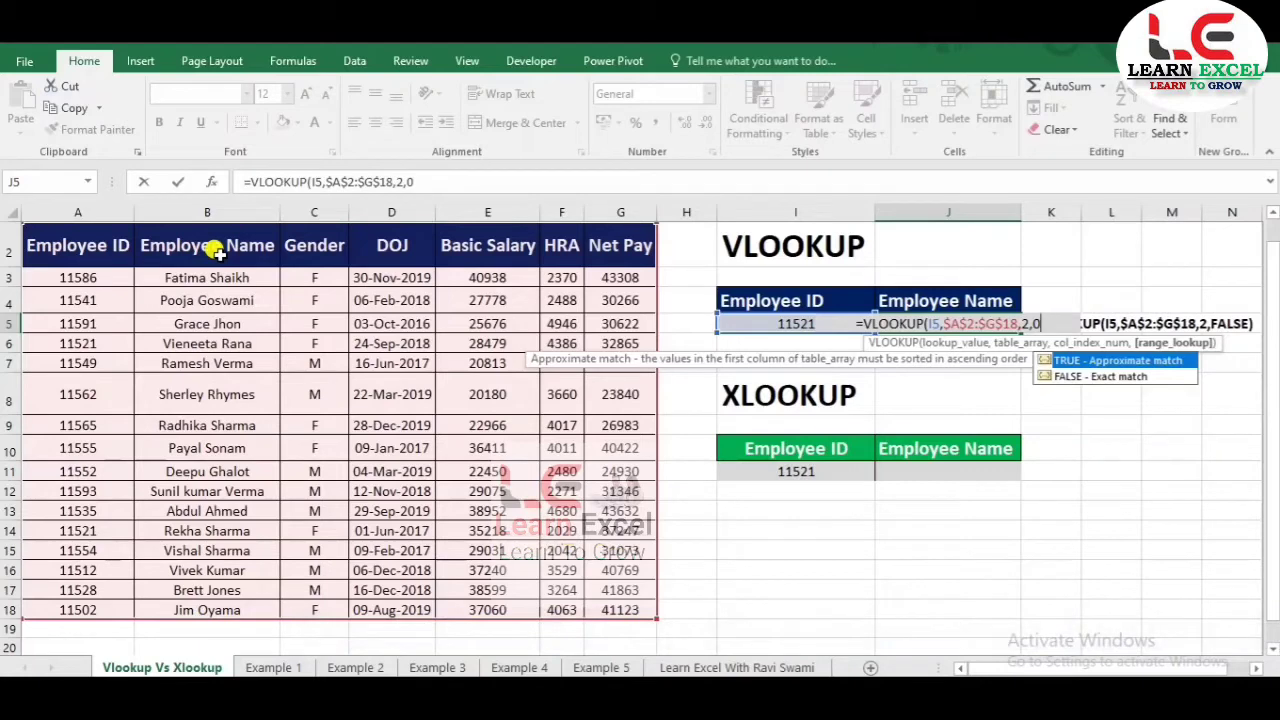
text())
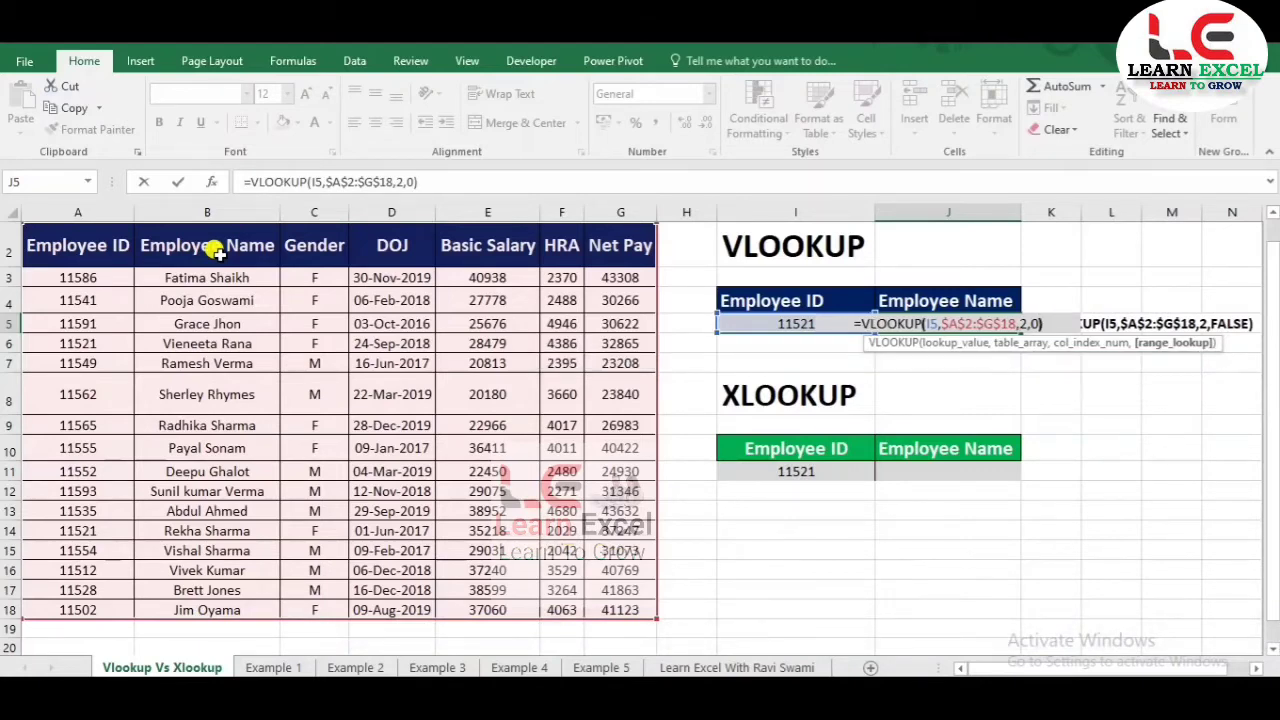
key(Return)
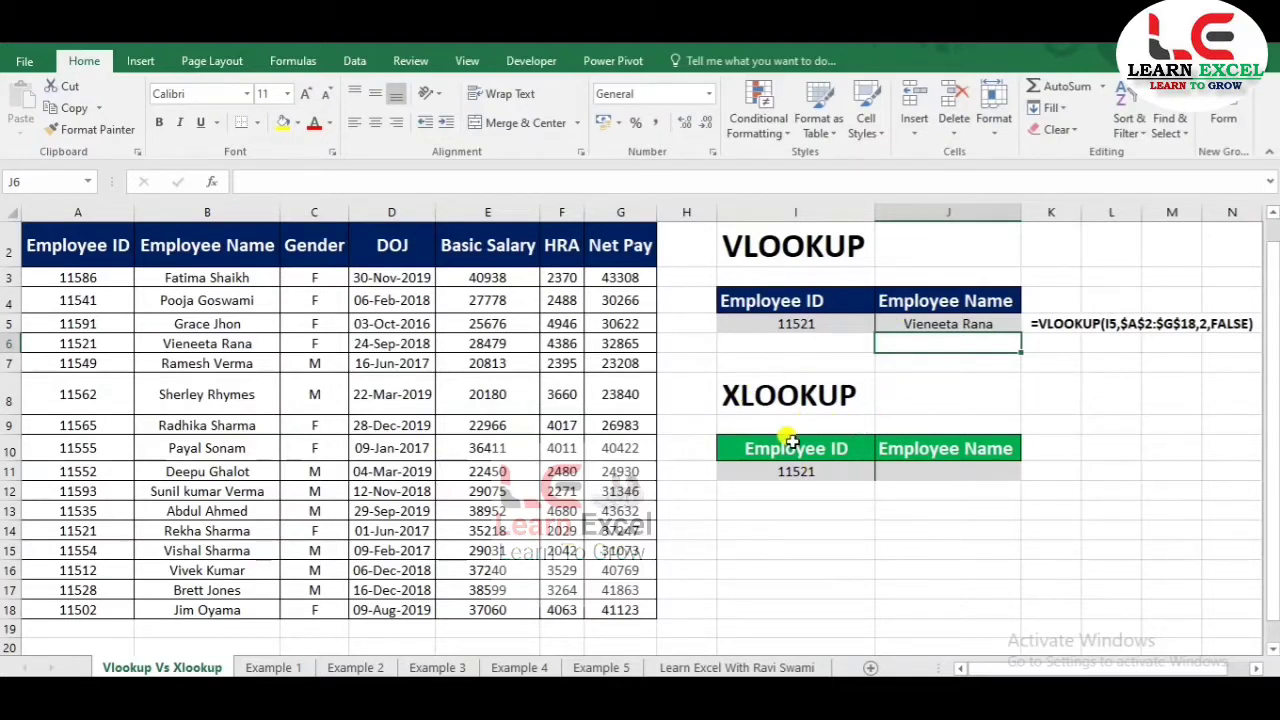
Start an XLOOKUP in J11 that uses the employee ID in I11 as the lookup value.
click(896, 472)
text(=)
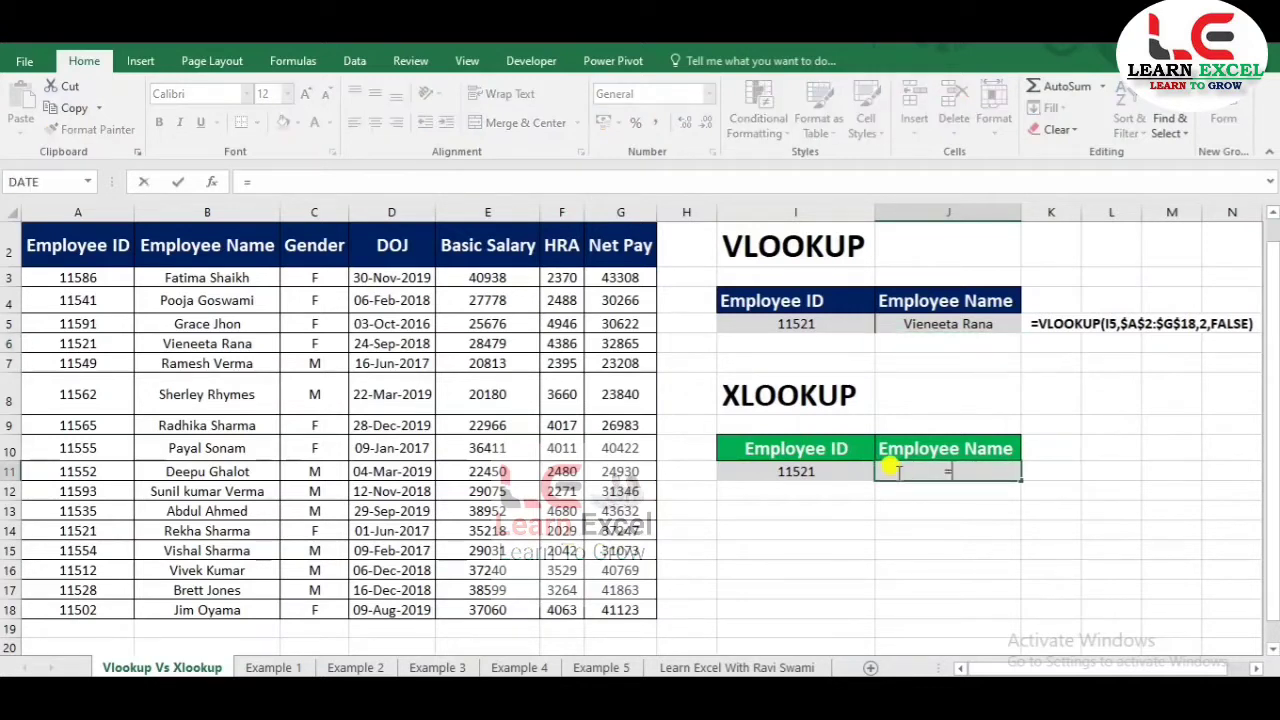
text(xl)
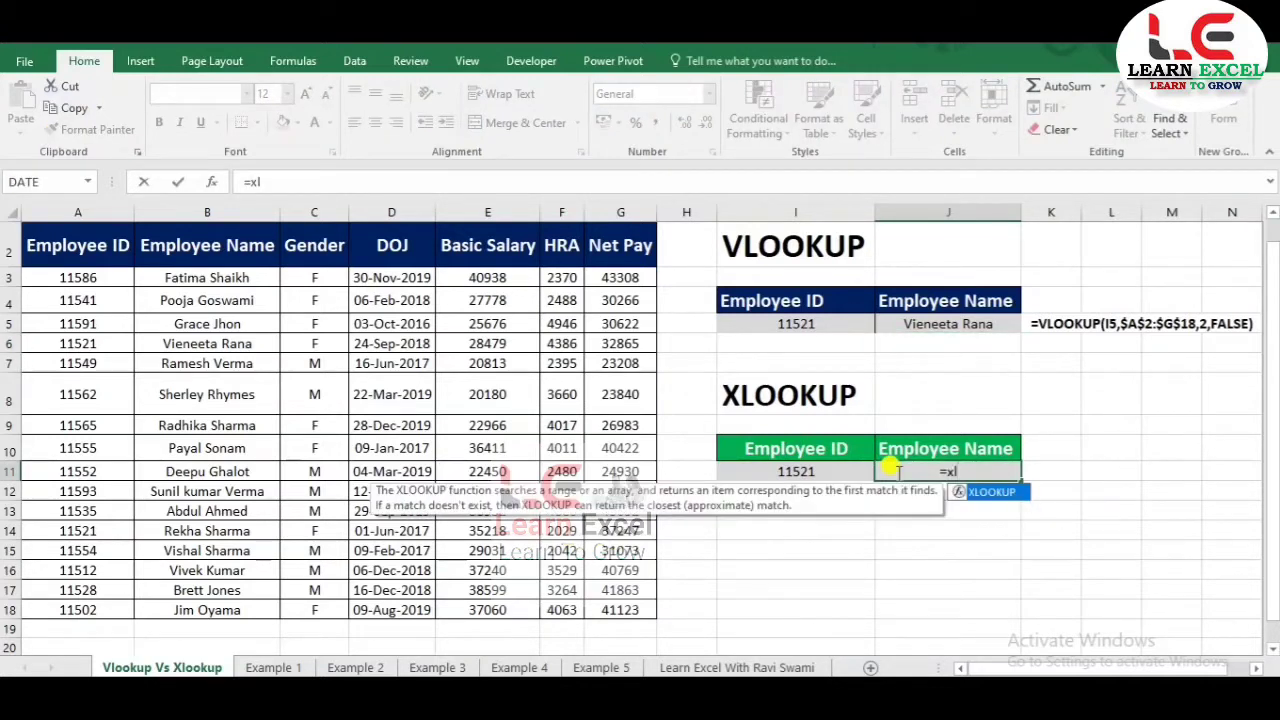
key(Tab)
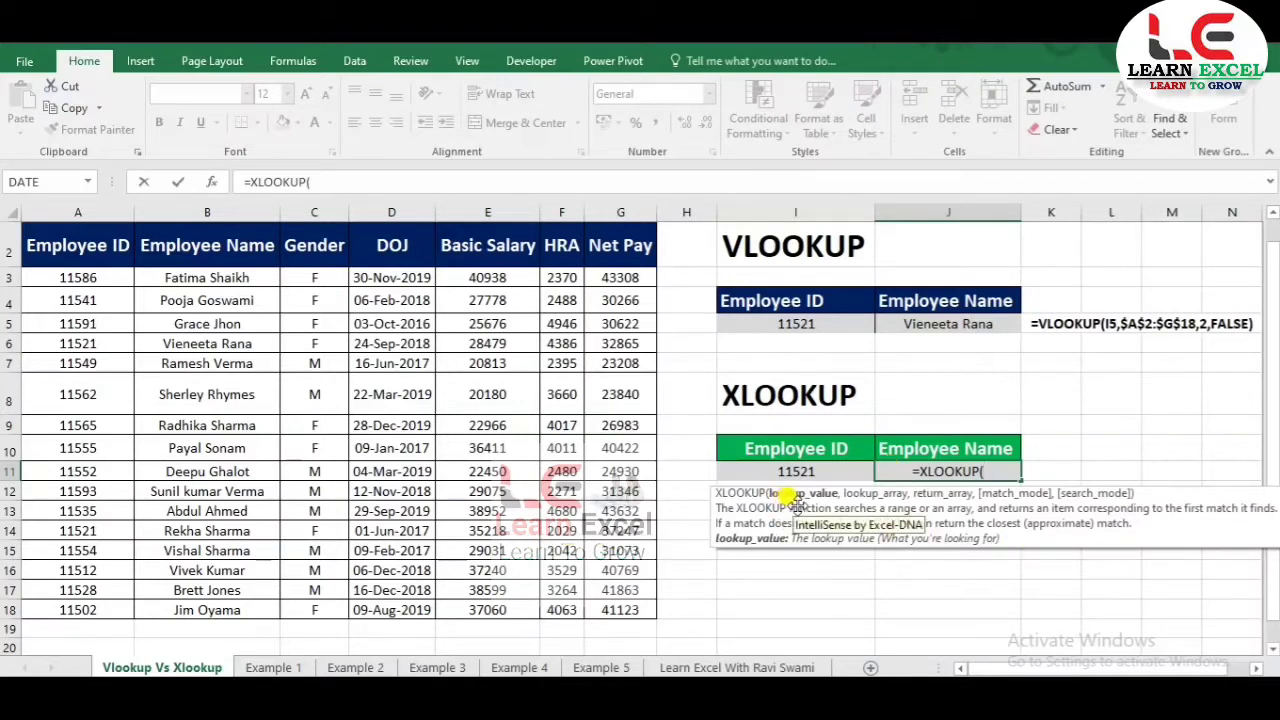
click(805, 471)
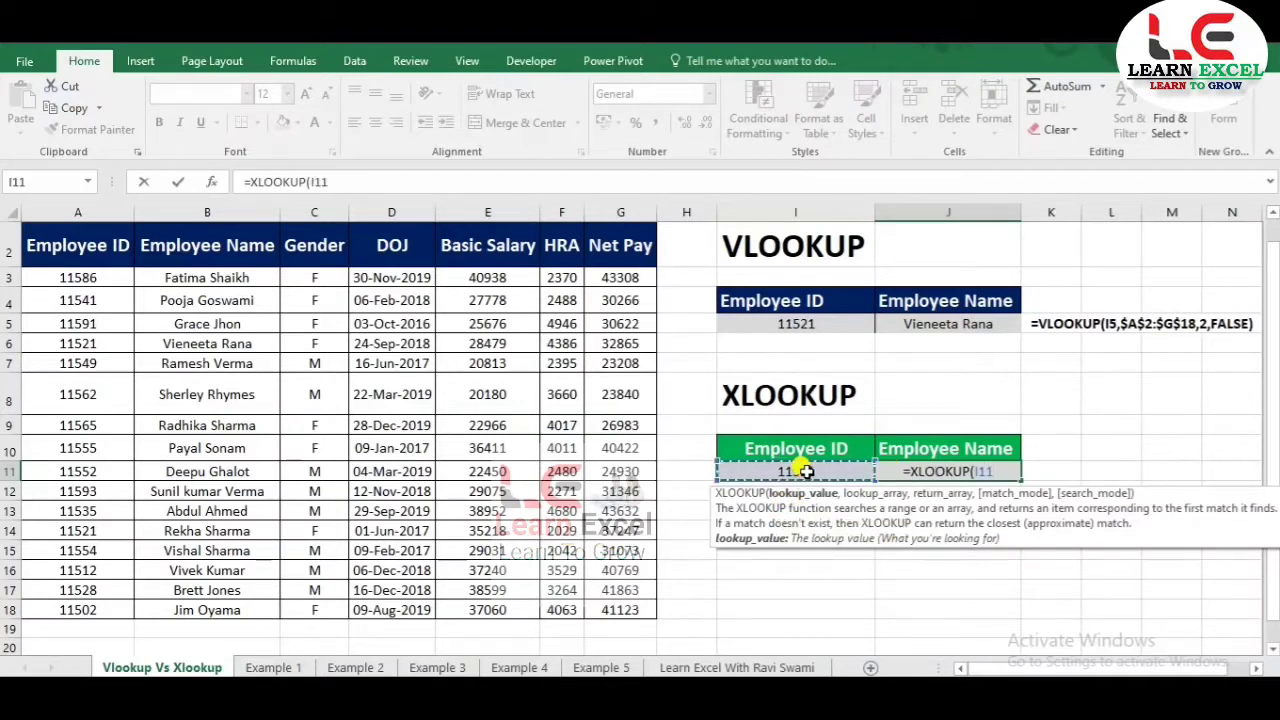
text(,)
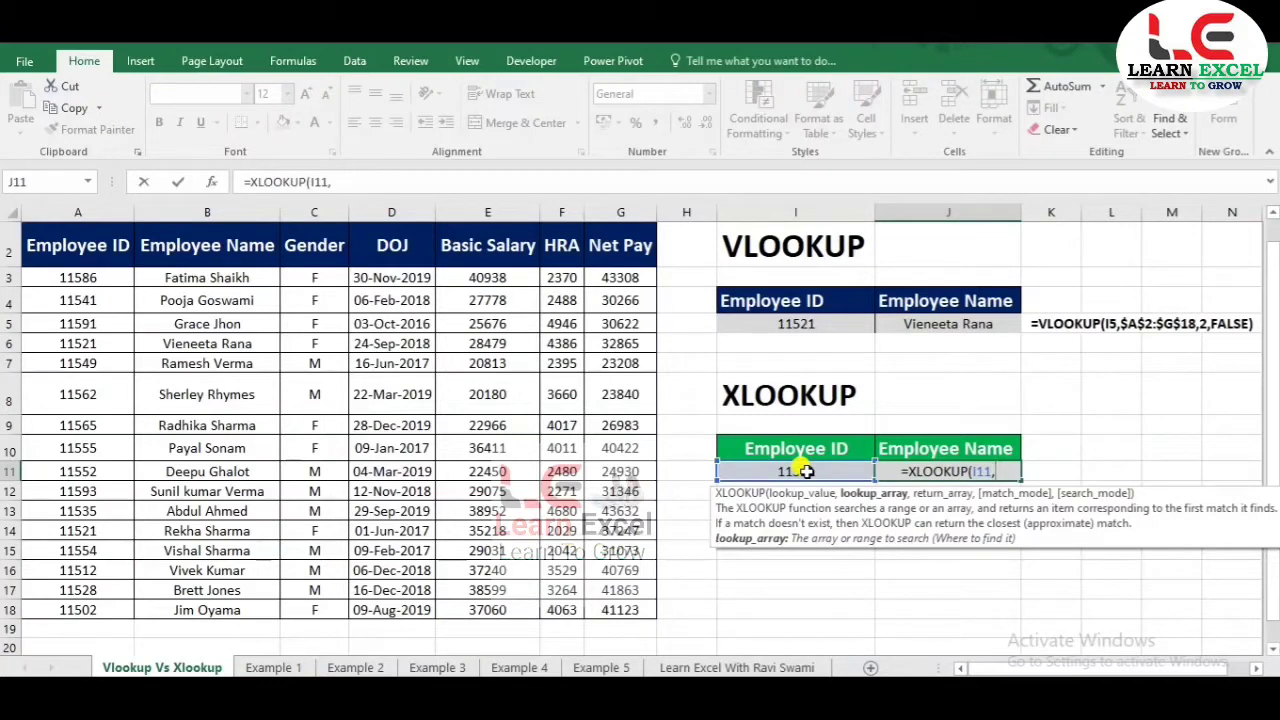
Finish it with lookup range A3:A18 and return range B3:B18, returning the employee name.
click(85, 277)
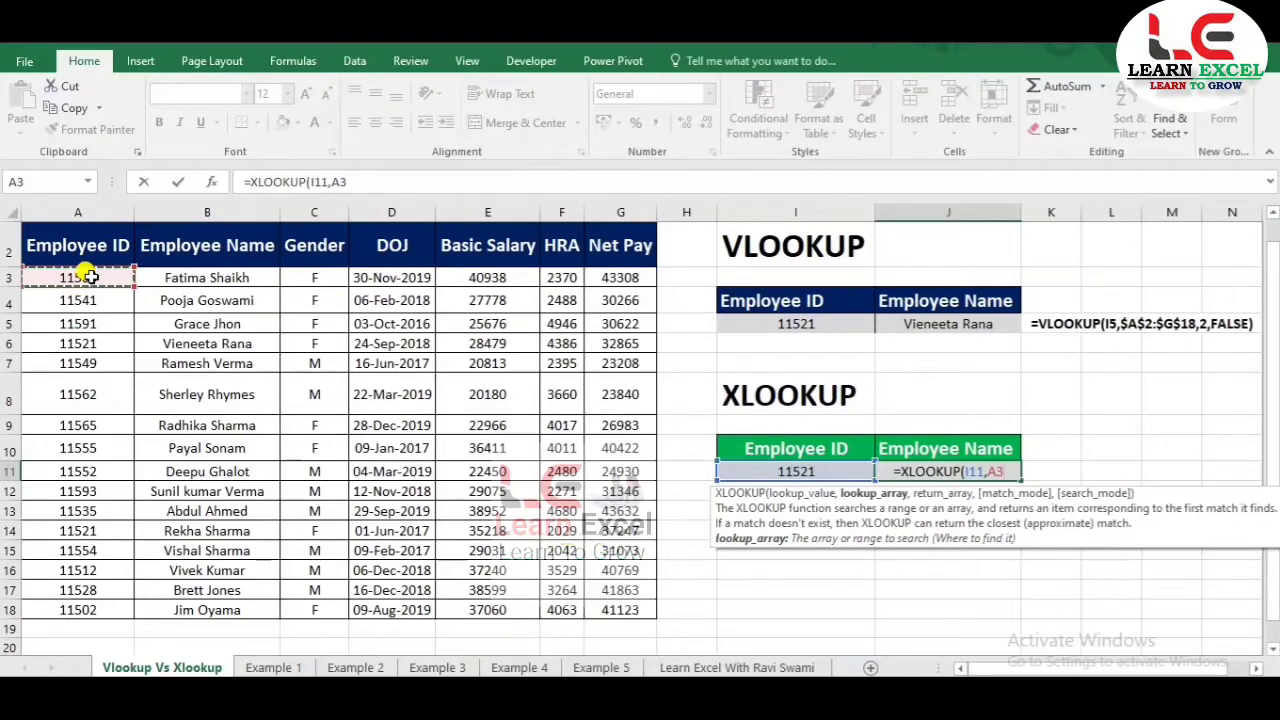
key(ctrl+shift+Down)
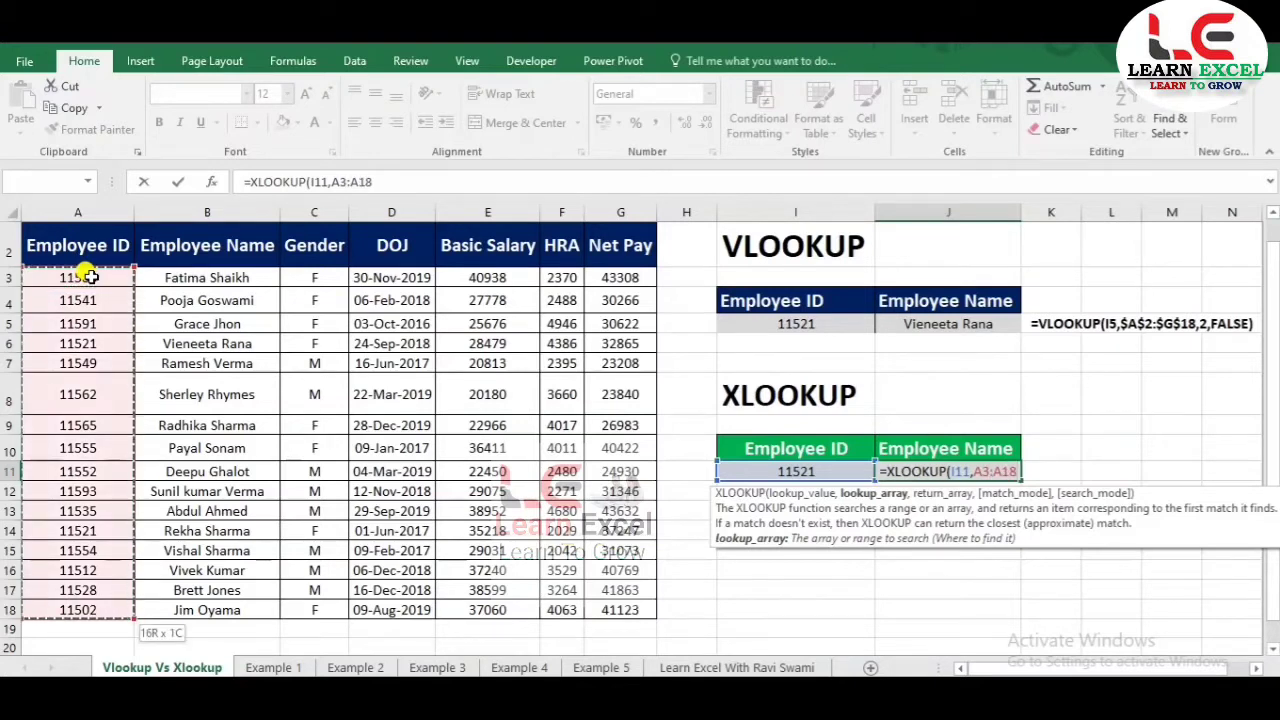
text(,)
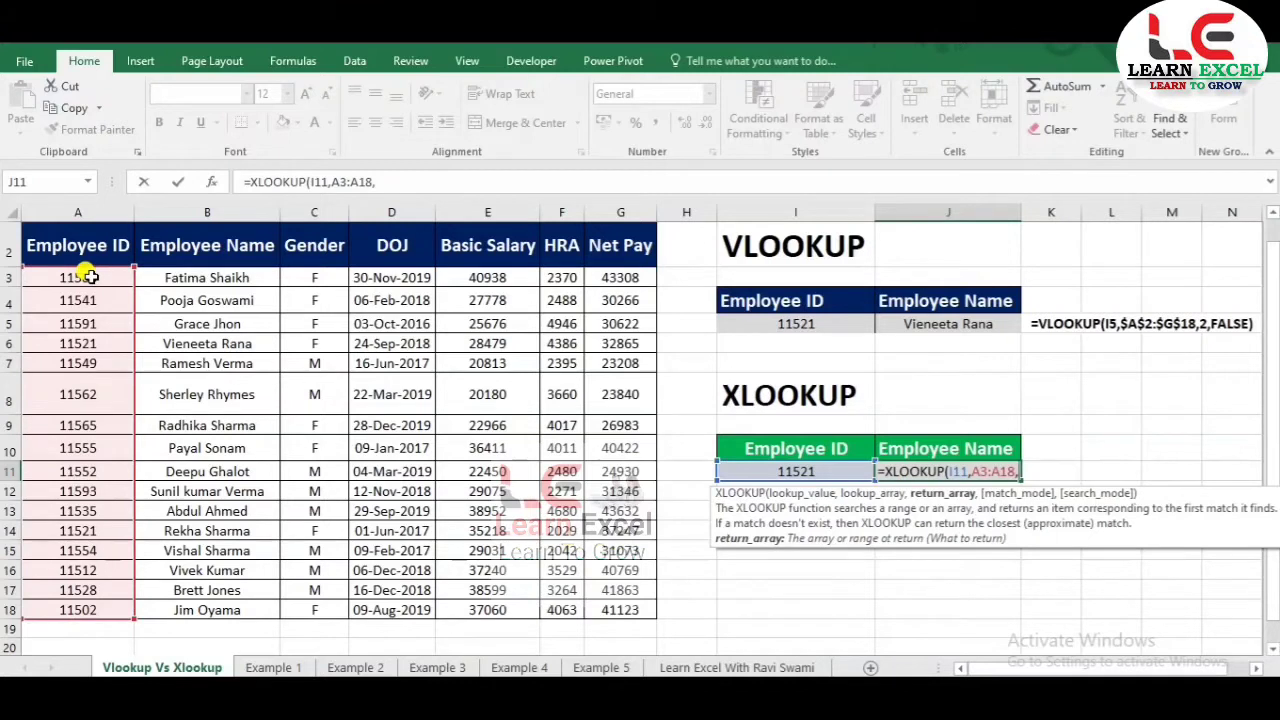
click(175, 277)
key(ctrl+shift+Down)
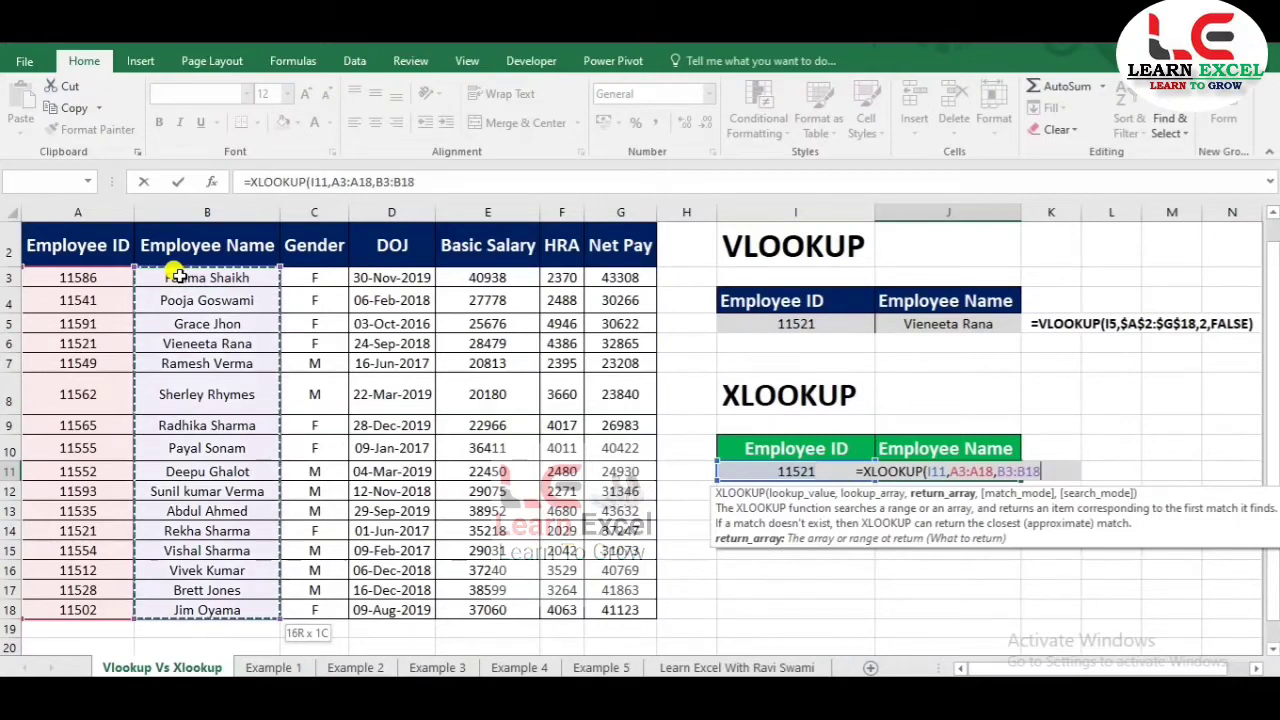
text(,)
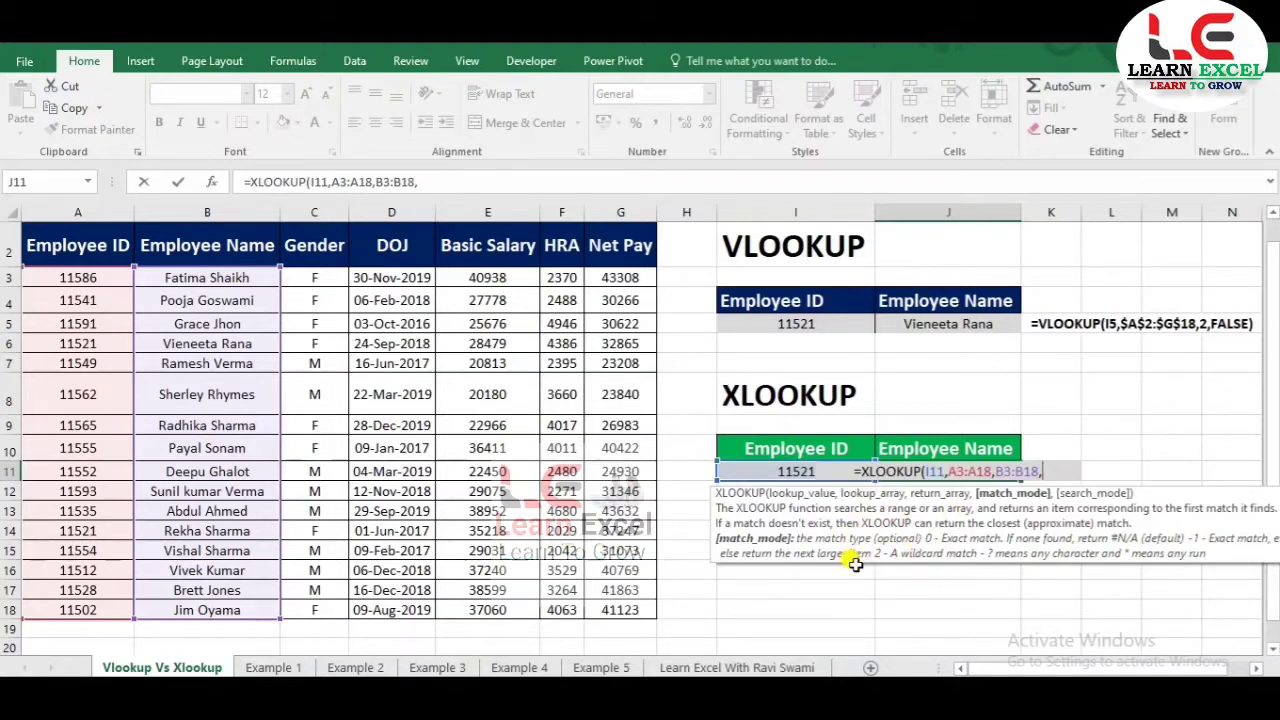
key(BackSpace)
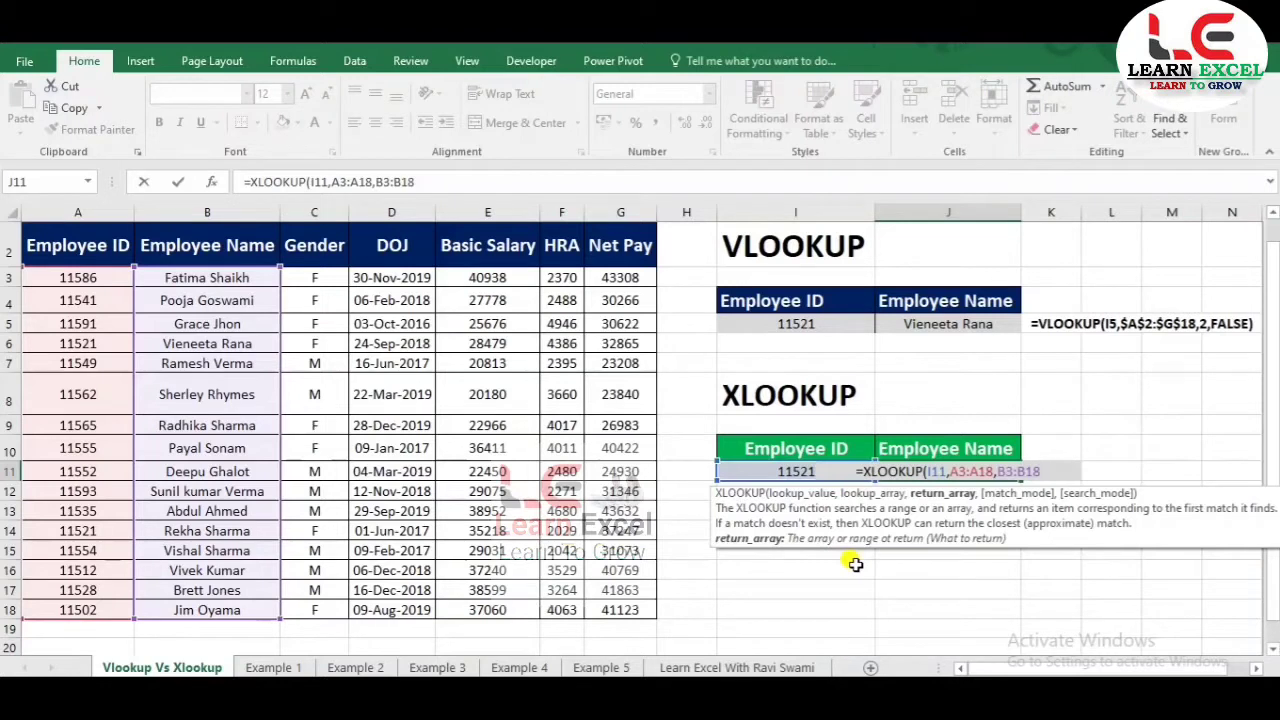
text())
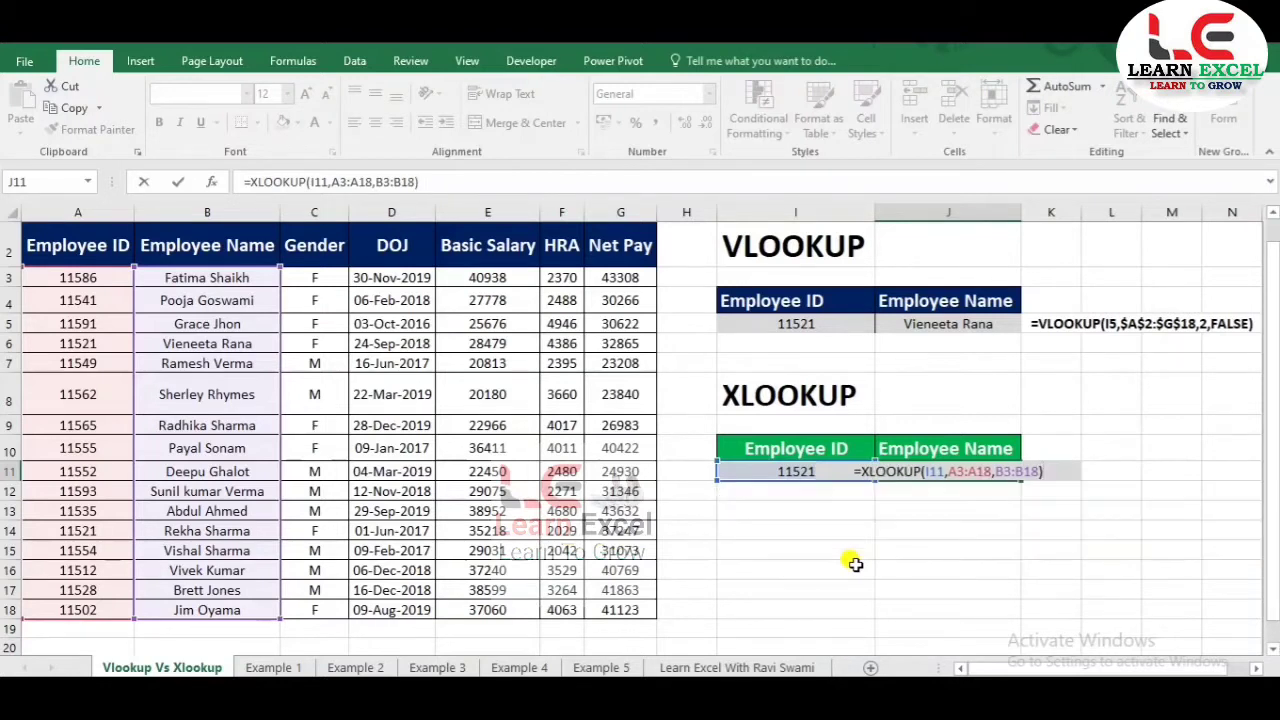
key(Return)
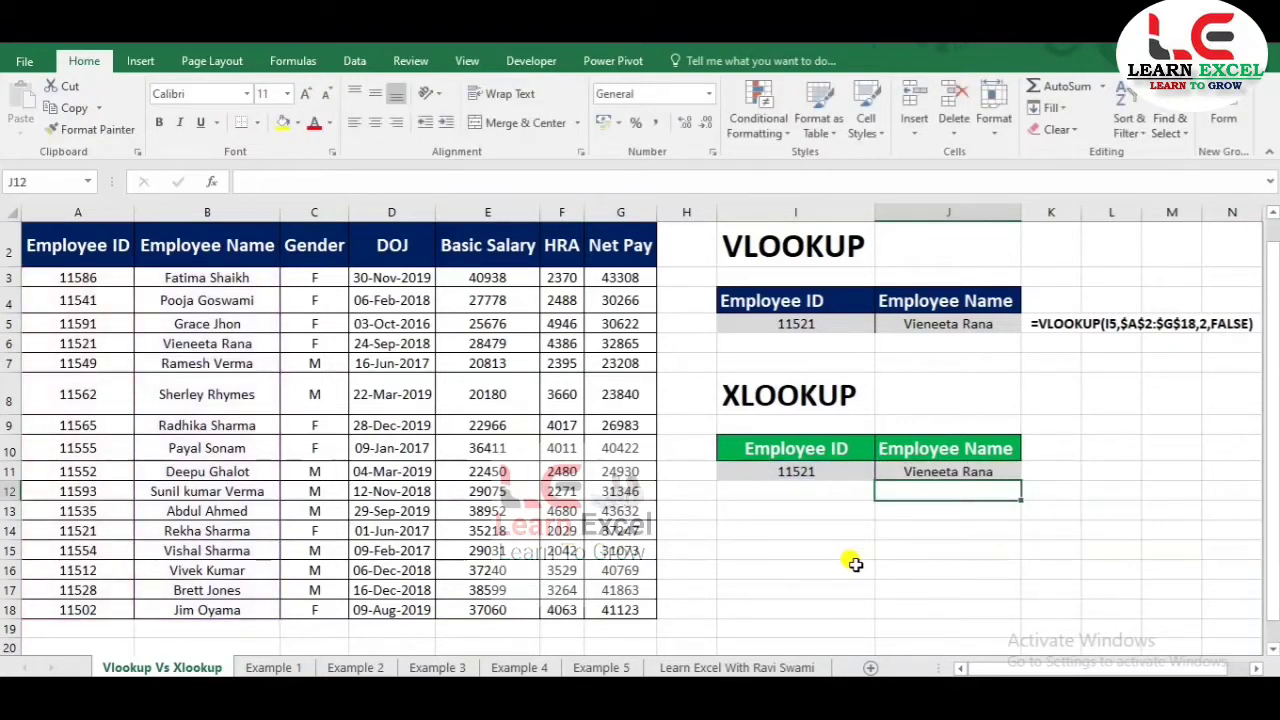
click(928, 472)
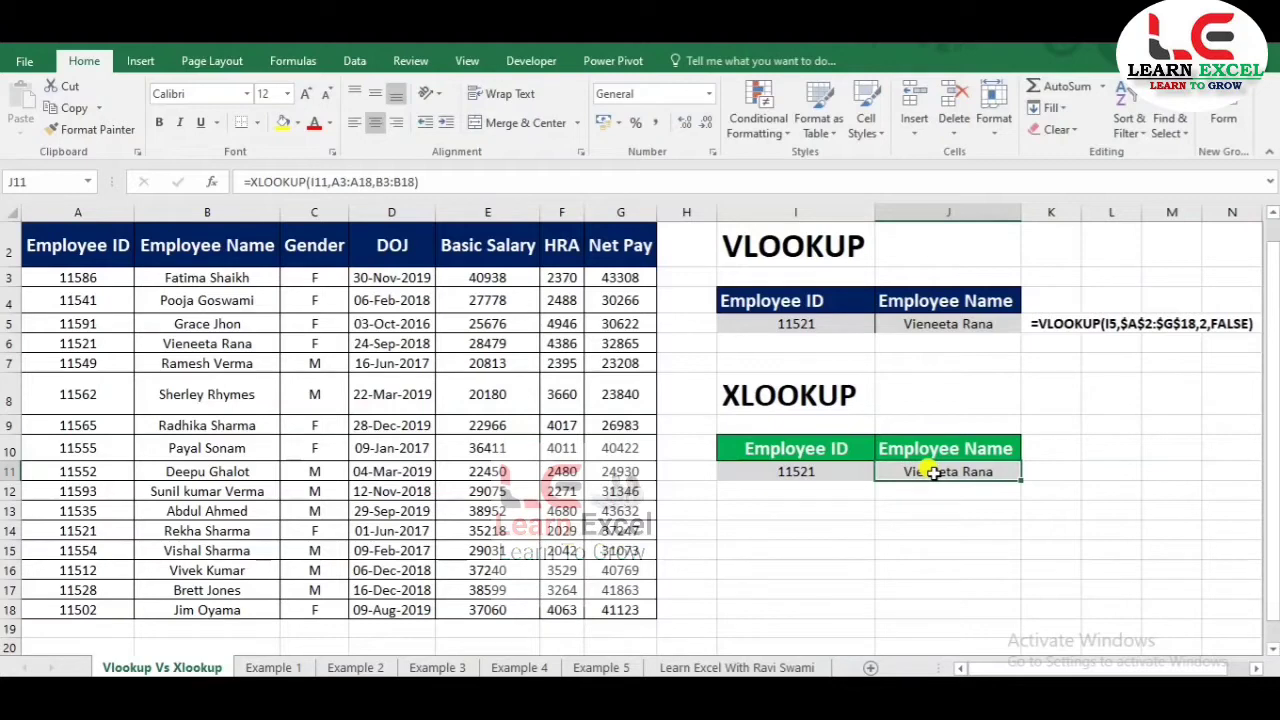
click(270, 667)
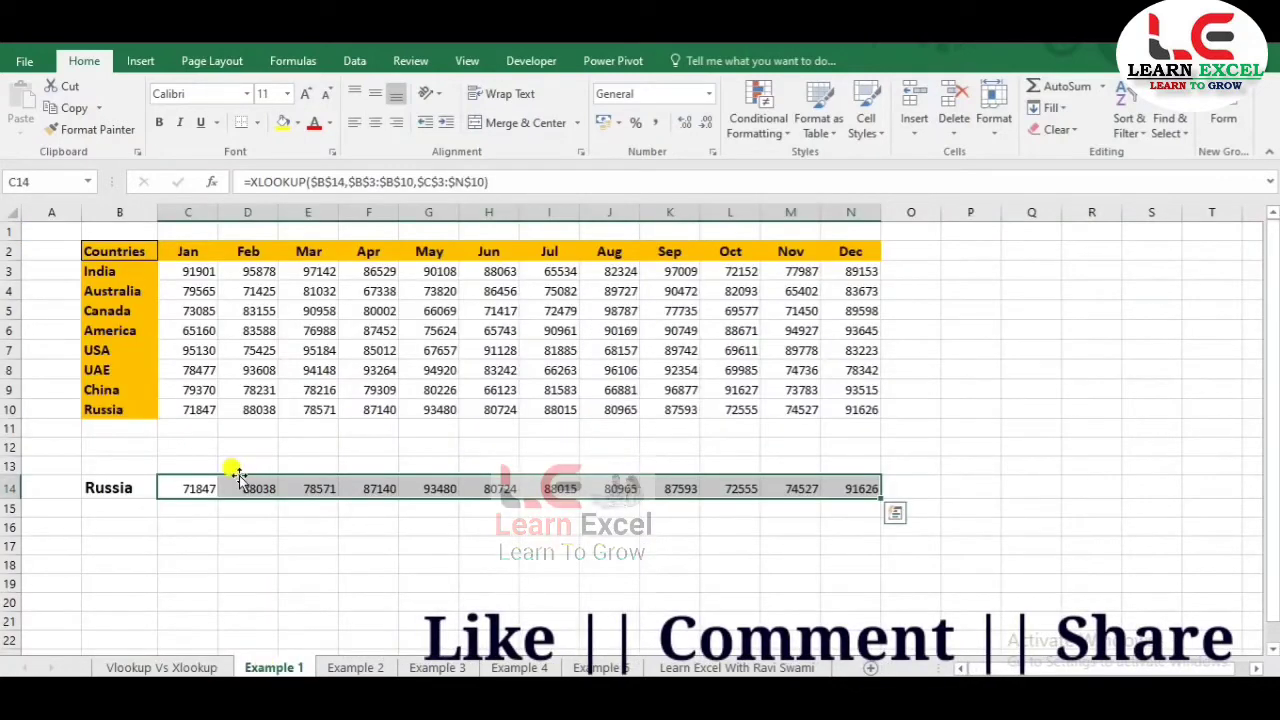
Clear Russia's results in C14:N14, leaving C14 selected and empty.
key(Delete)
click(199, 486)
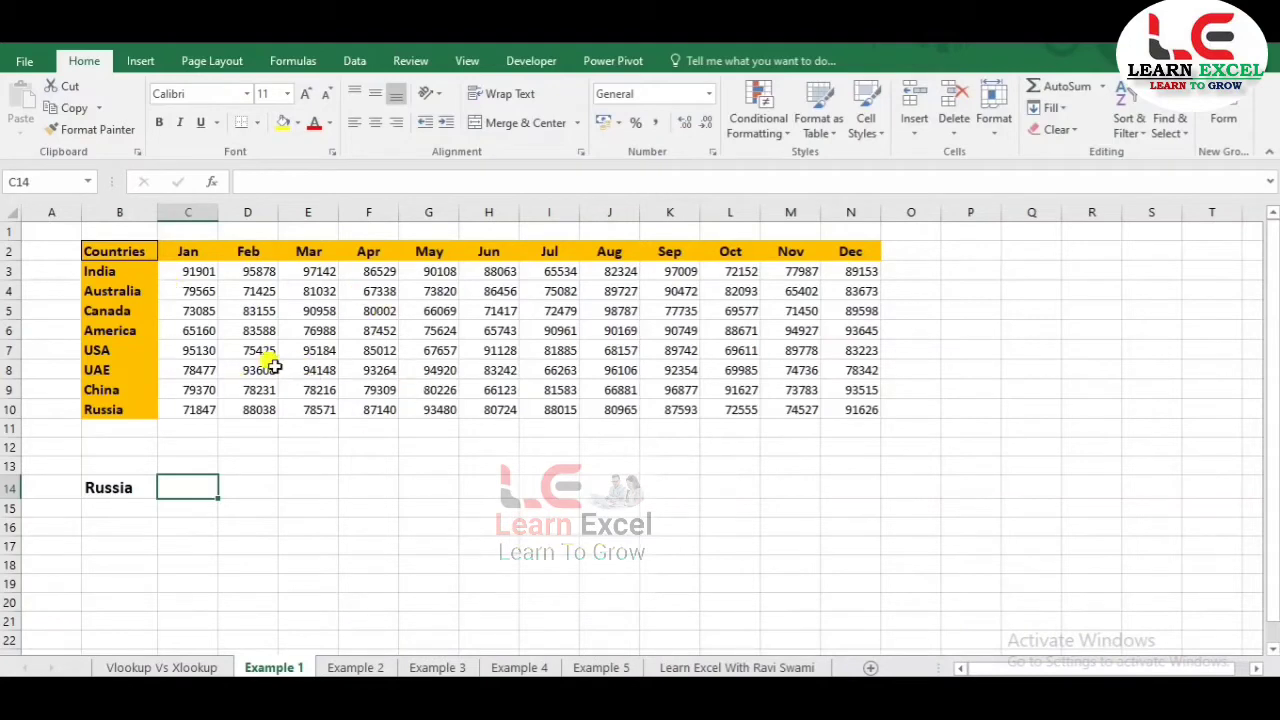
click(235, 304)
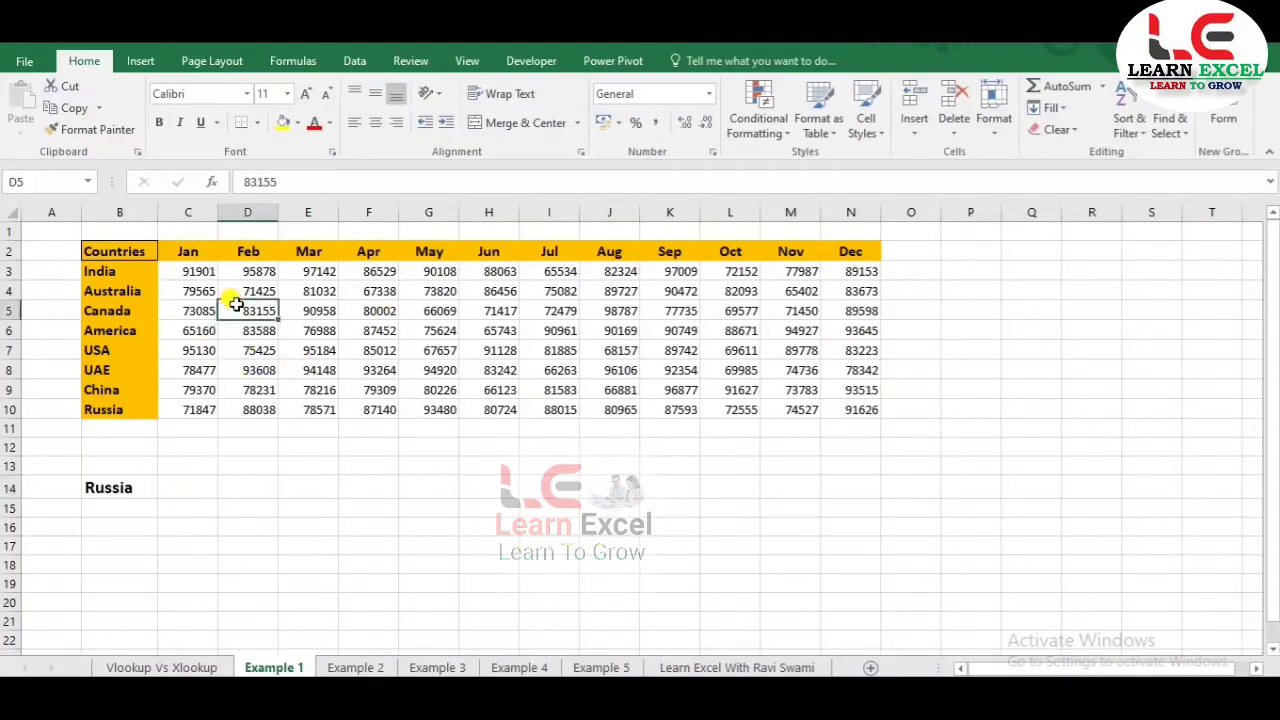
click(118, 492)
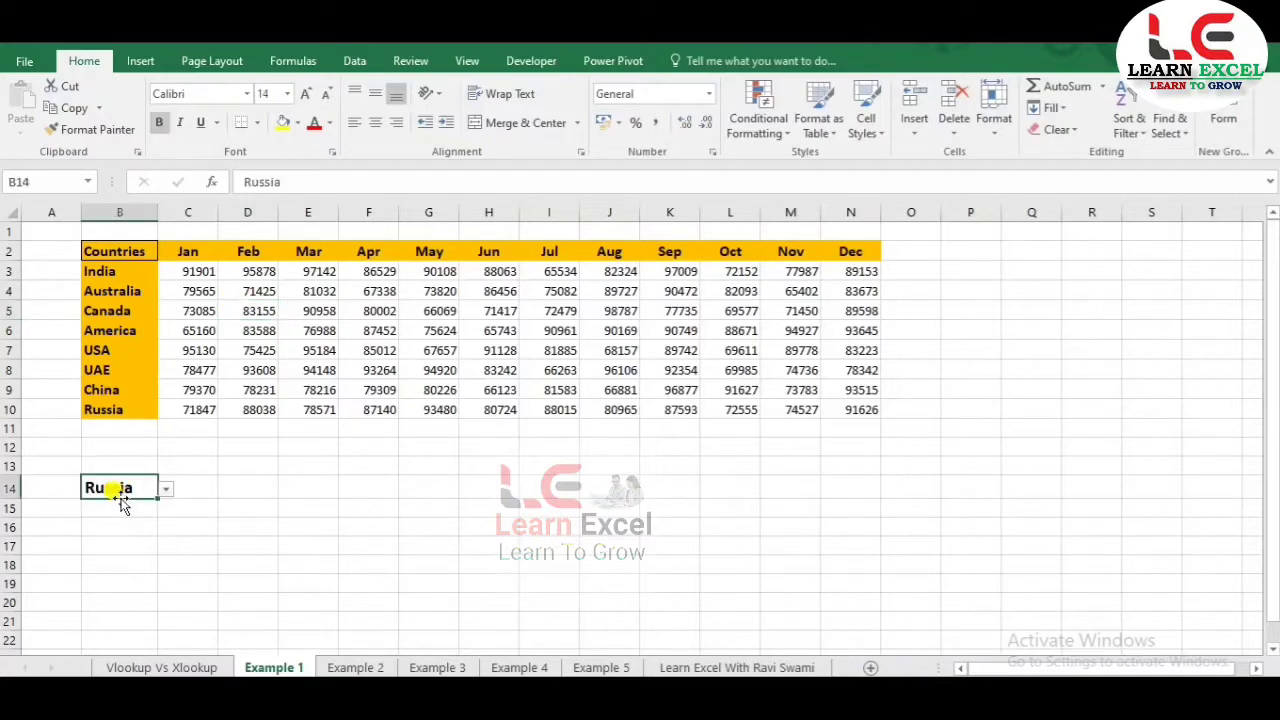
click(186, 488)
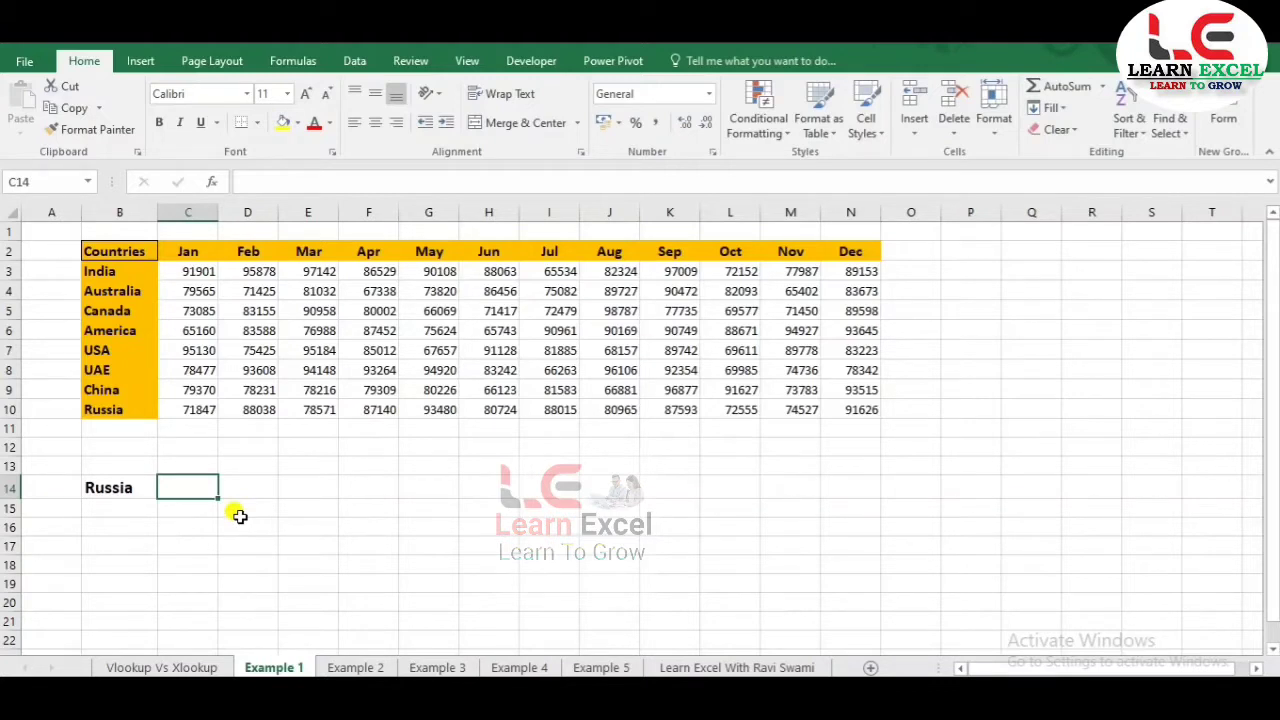
Start an XLOOKUP in C14 with the absolute country reference $B$14 as lookup value.
text(=xlo)
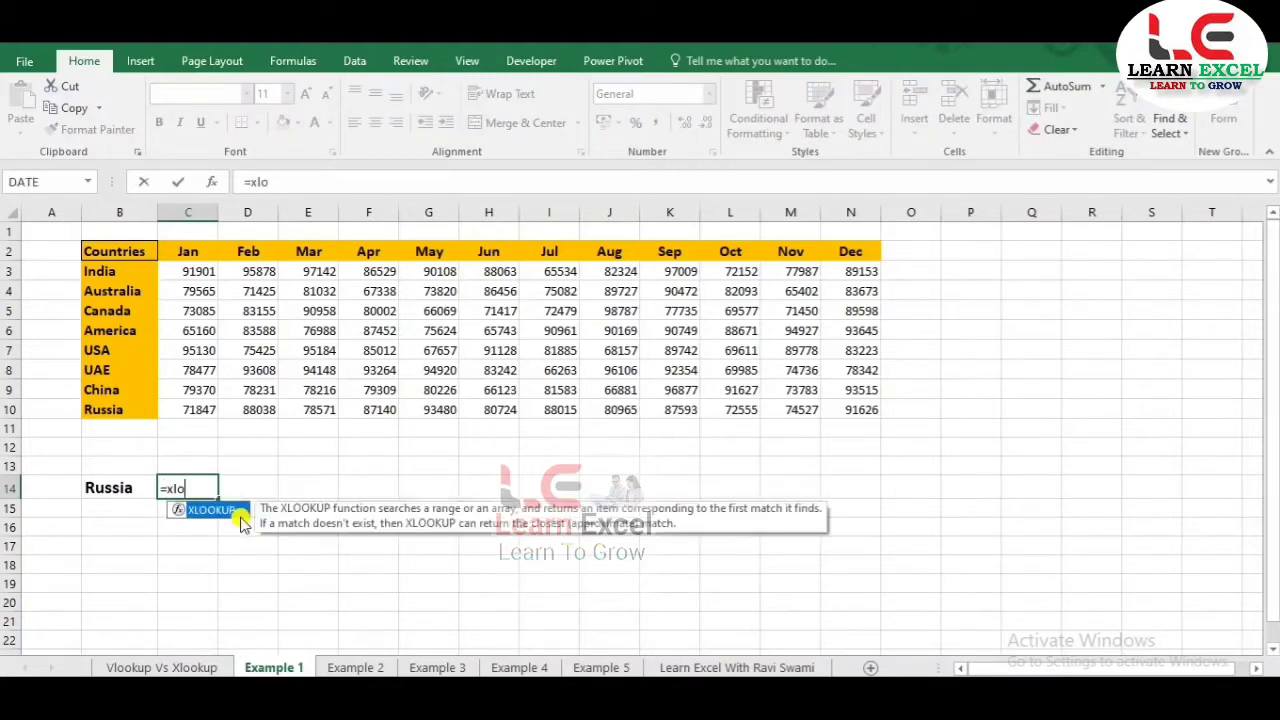
double_click(238, 514)
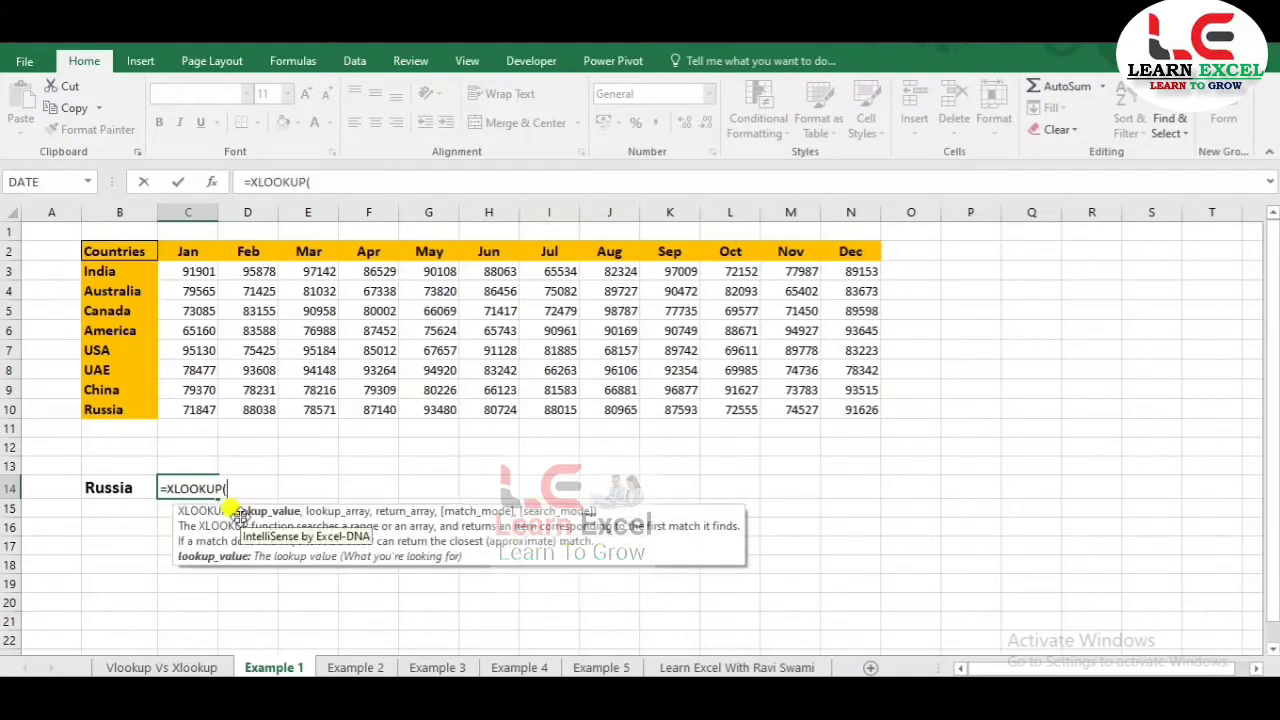
click(118, 487)
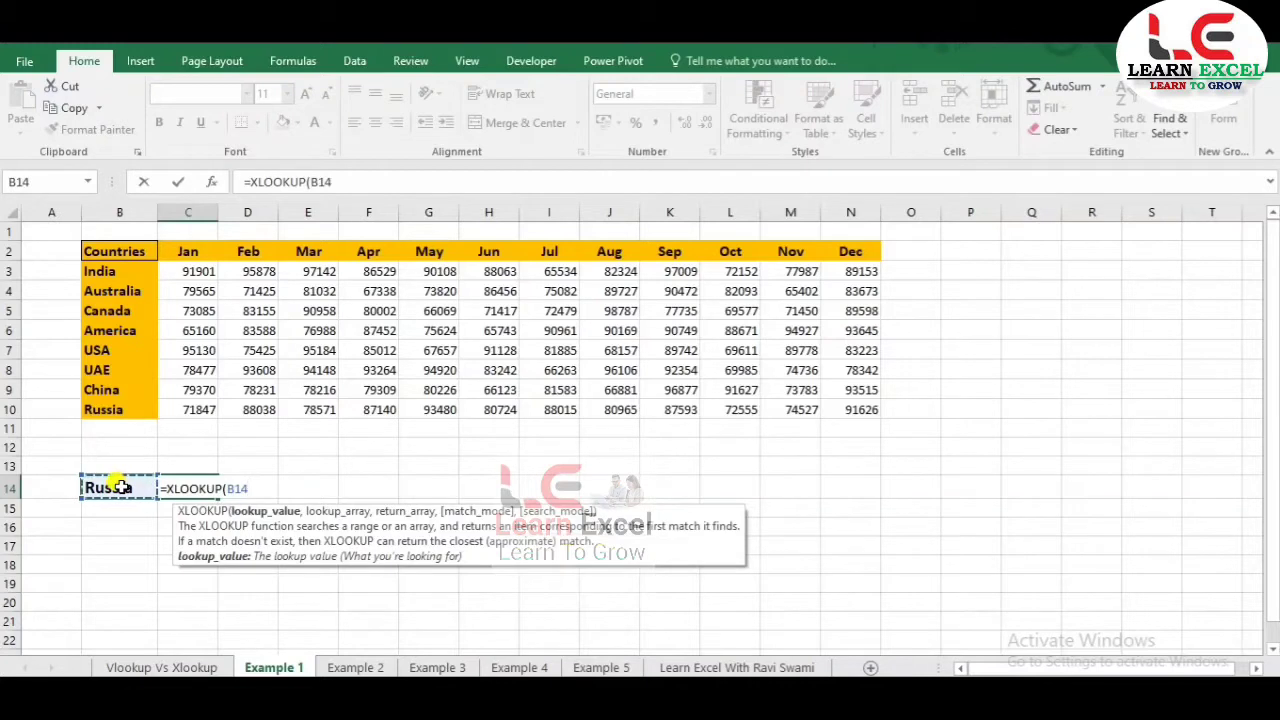
key(F4)
text($B$14,)
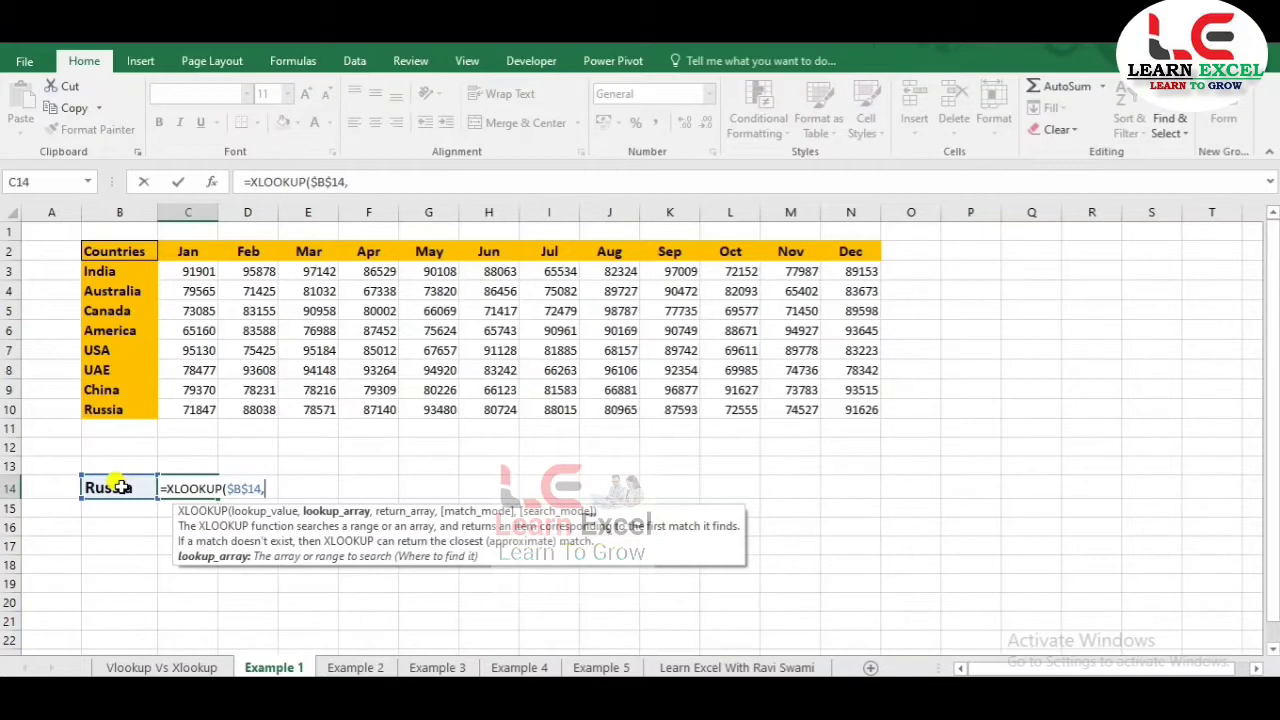
Add lookup range $B$3:$B$10 and return range $C$3:$N$10, giving Russia's Jan figure 71847.
click(122, 269)
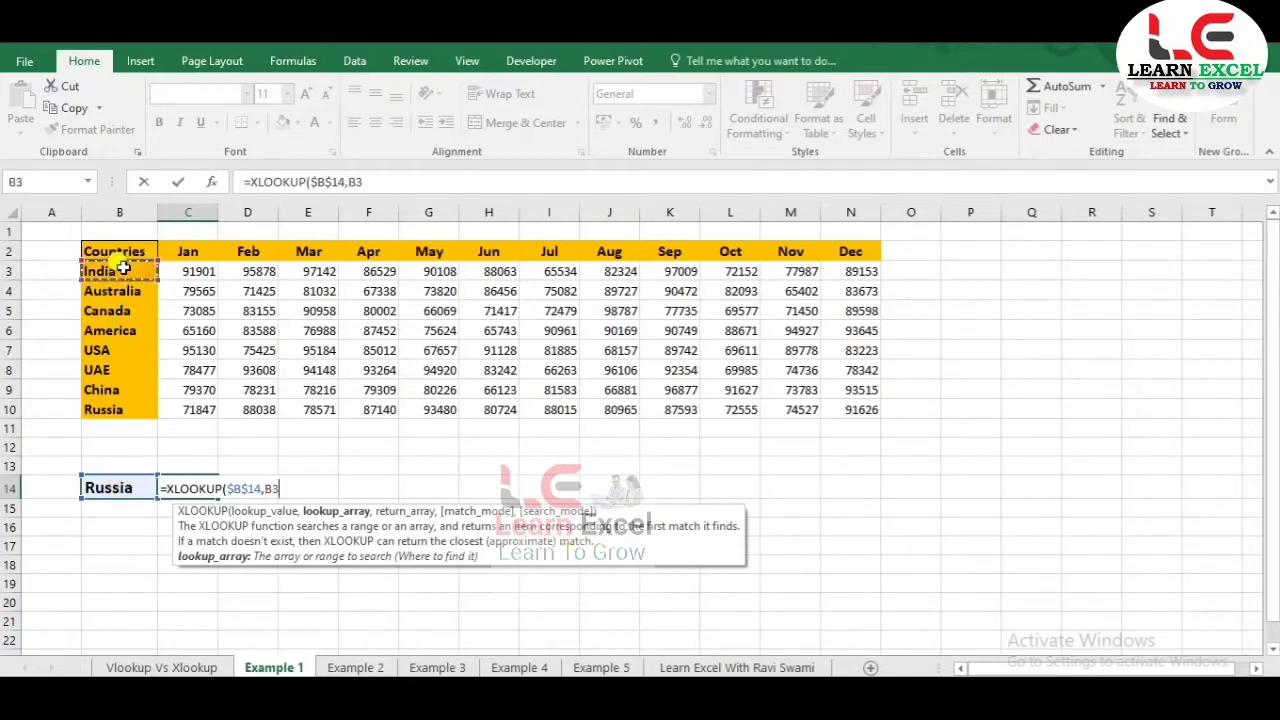
key(ctrl+shift+Down)
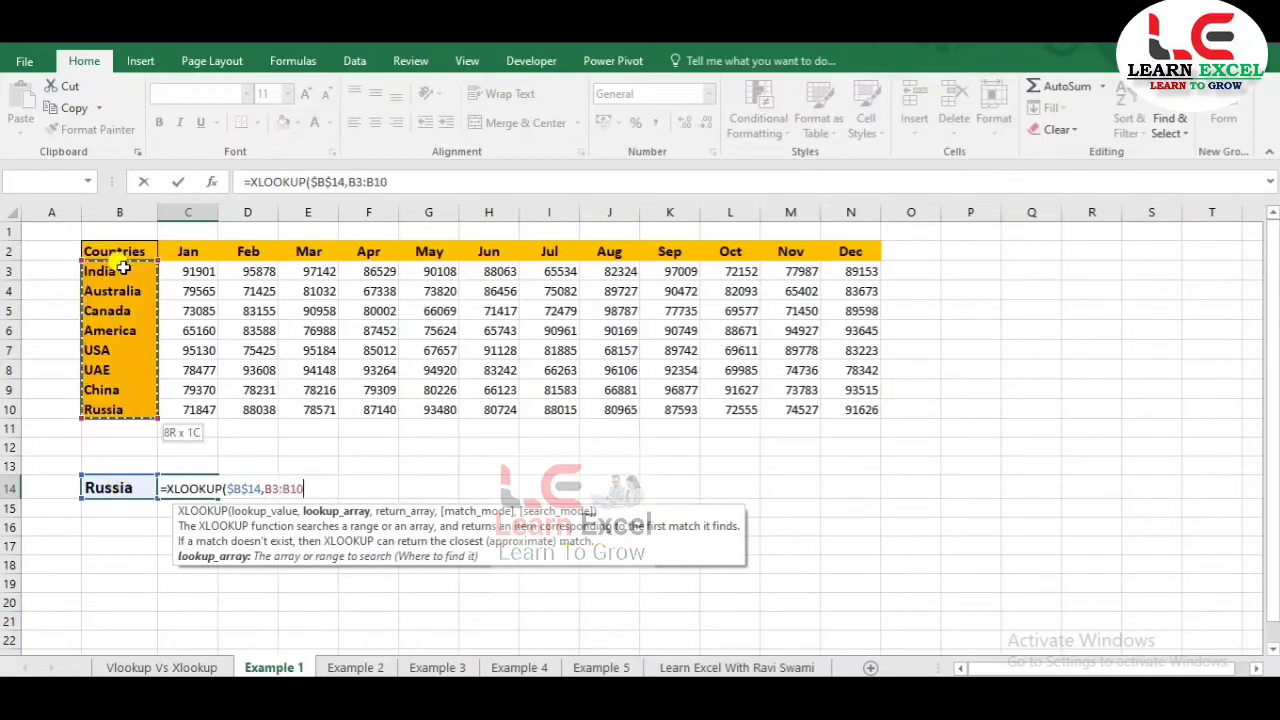
key(F4)
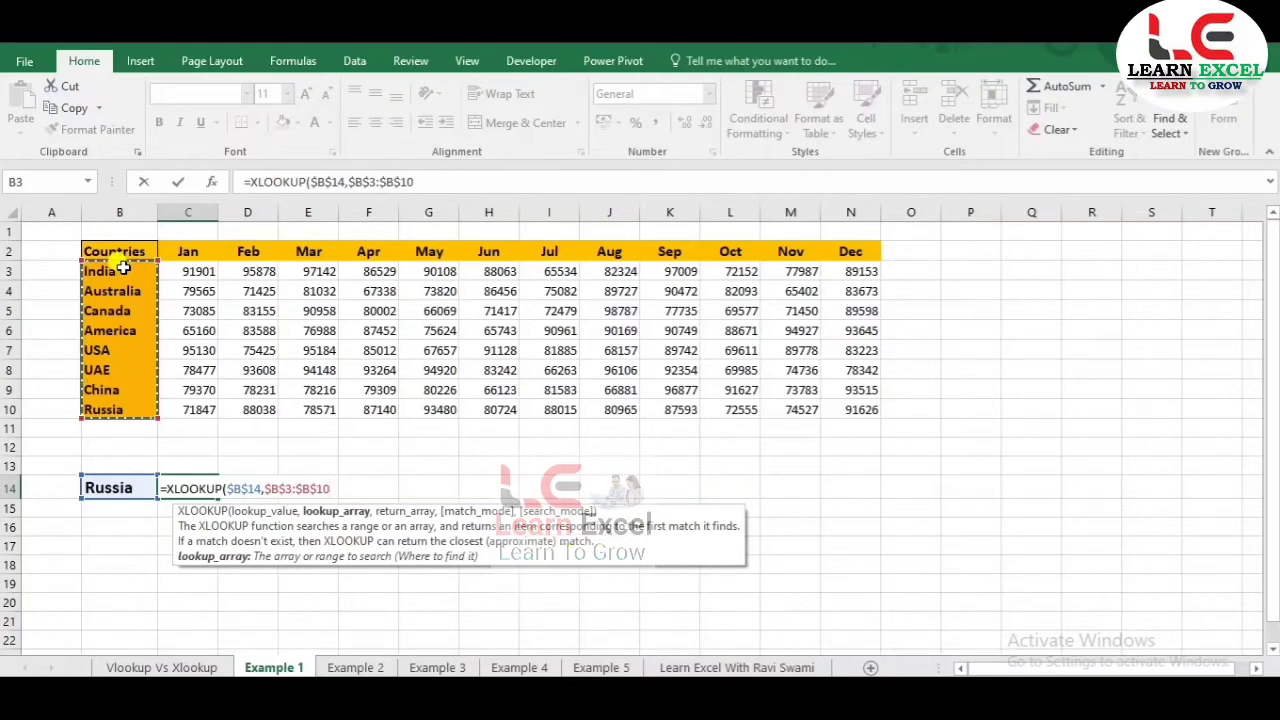
text(,)
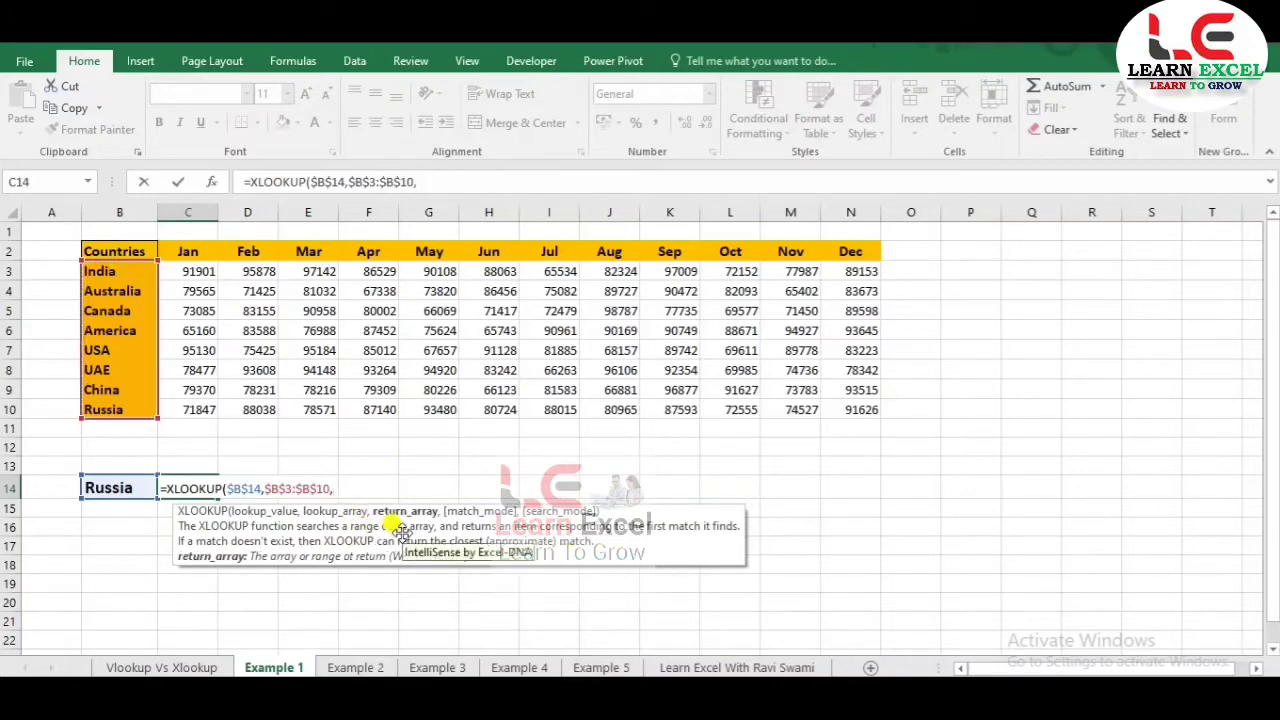
click(187, 272)
key(ctrl+shift+Right)
key(ctrl+shift+Down)
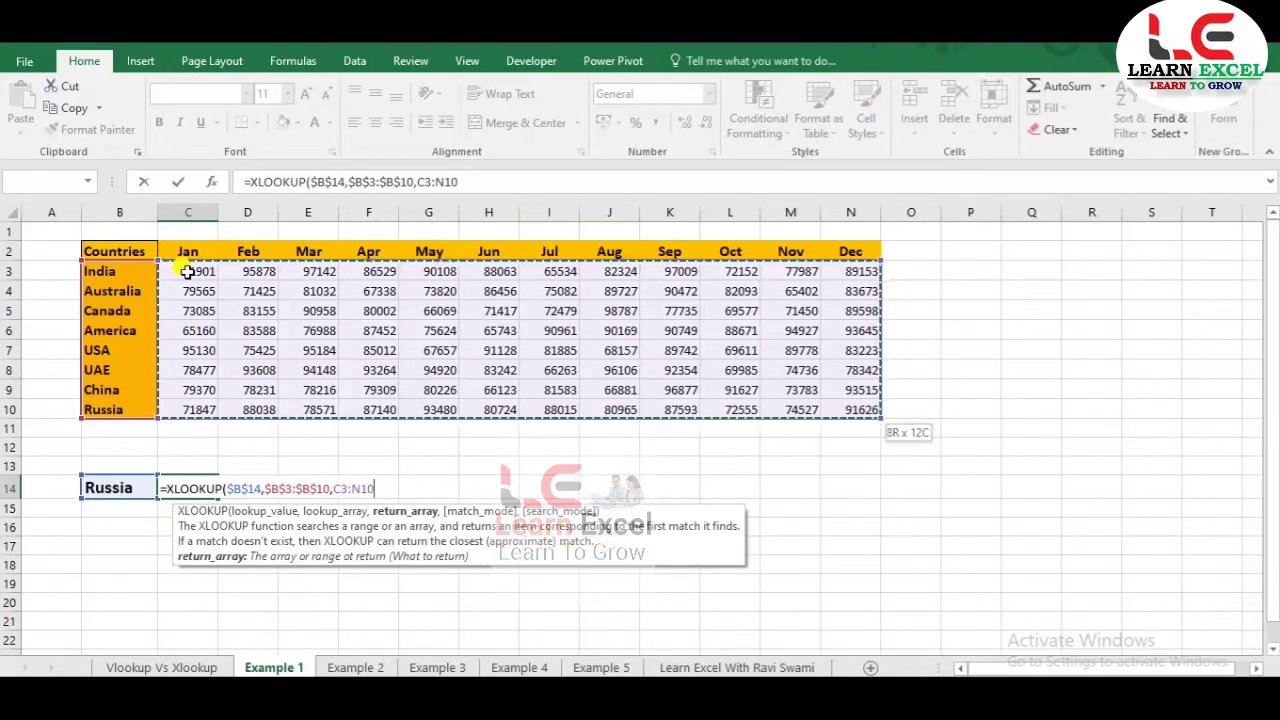
key(F4)
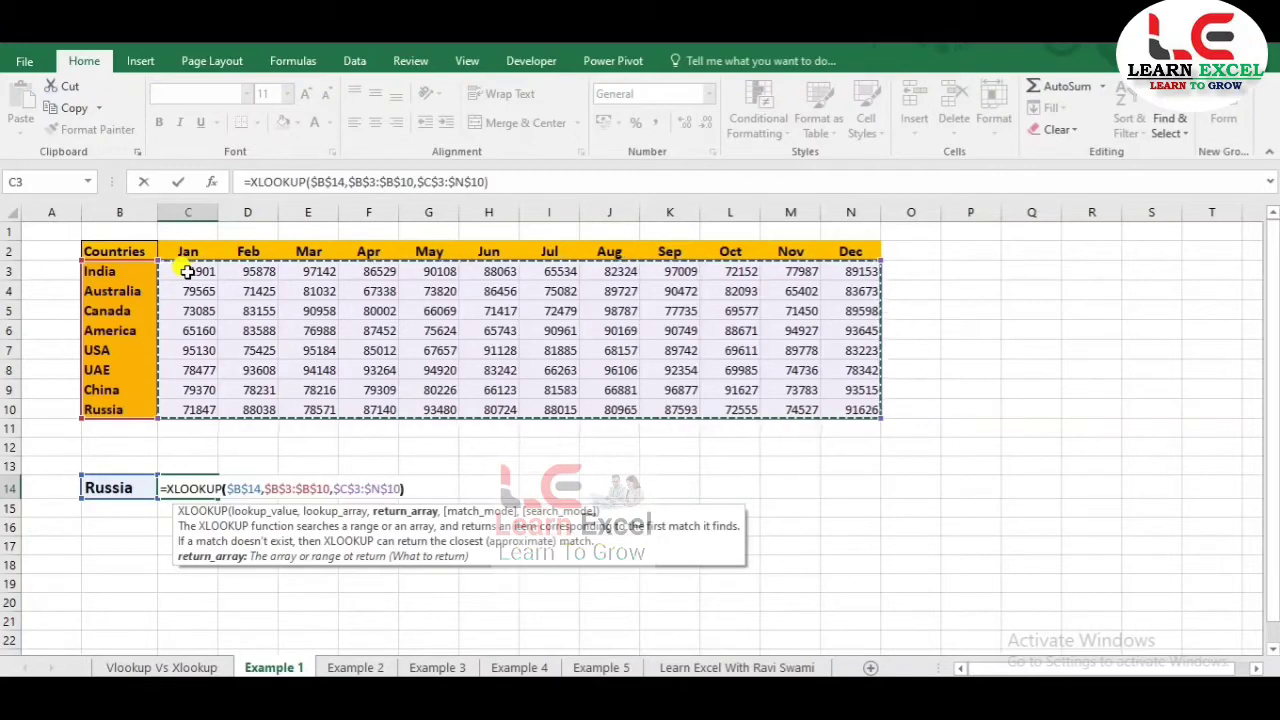
text())
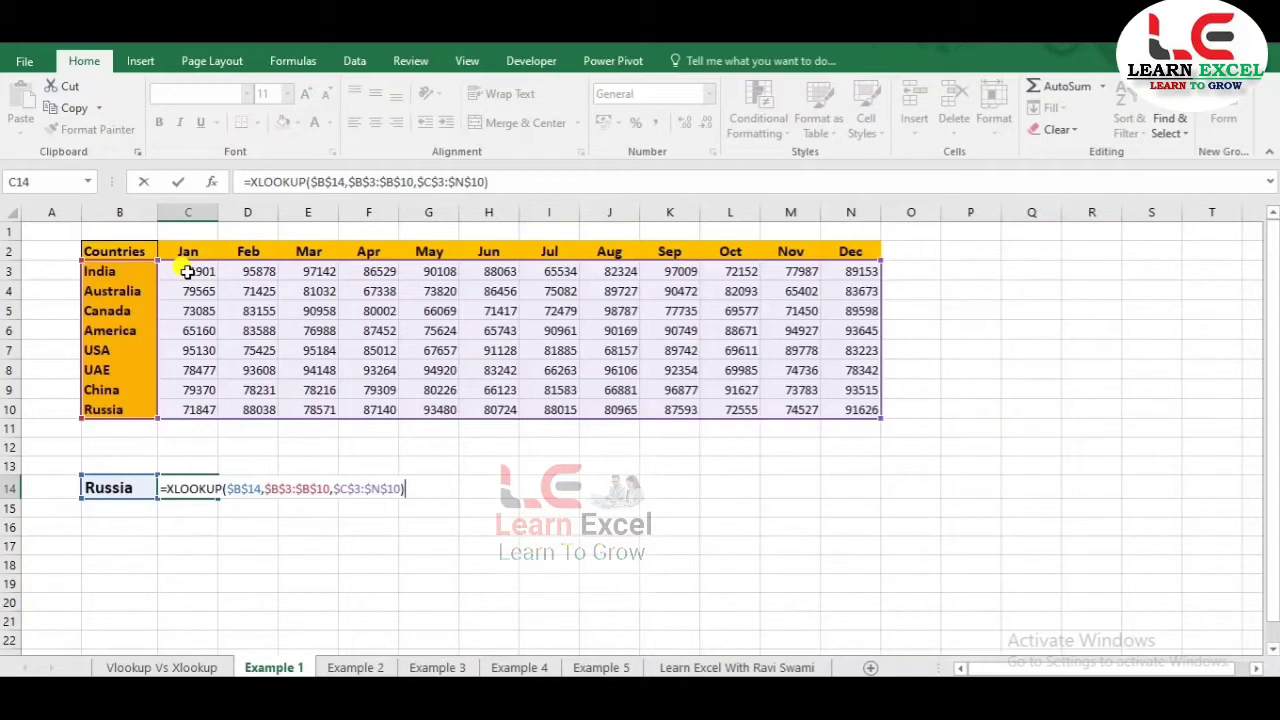
key(Return)
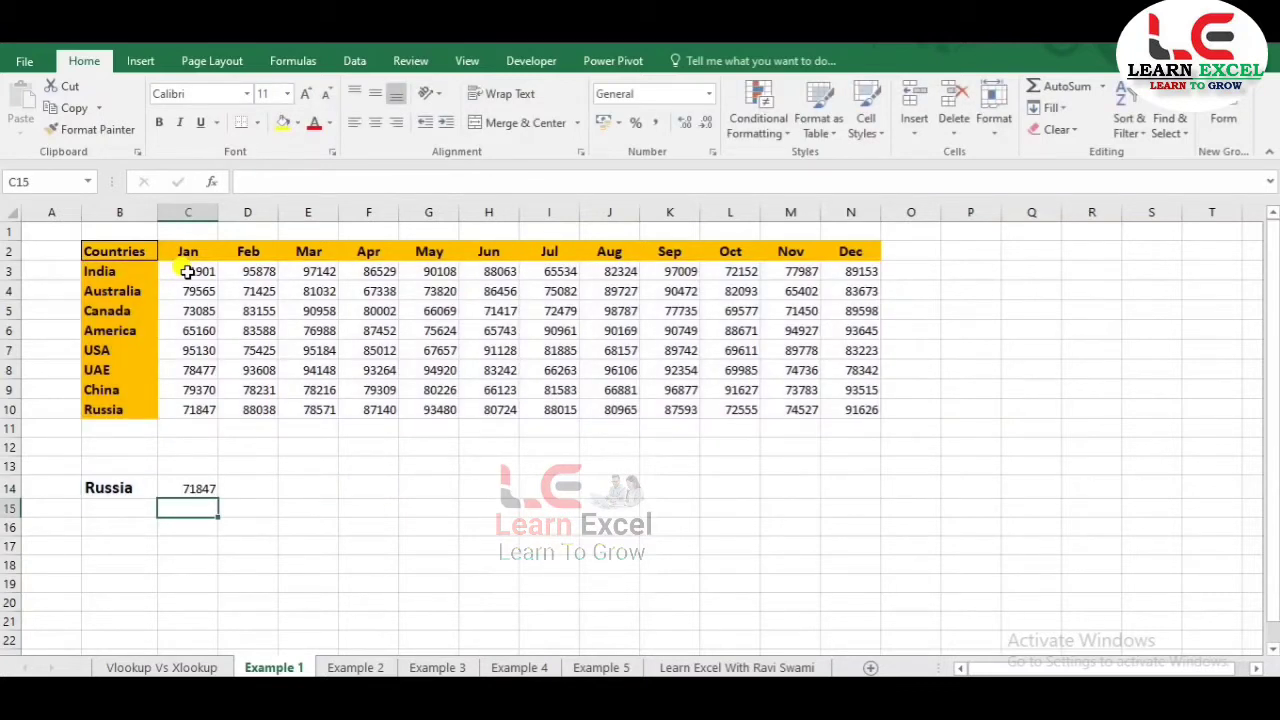
Fill the C14 XLOOKUP across C14:N14 with Ctrl+R.
key(Up)
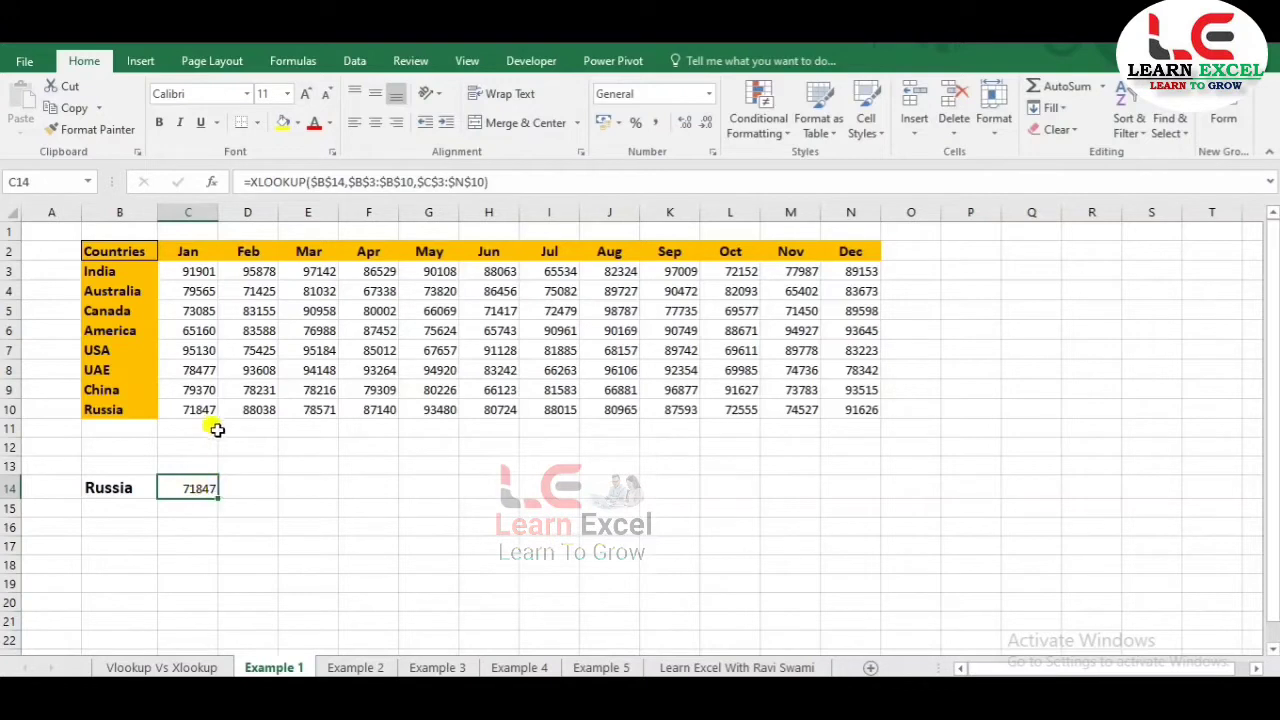
click(199, 407)
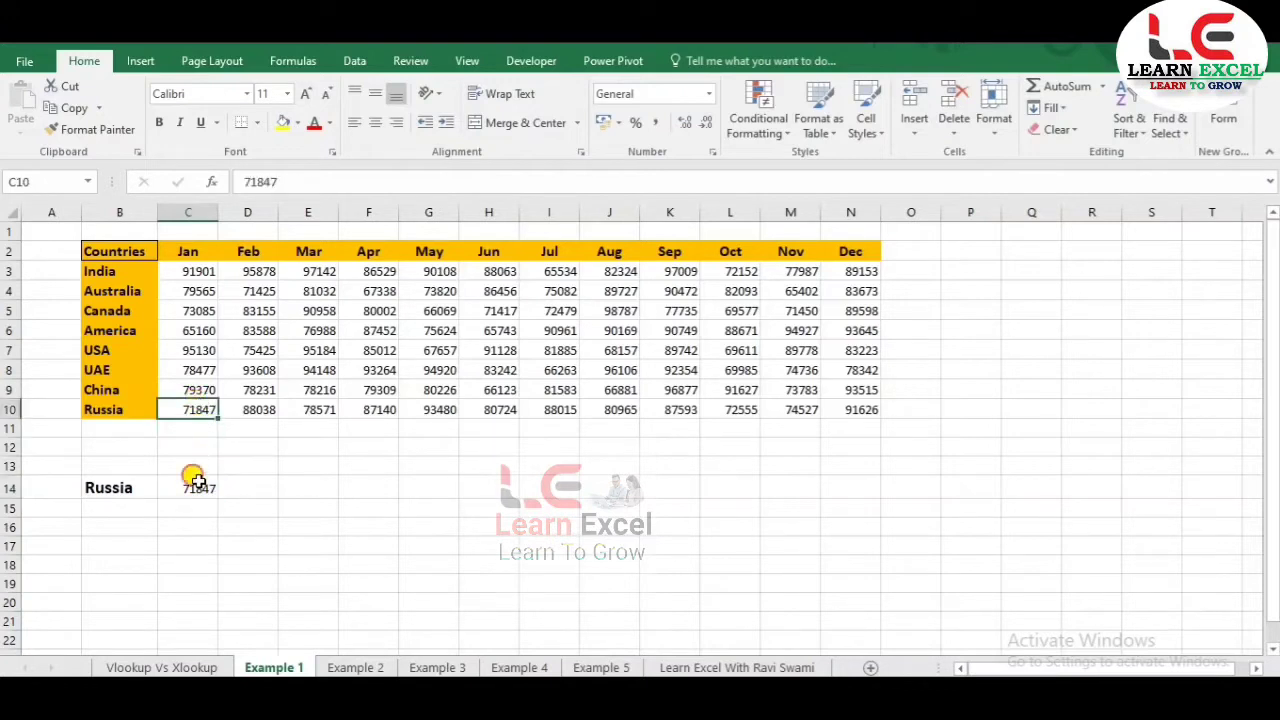
drag(197, 482, 610, 487)
key(shift+Right)
key(shift+Right)
key(shift+Right)
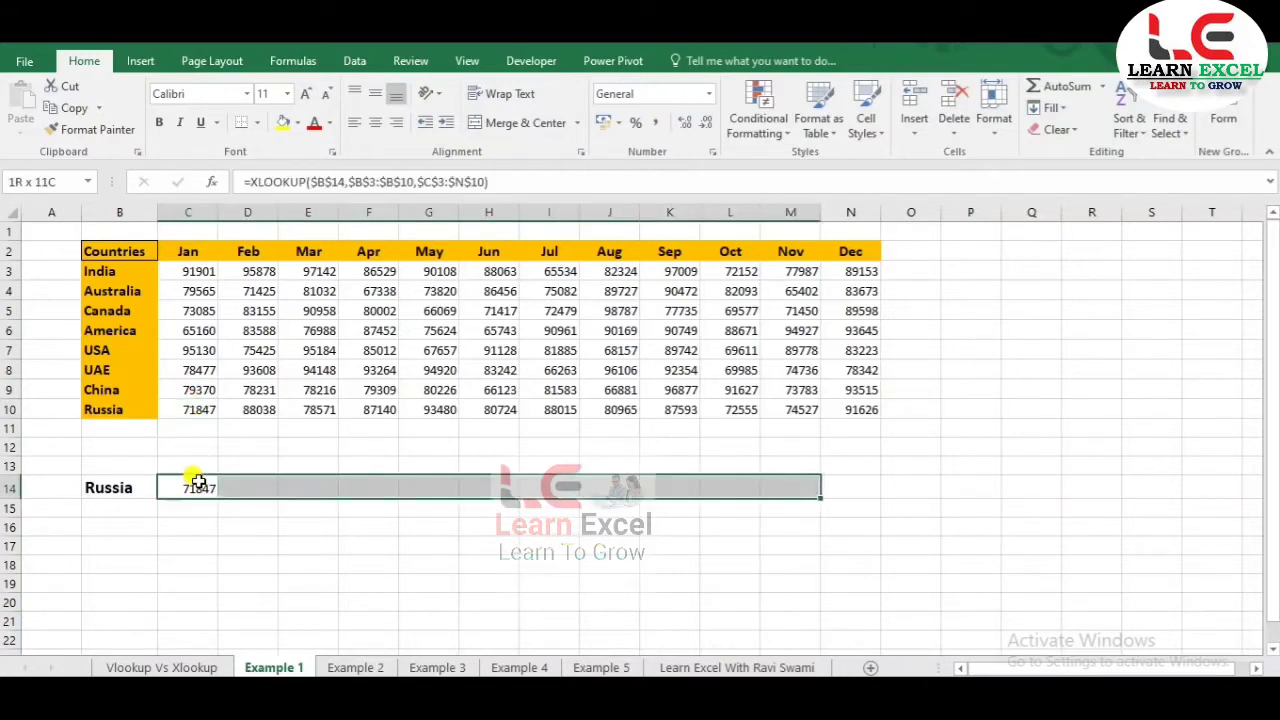
key(shift+Right)
key(ctrl+r)
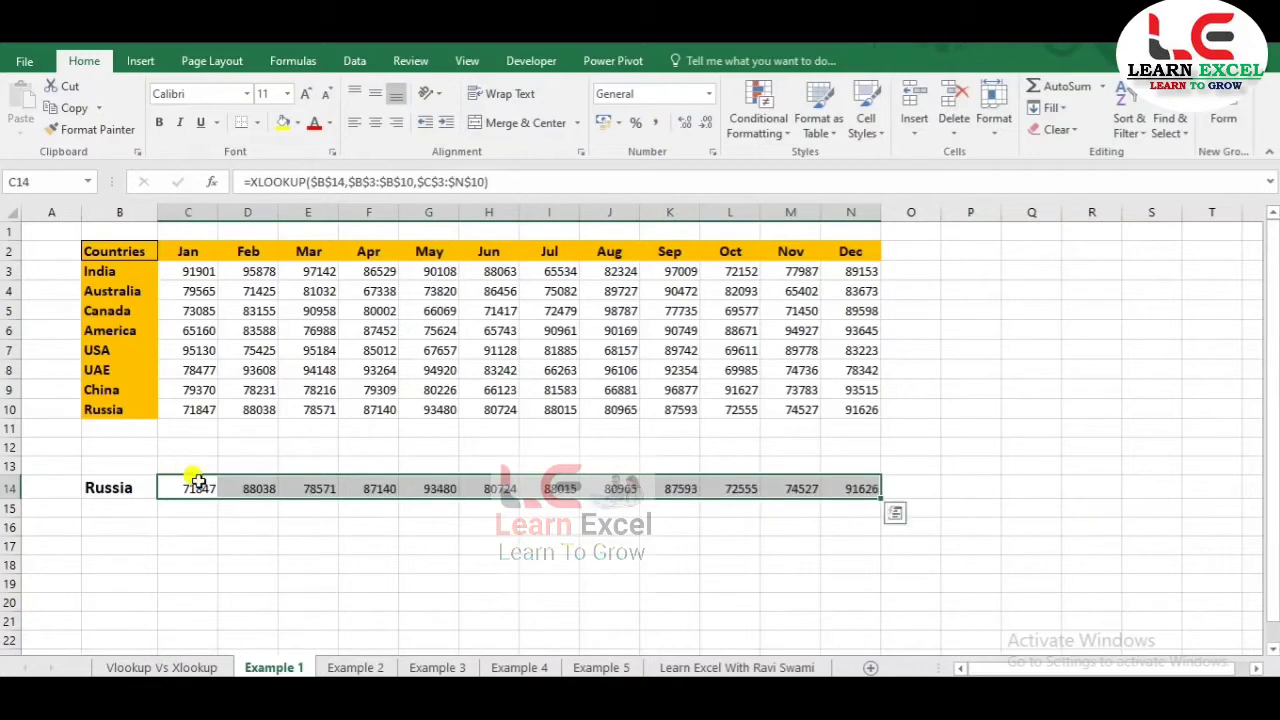
Check row 14's monthly results, from 71847 in Jan to 91626 in Dec.
click(370, 465)
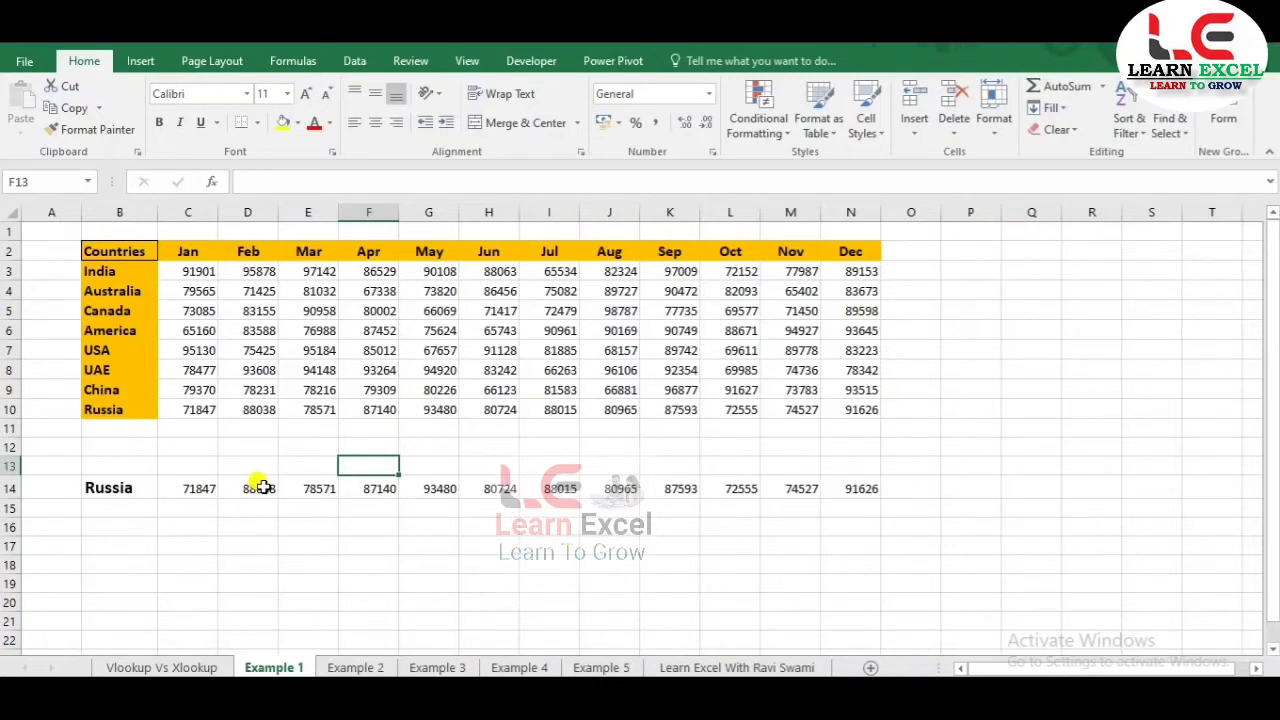
click(200, 487)
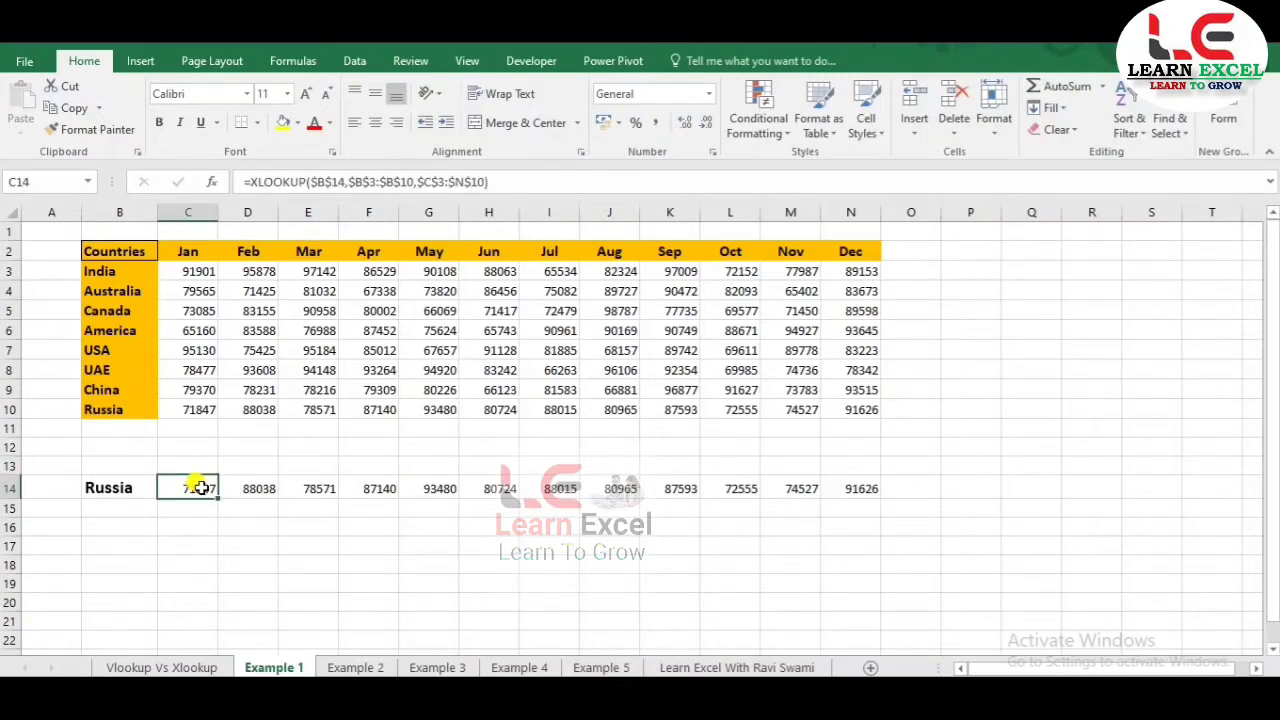
key(Right)
key(Right)
key(Right)
key(Right)
key(Right)
key(Right)
key(Right)
key(Right)
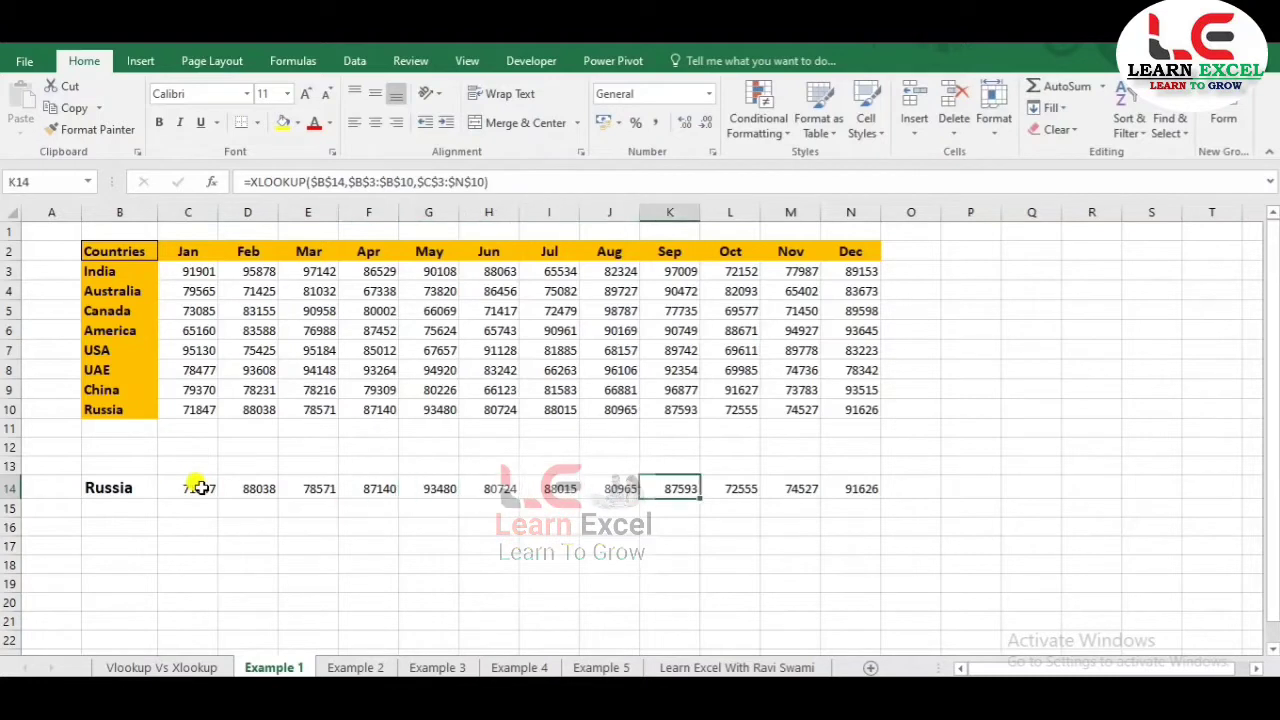
key(Right)
key(Right)
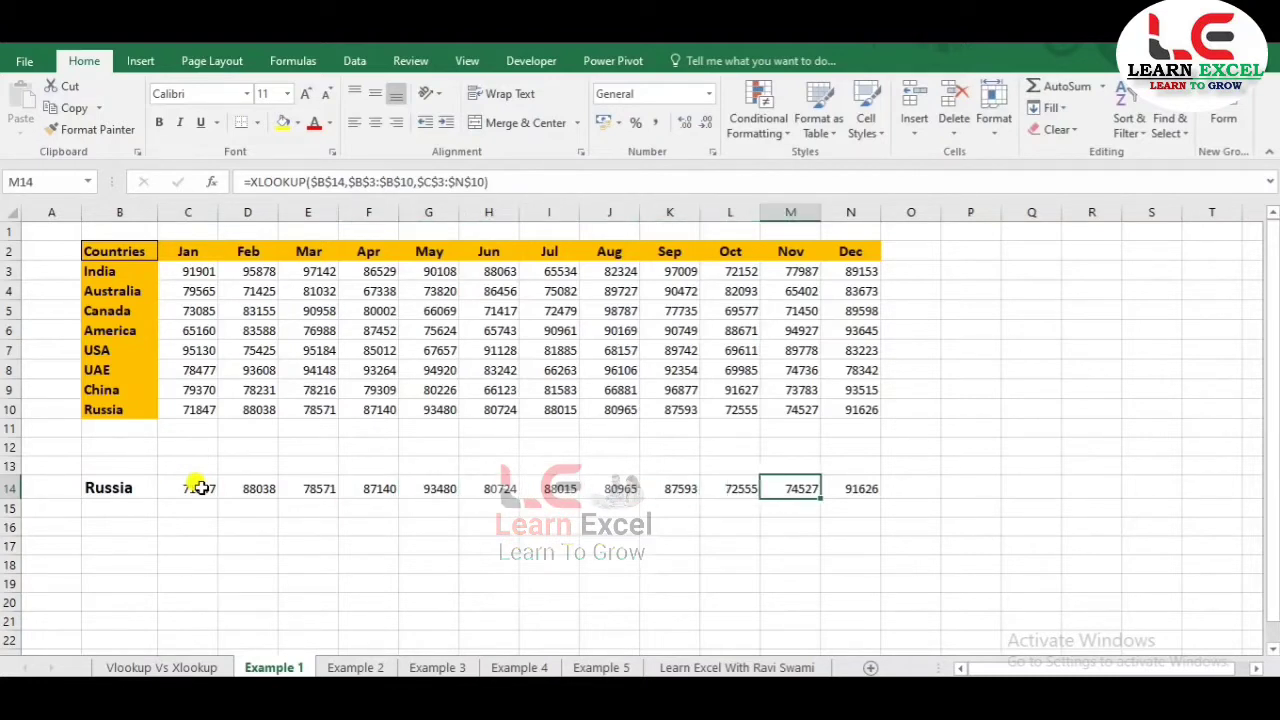
key(Right)
key(Left)
key(ctrl+Left)
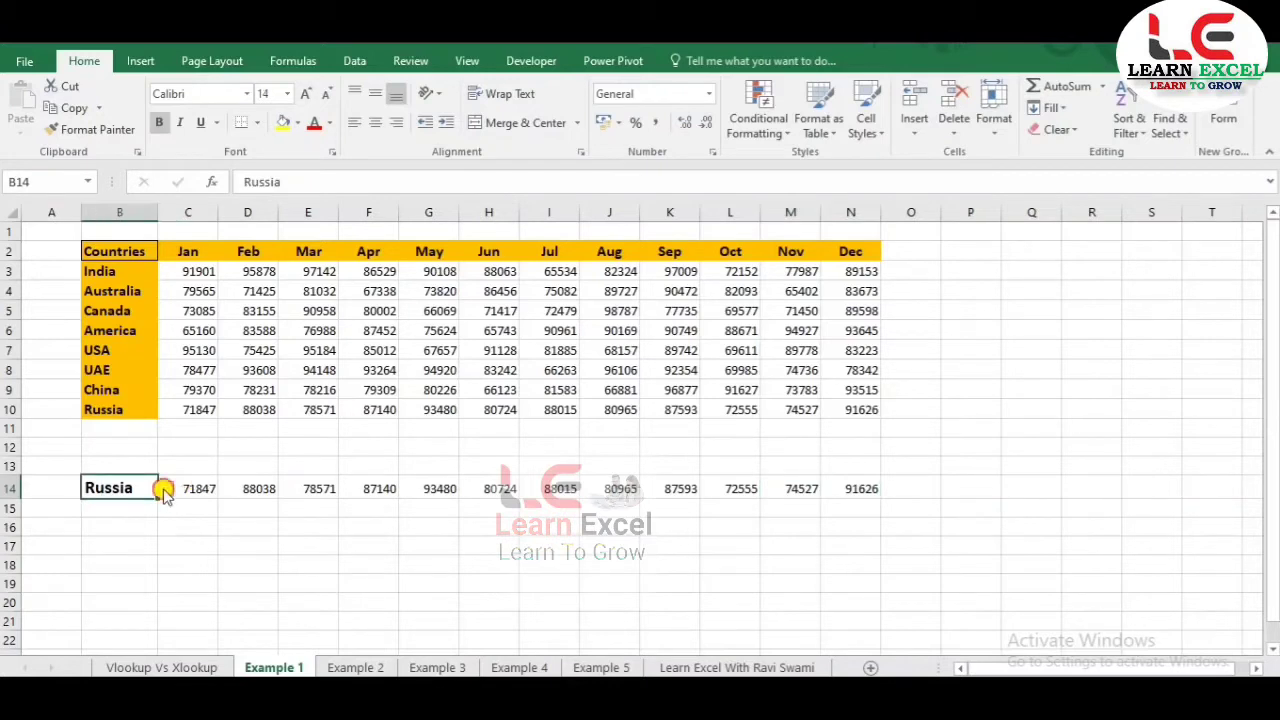
Change the B14 lookup country from the dropdown to Australia.
click(164, 490)
click(137, 503)
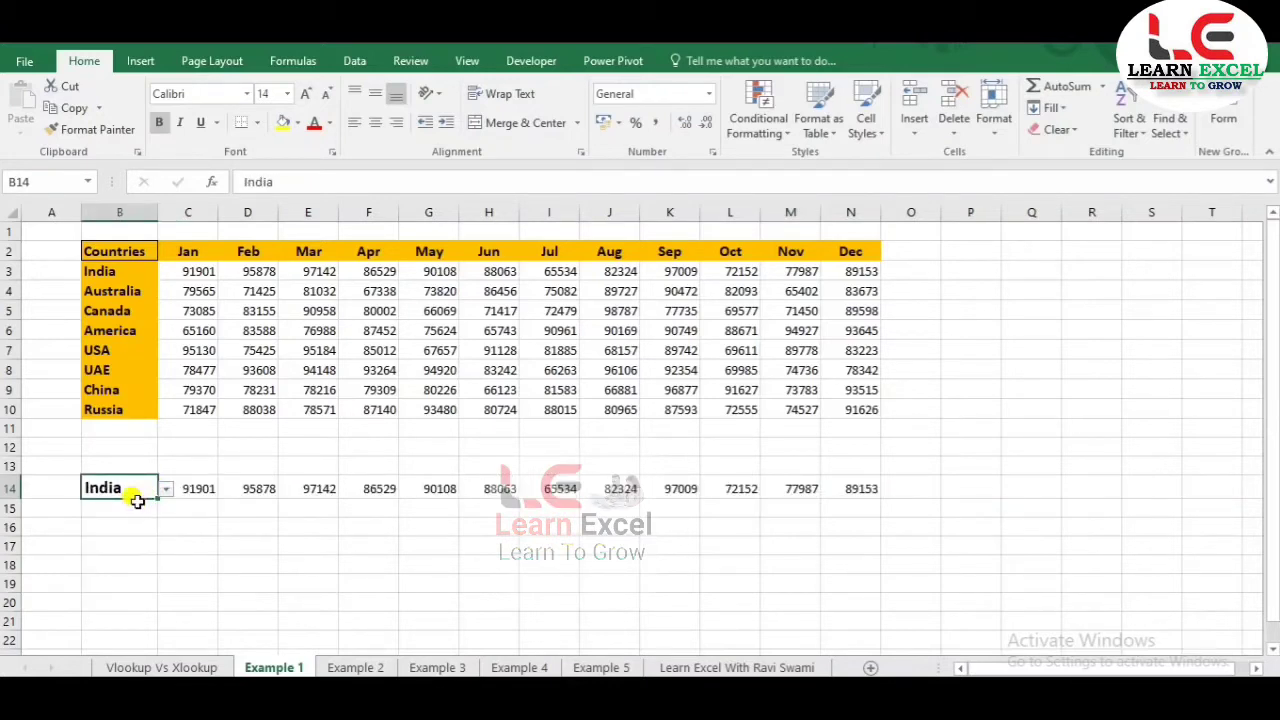
click(166, 490)
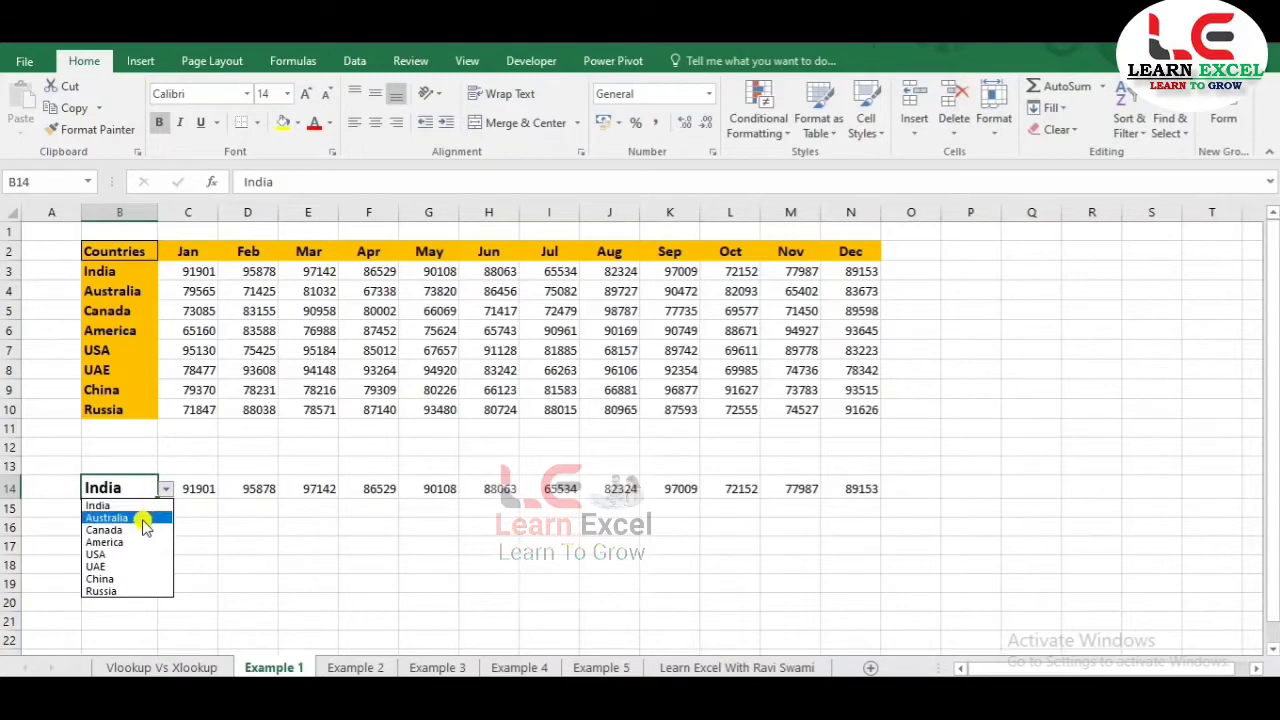
click(140, 517)
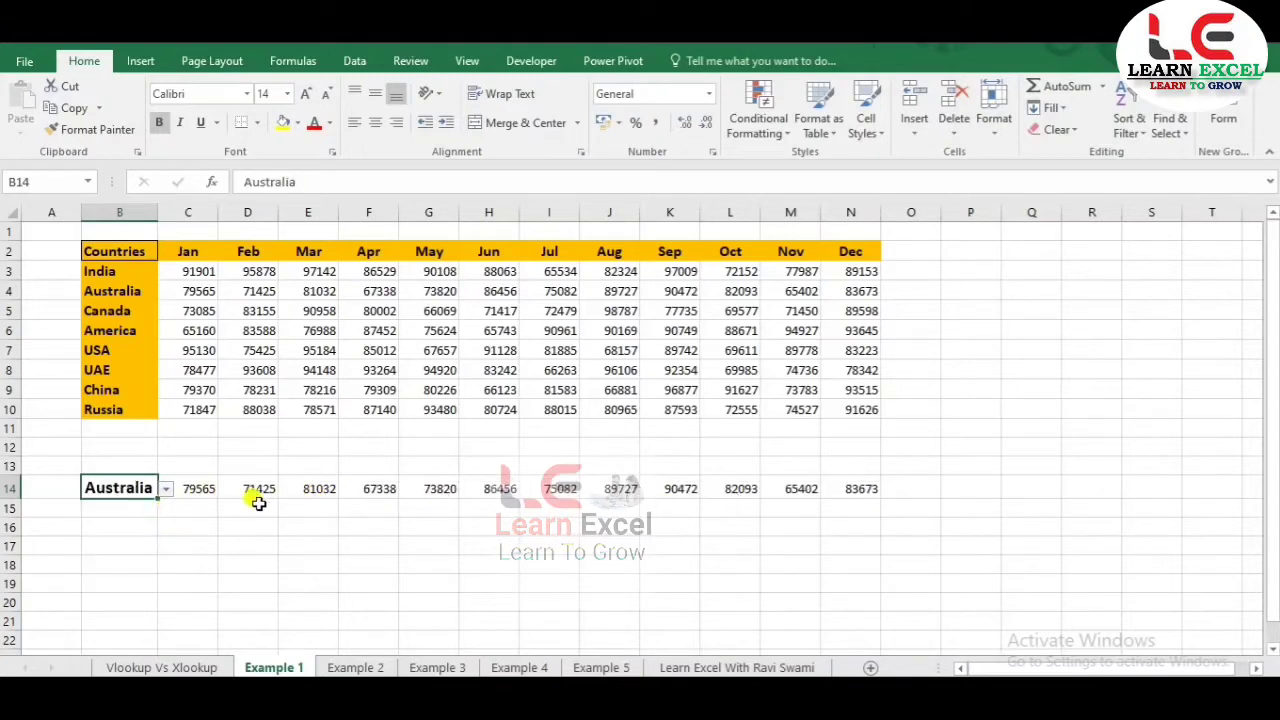
Copy the country and the lookup formula down into B15 and C15.
key(Return)
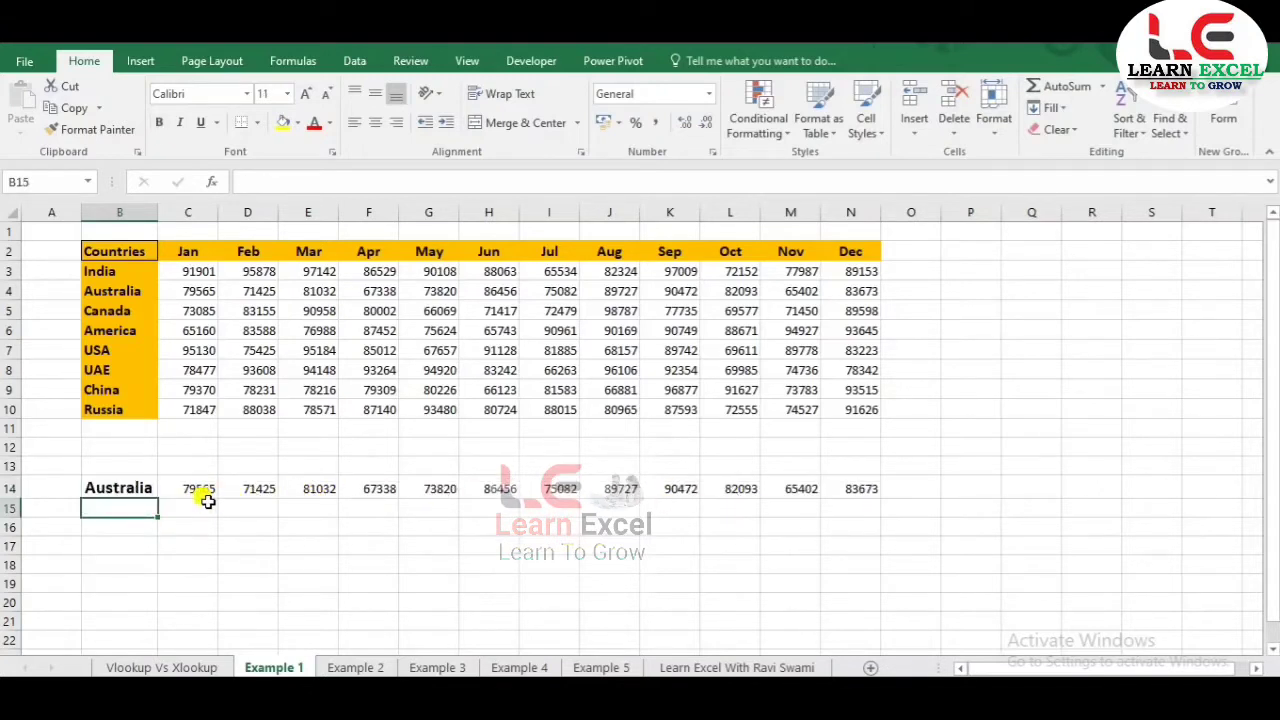
key(ctrl+d)
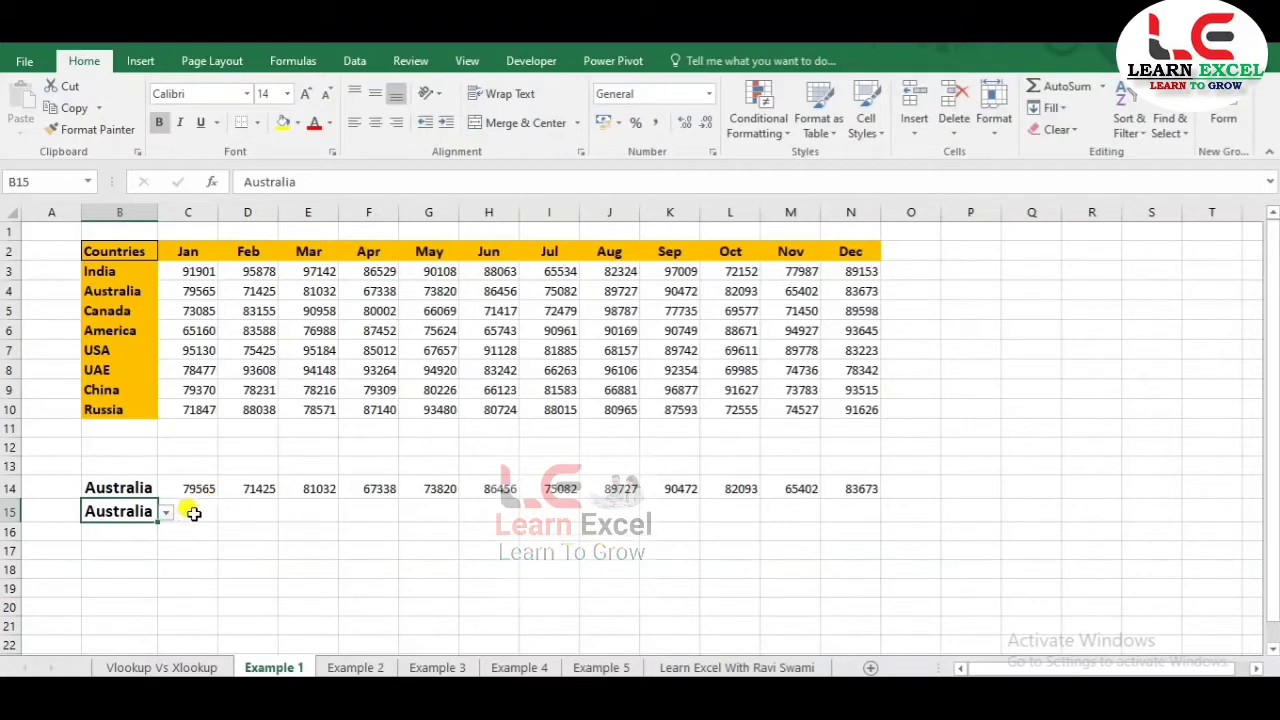
click(193, 513)
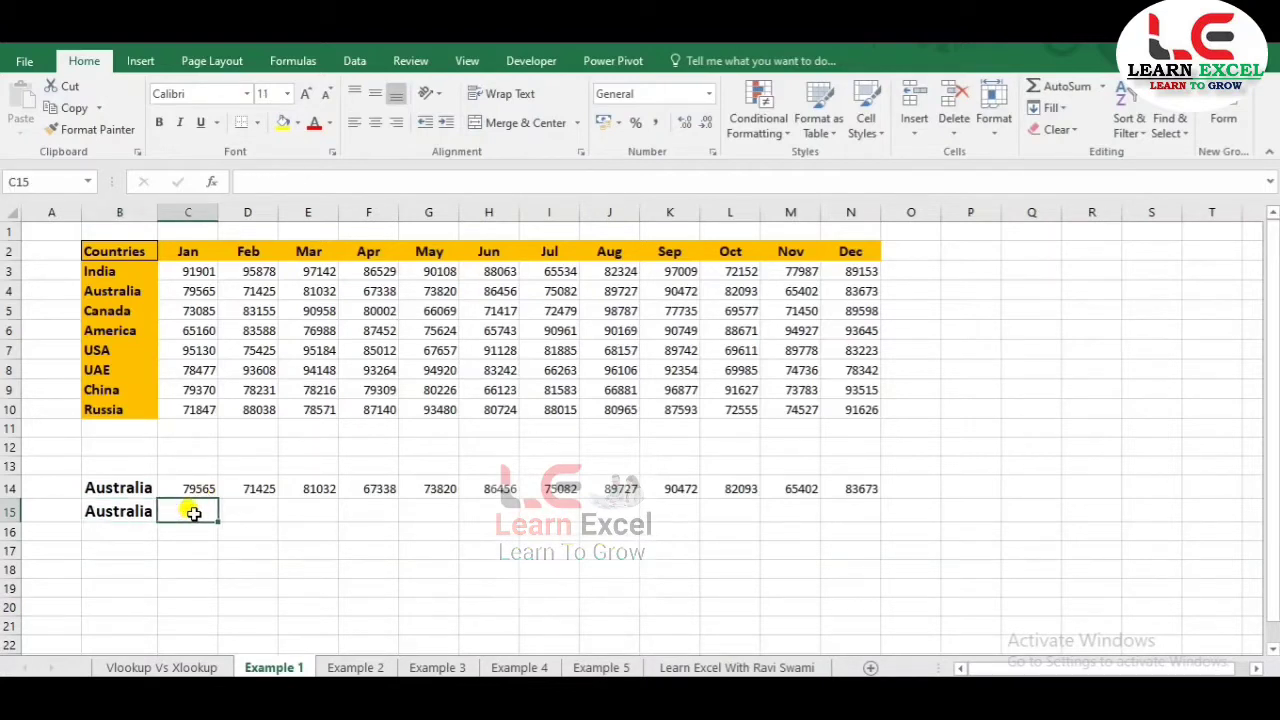
key(ctrl+d)
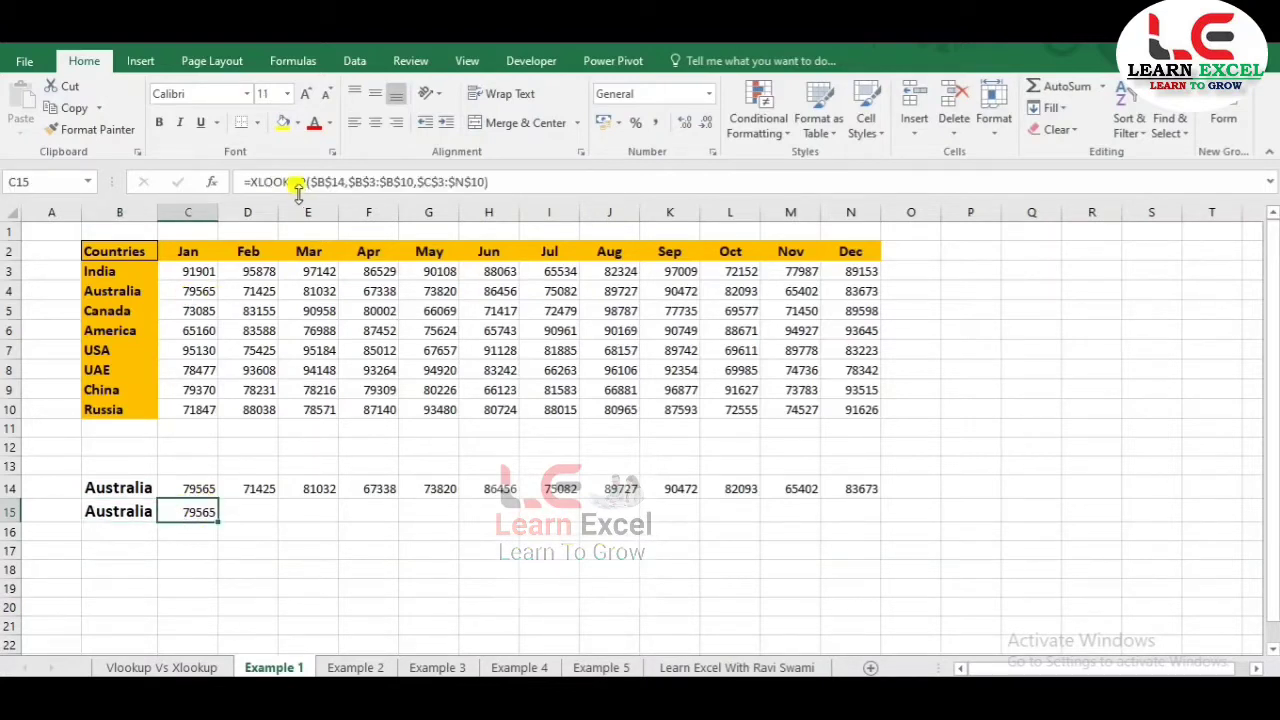
Wrap C15's XLOOKUP in SUM to total Australia's year as 946085.
click(252, 182)
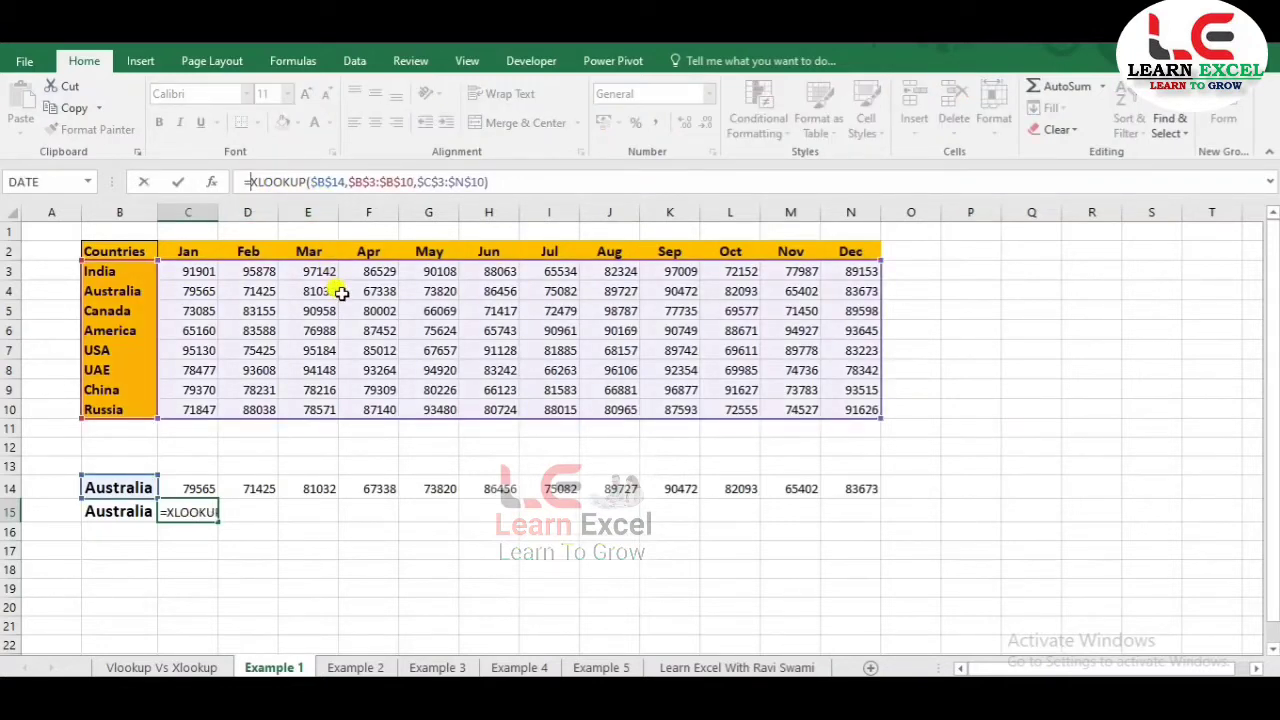
text(su)
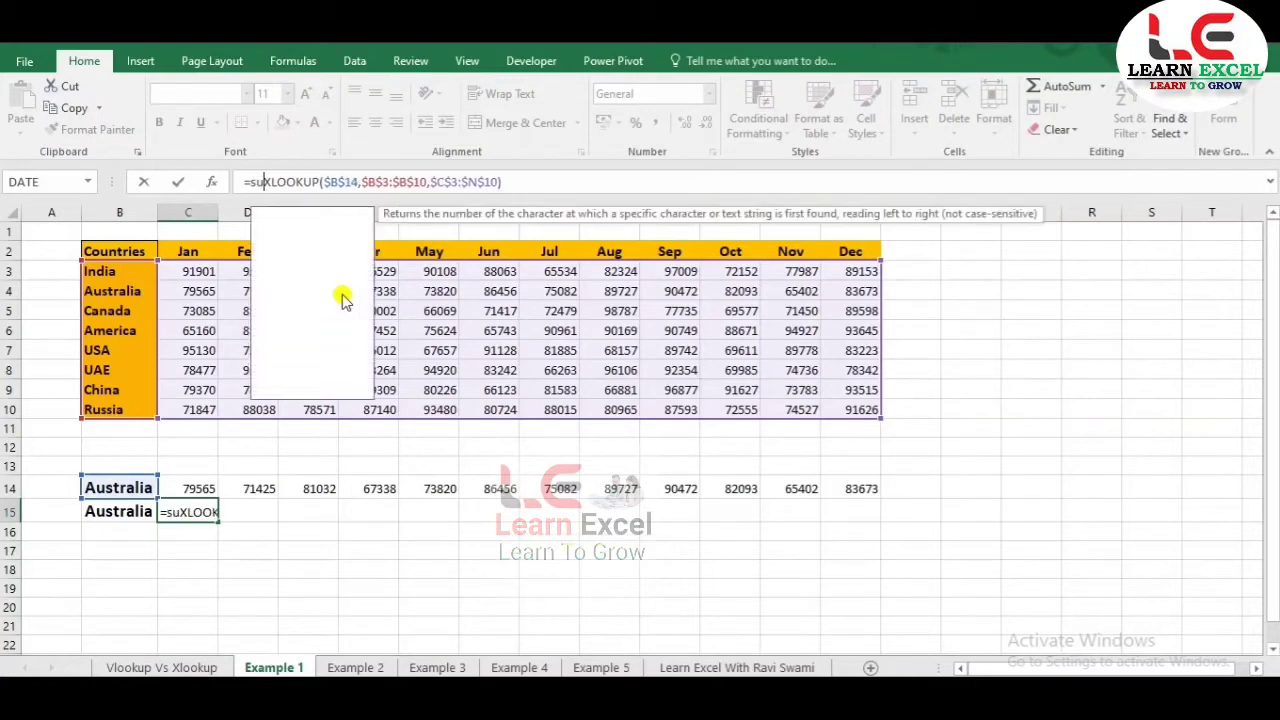
text(m()
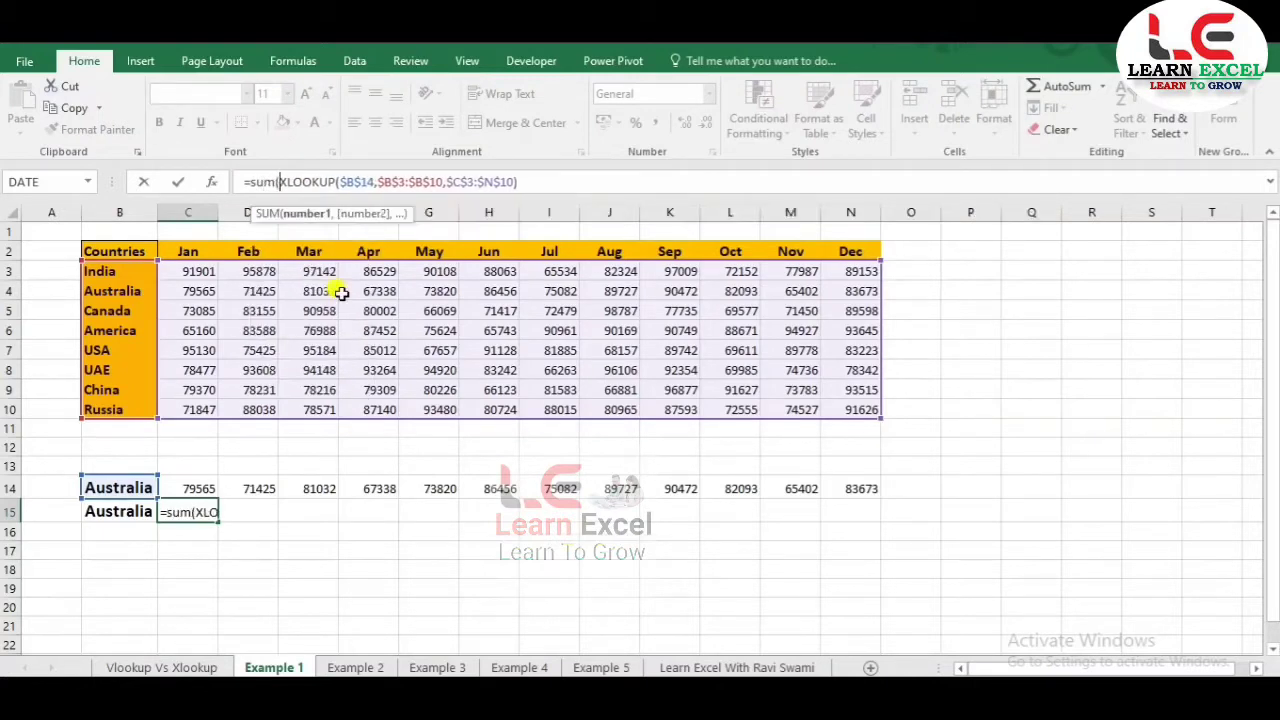
click(533, 181)
key(Return)
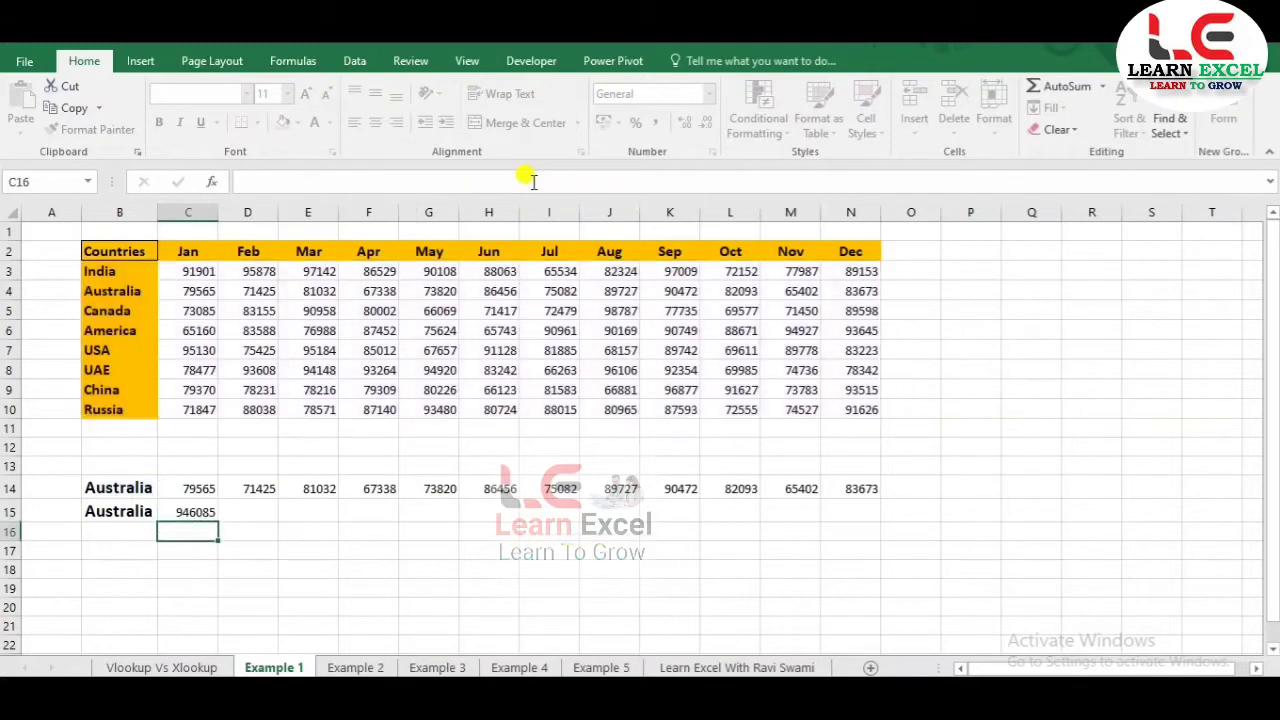
Paste the Australia lookup into D15, showing 71425.
click(192, 487)
key(ctrl+shift+Right)
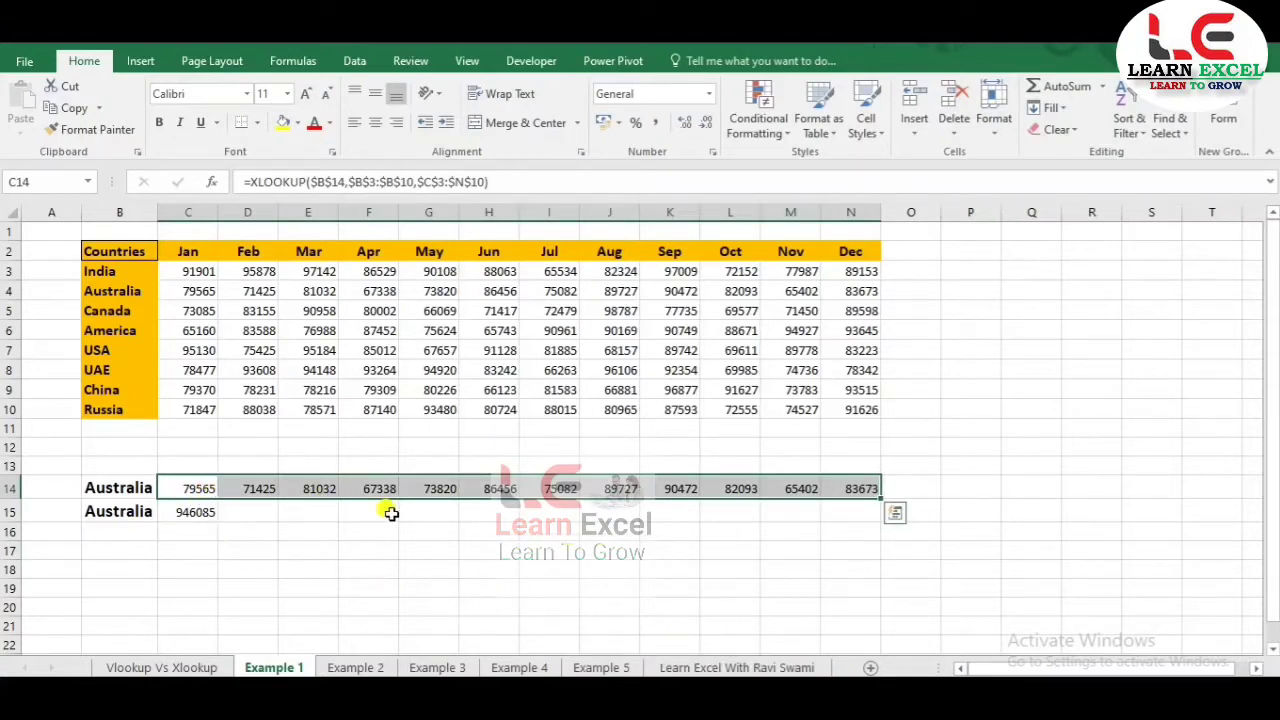
click(185, 510)
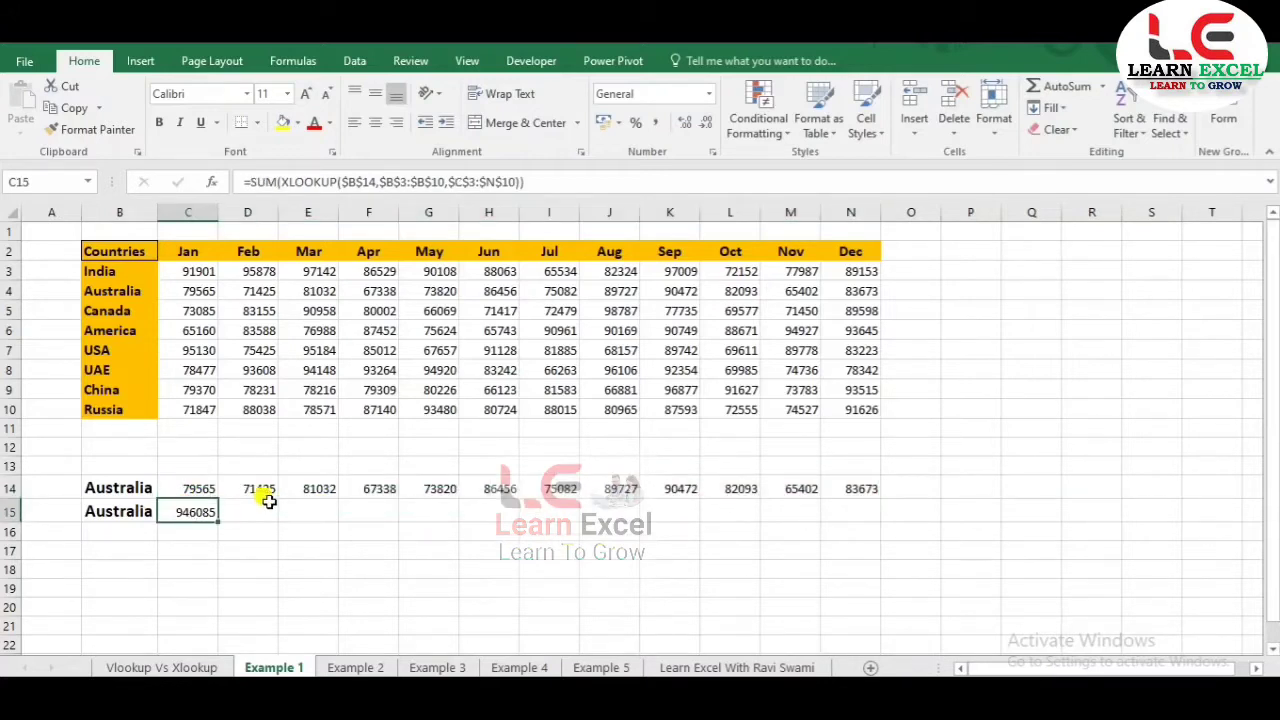
click(268, 182)
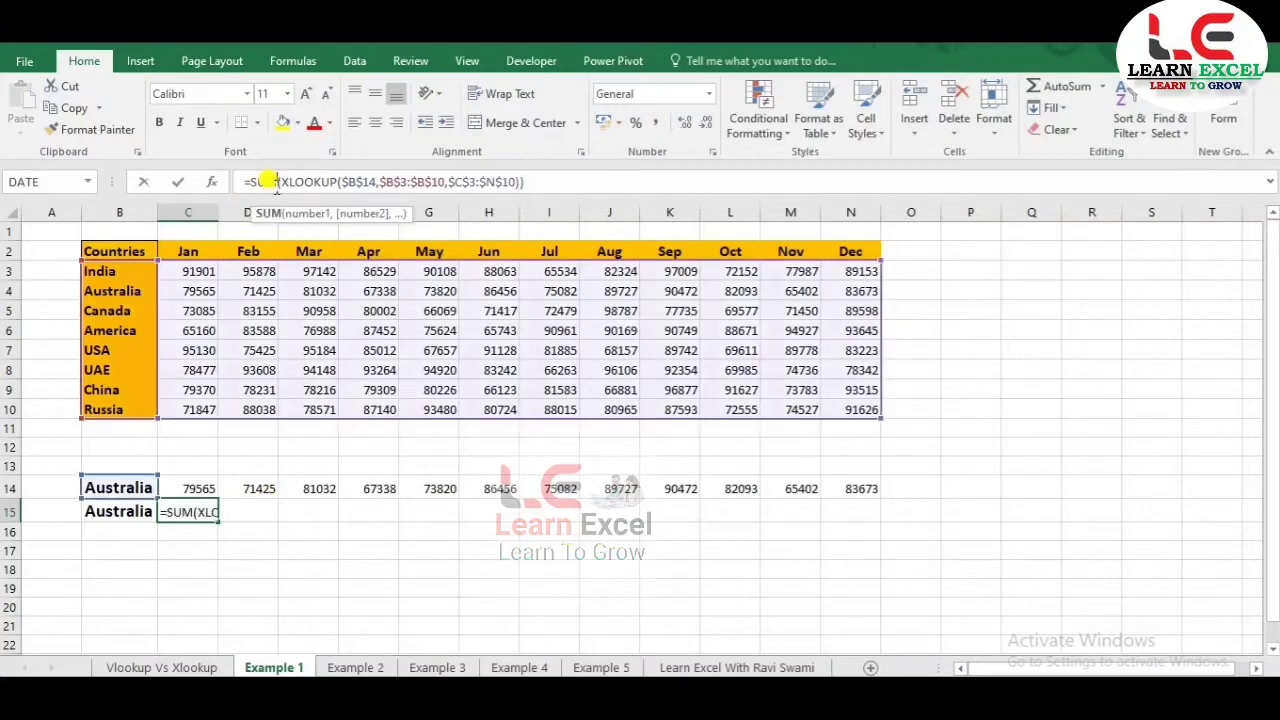
key(ctrl+shift+Return)
key(Right)
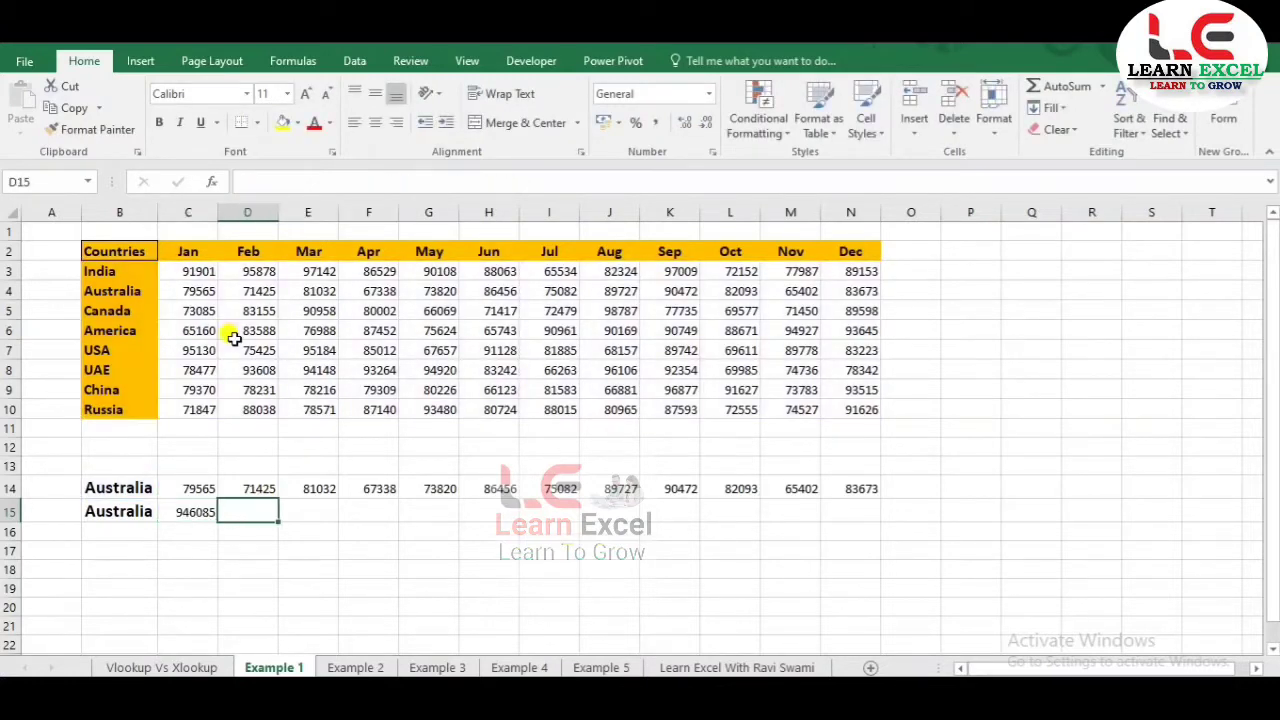
text(=XLOOKUP($B$14,$B$3:$B$10,$C$3:$N$10))
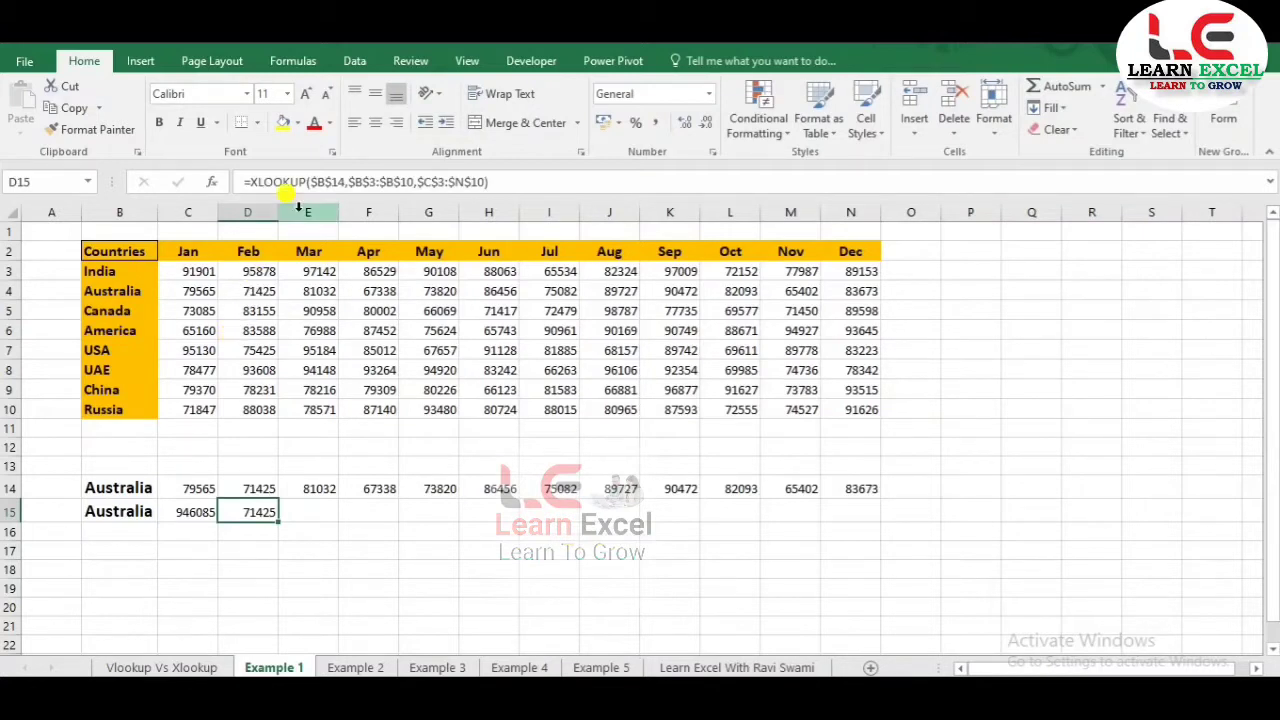
Copy the C14 lookup formula into C16.
key(Left)
key(Up)
key(ctrl+c)
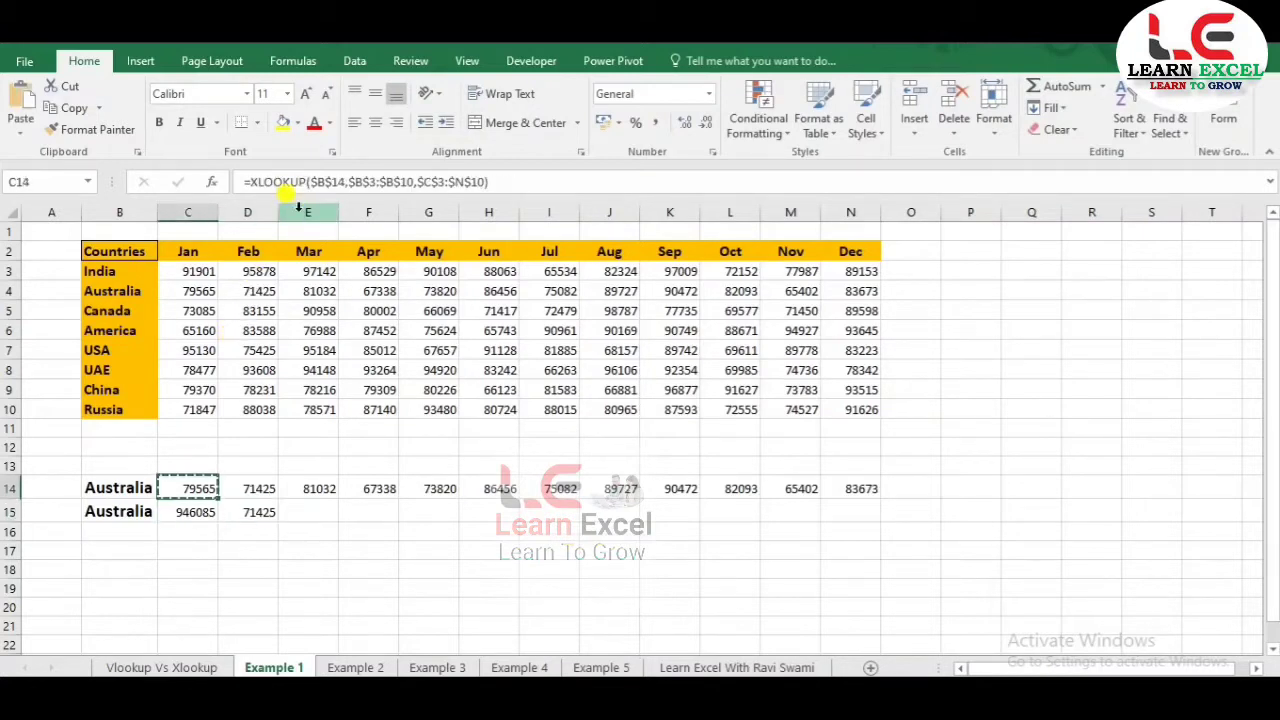
key(Down)
key(Down)
key(ctrl+v)
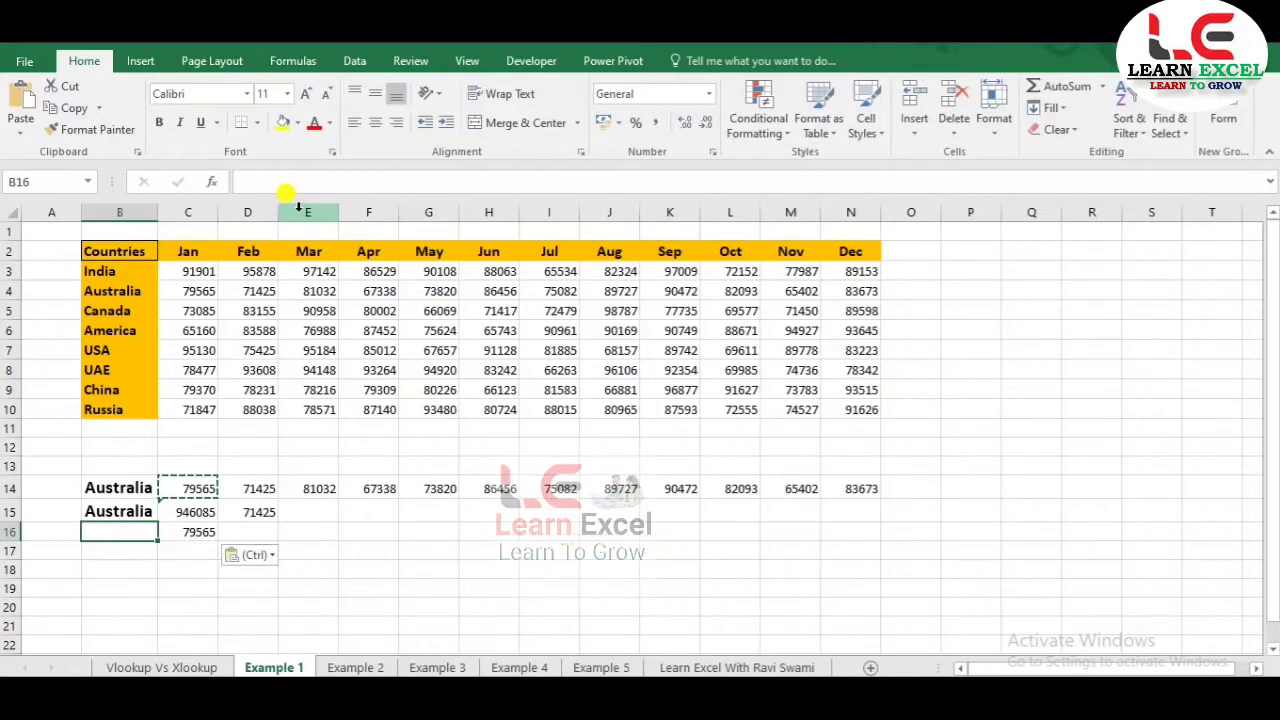
key(Escape)
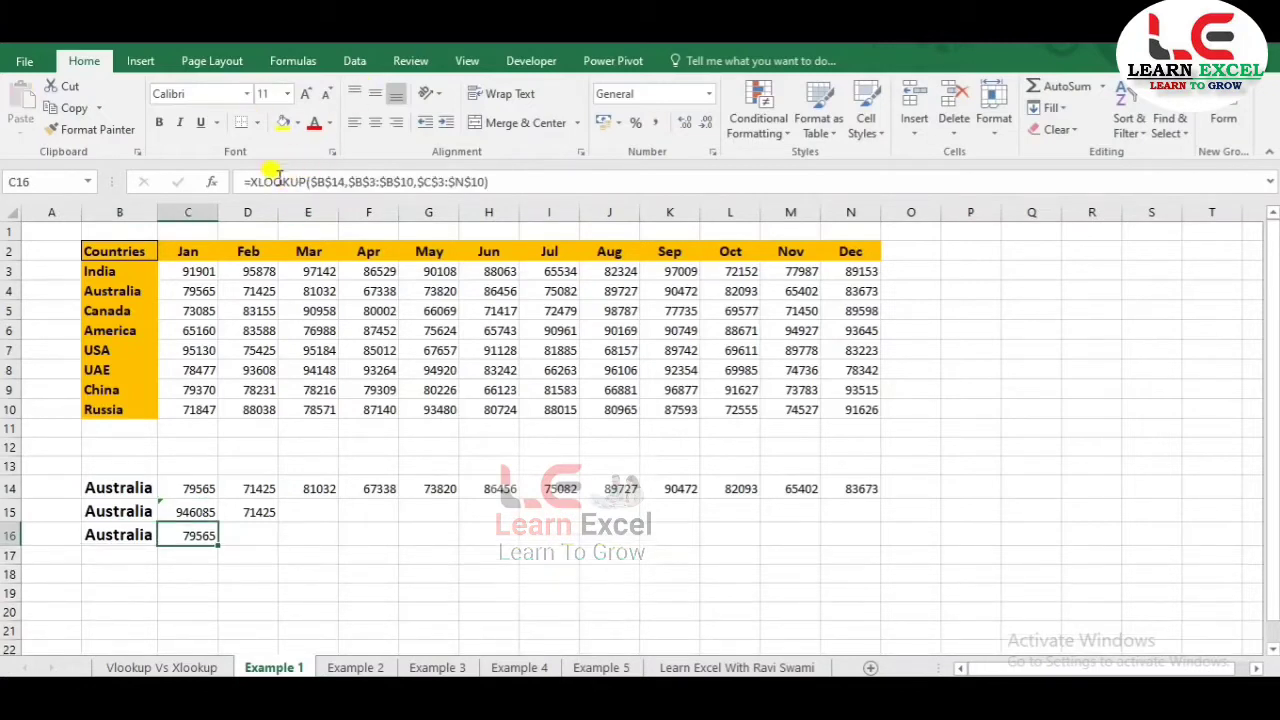
Wrap C16's lookup in AVERAGEA, giving 78840.42, then move to the Example 2 sheet.
click(247, 181)
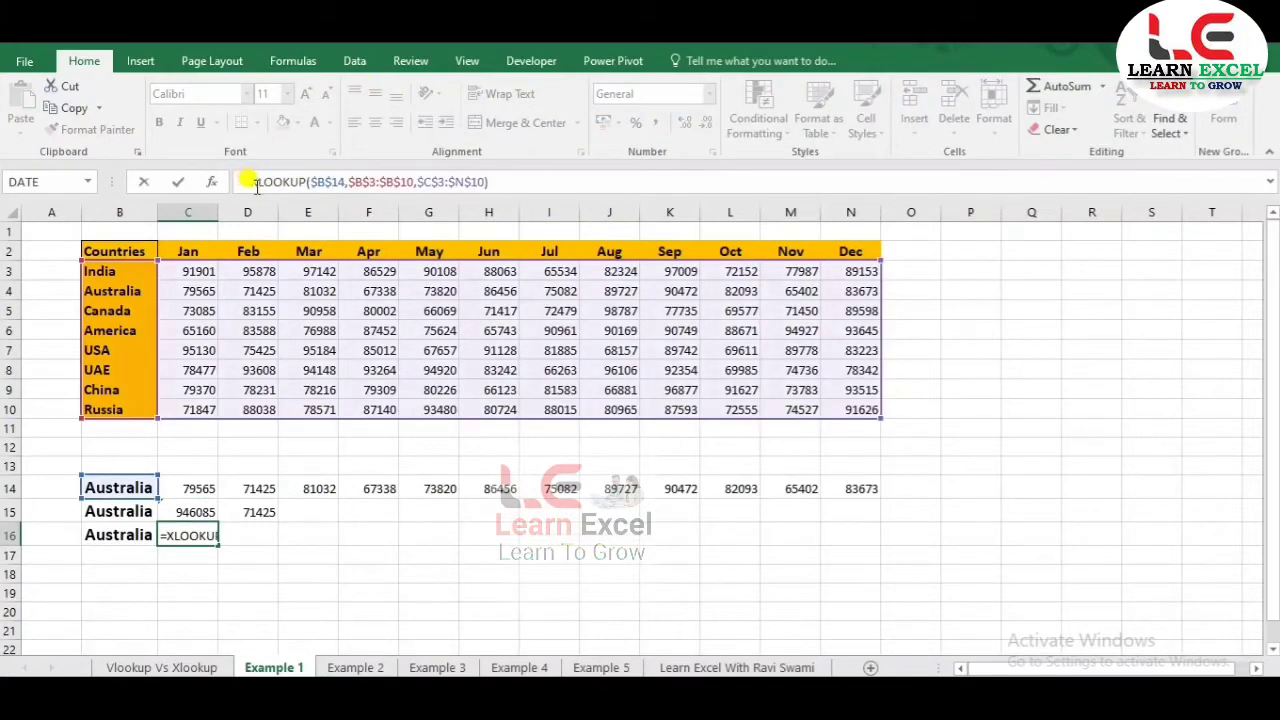
text(av)
key(Down)
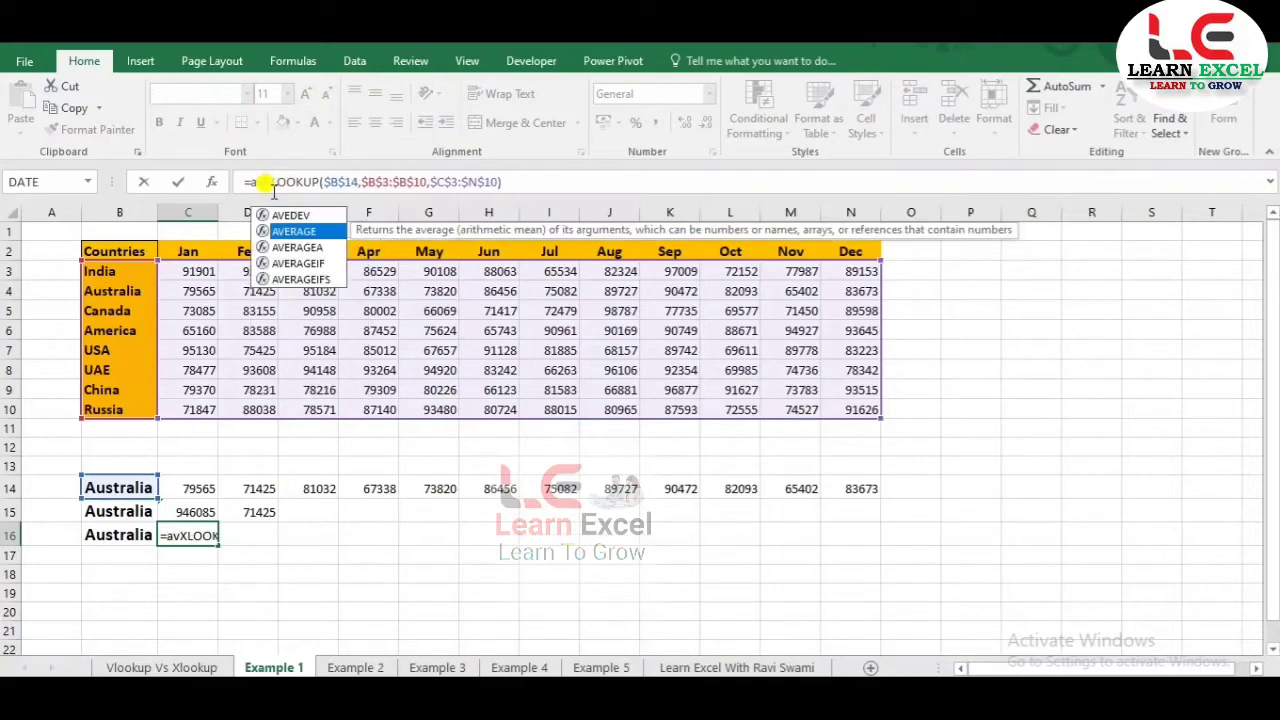
key(Down)
key(Tab)
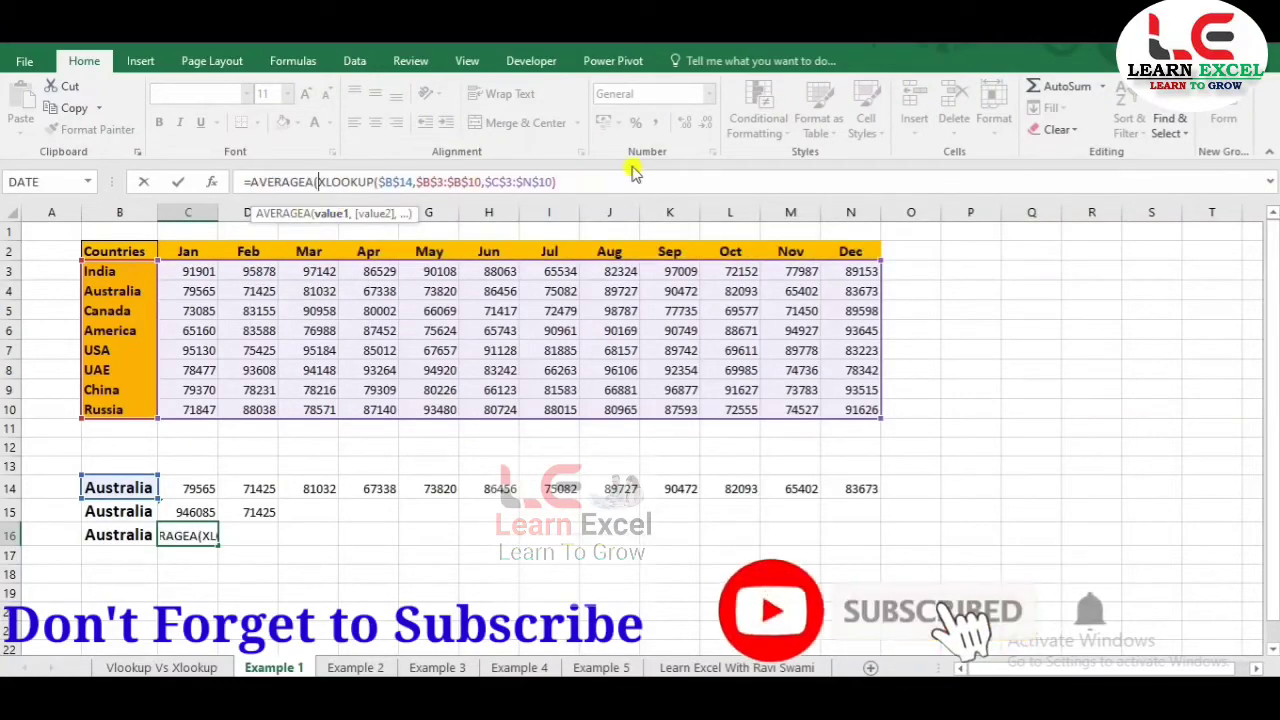
click(594, 181)
key(BackSpace)
key(BackSpace)
key(BackSpace)
text(N$10)))
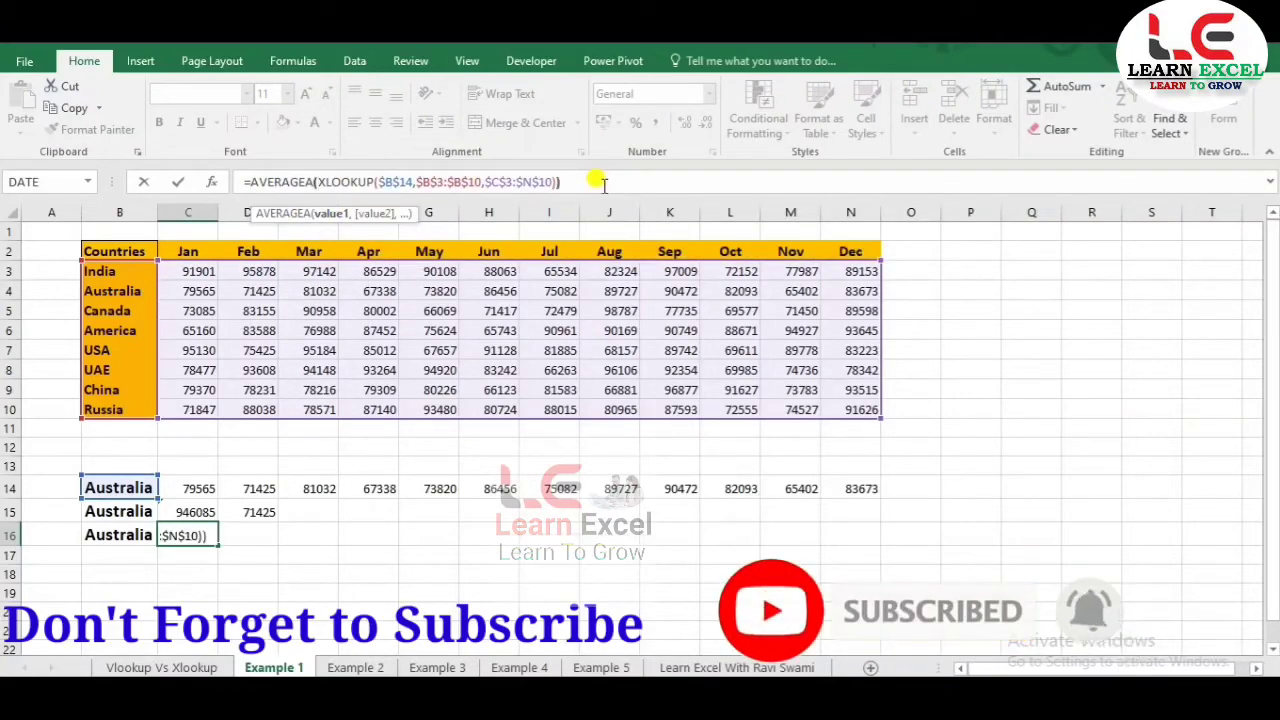
key(Return)
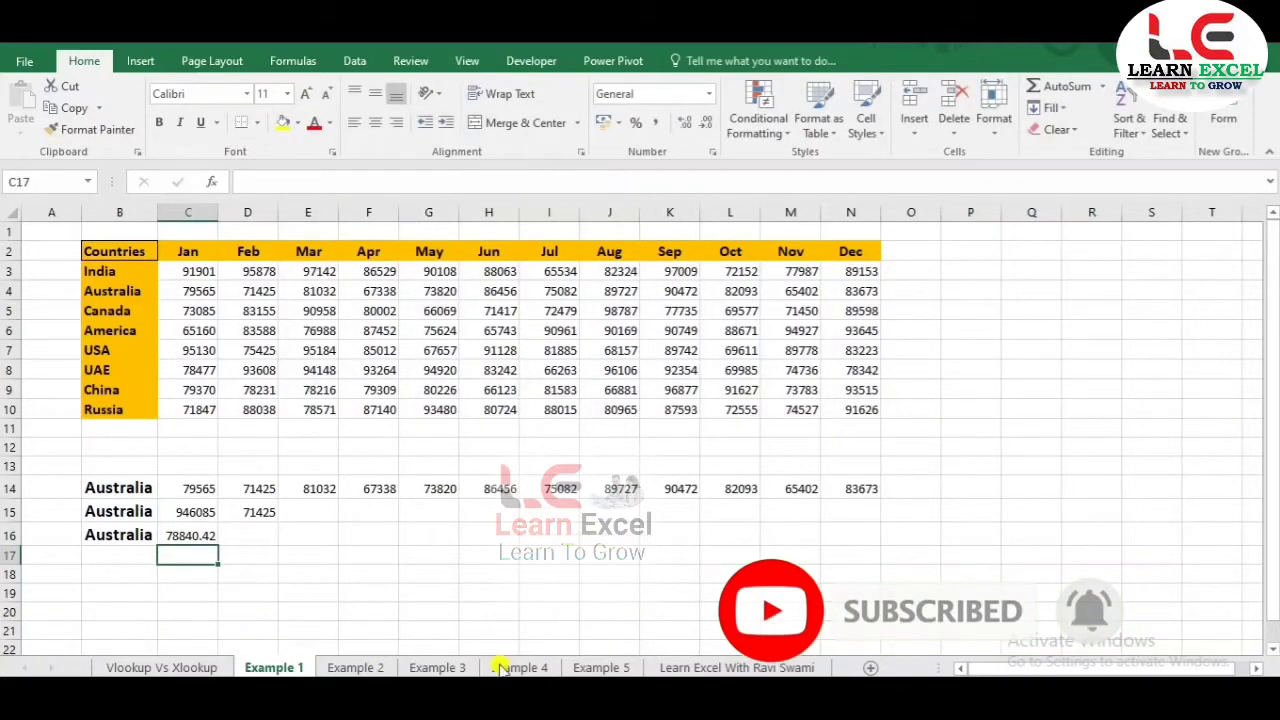
click(185, 535)
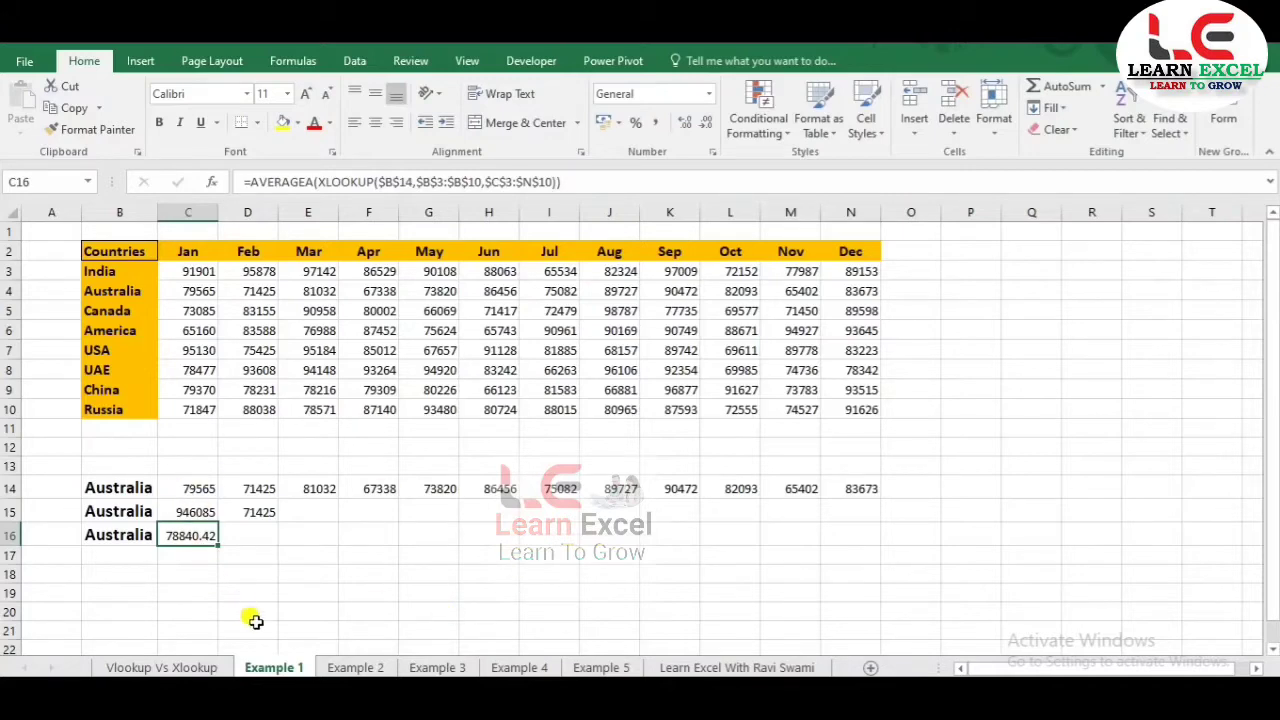
click(355, 668)
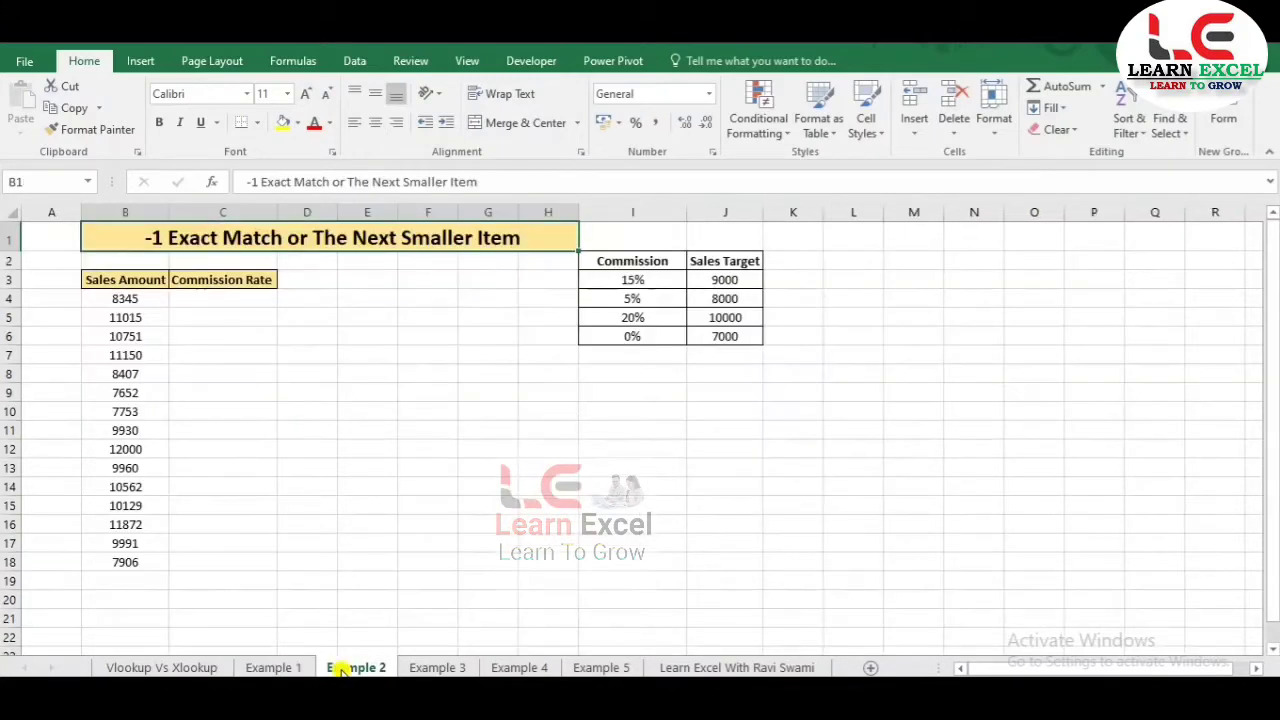
click(266, 432)
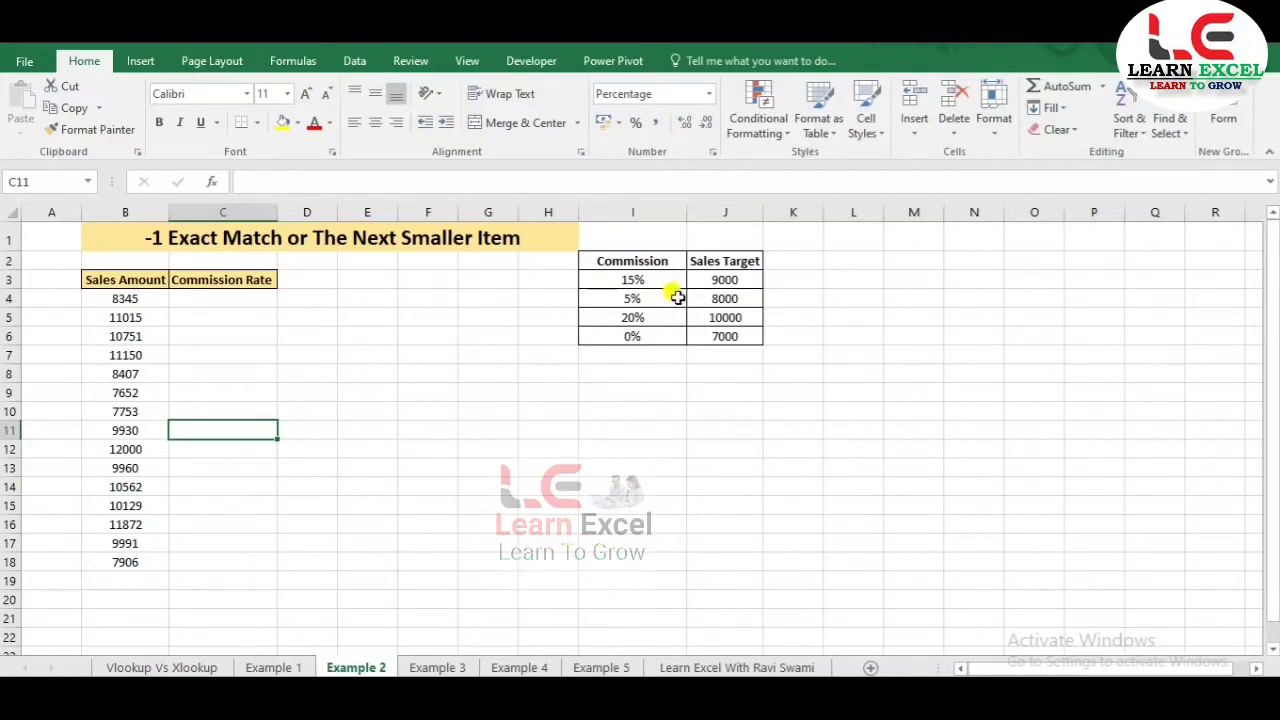
Start an XLOOKUP in C4 with the sales amount in B4 as lookup value.
click(246, 302)
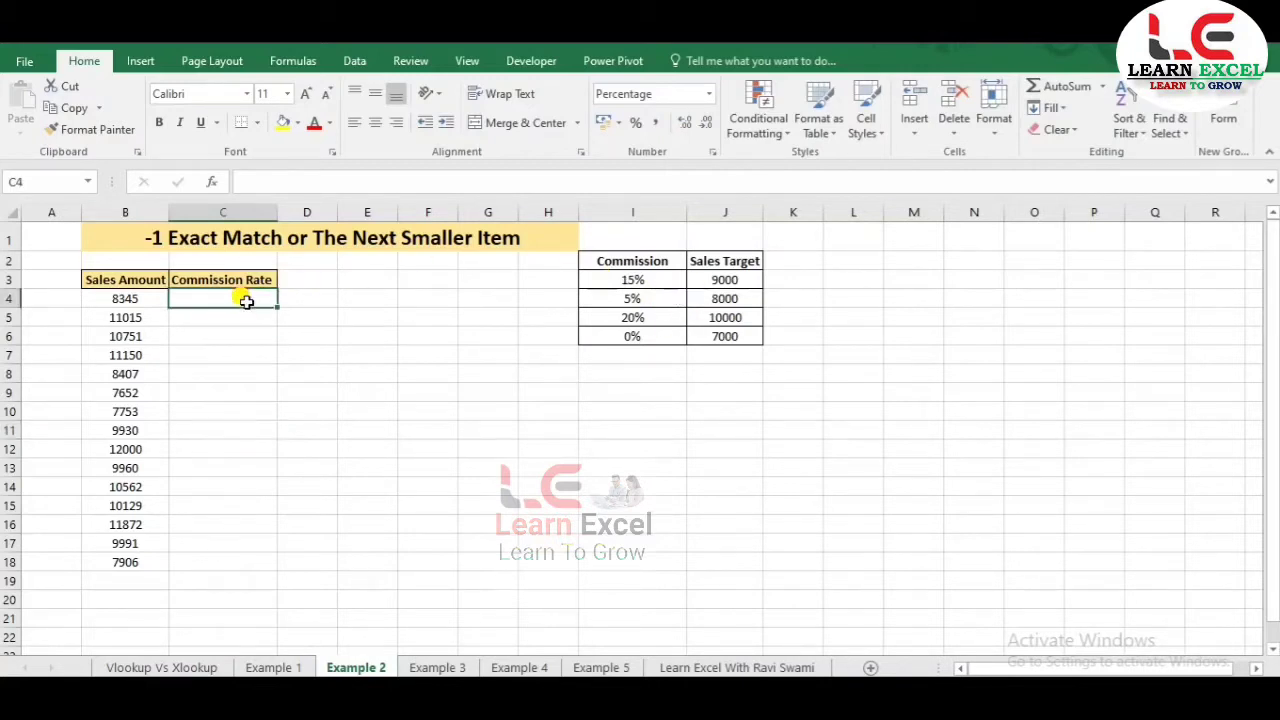
text(=xlo)
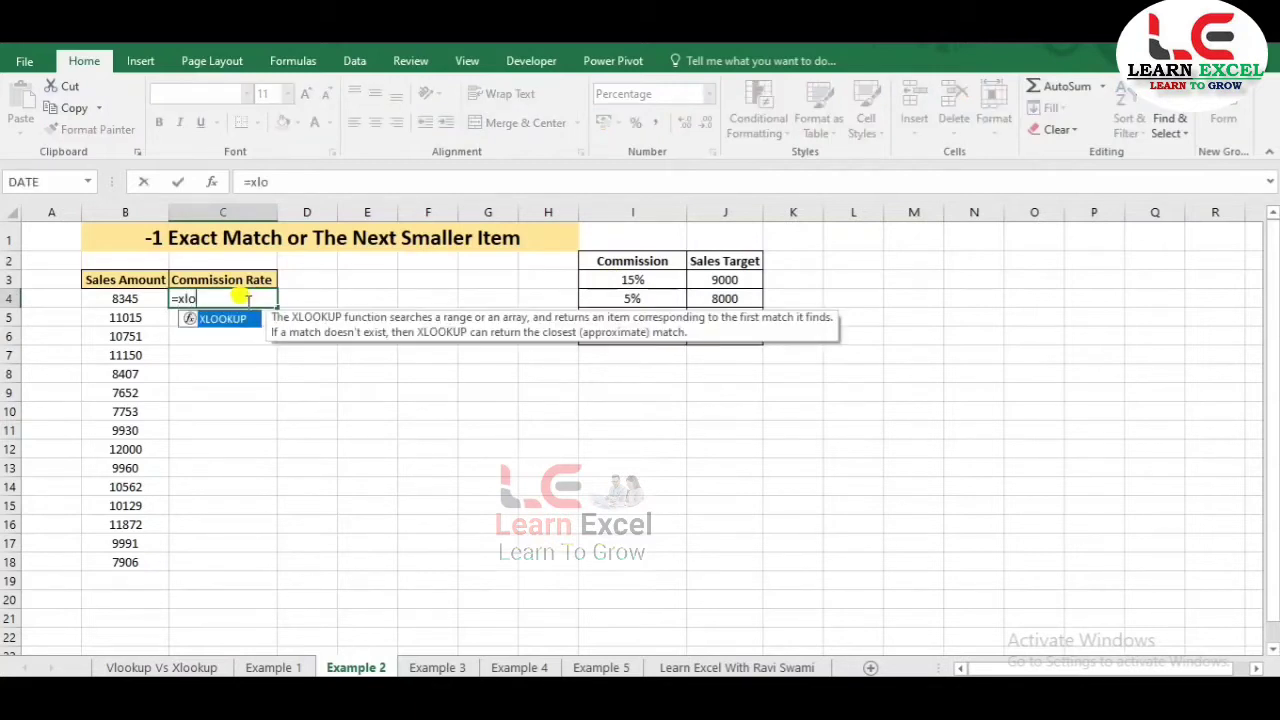
key(Tab)
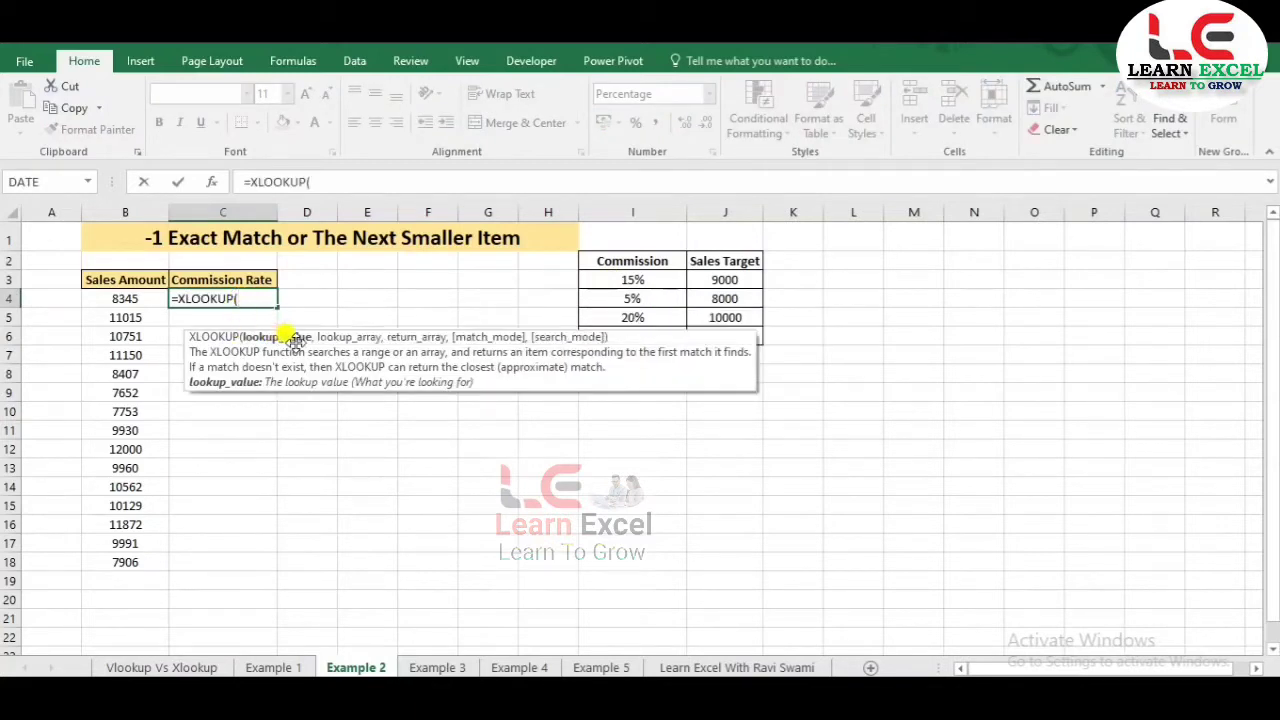
click(120, 295)
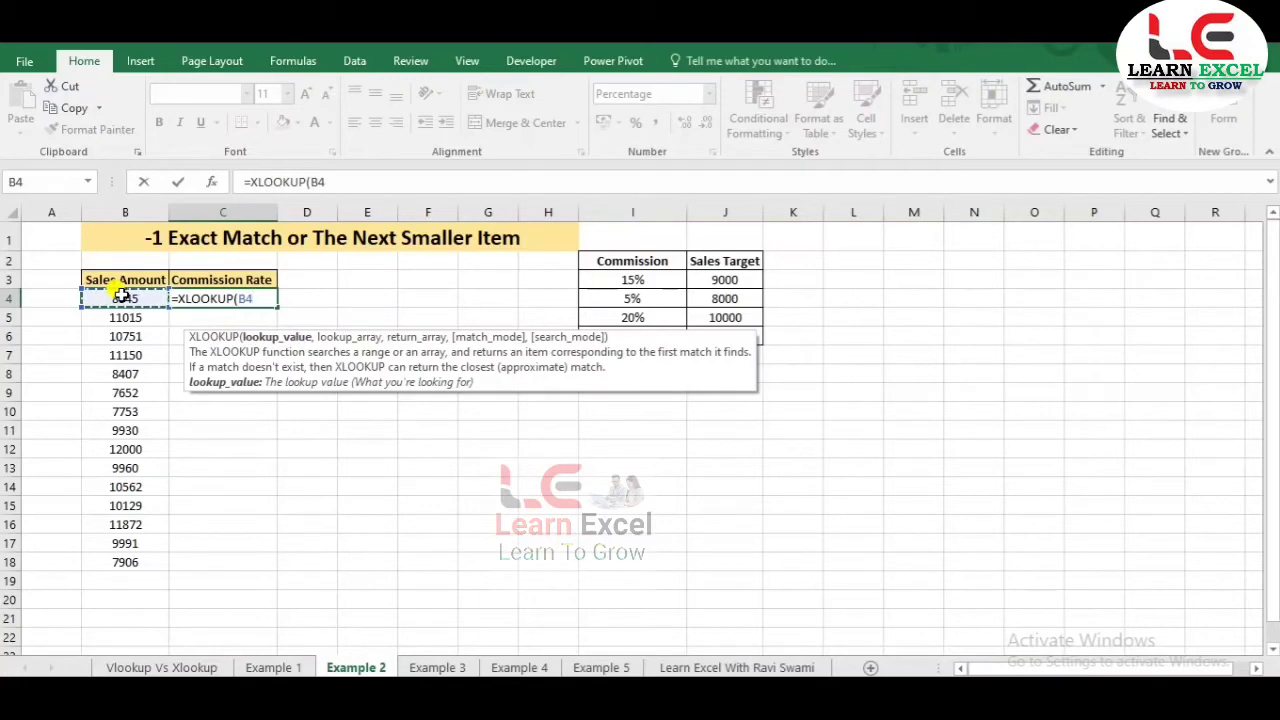
text(,)
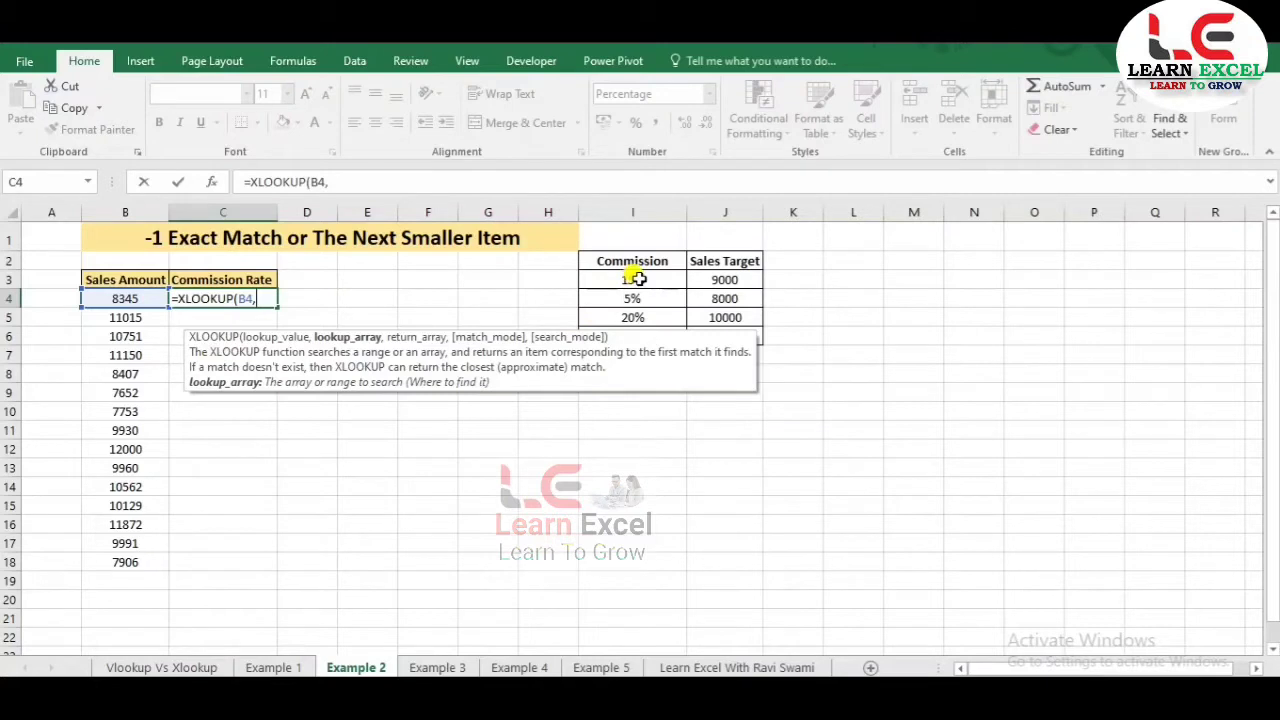
Set the lookup range to the Sales Target column $J$3:$J$6, replacing a mistaken I3:J6.
click(637, 280)
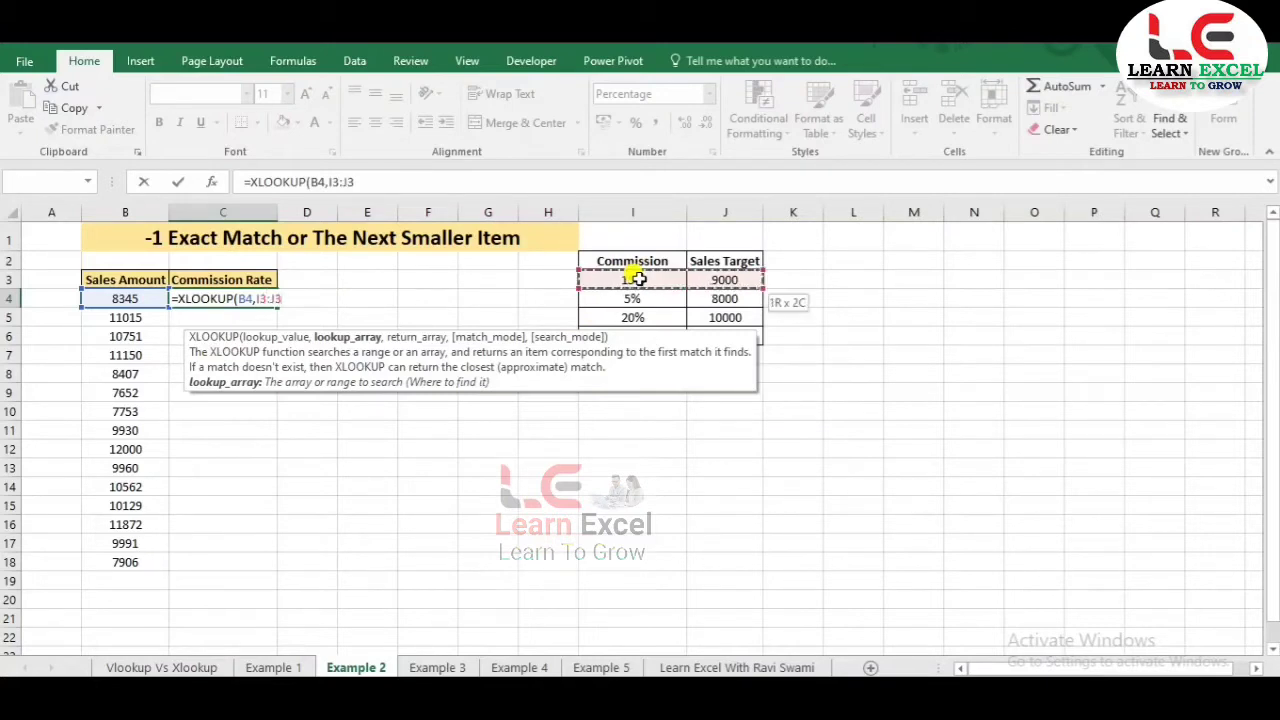
key(ctrl+shift+Down)
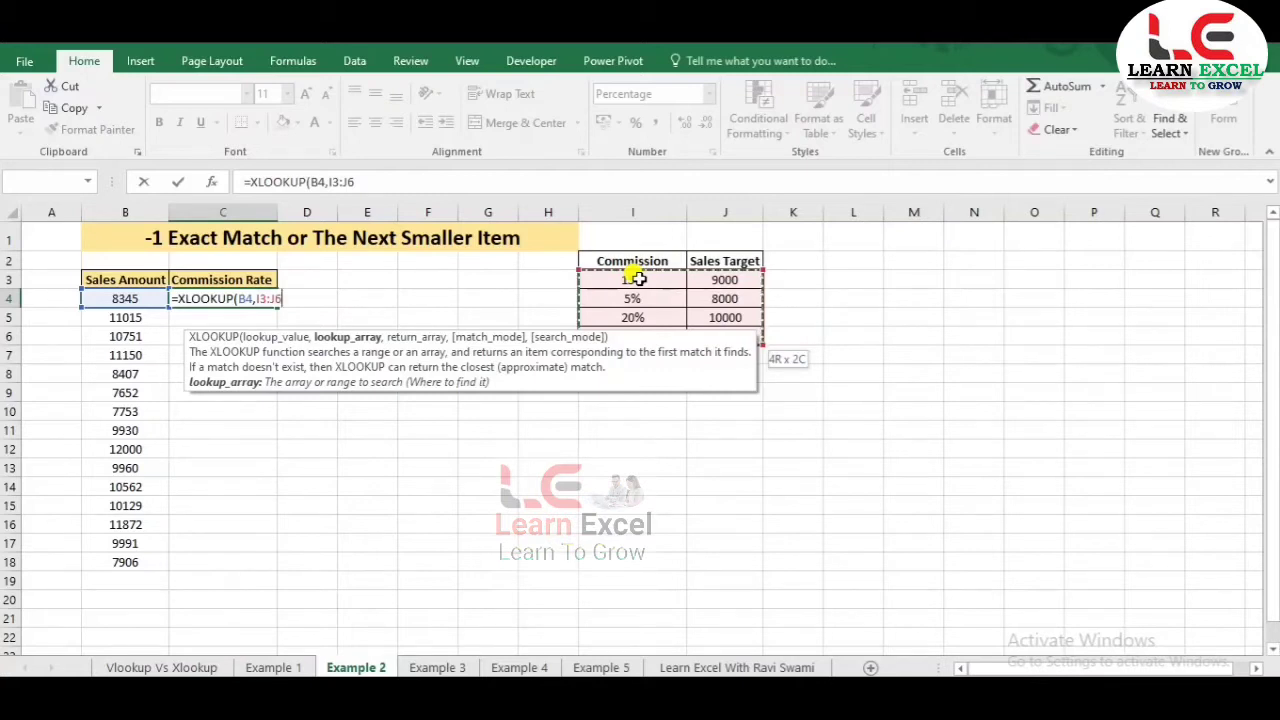
key(F4)
text($J$6,)
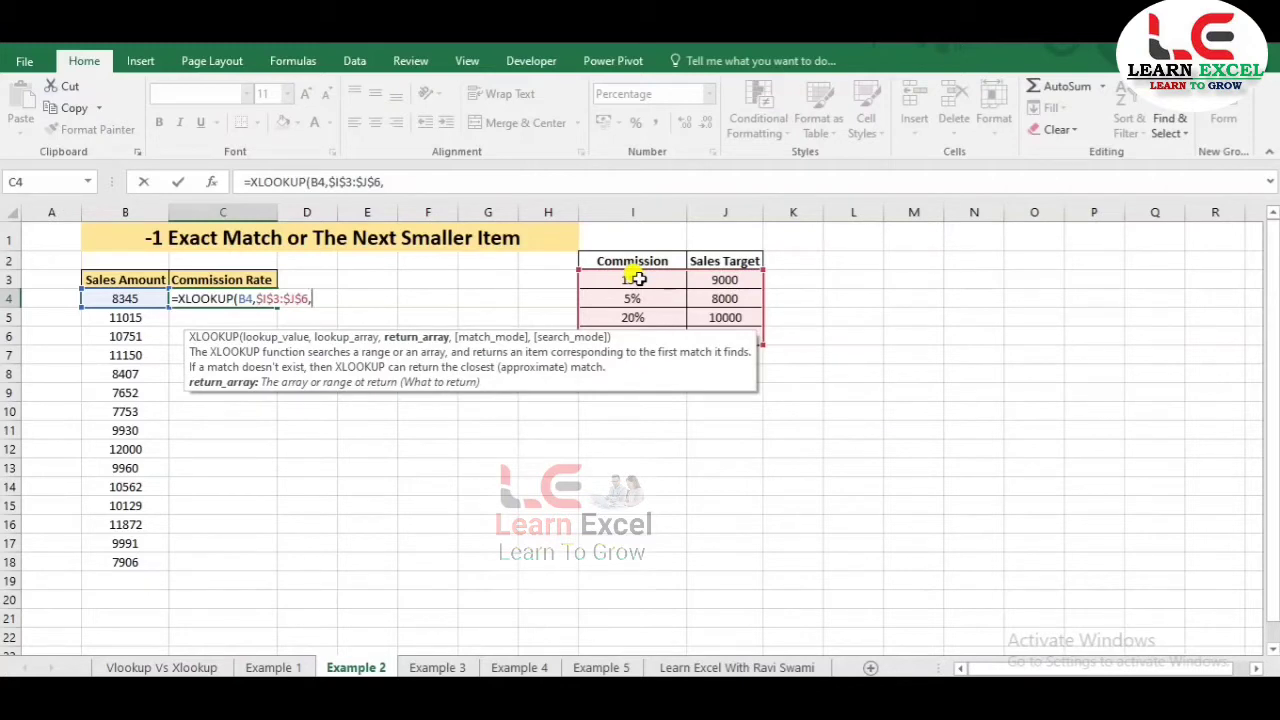
key(BackSpace)
key(BackSpace)
key(BackSpace)
key(BackSpace)
key(BackSpace)
key(BackSpace)
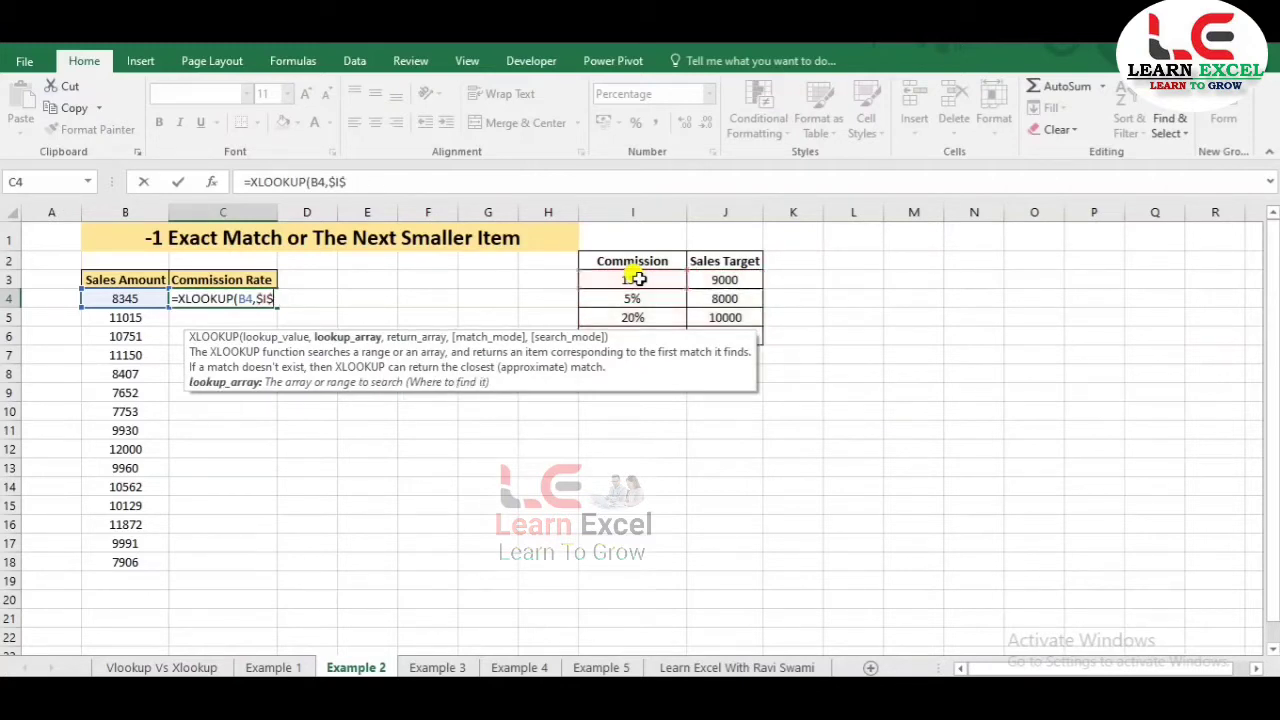
key(BackSpace)
key(BackSpace)
key(BackSpace)
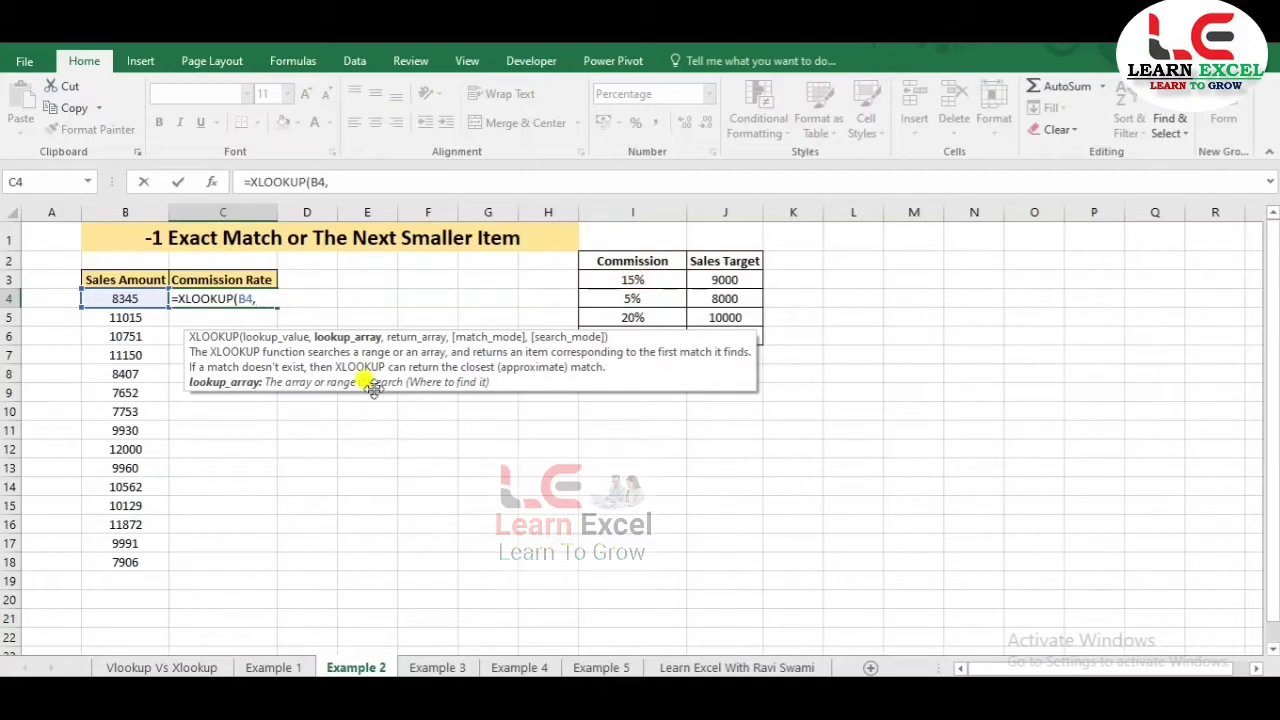
click(633, 278)
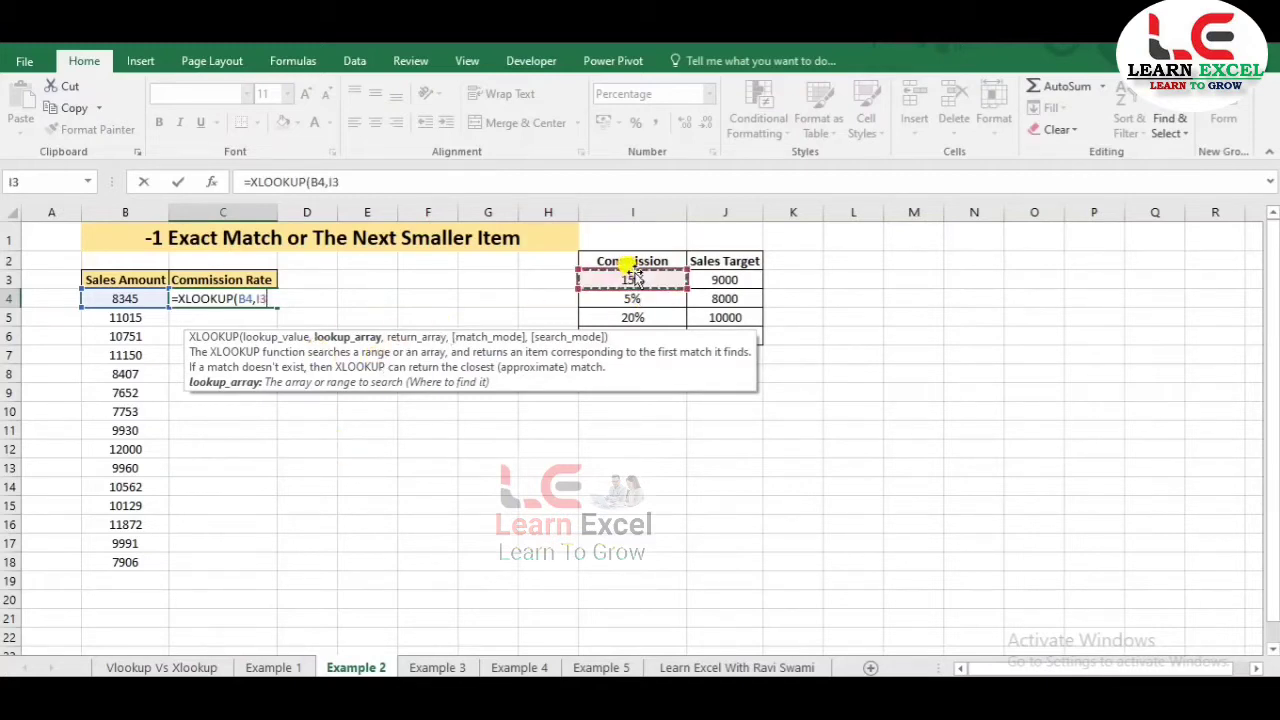
key(Right)
key(shift+Down)
key(shift+Down)
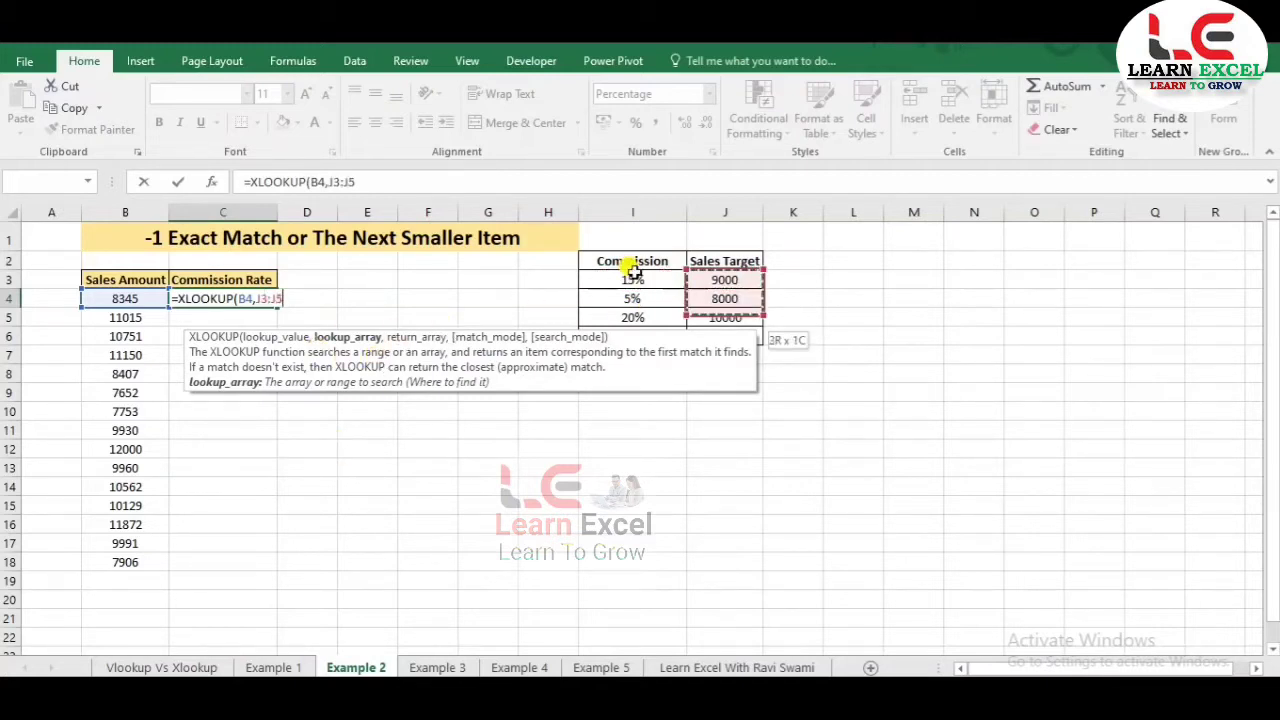
key(shift+Down)
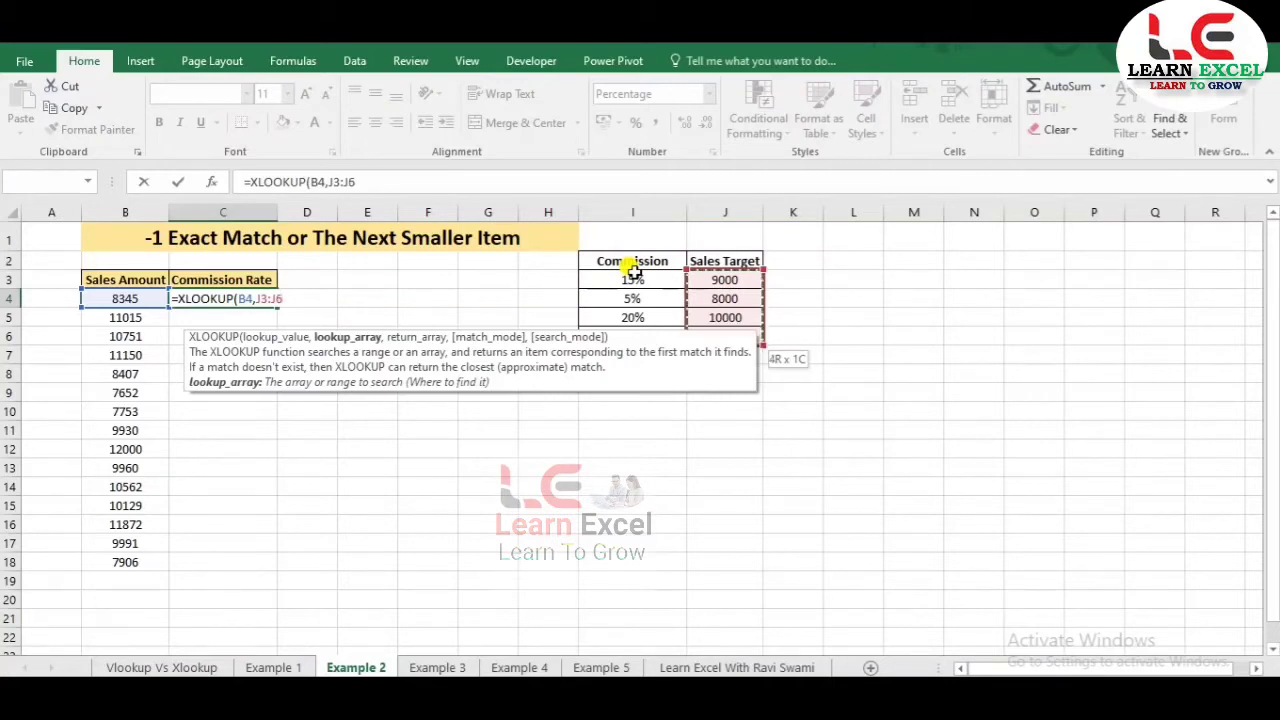
key(F4)
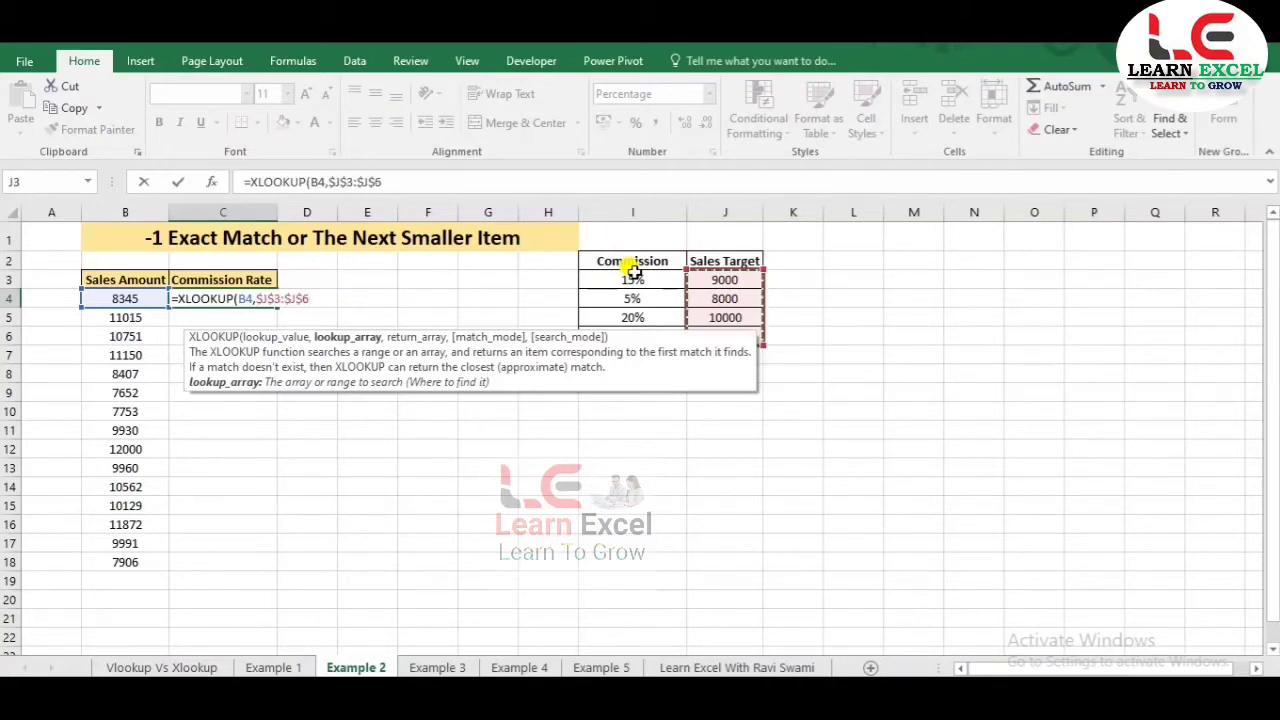
text(,)
Return commission rates from $I$3:$I$6 with match mode -1, giving 5%.
click(634, 277)
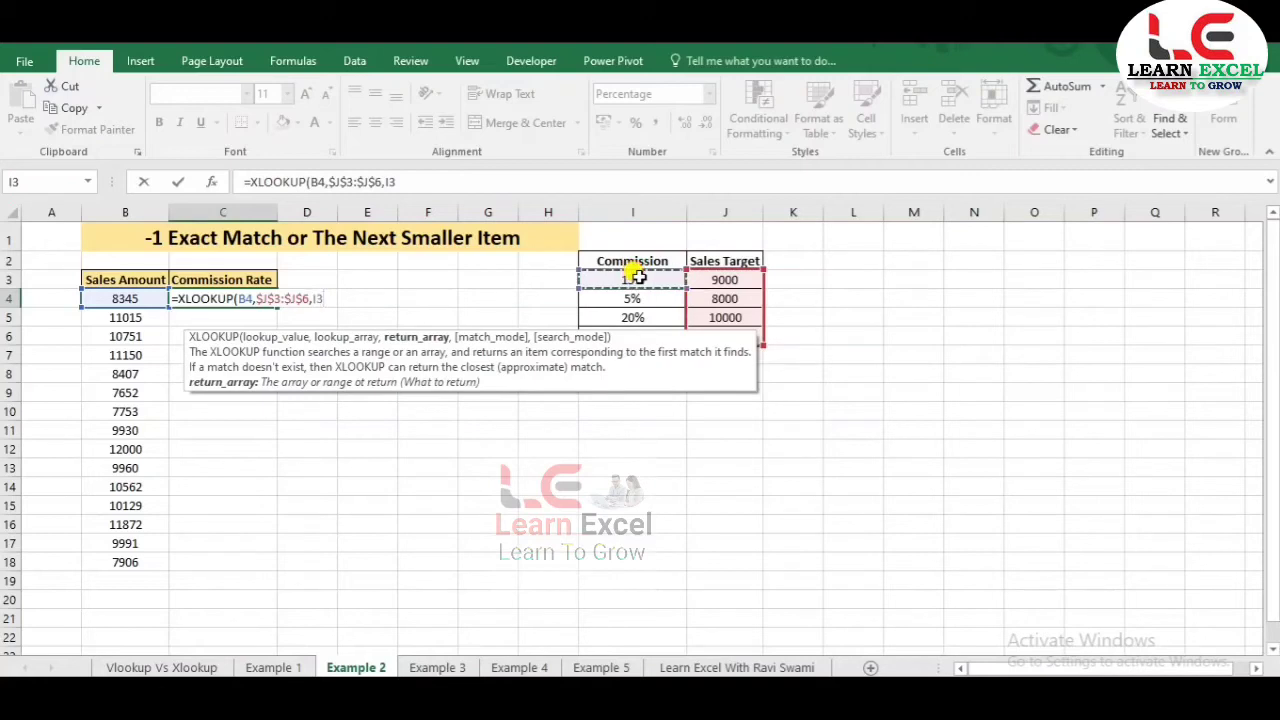
key(shift+Down)
key(shift+Down)
key(shift+Down)
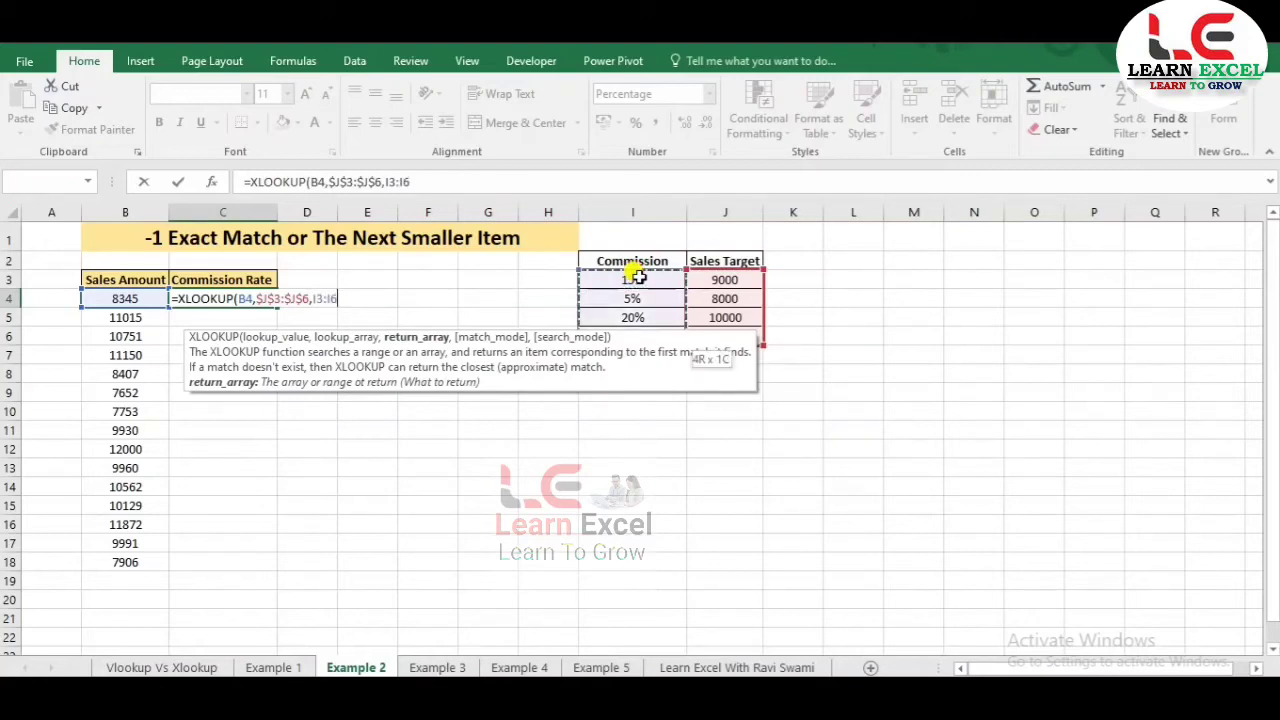
key(F4)
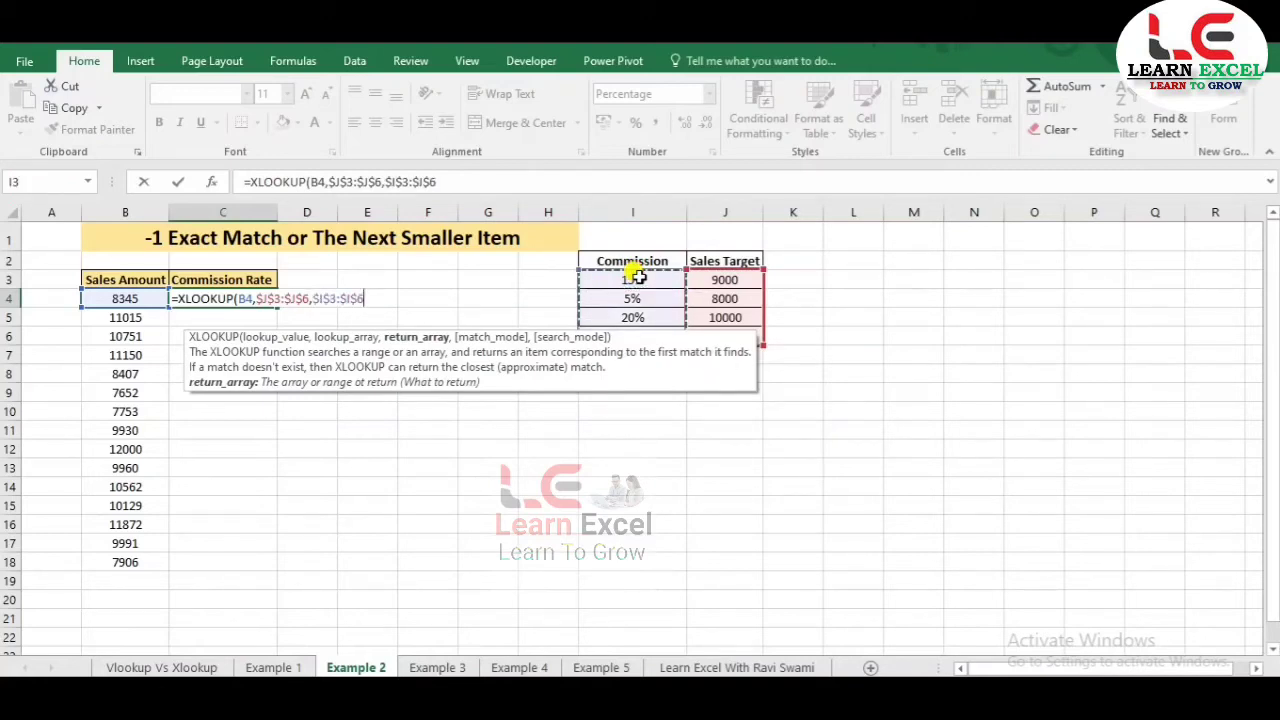
text(,)
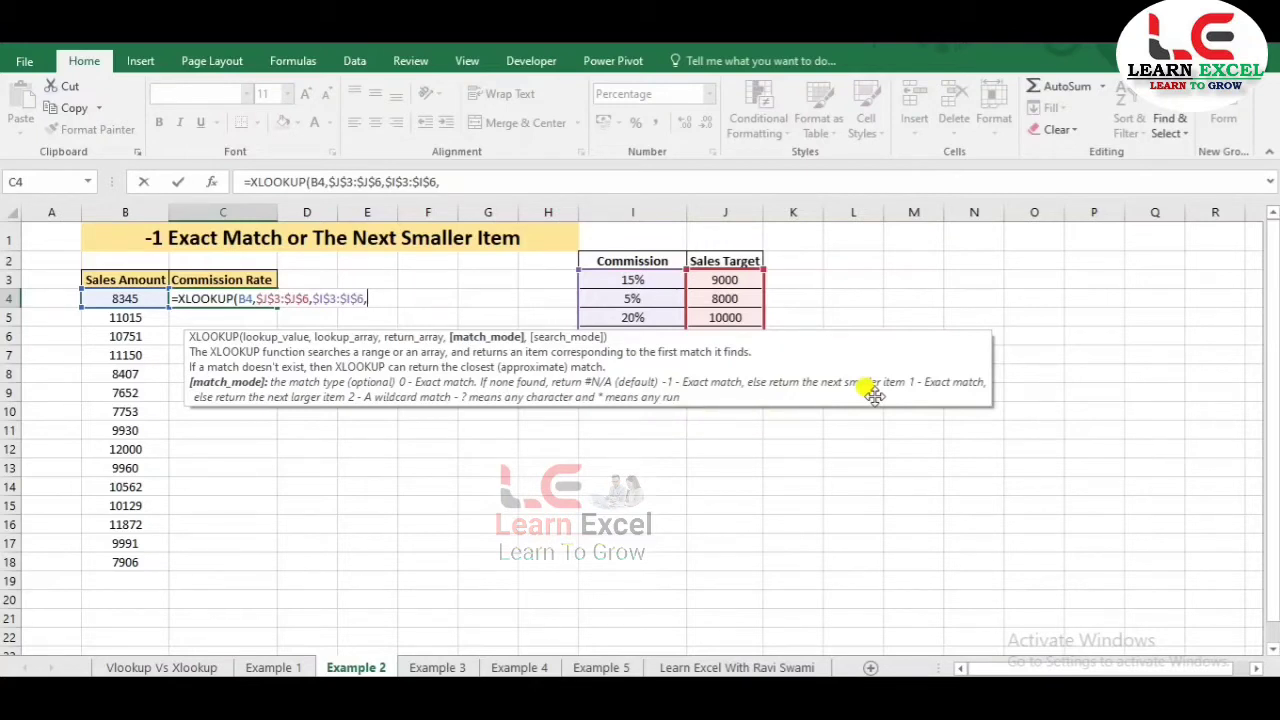
text(-1)
text())
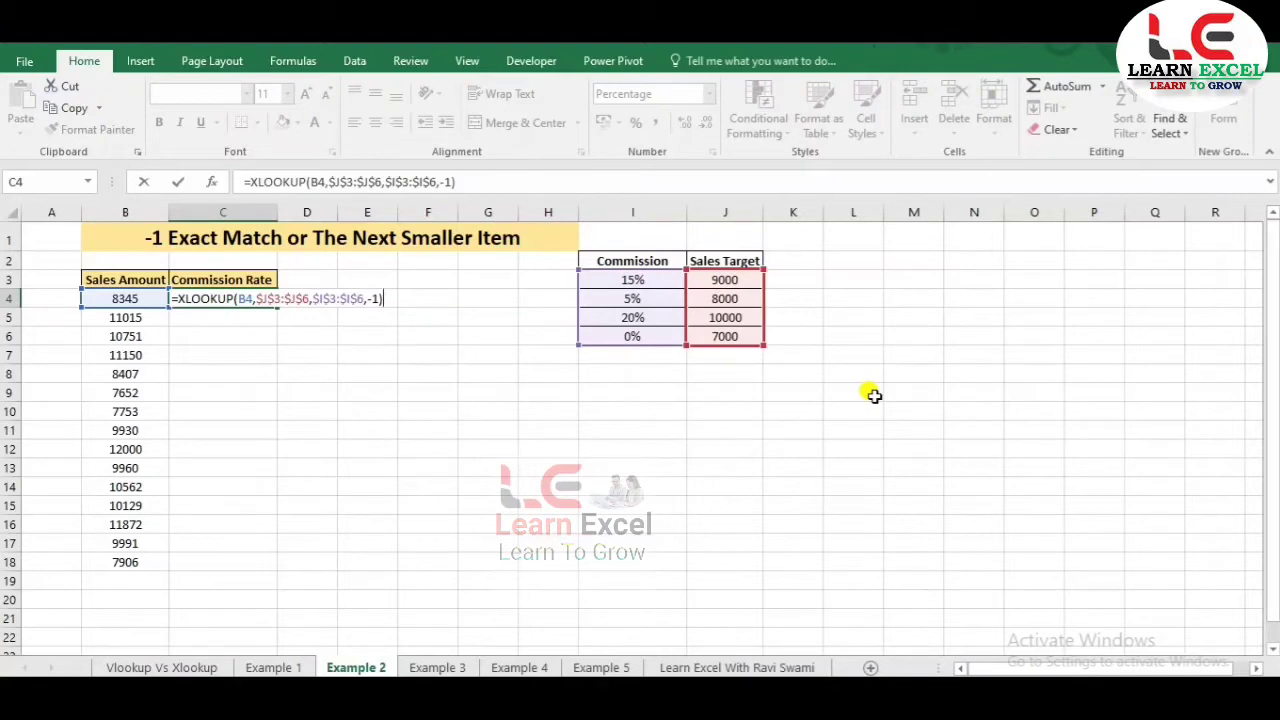
key(Return)
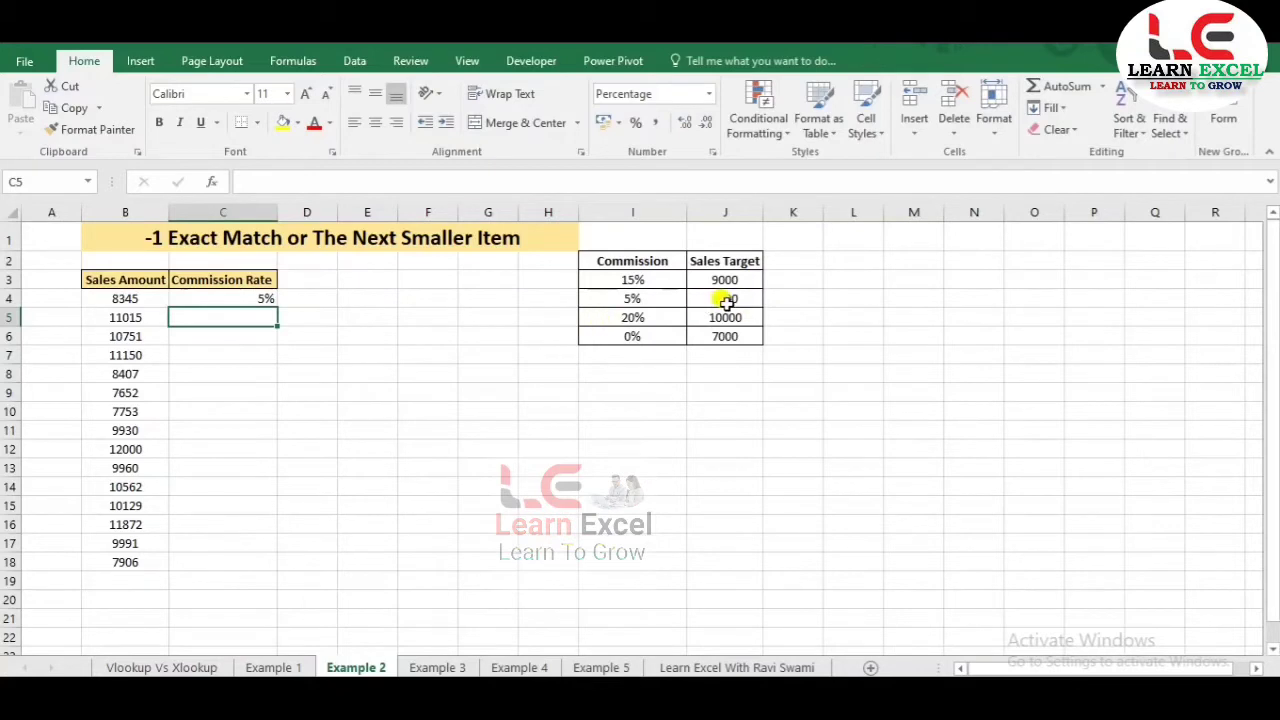
Copy the C4 commission formula down to C18, then move to the Example 3 sheet.
click(232, 297)
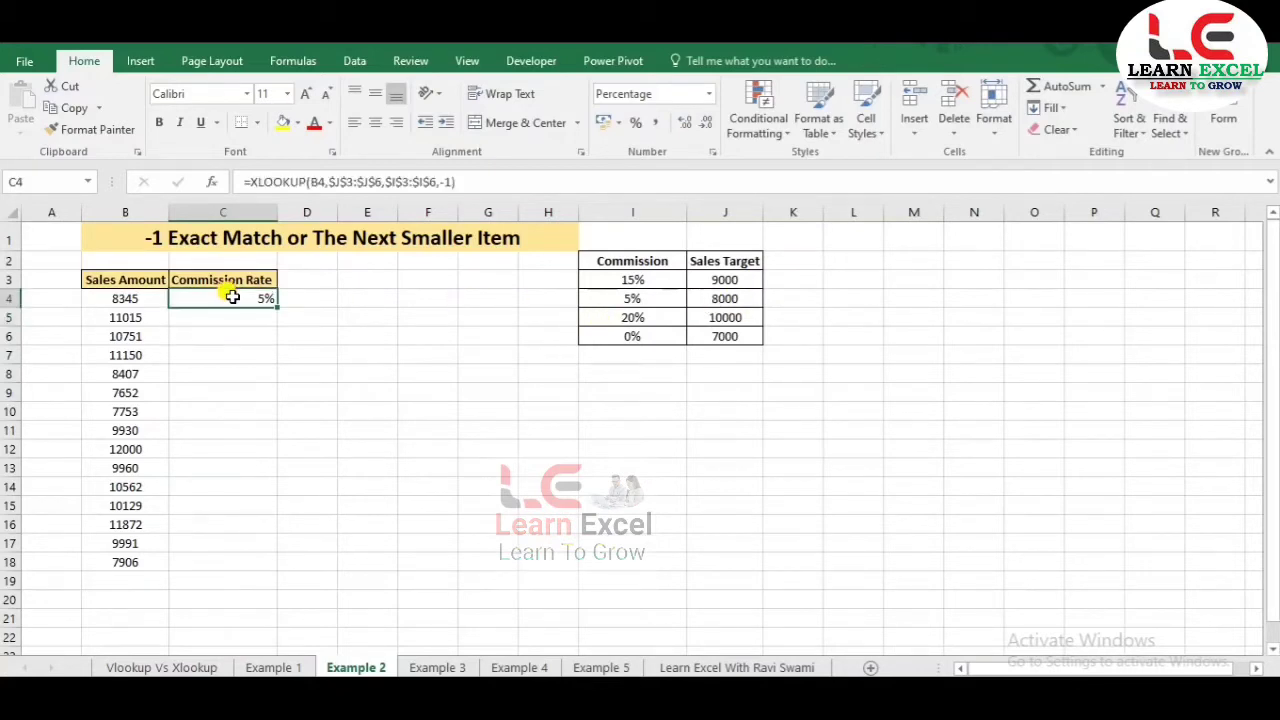
double_click(277, 307)
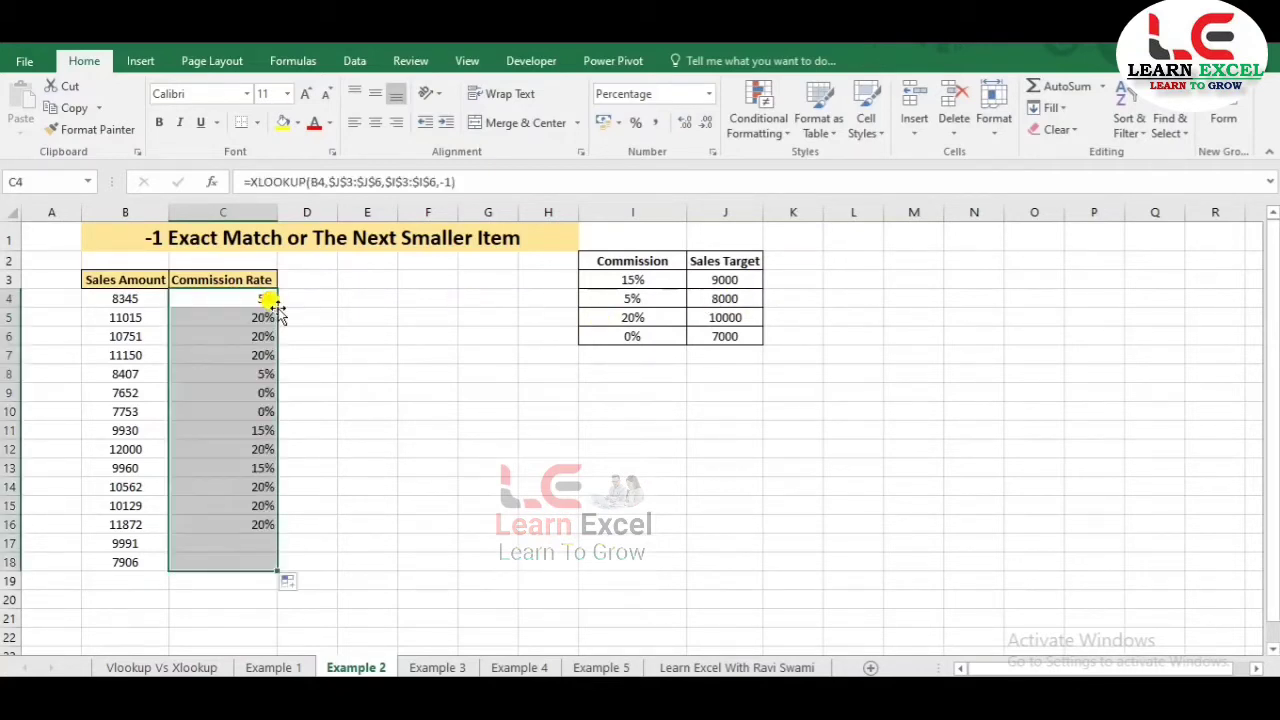
click(192, 562)
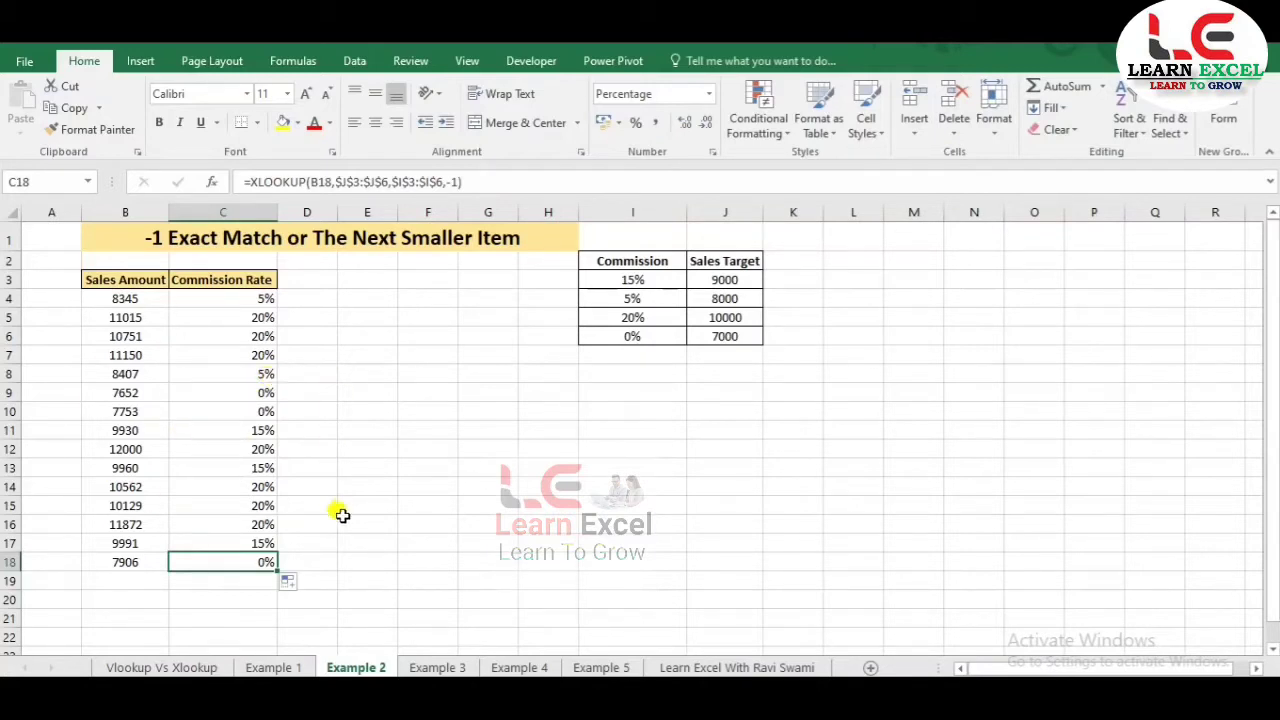
click(445, 665)
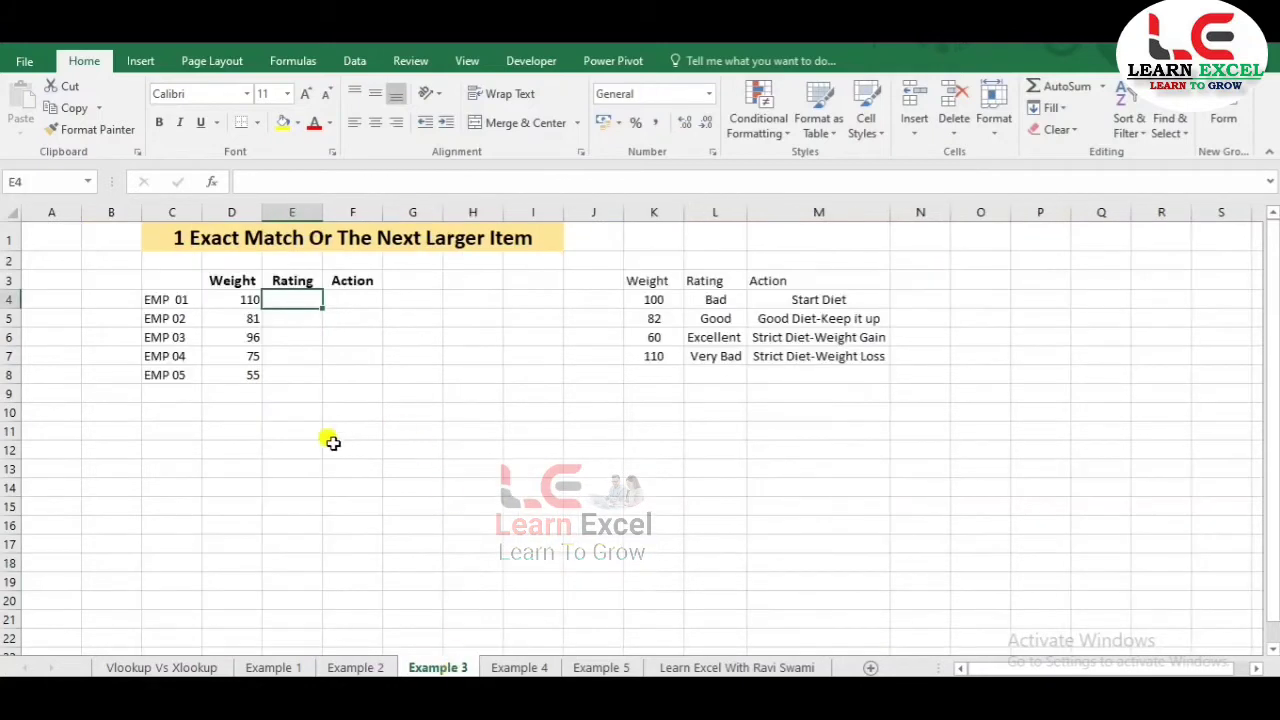
click(389, 401)
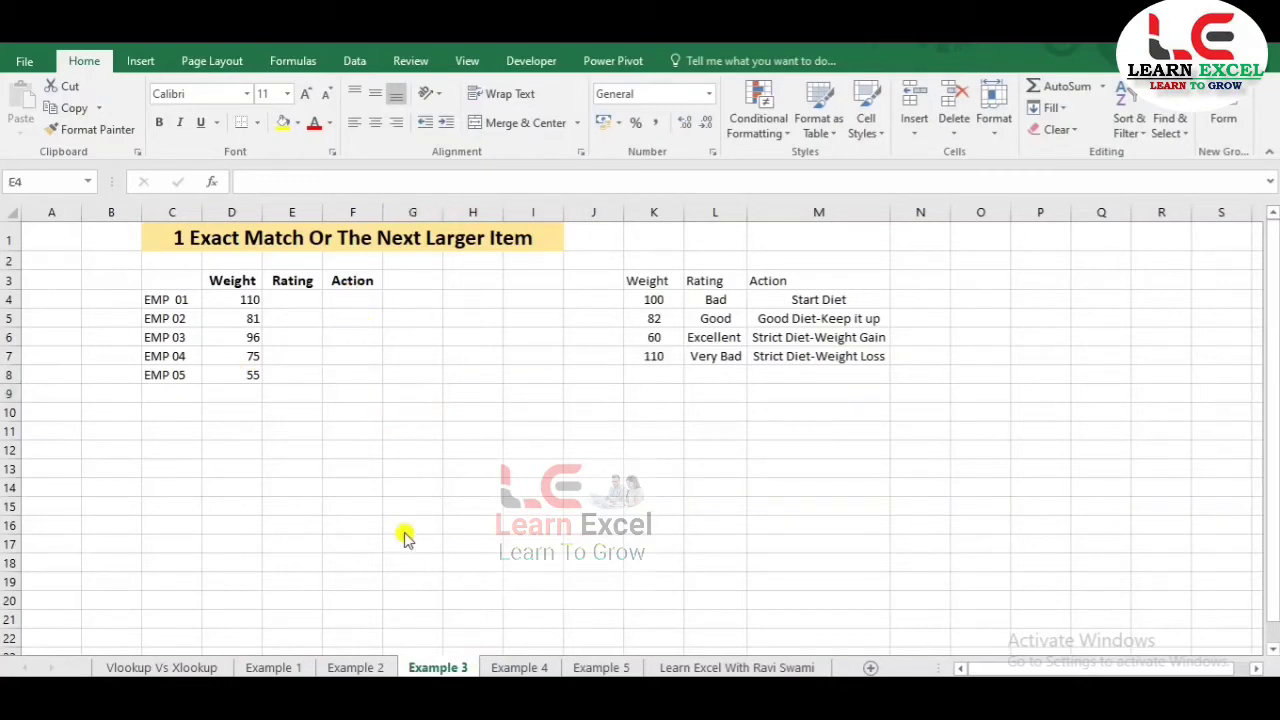
click(289, 303)
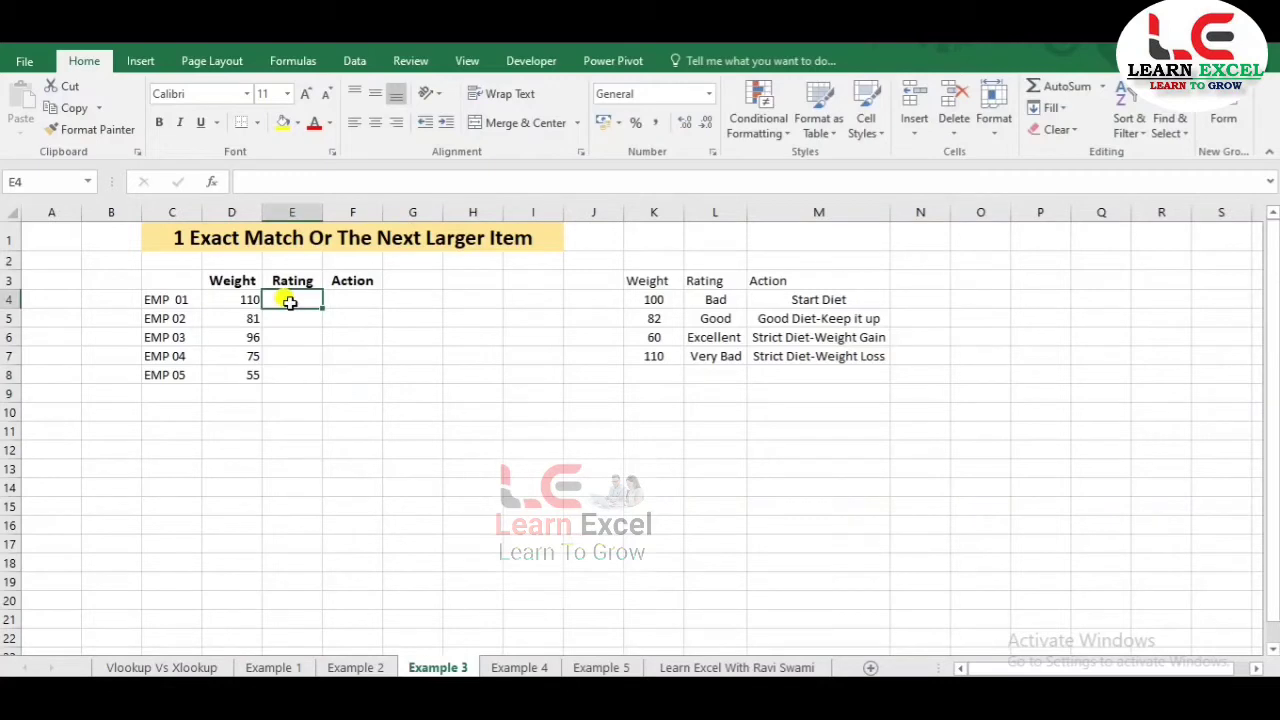
Start an XLOOKUP in E4 matching D4's weight against the row-locked range K$4:K$7.
text(=xl)
key(Tab)
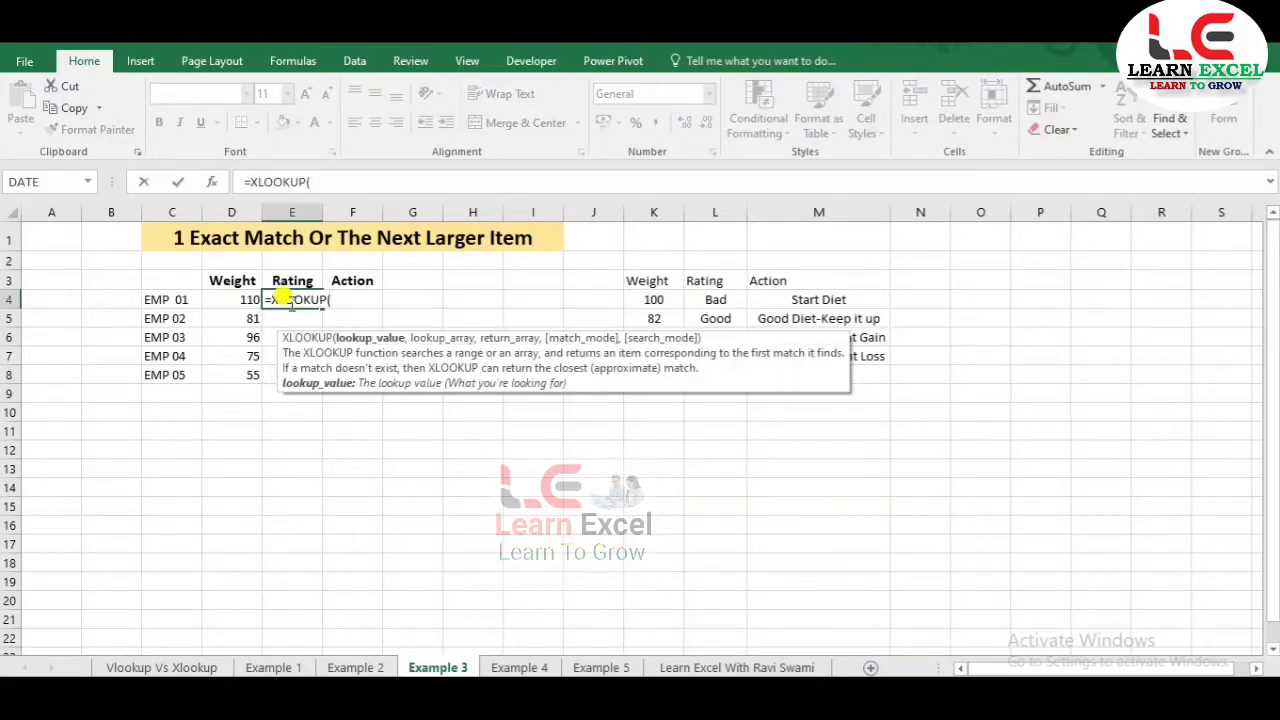
click(230, 301)
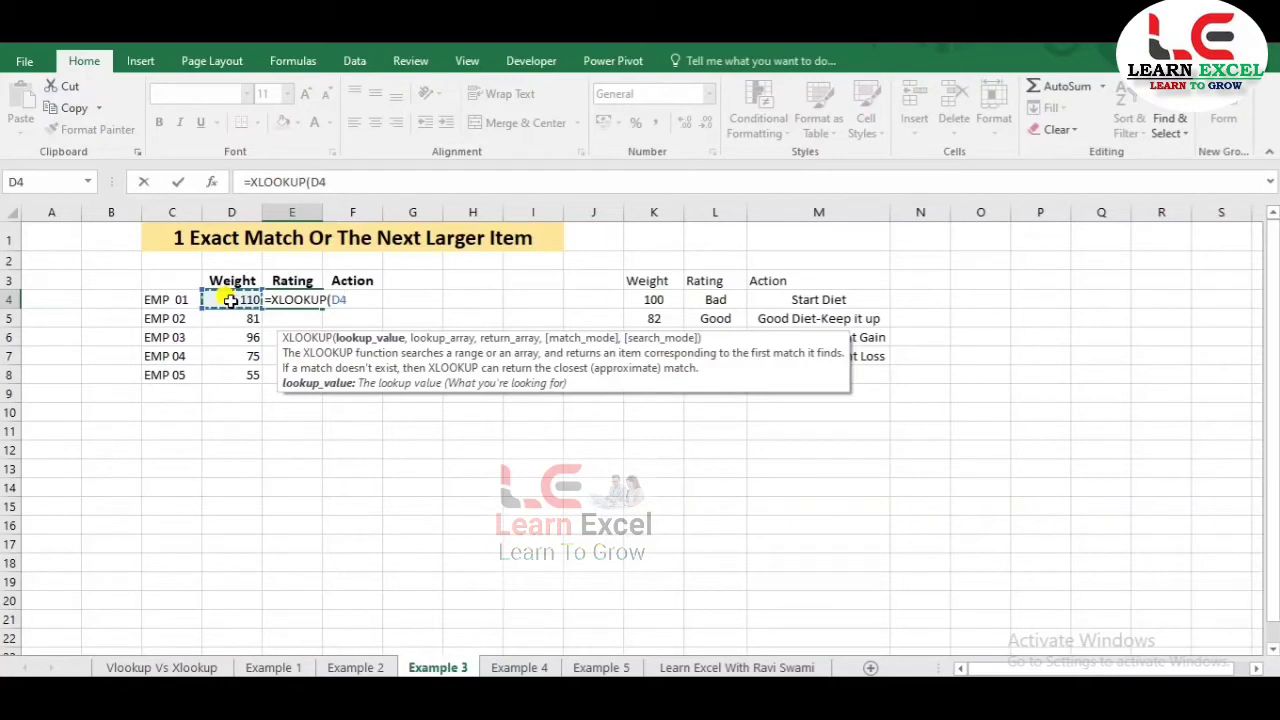
text(,)
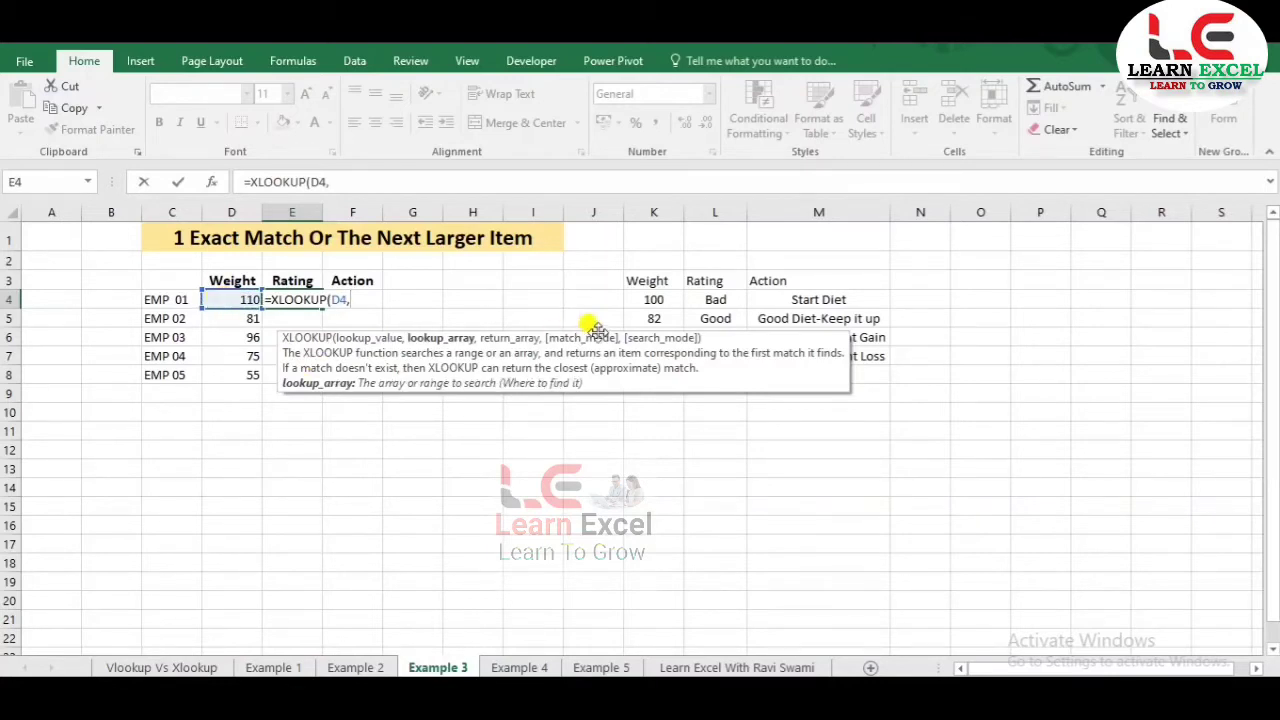
click(643, 301)
drag(643, 301, 653, 356)
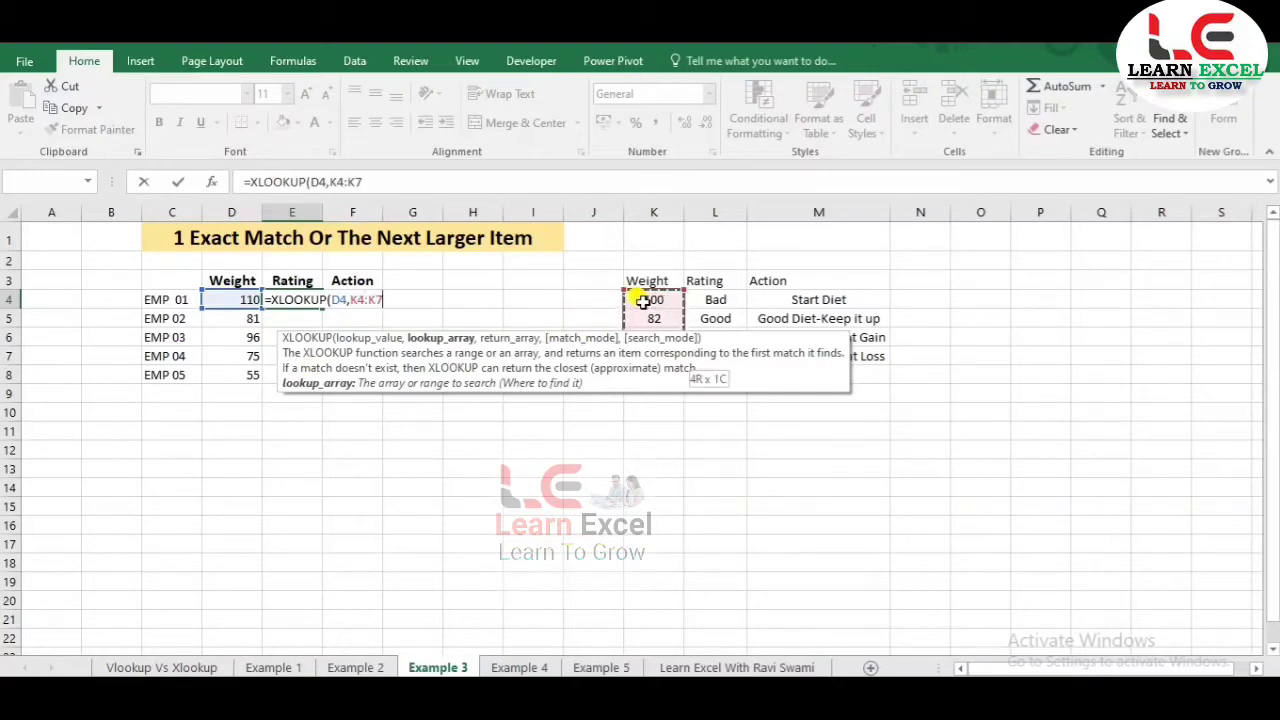
key(F4)
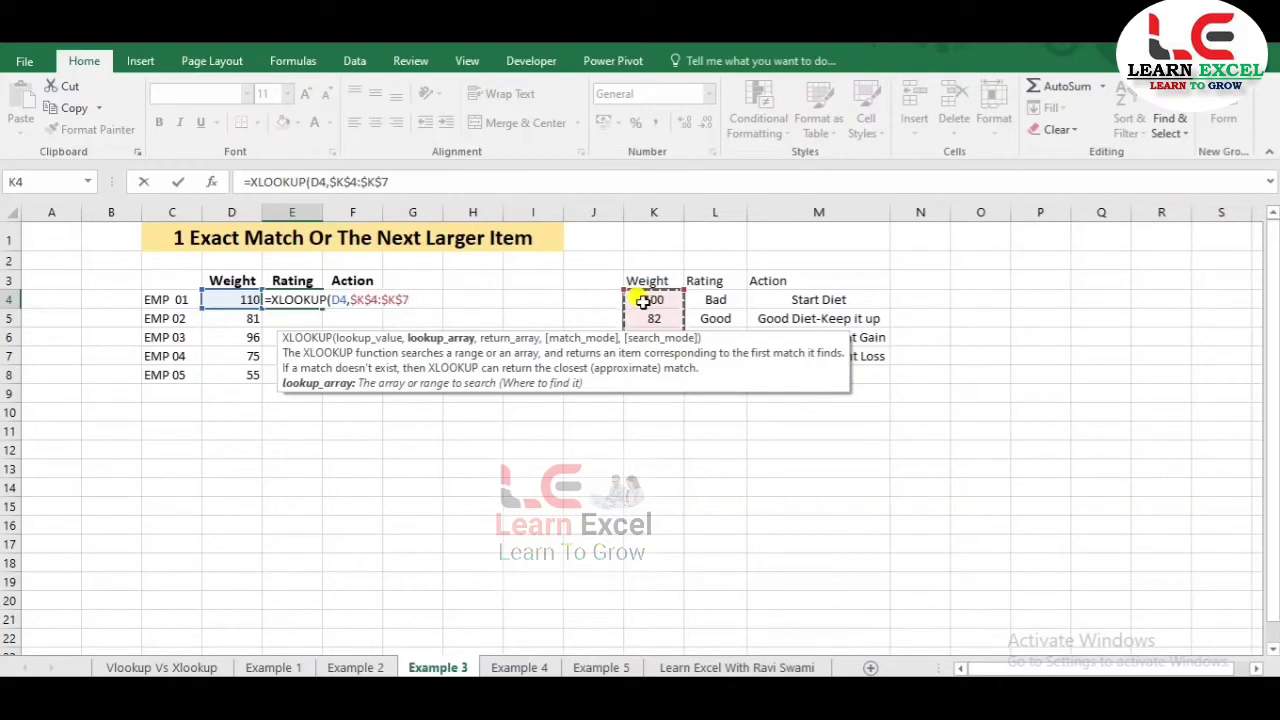
key(F4)
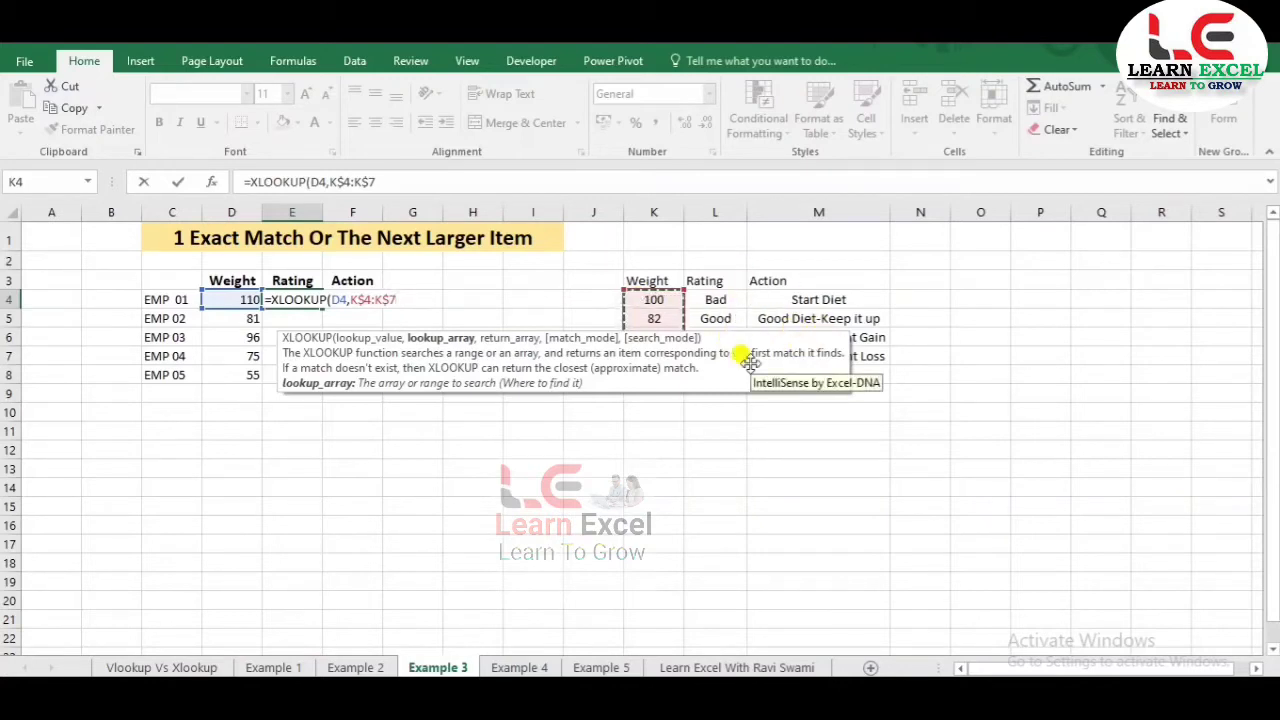
text(,)
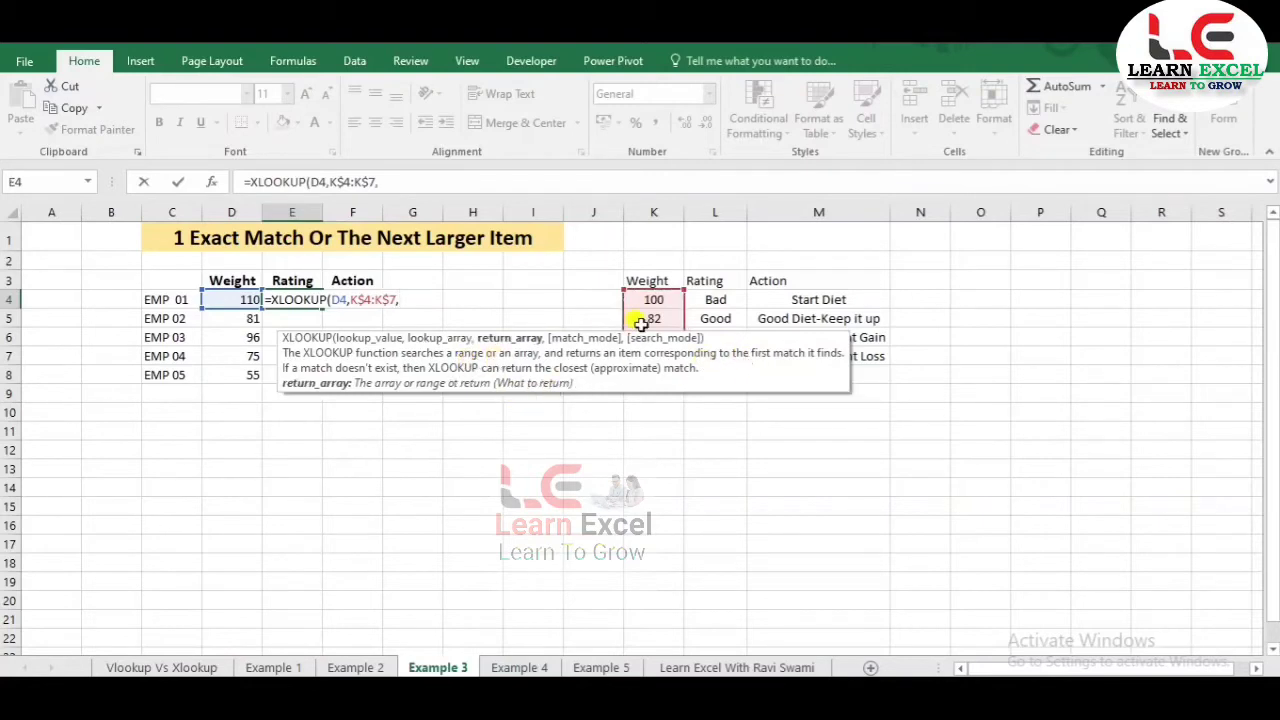
Return ratings from L$4:L$7 with match mode 1, showing Very Bad for weight 110.
click(698, 300)
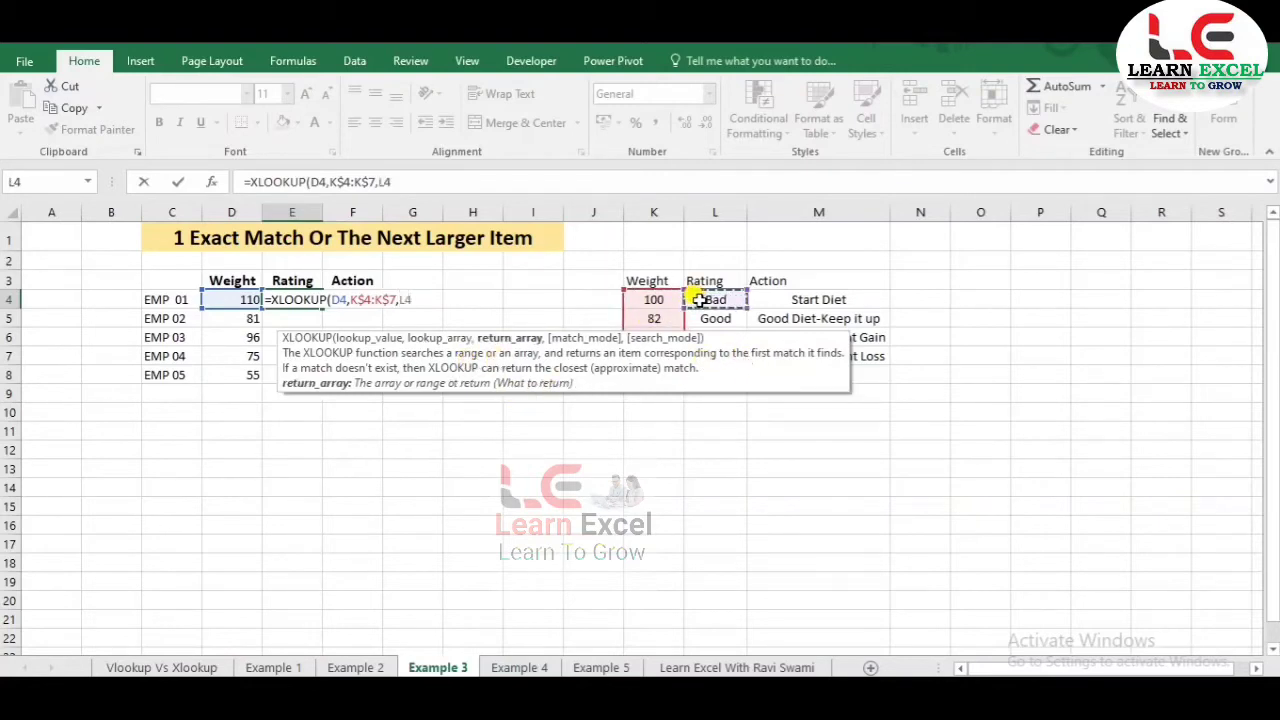
key(ctrl+shift+Down)
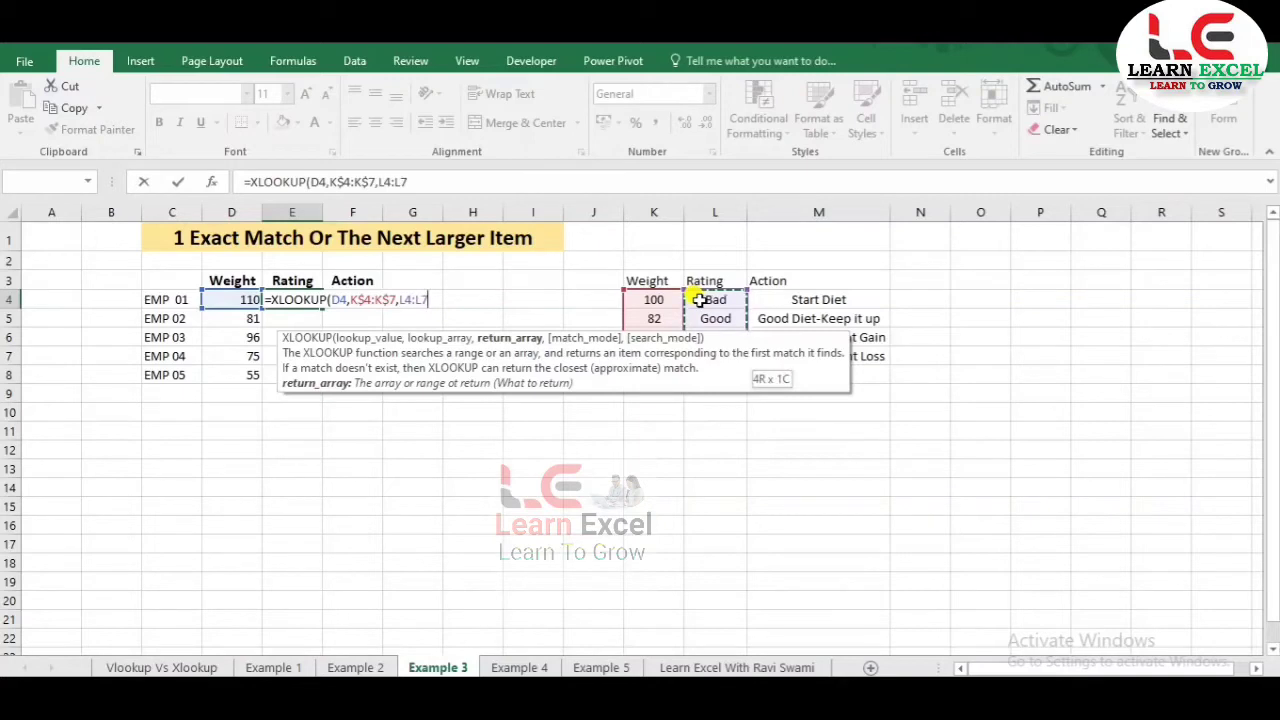
key(F4)
key(F4)
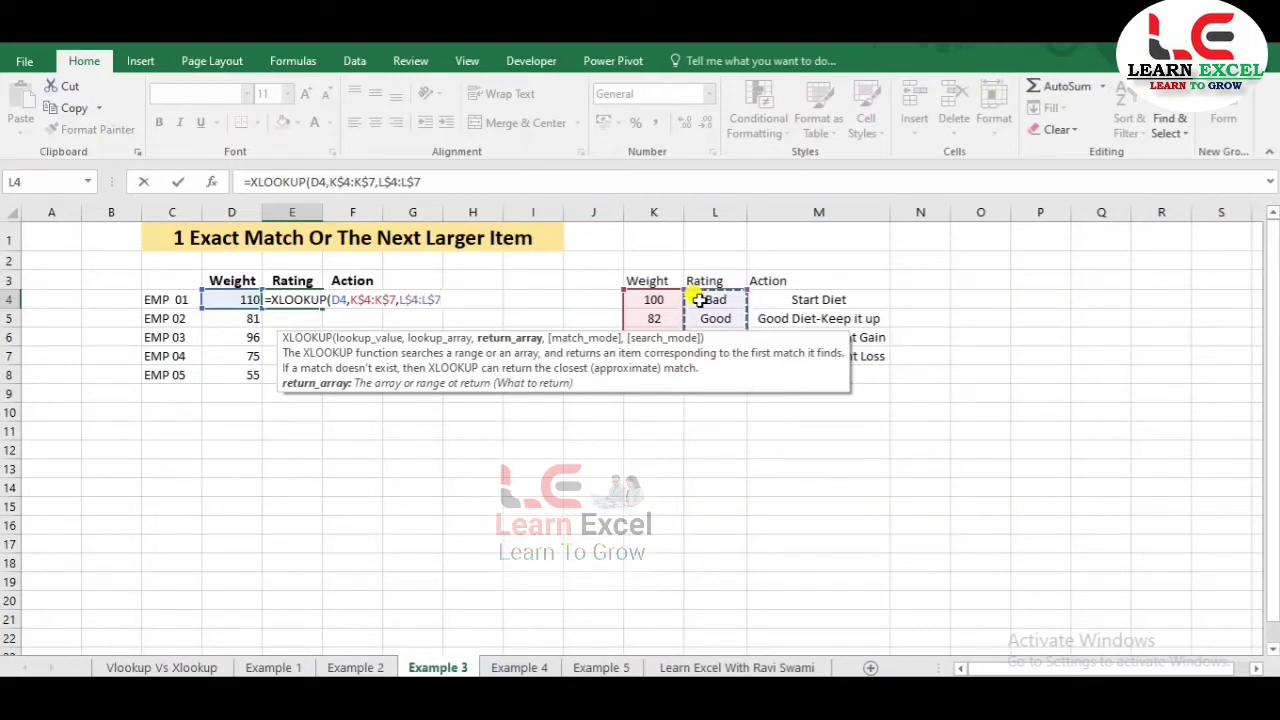
text(,)
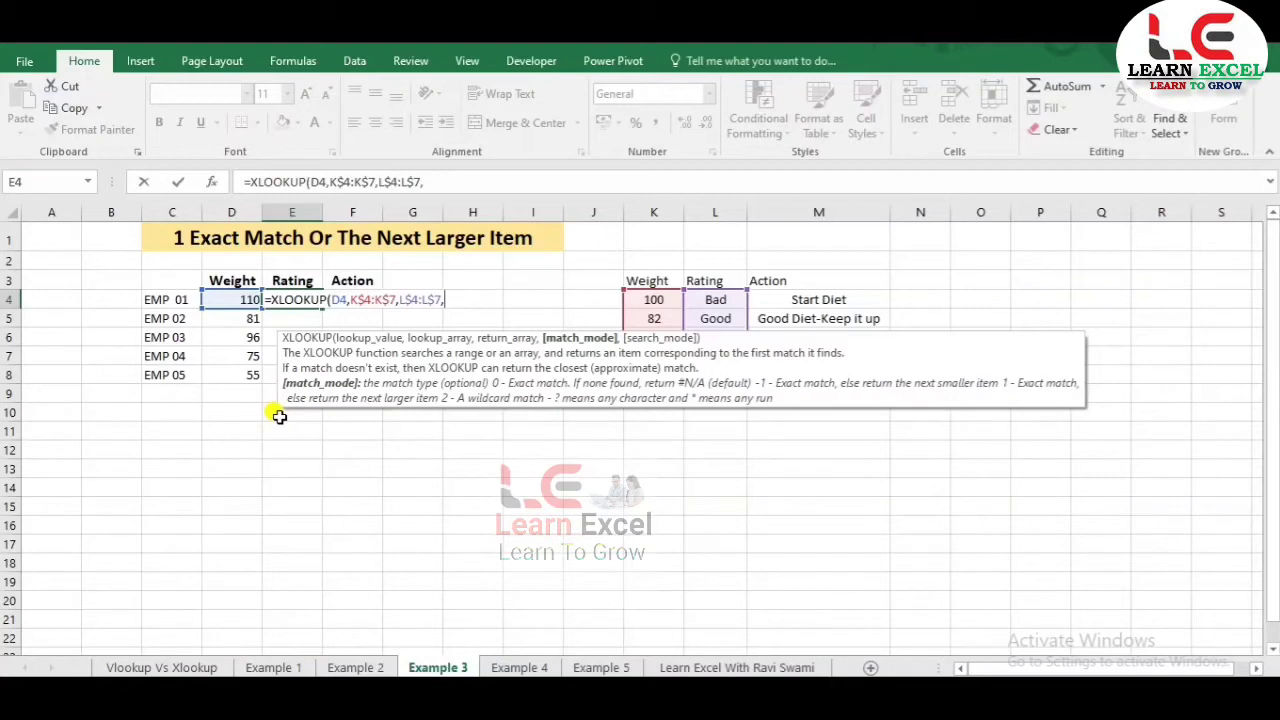
text(1)
text())
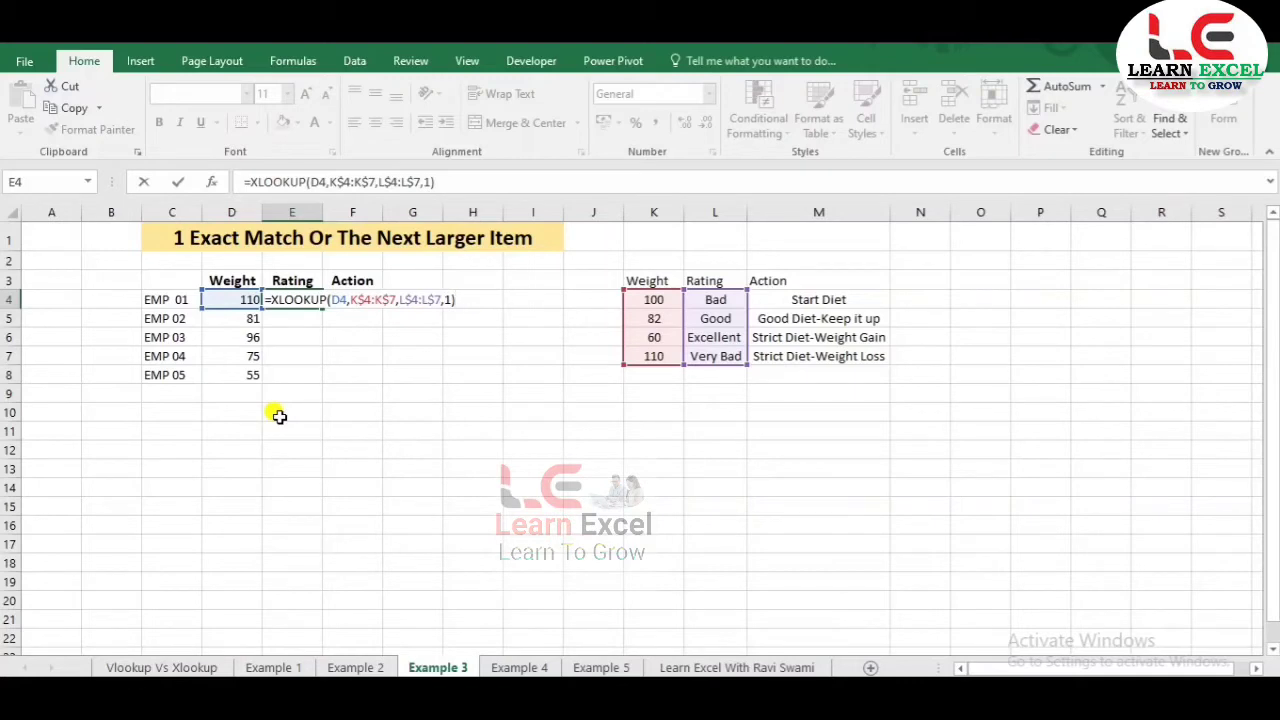
key(Return)
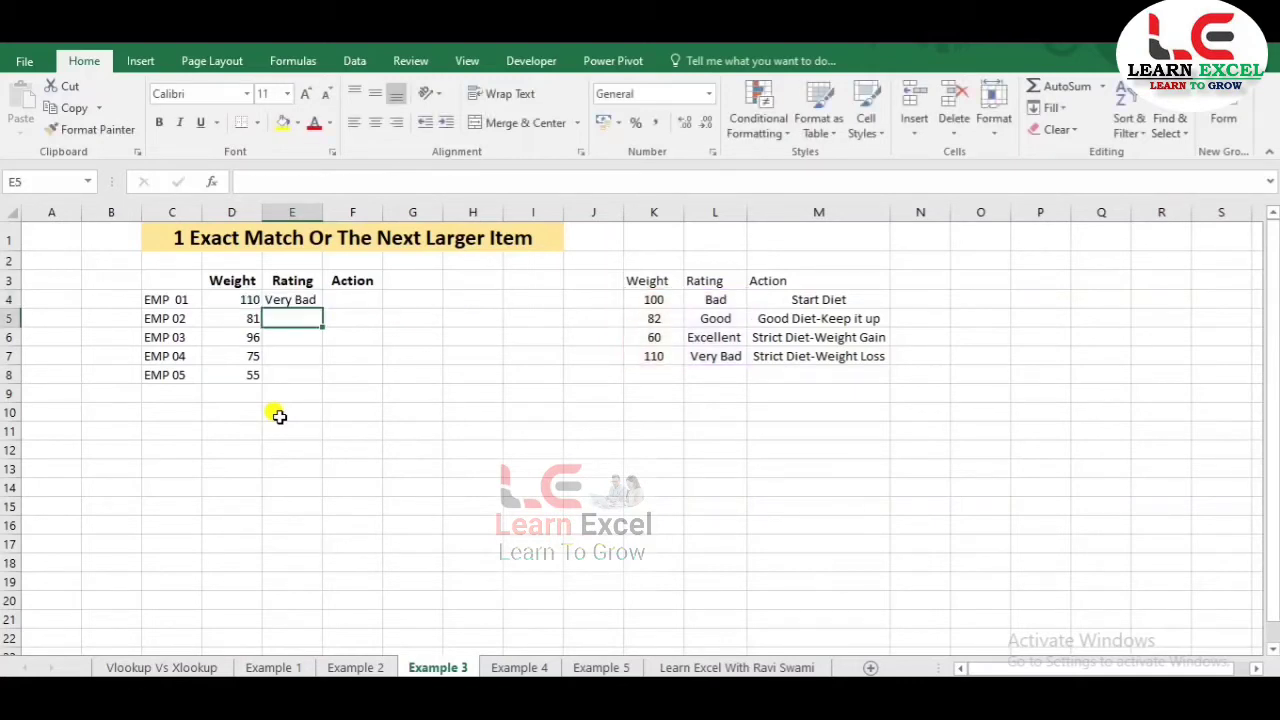
Fill the E4 rating lookup down to E8, giving Very Bad, Good, Bad, Good and Excellent.
key(Up)
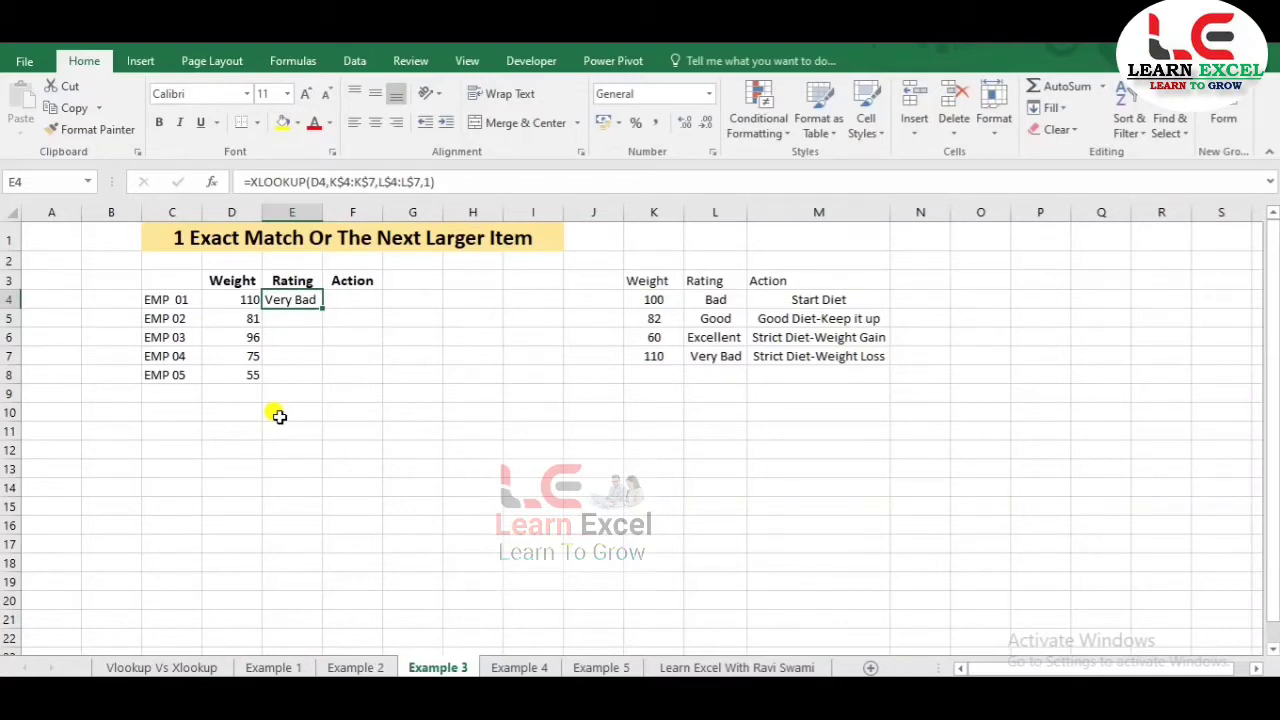
double_click(322, 307)
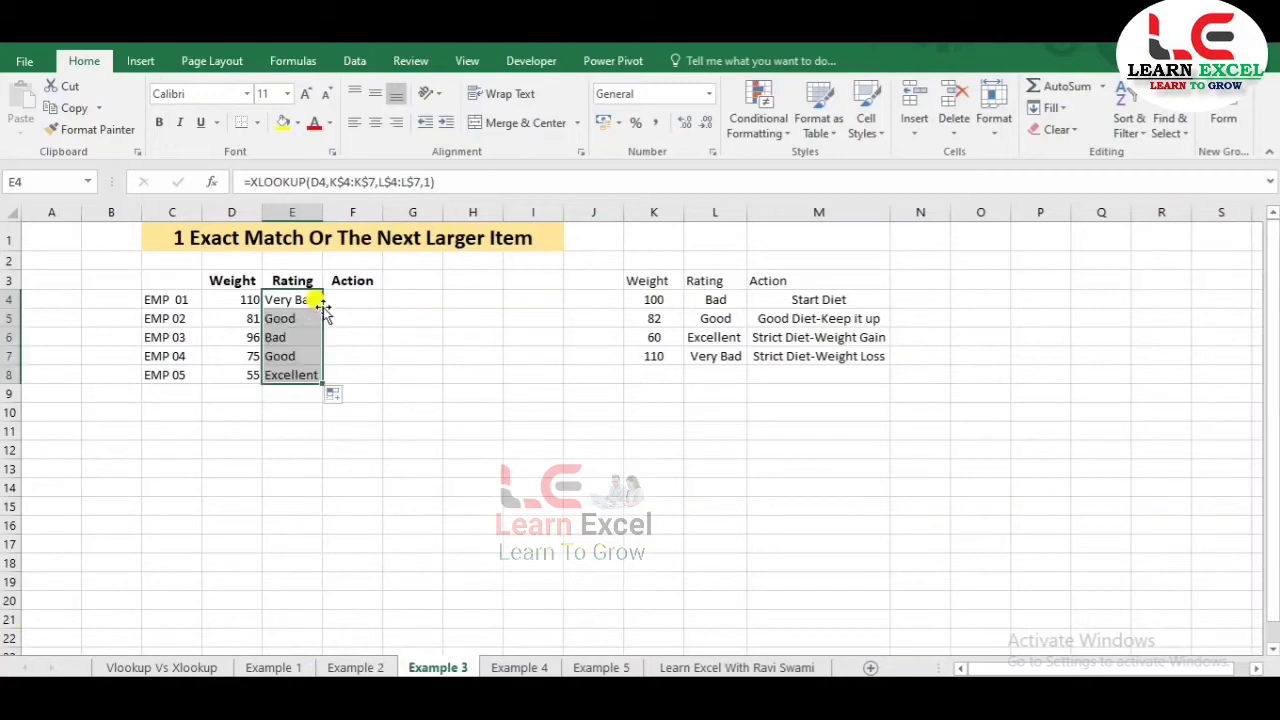
click(274, 318)
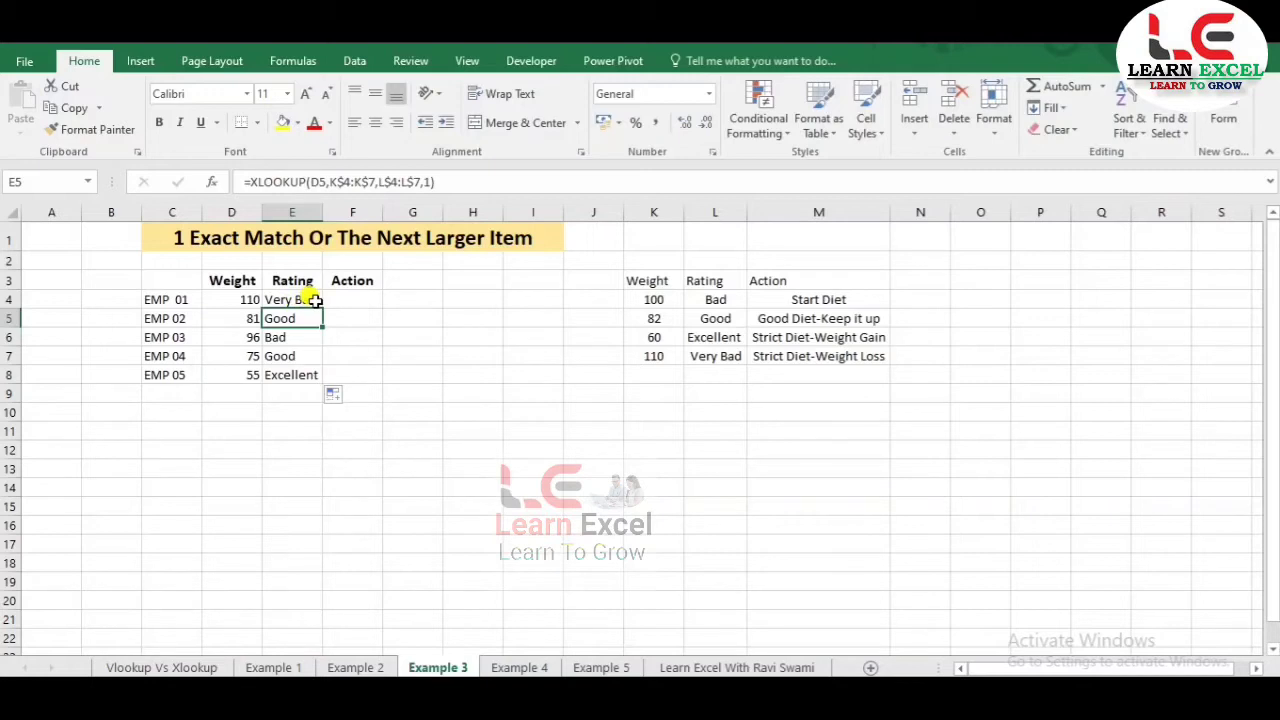
click(353, 291)
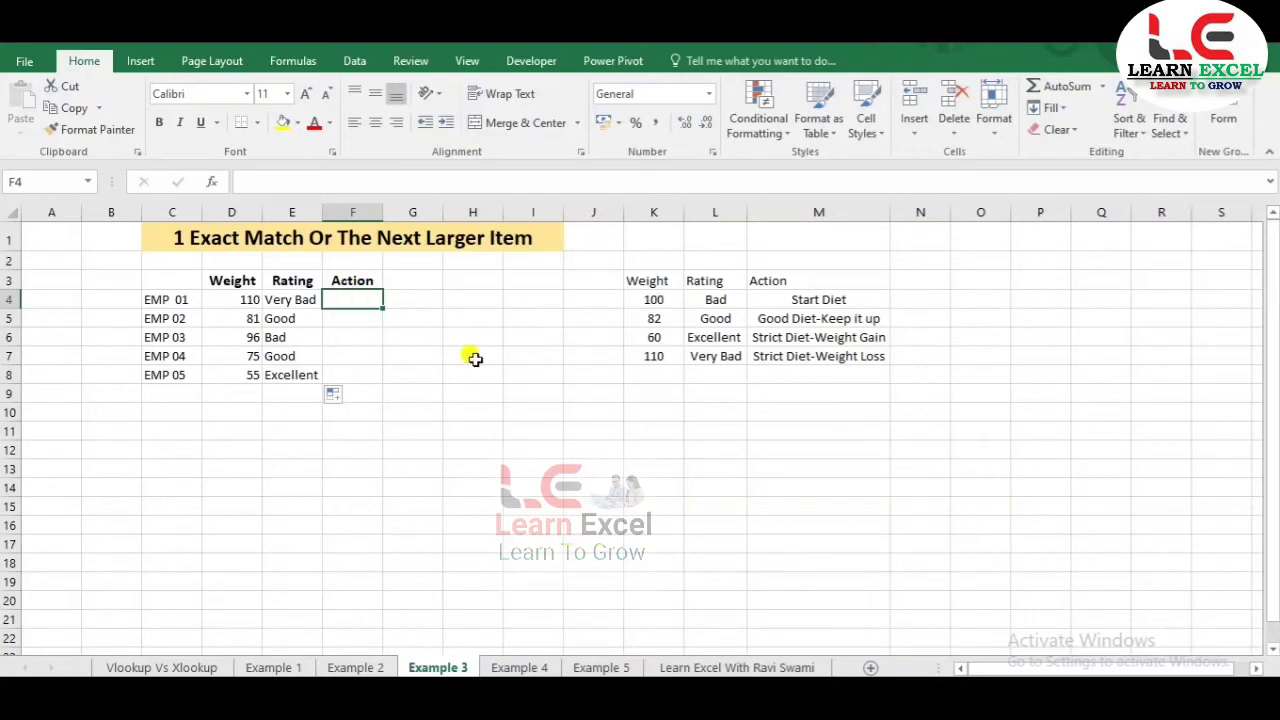
Copy the E4 lookup formula into F4 and fill it down to F8 for diet actions.
click(287, 299)
key(ctrl+c)
key(Right)
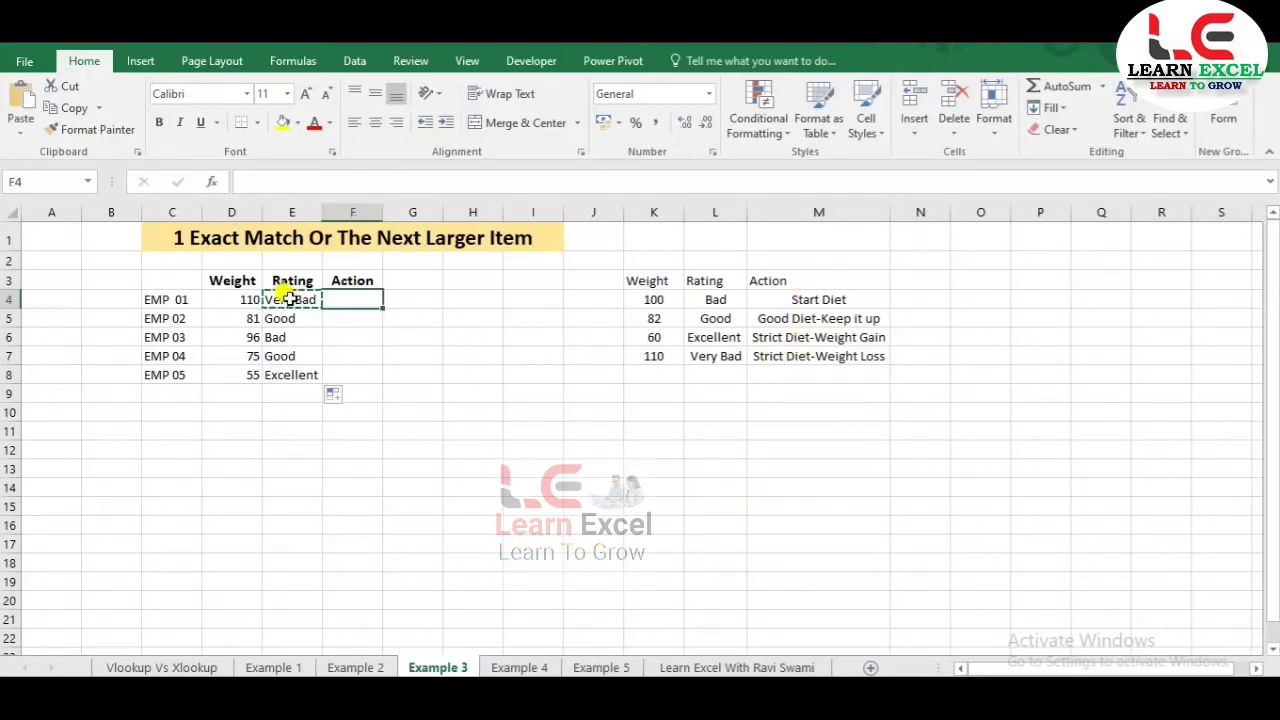
key(ctrl+v)
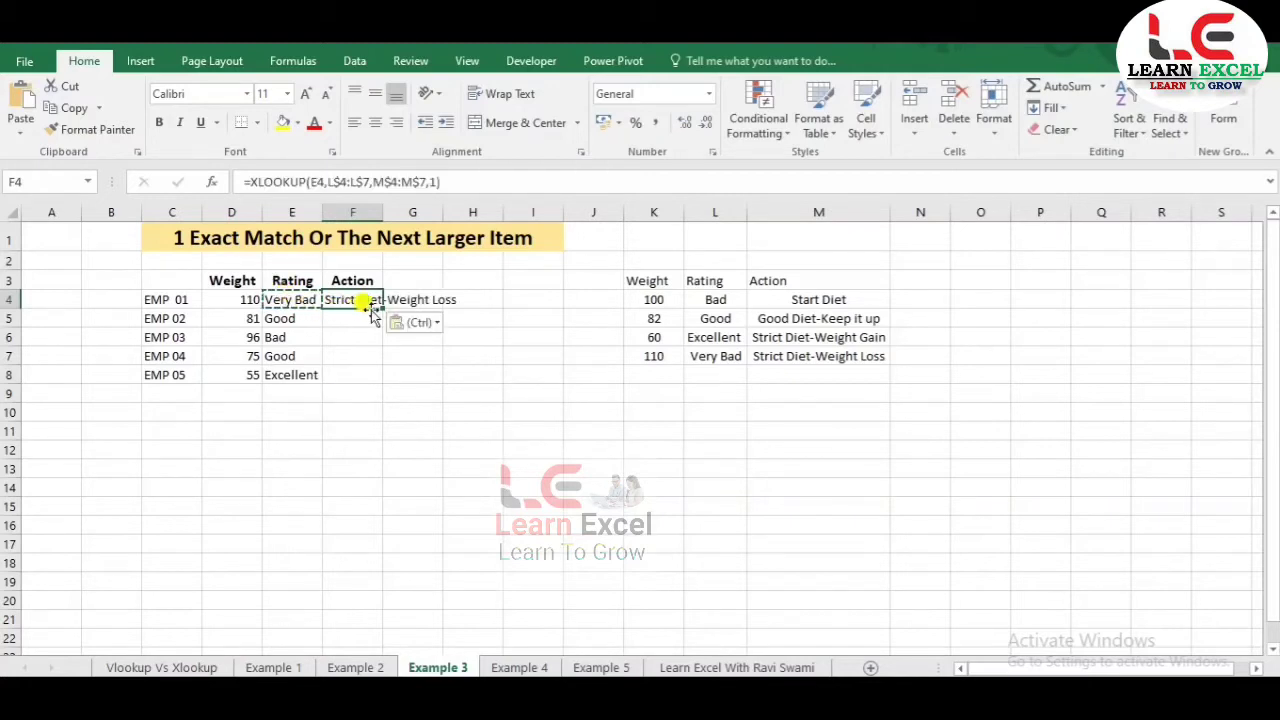
double_click(382, 308)
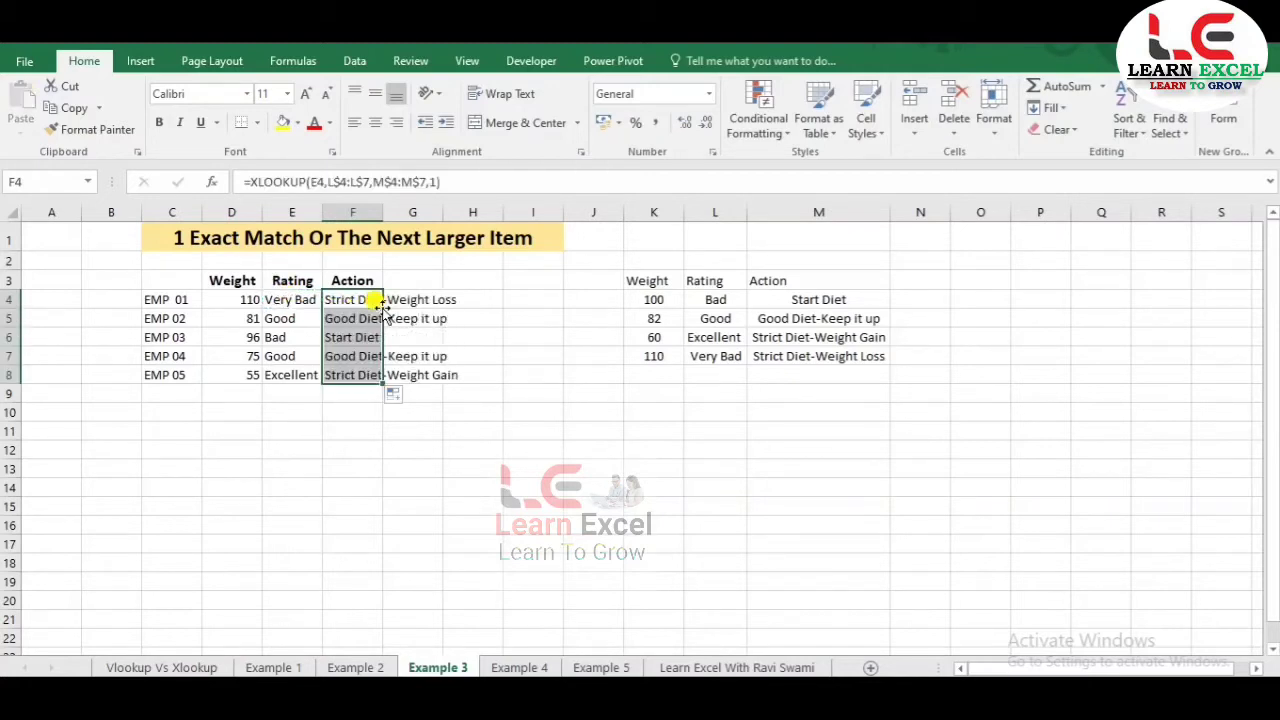
click(450, 354)
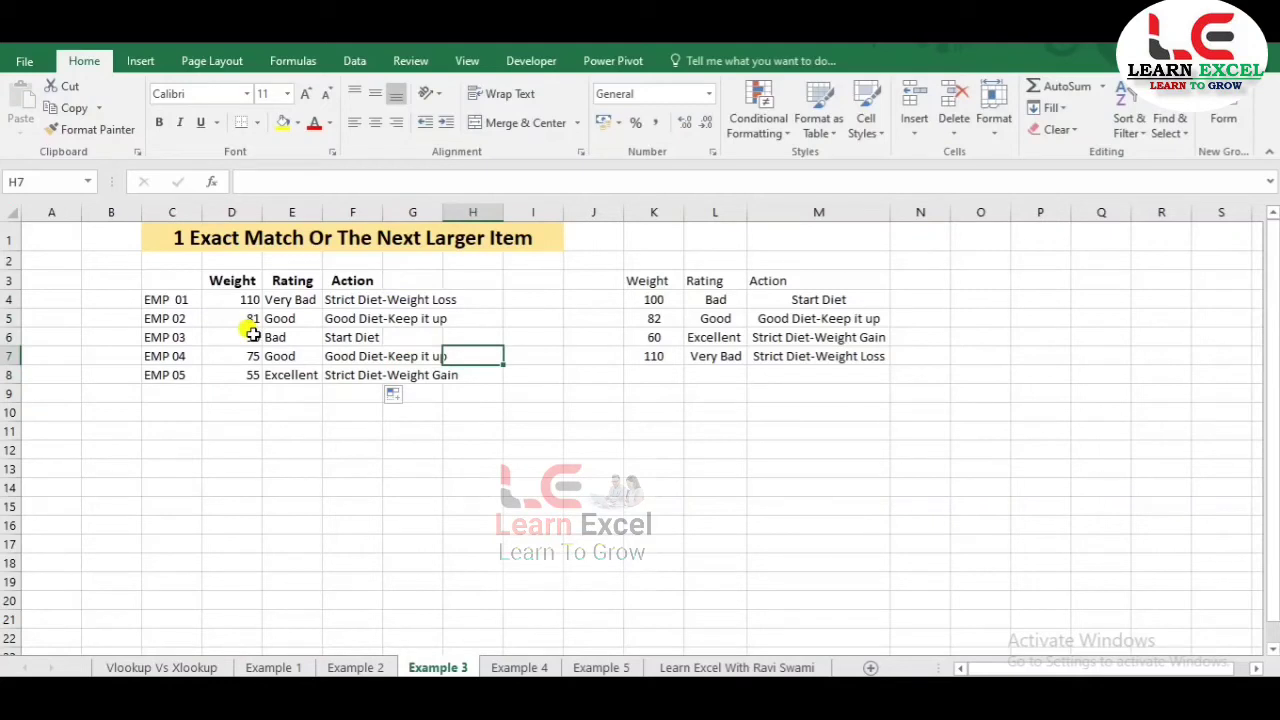
Review the Rating and Action formulas, then switch to the Example 4 sheet.
click(280, 300)
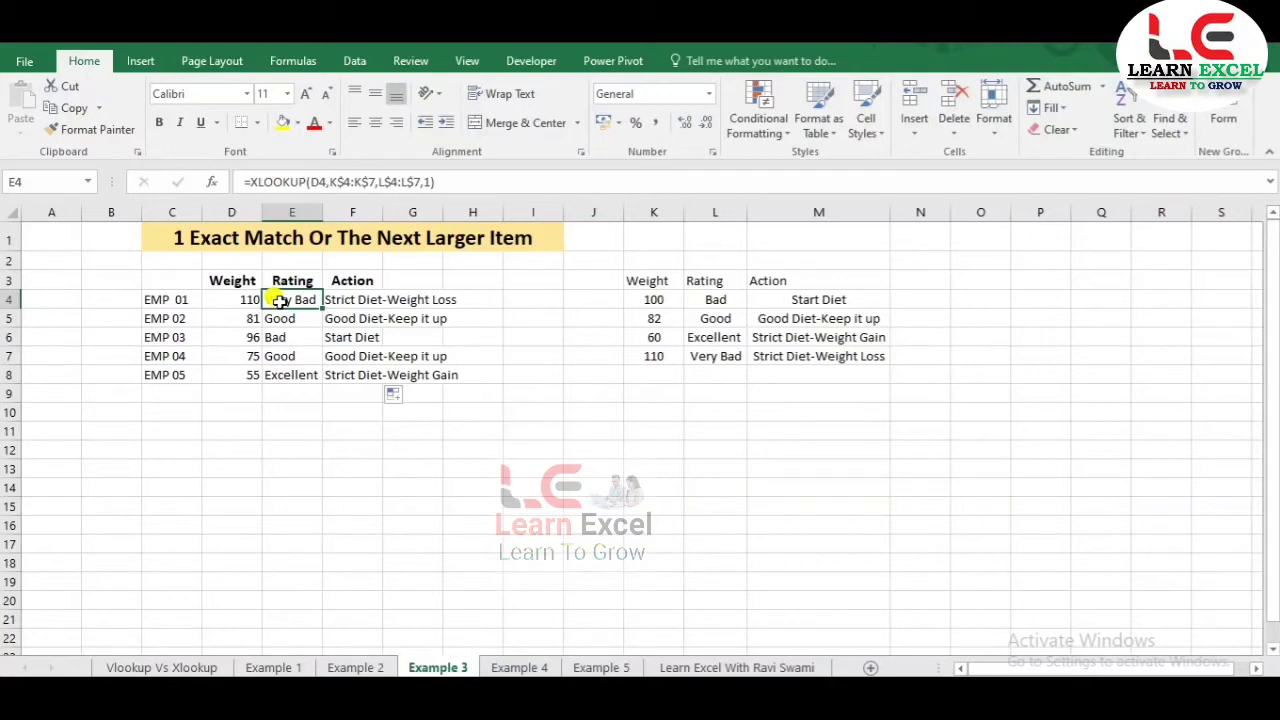
key(Down)
key(Down)
key(Down)
key(Up)
key(Up)
key(Up)
key(Right)
key(Right)
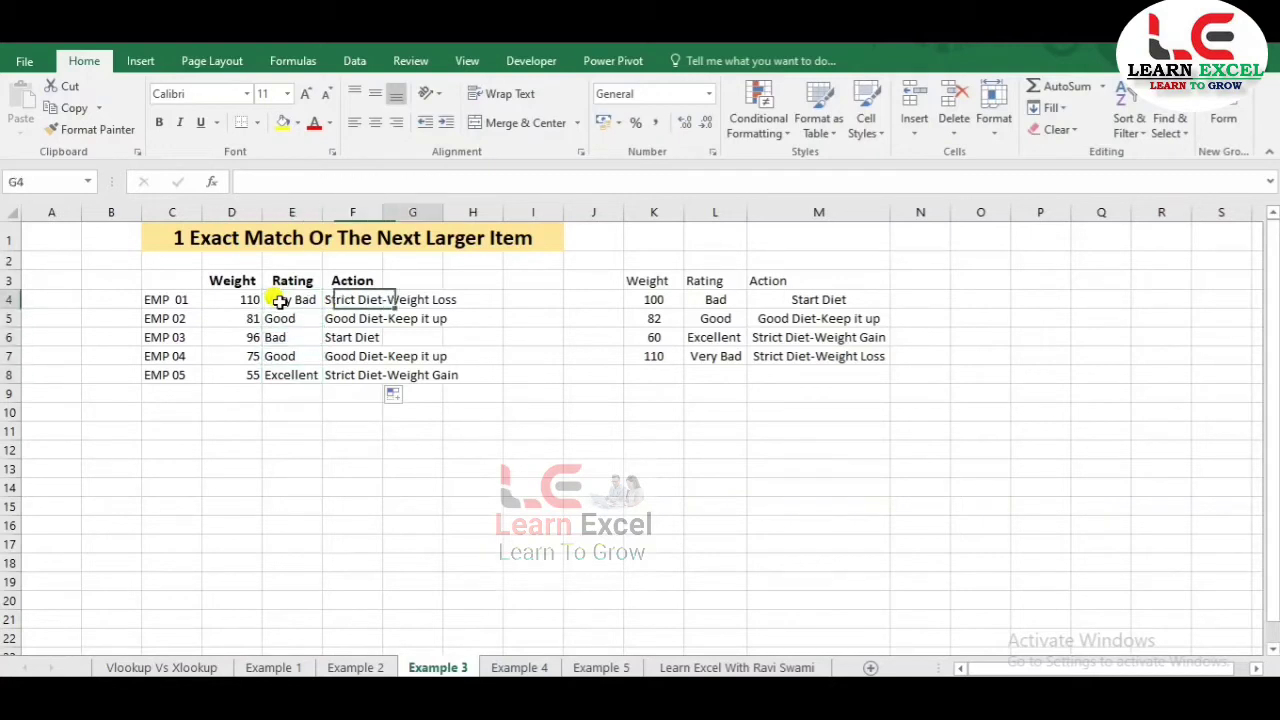
key(Left)
key(Left)
key(Right)
key(Down)
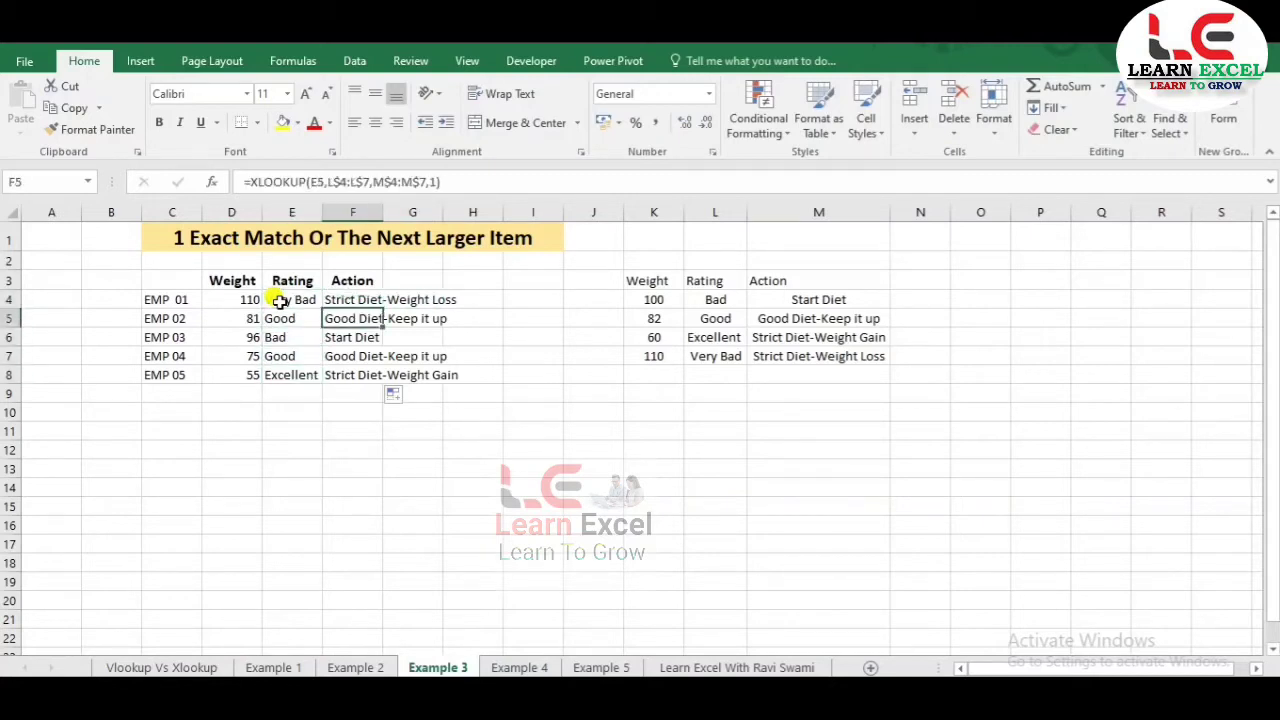
key(Down)
key(Down)
key(Down)
key(Left)
key(Left)
key(Left)
key(Right)
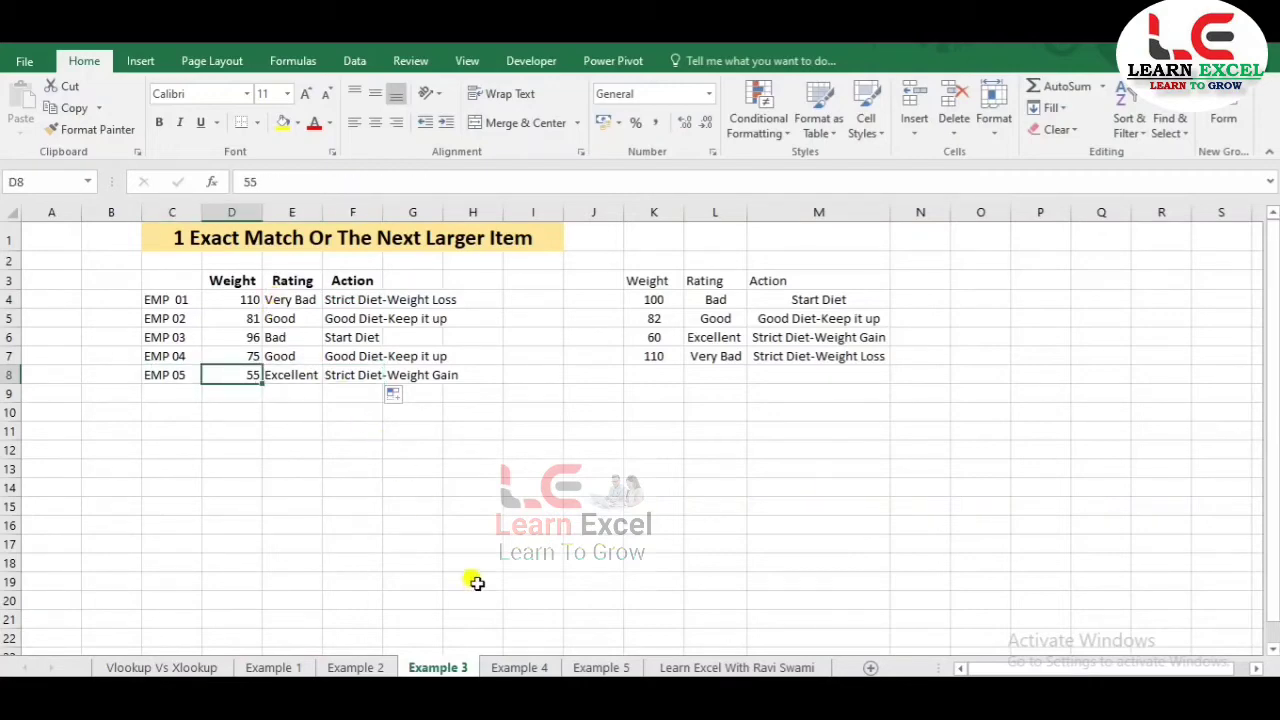
click(520, 667)
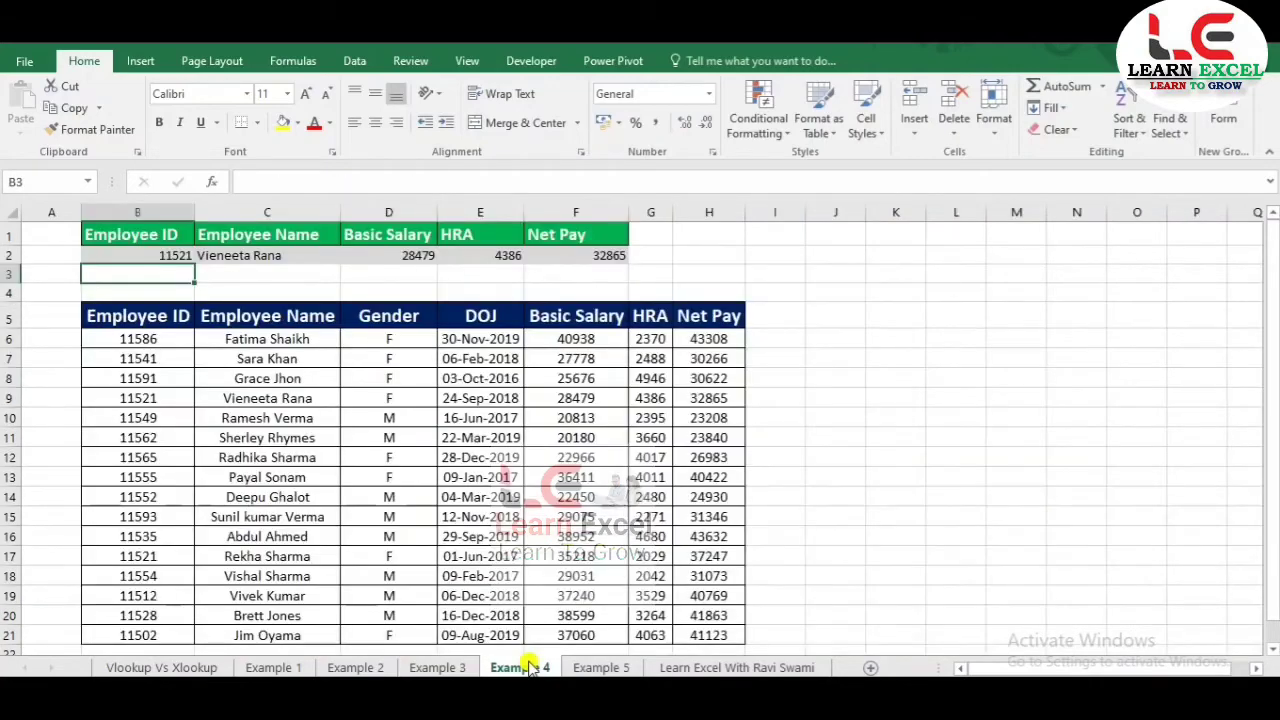
Clear the existing lookup results in C2:F2.
click(263, 256)
key(ctrl+shift+Right)
key(Delete)
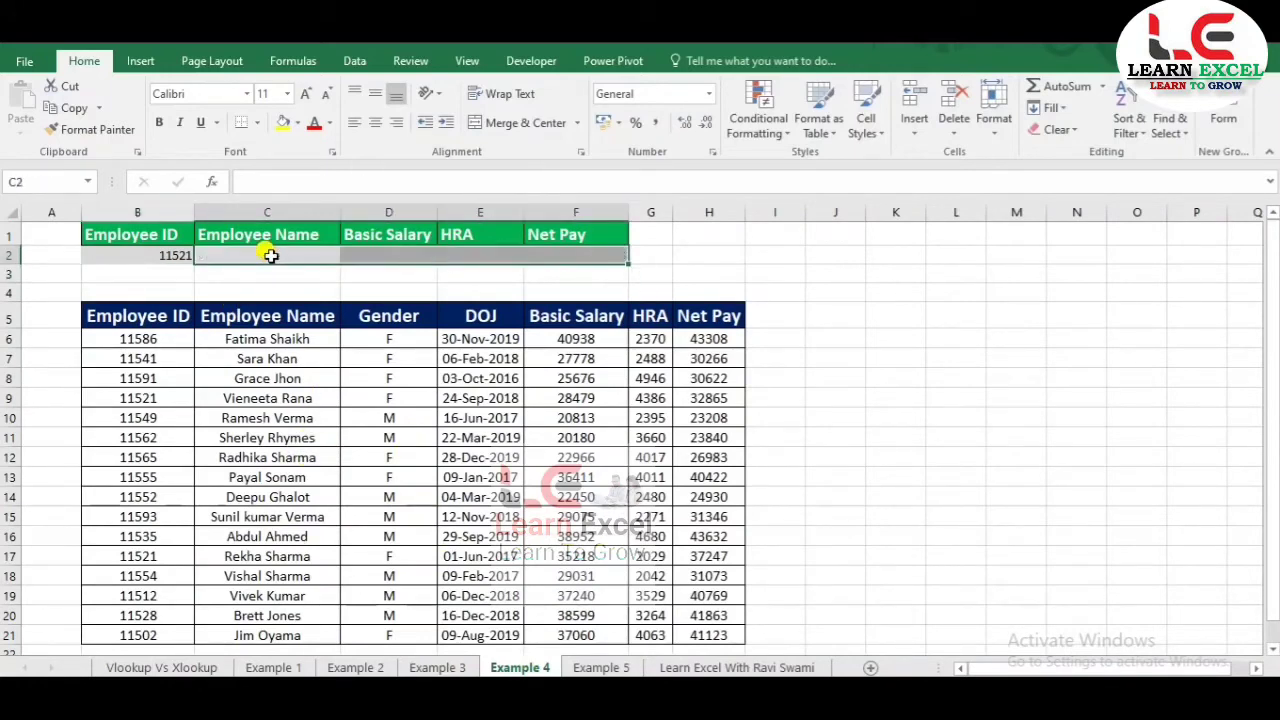
key(Left)
click(271, 256)
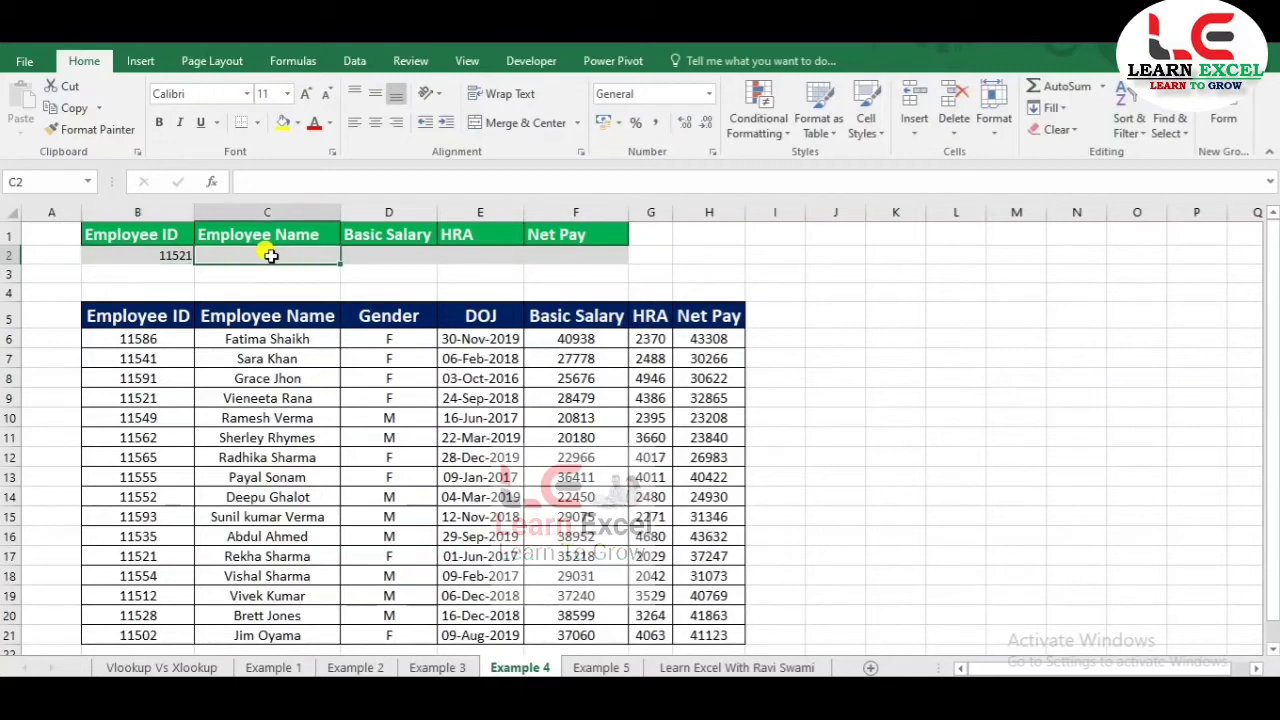
key(Right)
key(Right)
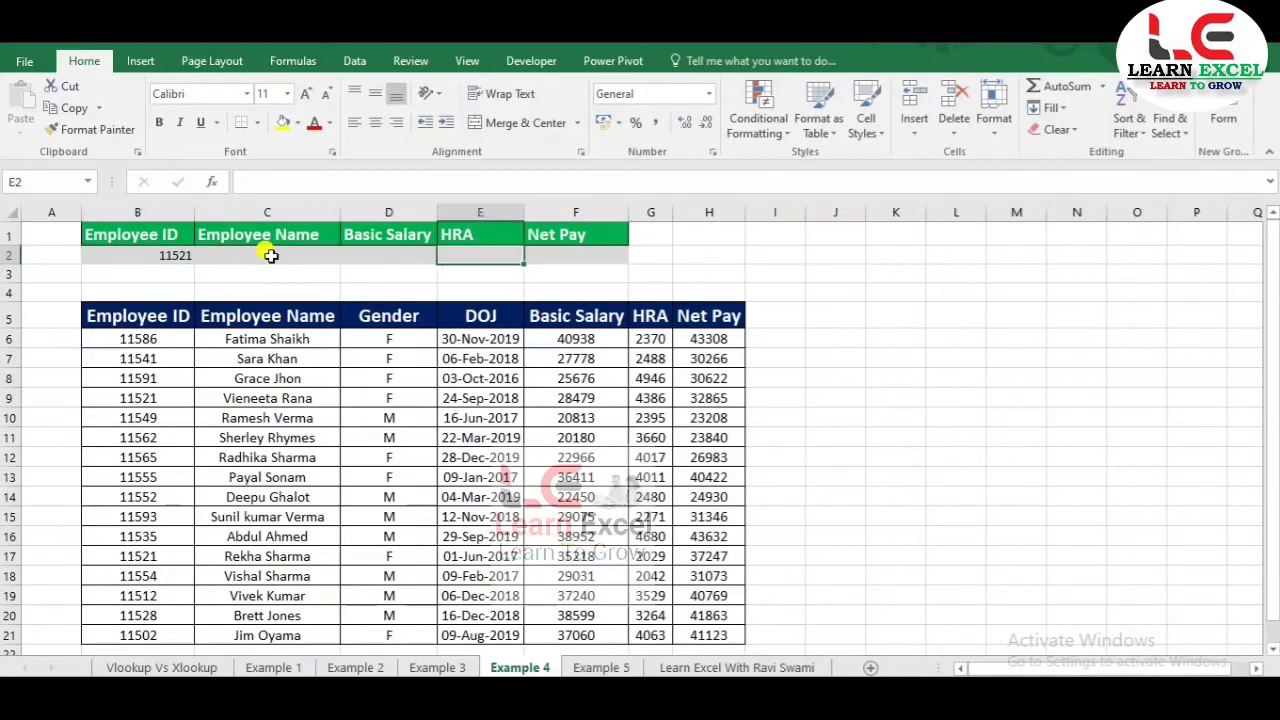
key(Right)
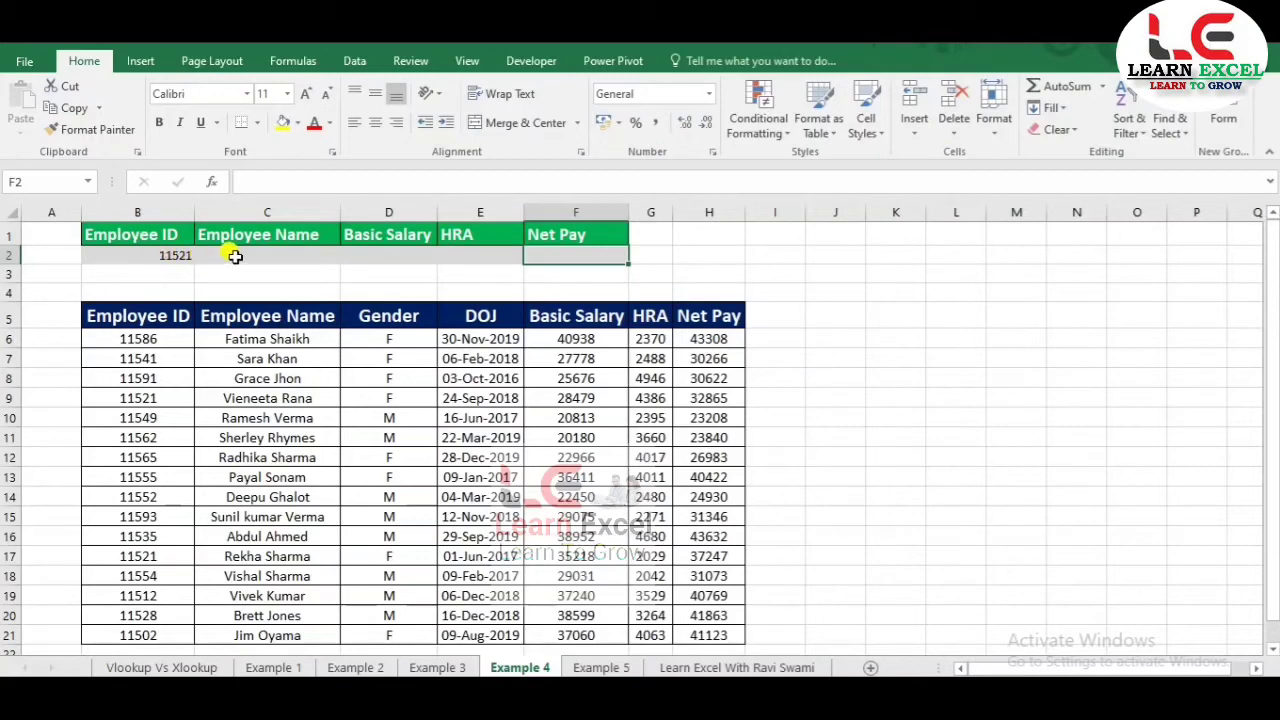
In C2 start an XLOOKUP using the locked Employee ID $B$2 as lookup value.
click(262, 259)
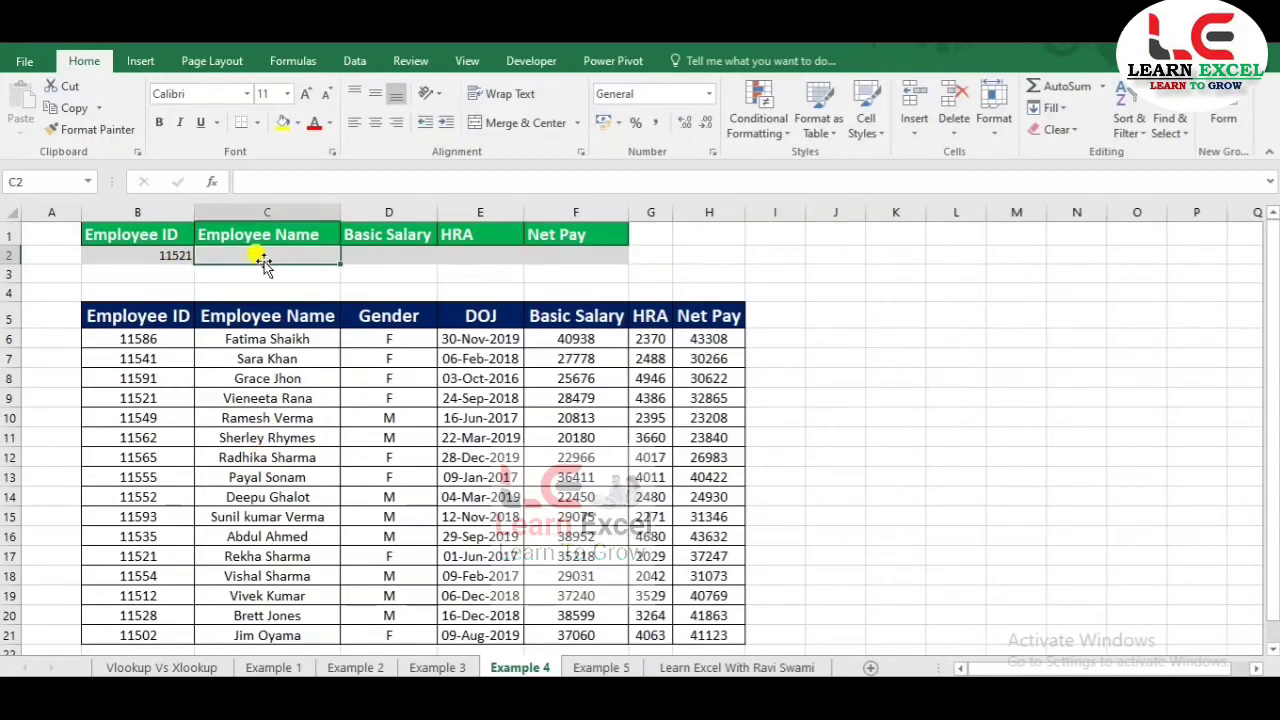
text(=xlo)
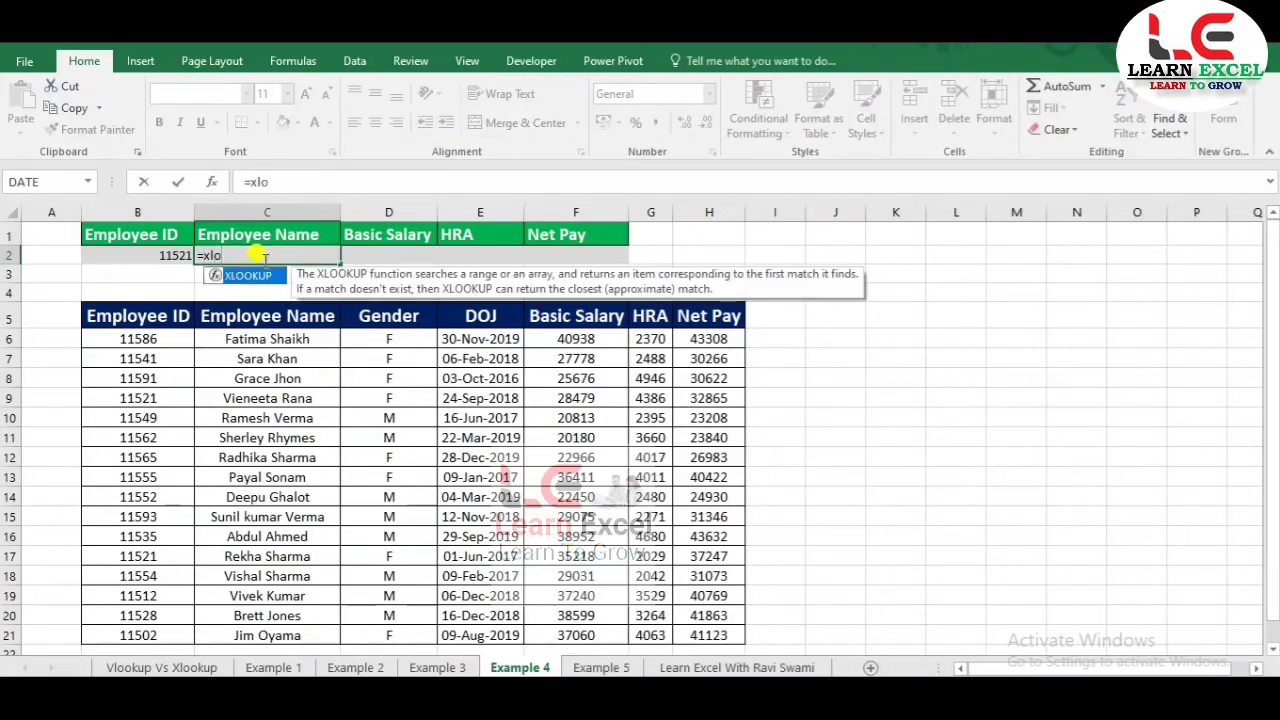
key(Tab)
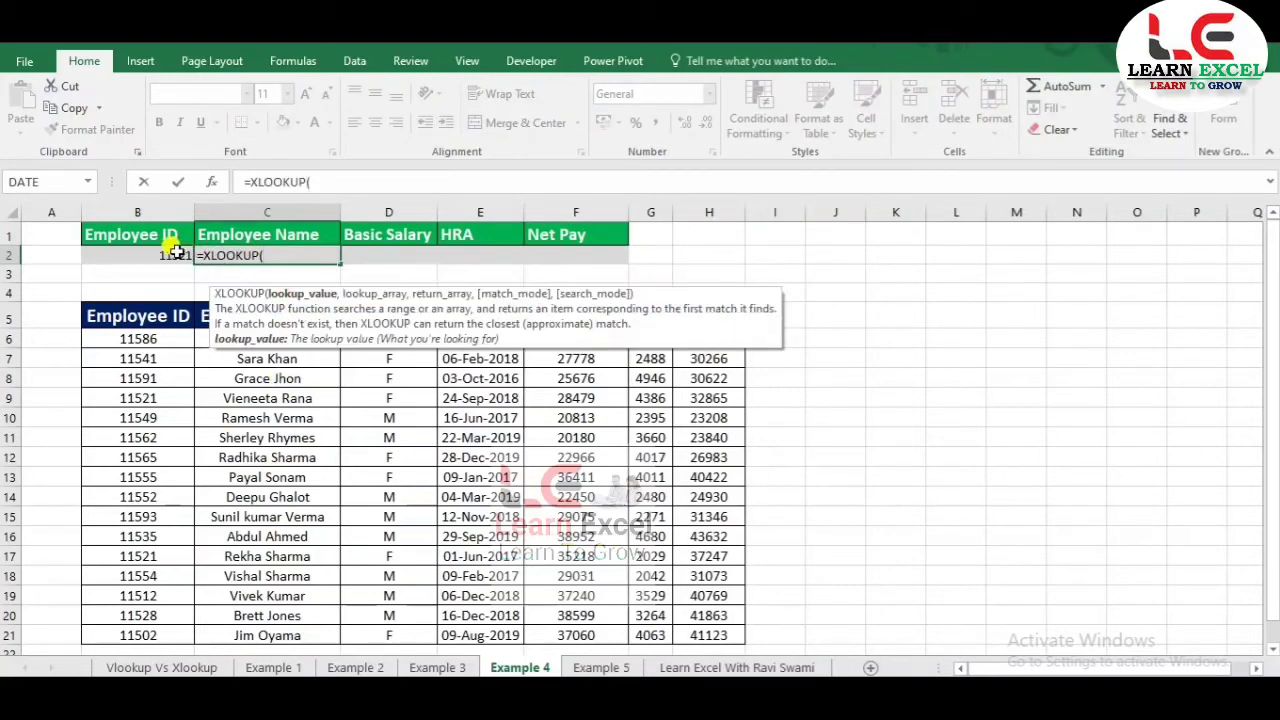
click(174, 255)
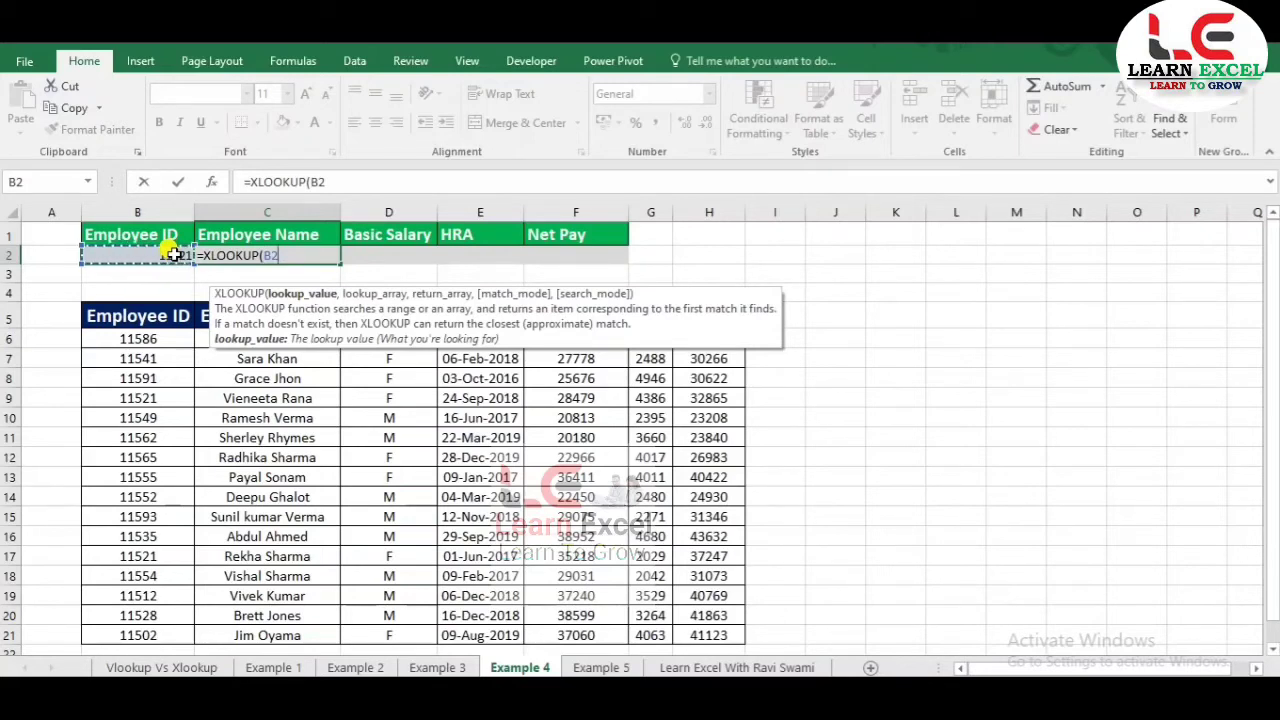
key(F4)
text($B$2,)
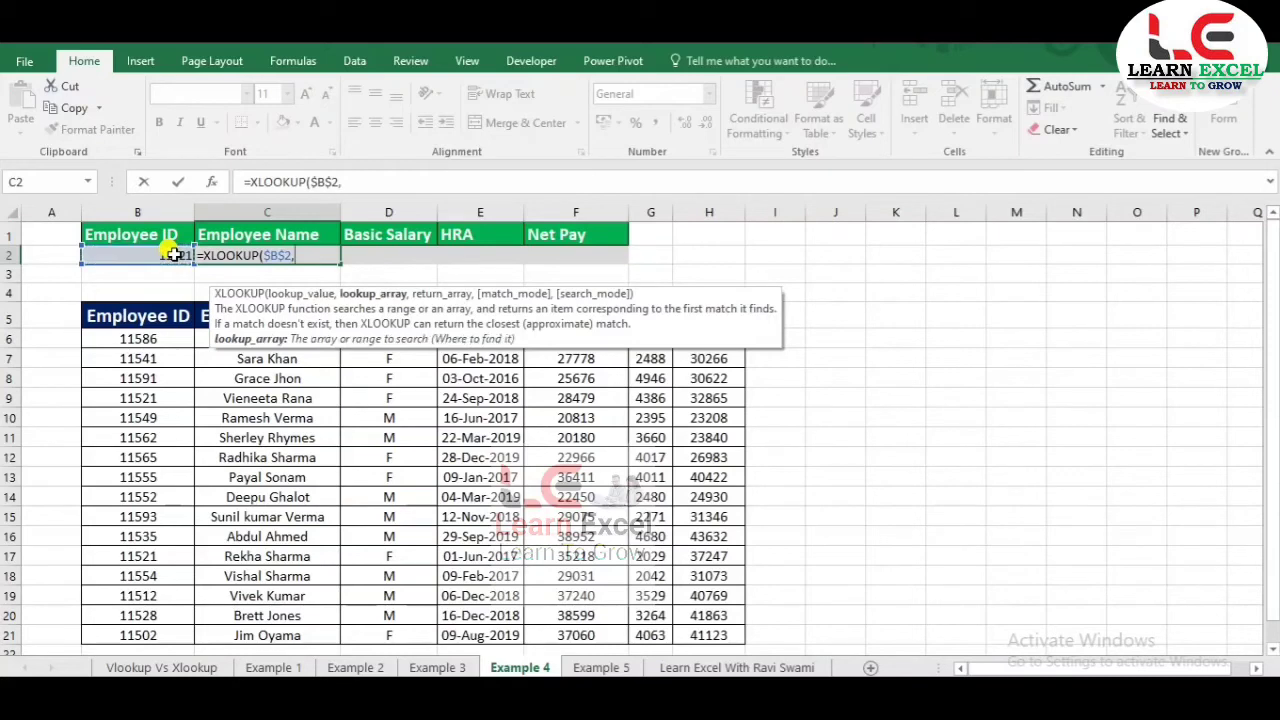
Finish it with lookup range $B$6:$B$21 and return range $C$6:$H$21, and commit.
click(147, 339)
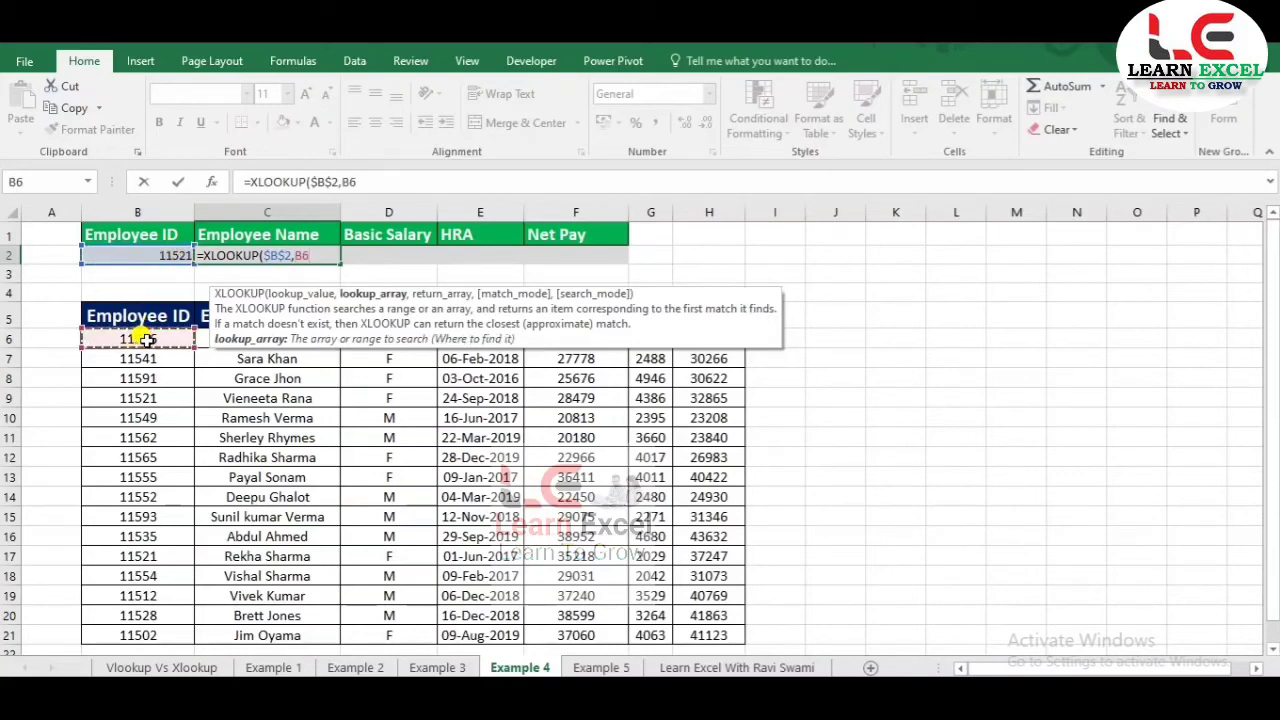
key(ctrl+shift+Down)
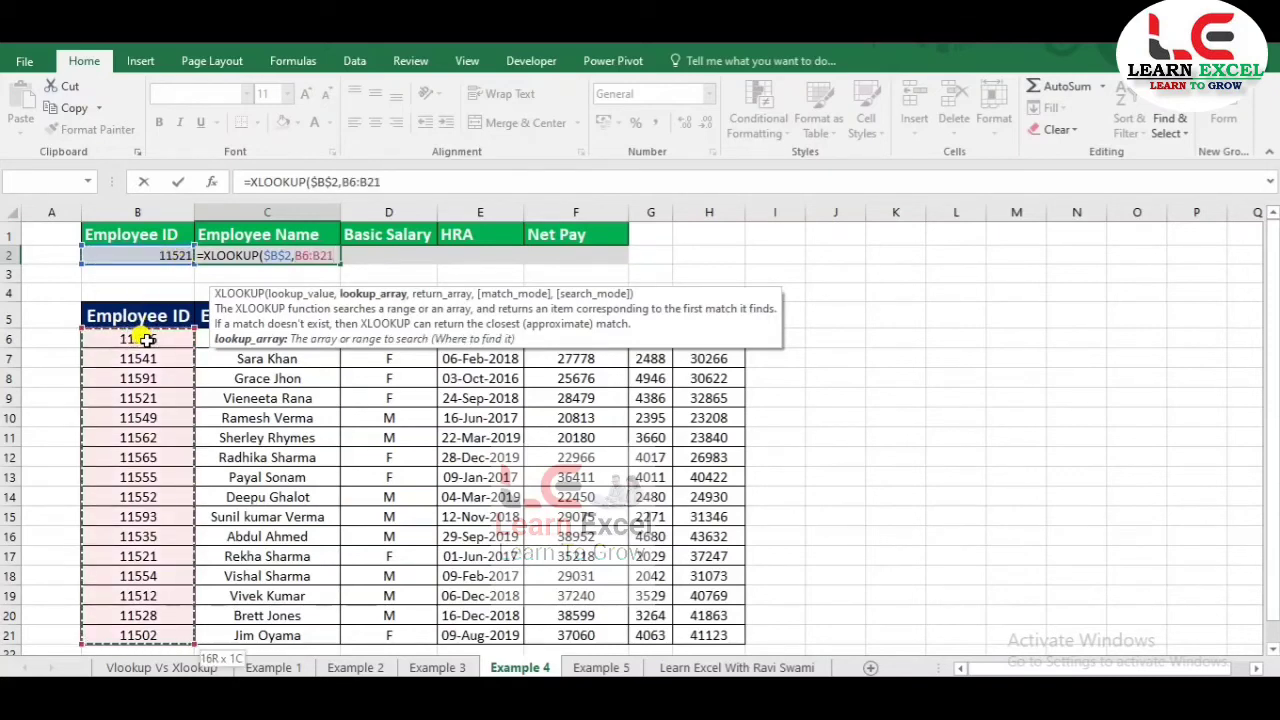
key(F4)
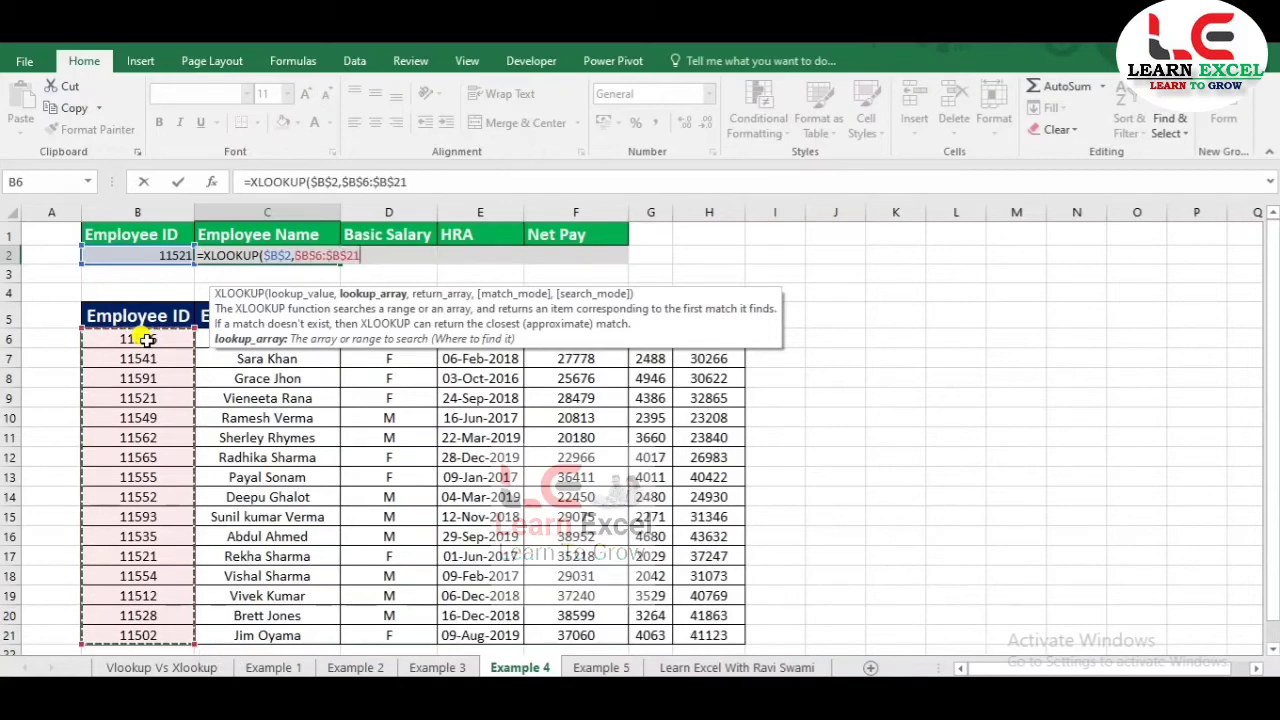
text(,)
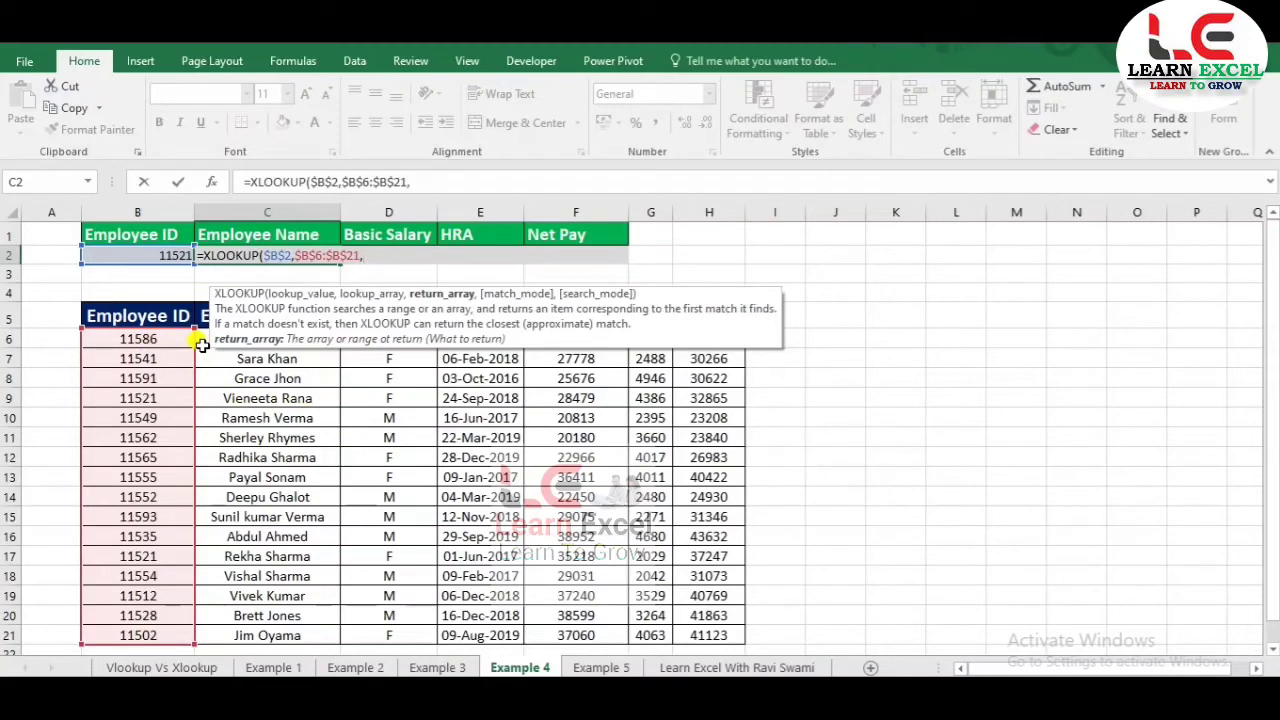
click(202, 346)
key(ctrl+shift+Right)
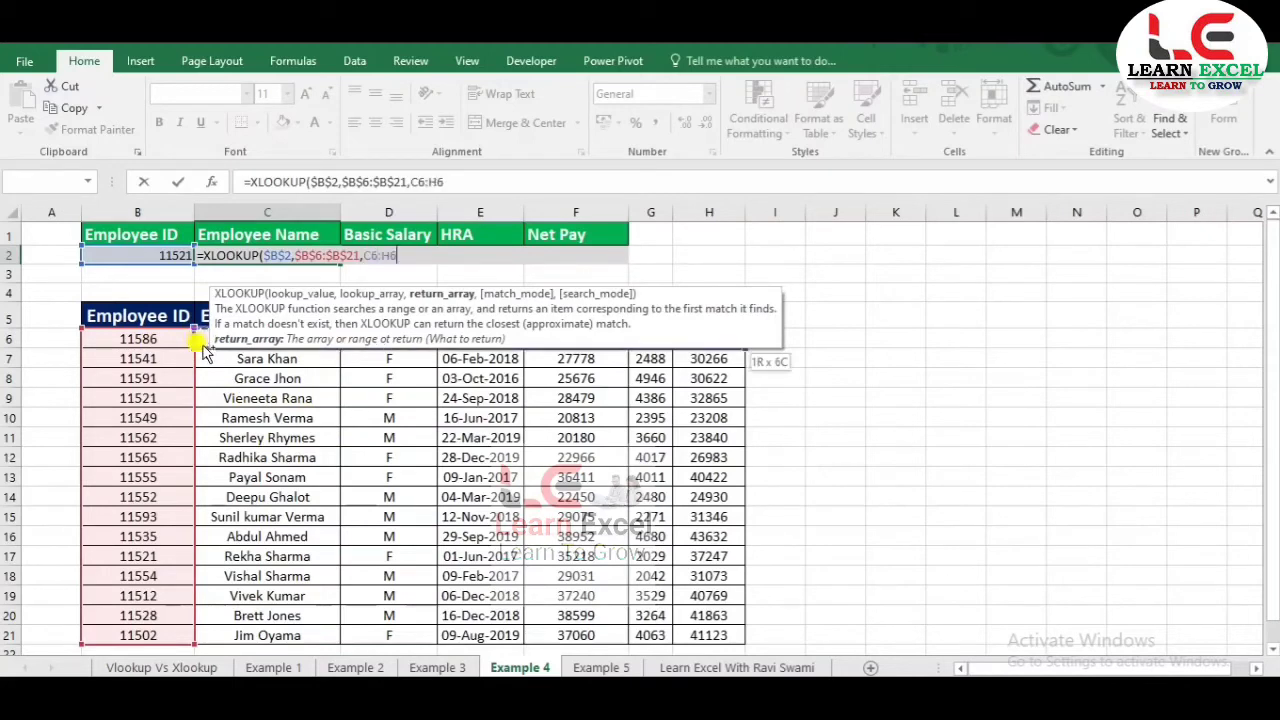
key(ctrl+shift+Down)
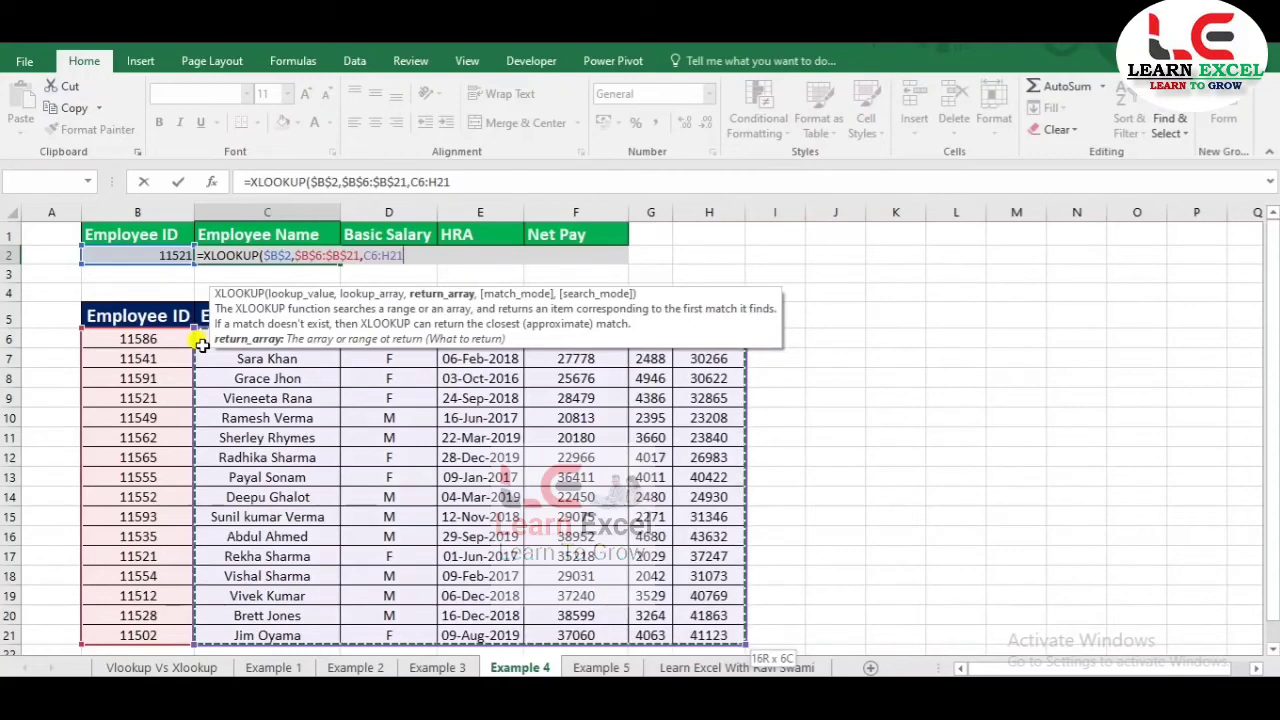
key(F4)
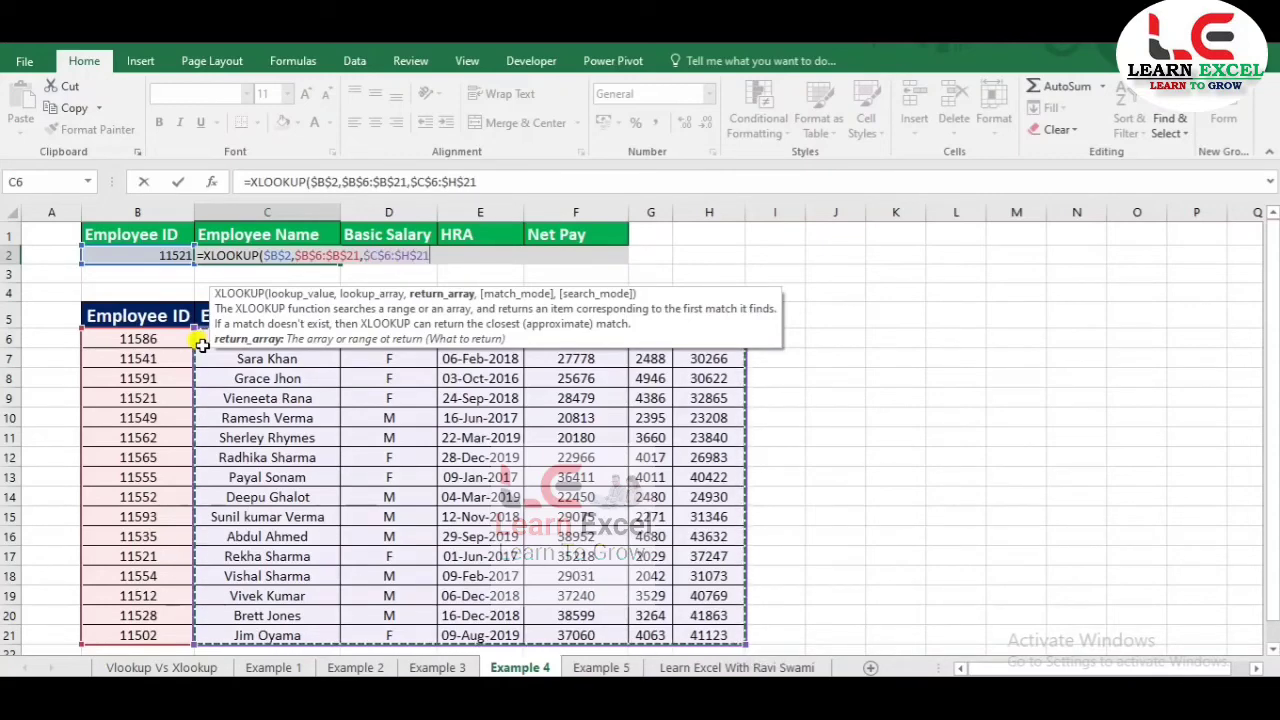
text())
key(Return)
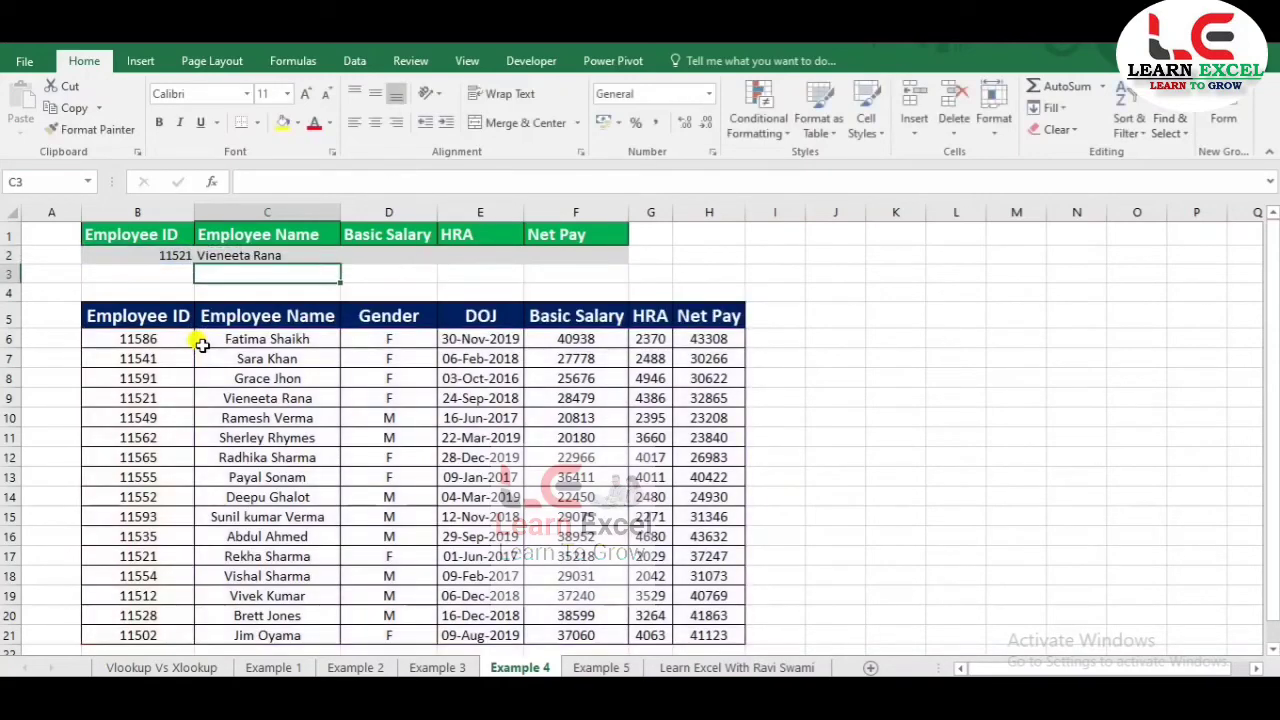
Paste the C2 lookup formula across D2:I2, then clear the #VALUE! from I2.
key(Up)
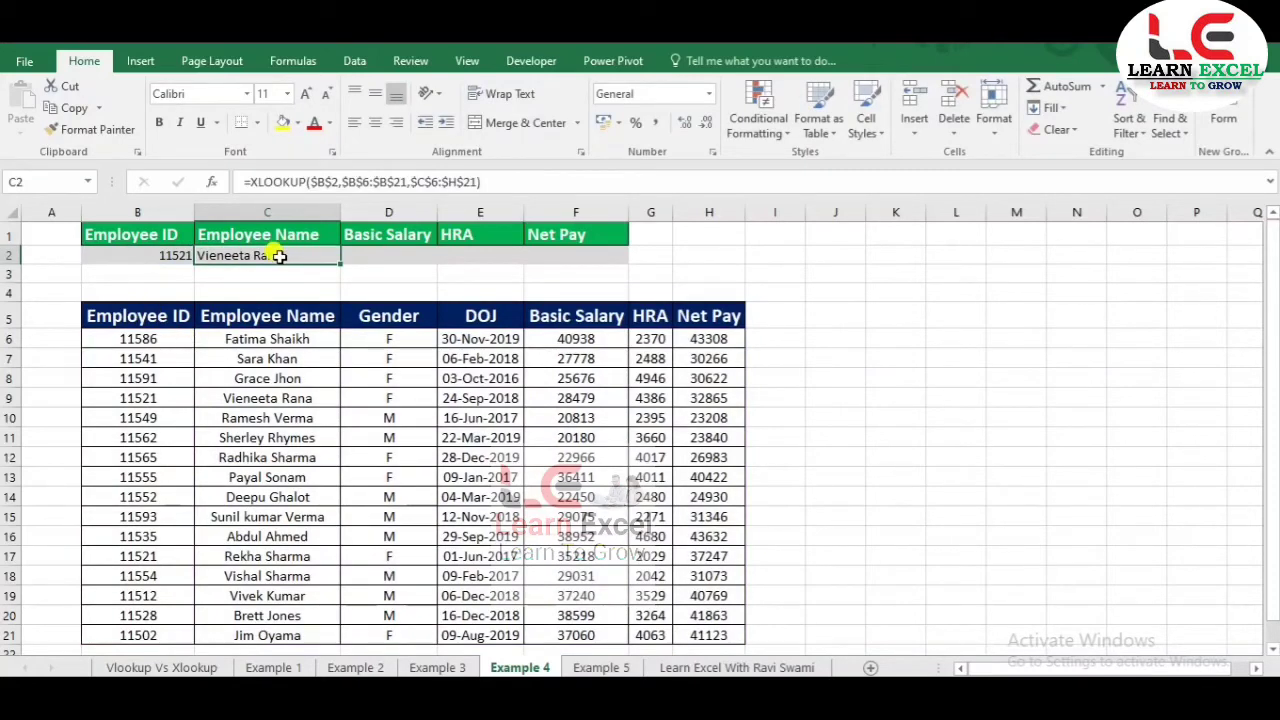
key(ctrl+c)
key(Right)
key(ctrl+v)
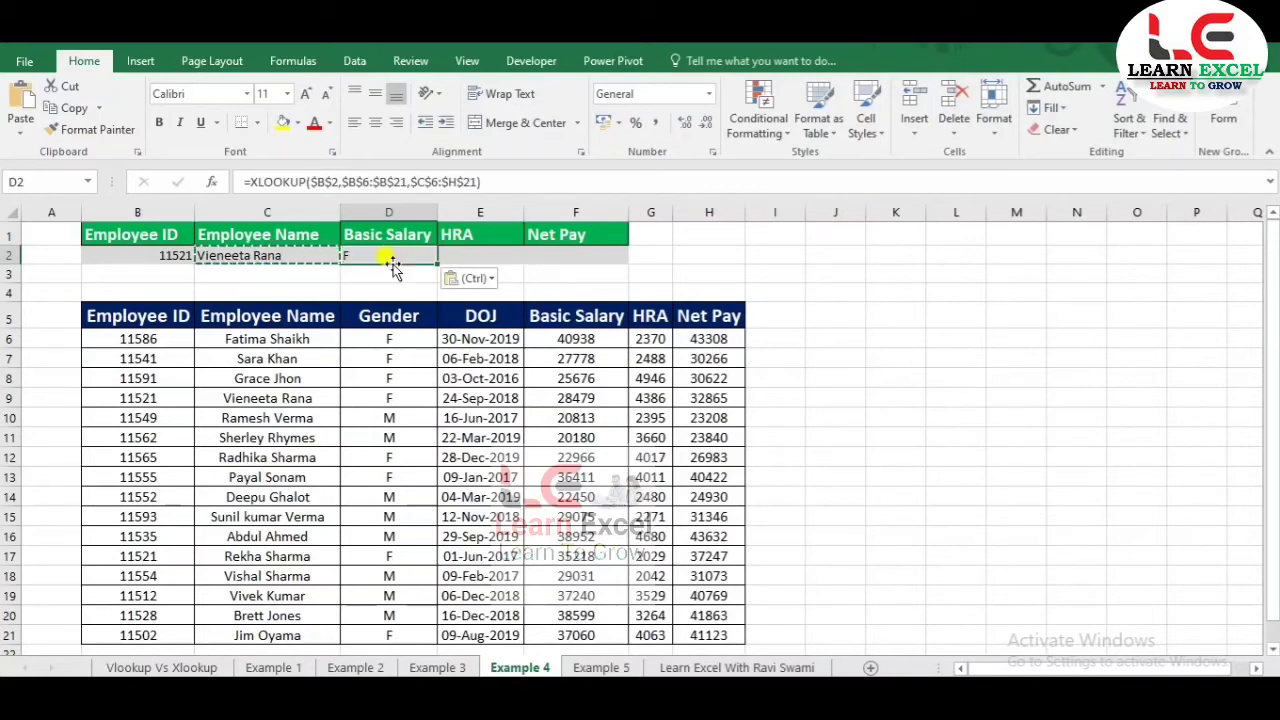
key(Right)
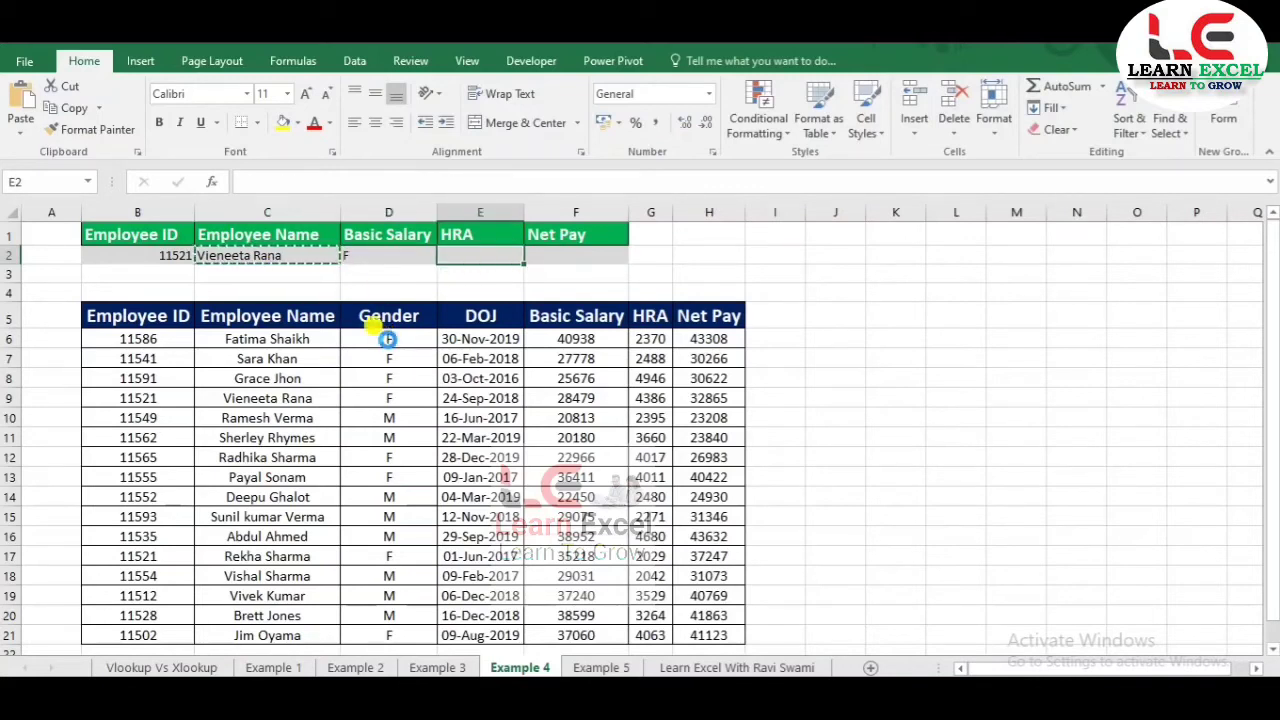
key(ctrl+v)
key(Right)
key(ctrl+v)
key(Right)
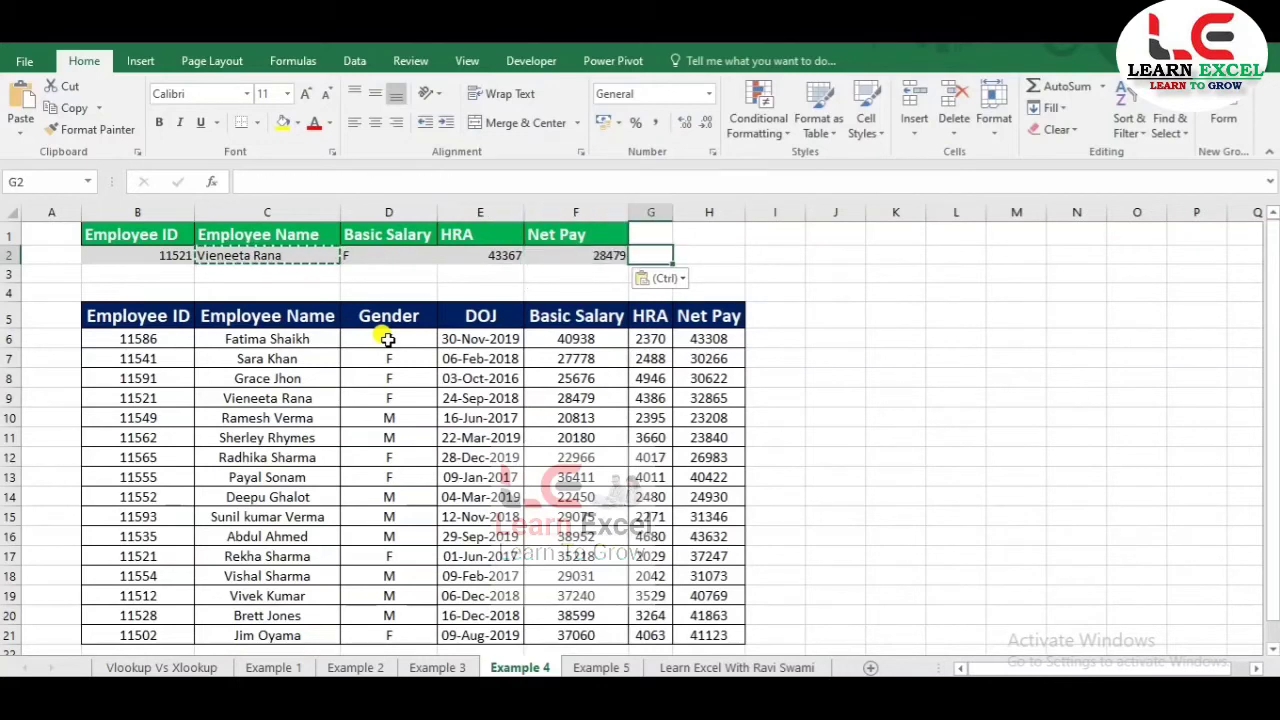
key(ctrl+v)
key(Right)
key(ctrl+v)
key(Right)
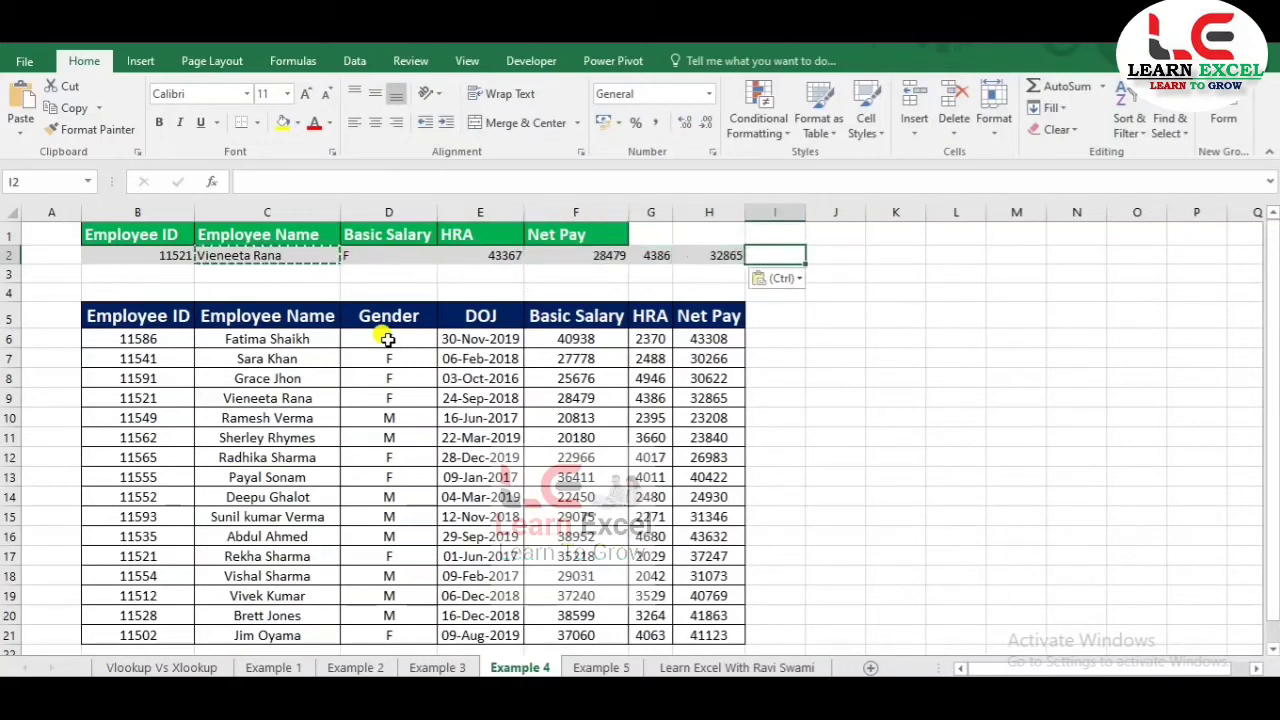
key(ctrl+v)
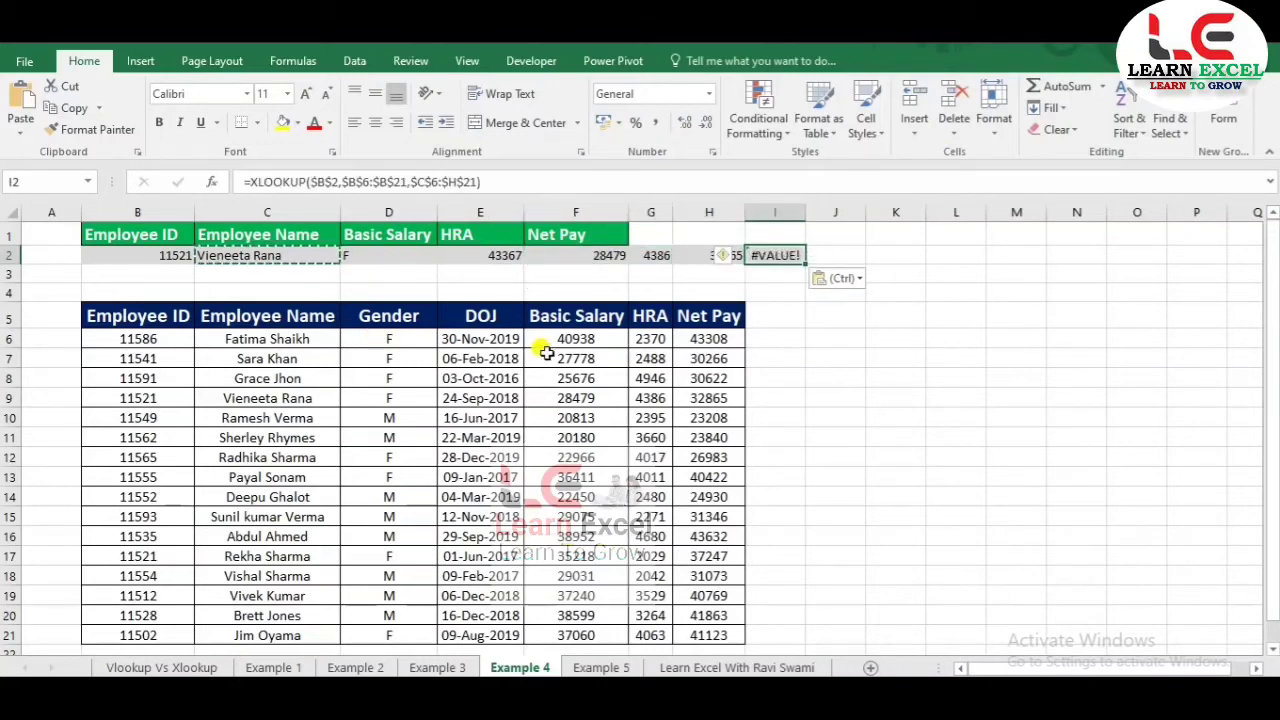
key(Delete)
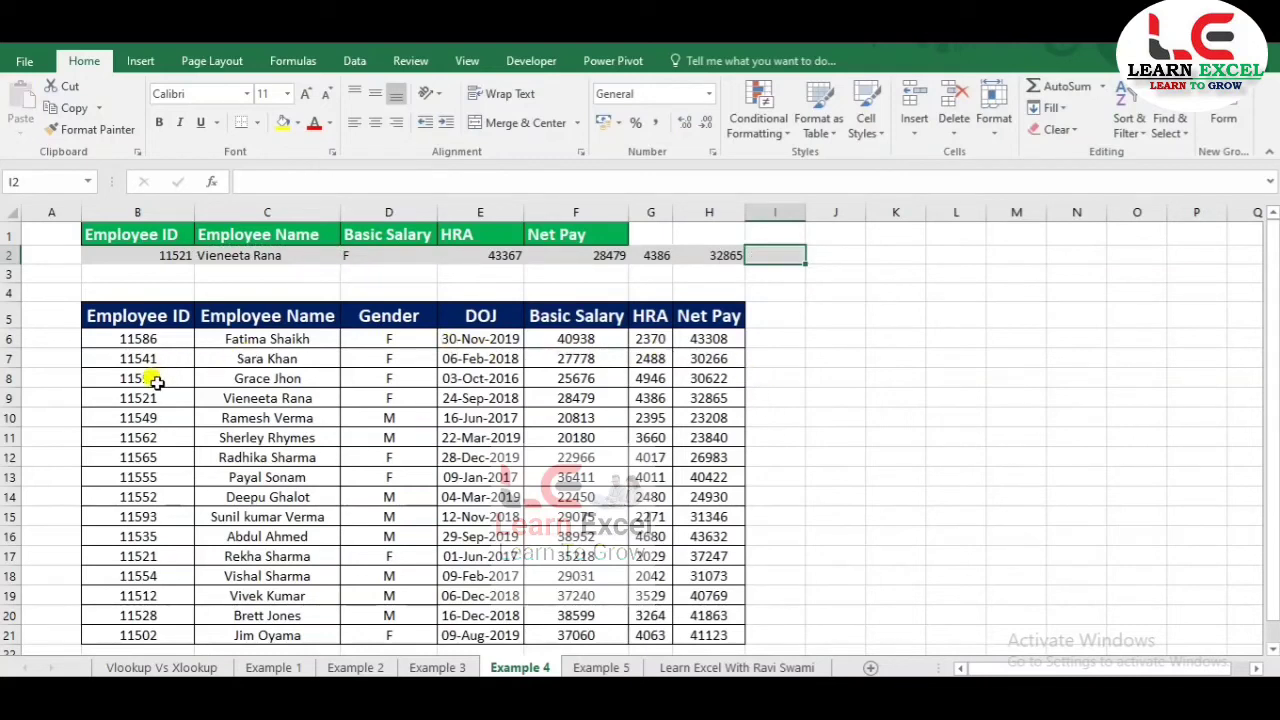
Compare row 9's Gender, DOJ, Basic Salary, HRA and Net Pay with the row 2 results.
click(415, 400)
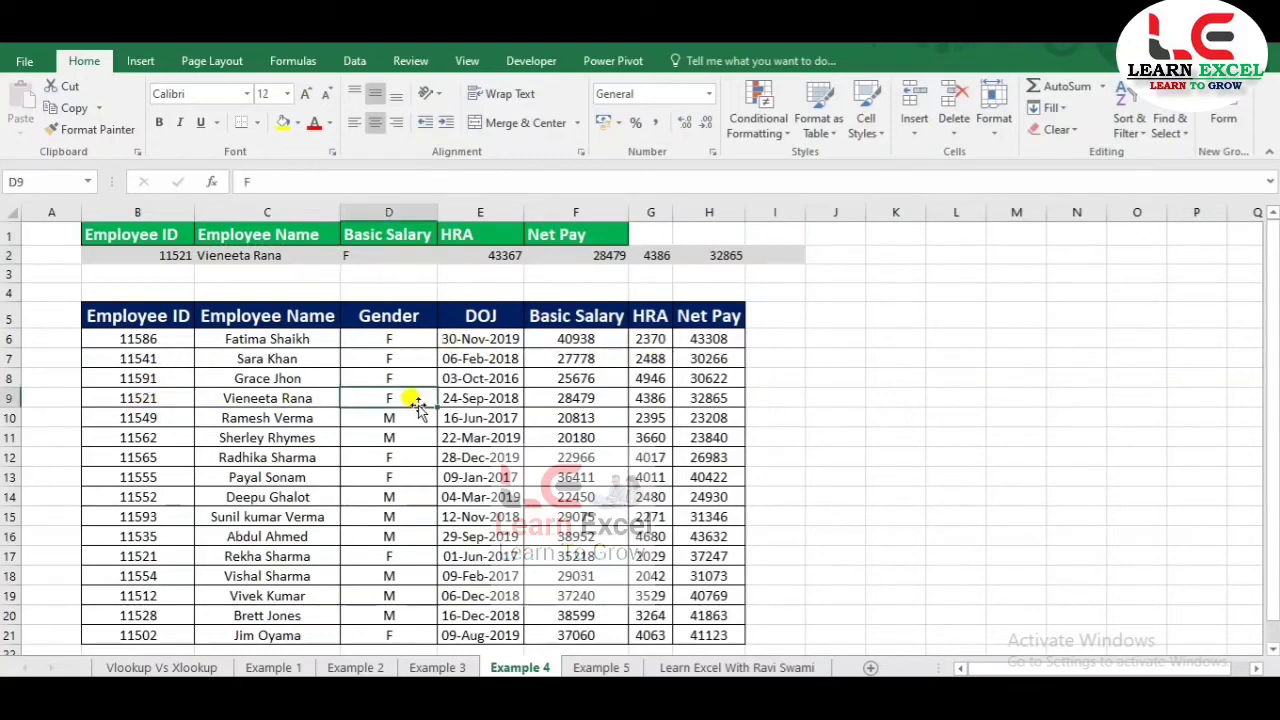
click(455, 398)
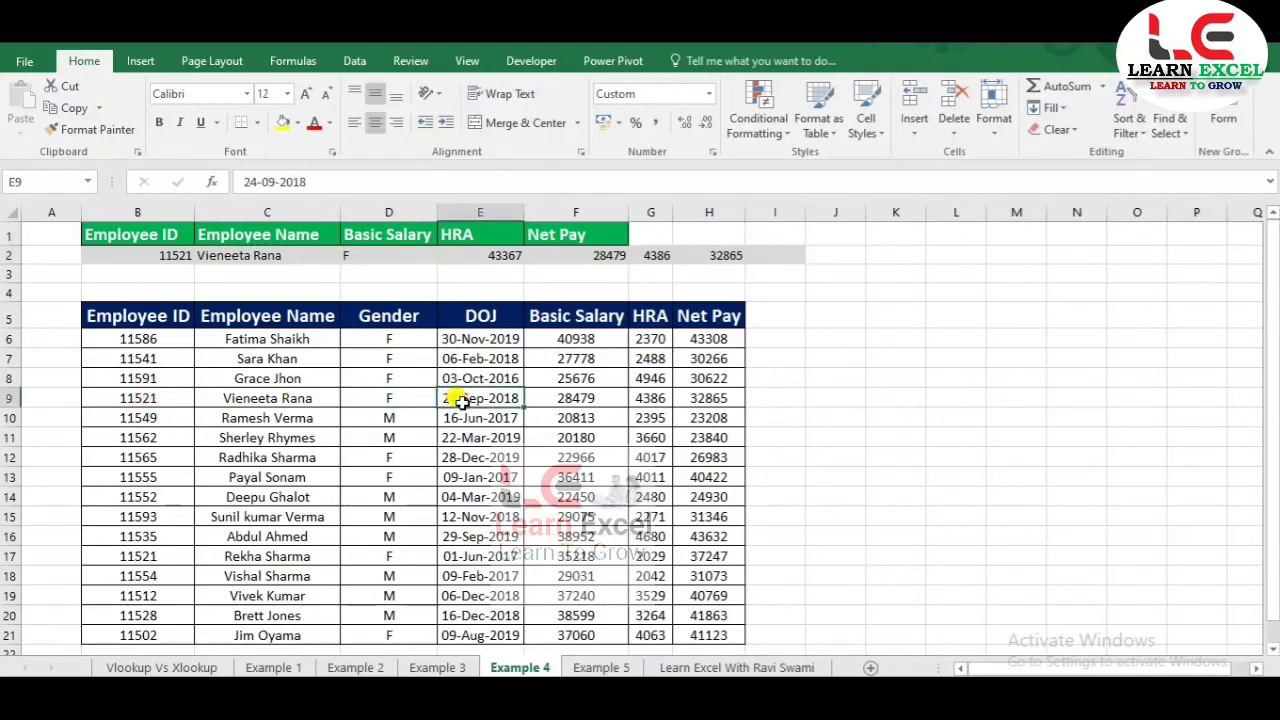
click(568, 398)
click(650, 398)
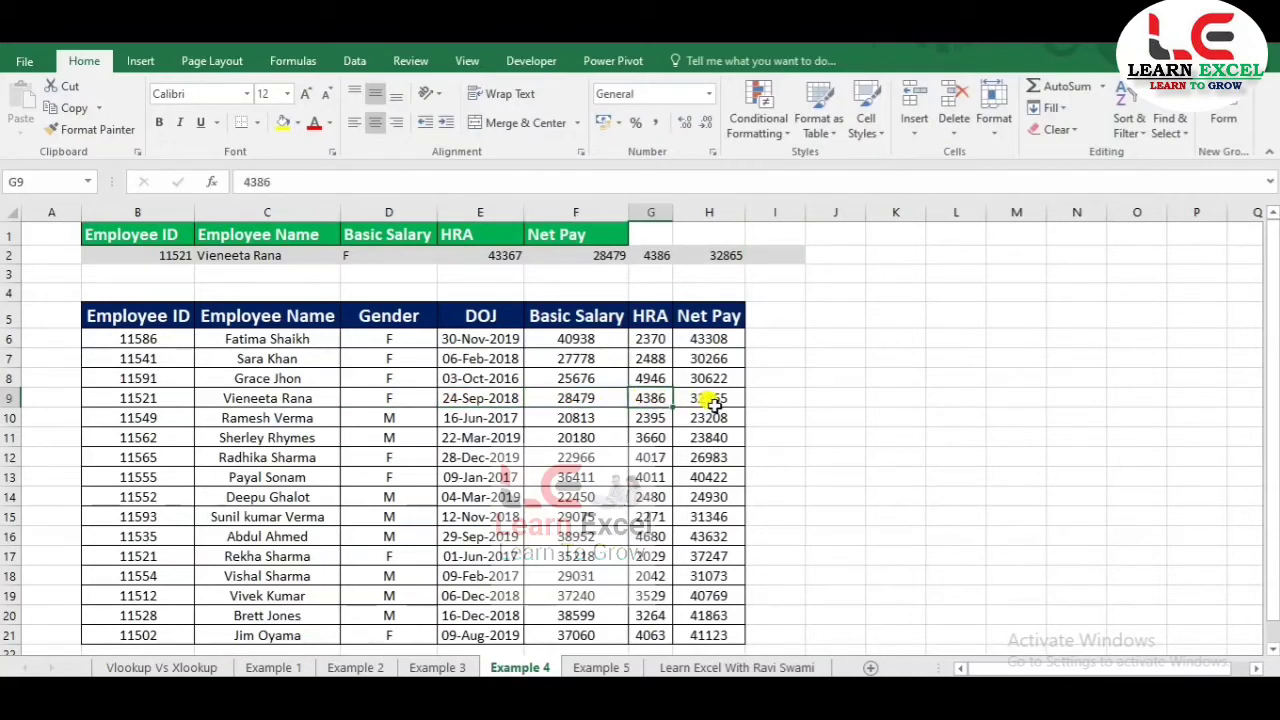
click(708, 400)
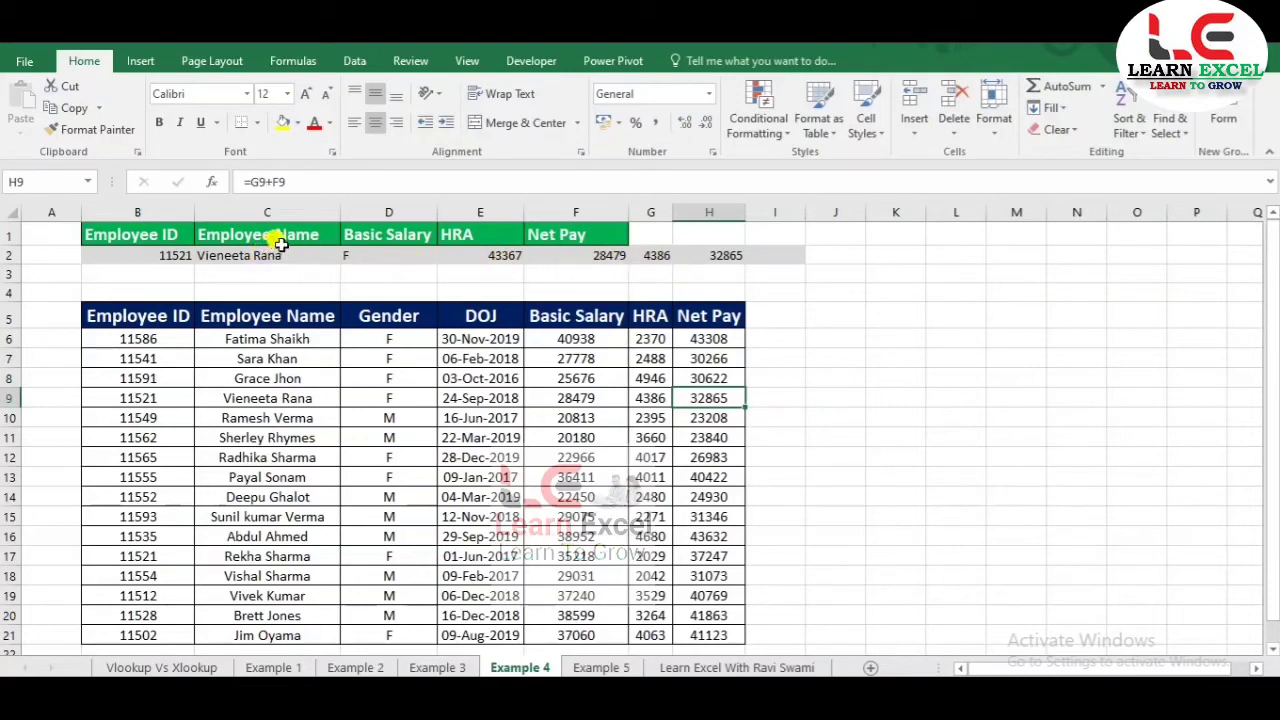
Inspect the pasted lookup formulas in D2 and E2.
click(356, 256)
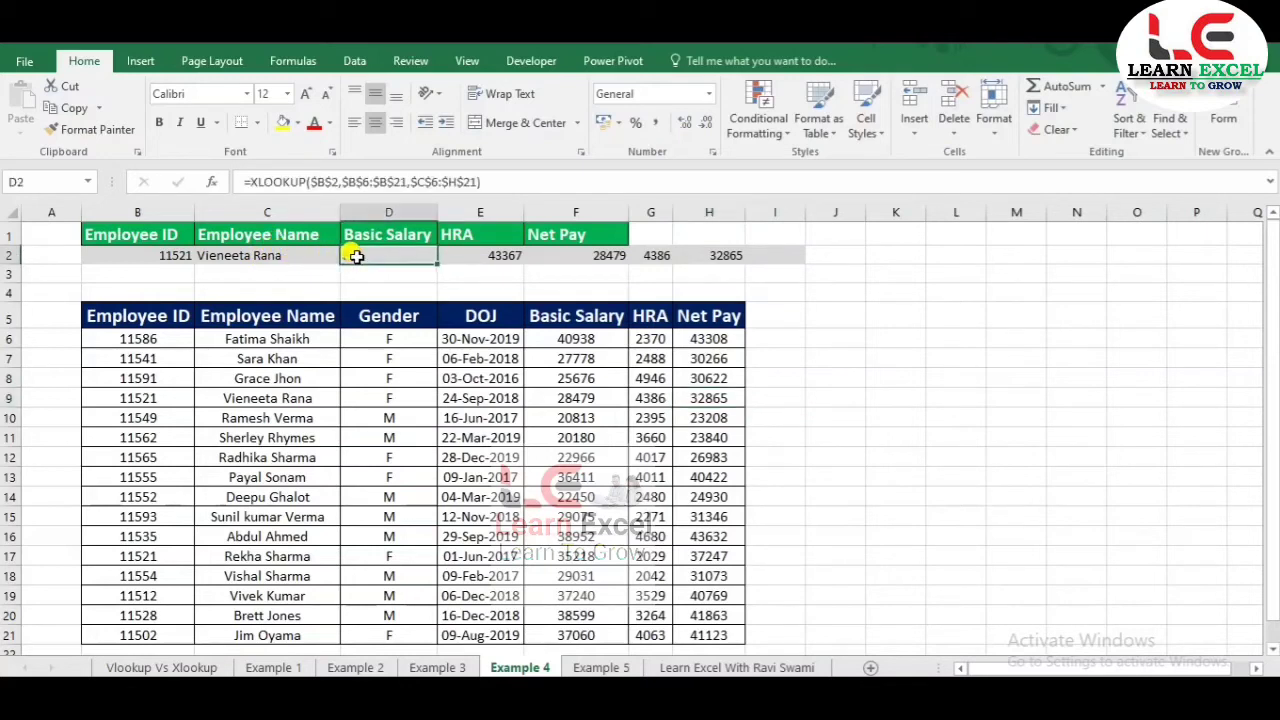
click(465, 252)
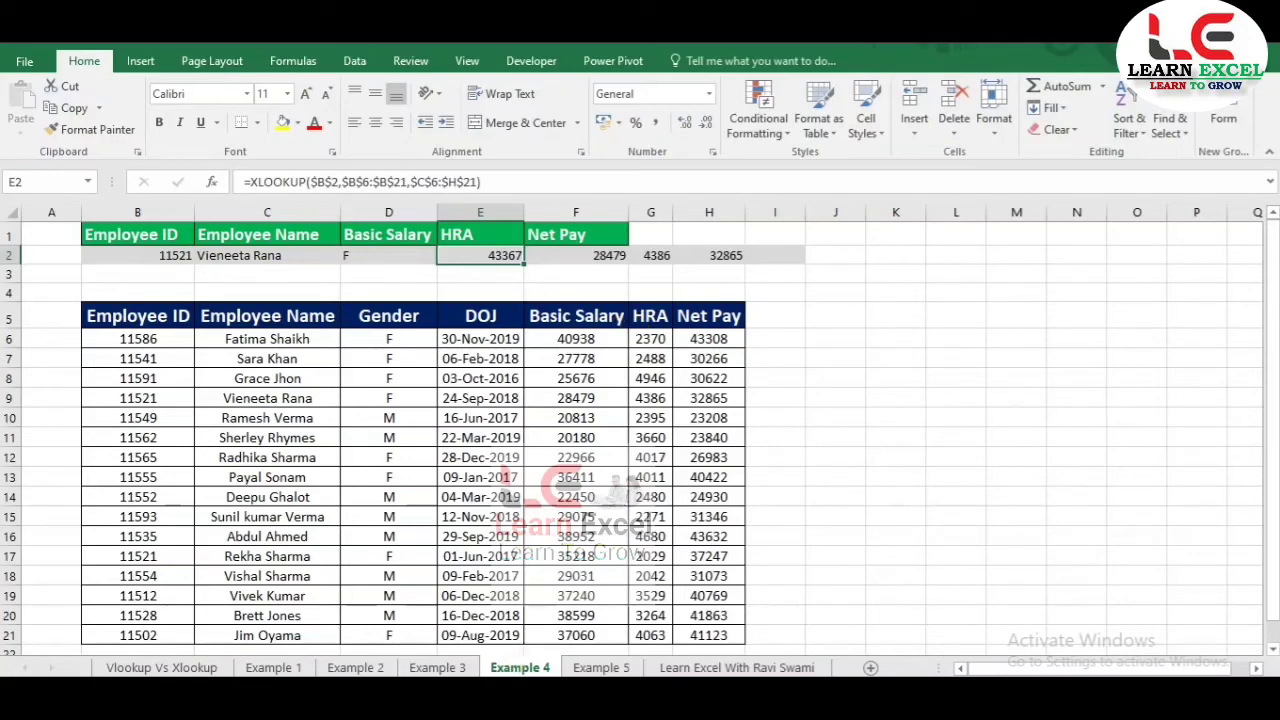
key(Left)
key(Left)
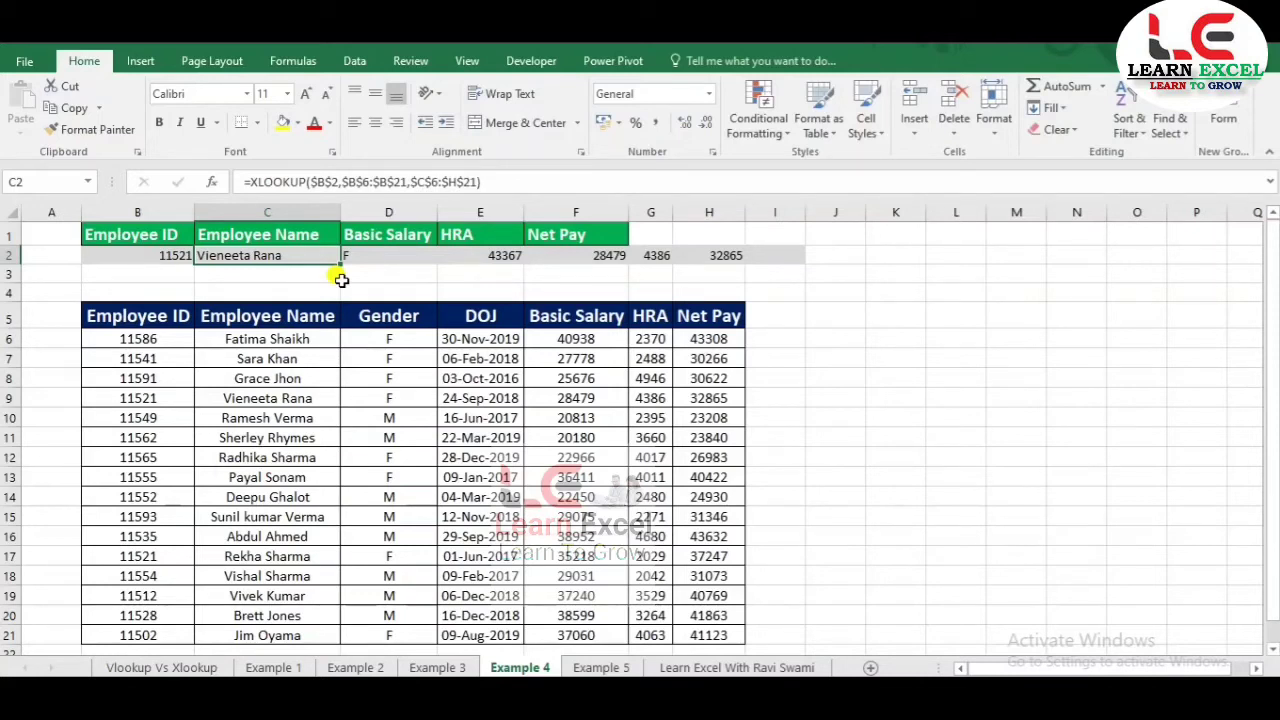
Delete the misaligned results in D2:H2 and return to C2.
key(Right)
key(ctrl+shift+Right)
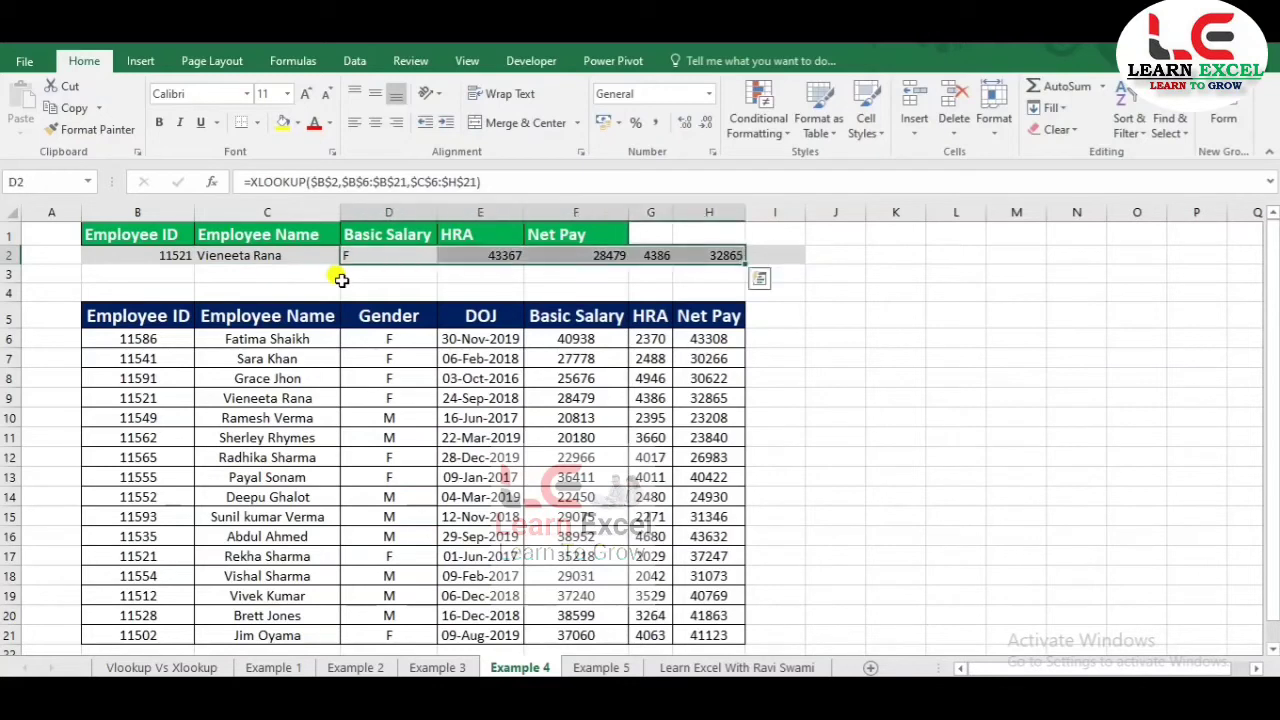
key(Left)
key(Left)
key(Right)
key(Right)
key(ctrl+shift+Right)
key(Delete)
key(shift+Left)
key(shift+Left)
key(shift+Left)
key(shift+Left)
key(Left)
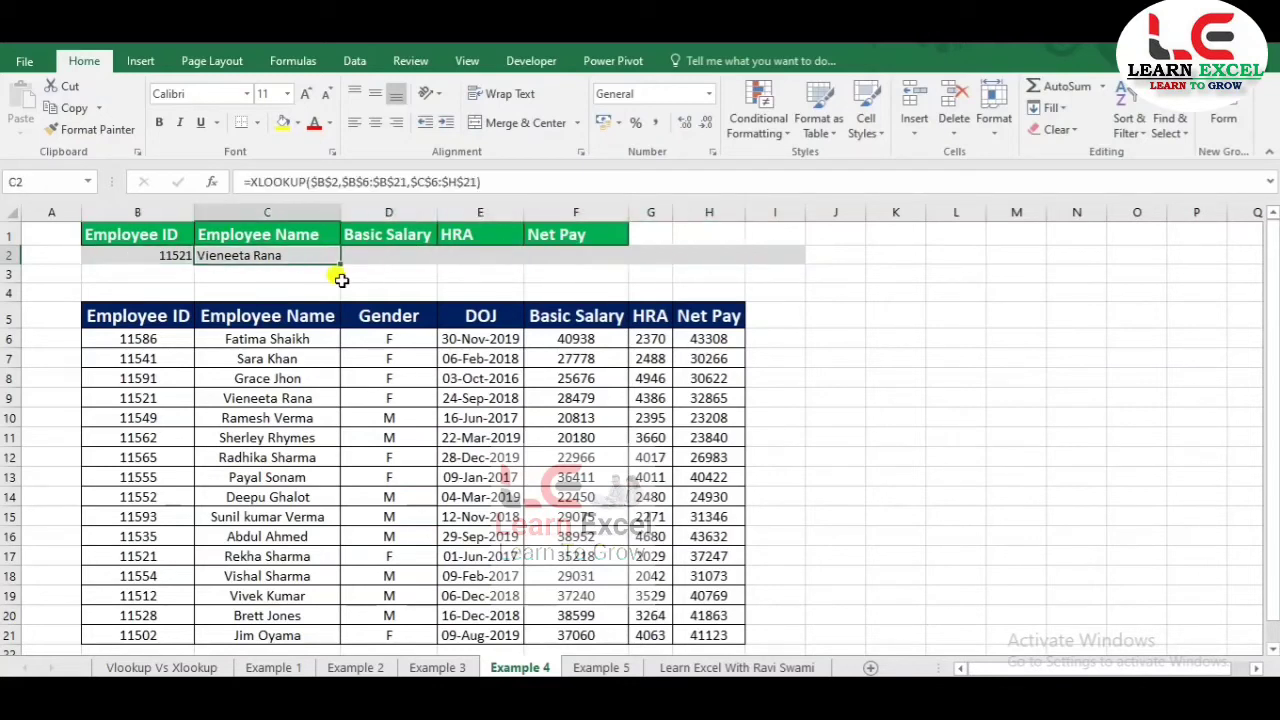
In C2, replace the return range with a nested XLOOKUP looking up header C$1.
click(468, 181)
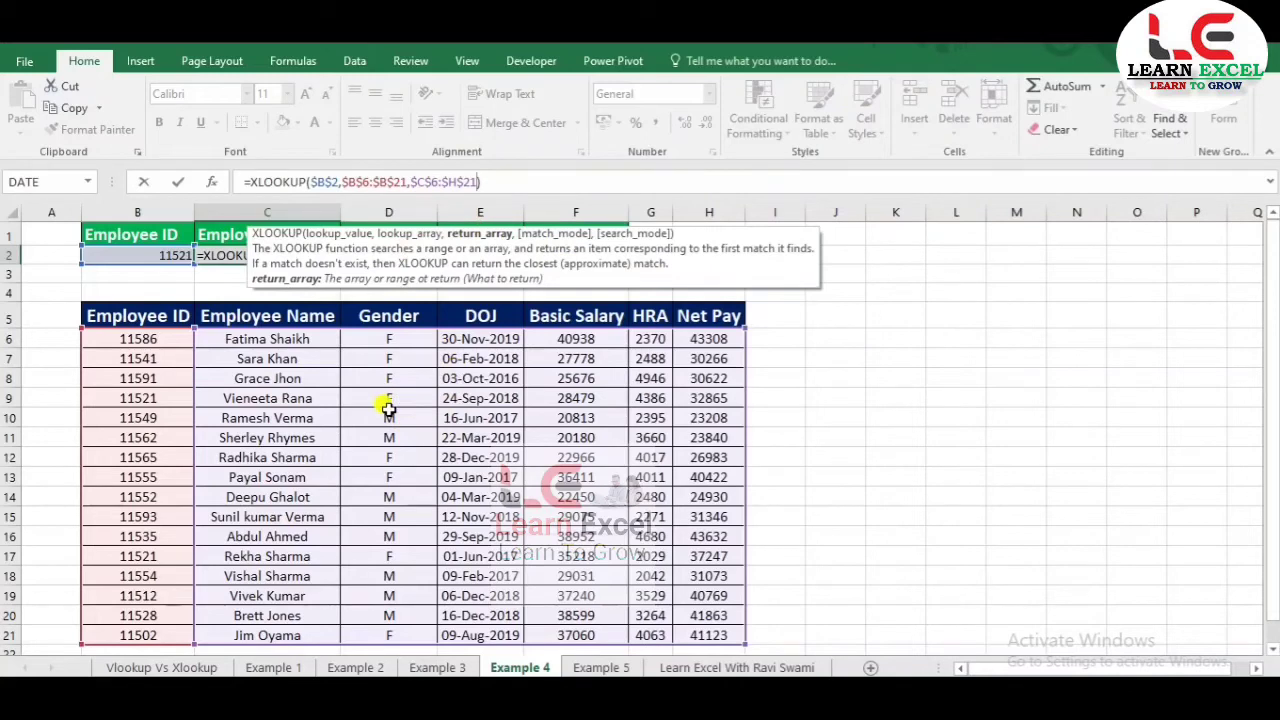
key(BackSpace)
key(BackSpace)
key(BackSpace)
key(BackSpace)
key(BackSpace)
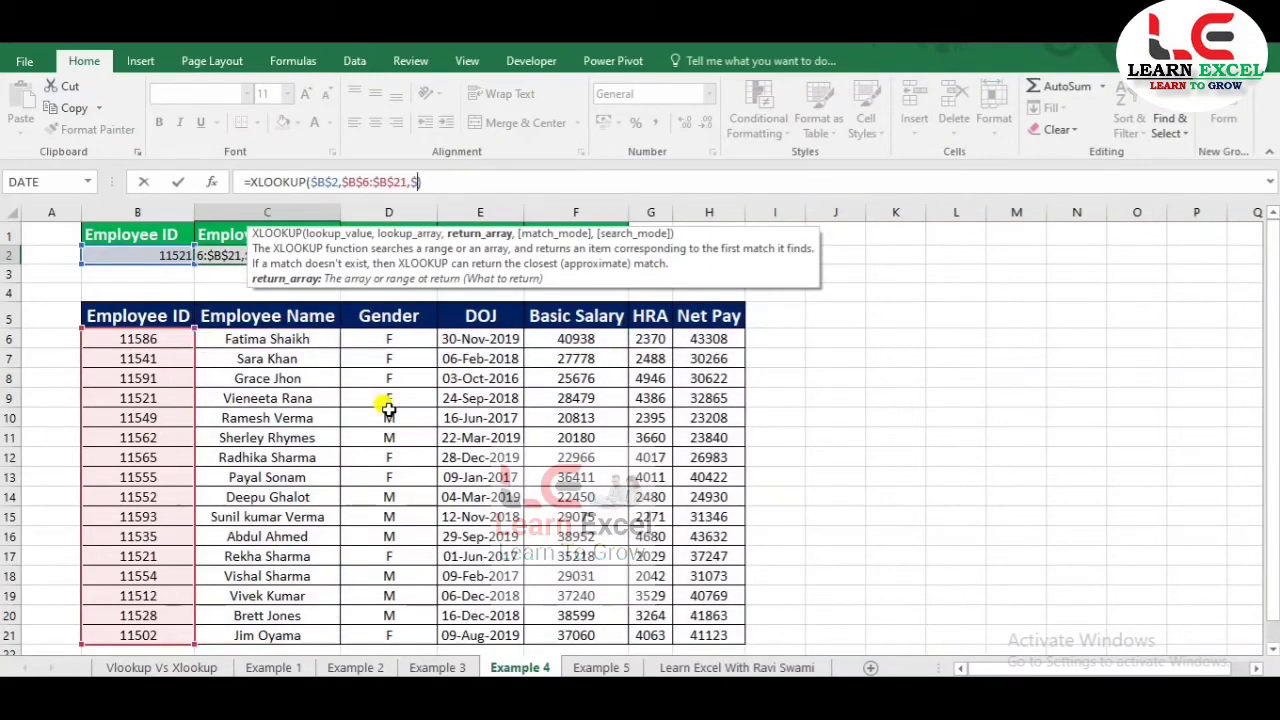
text(xl)
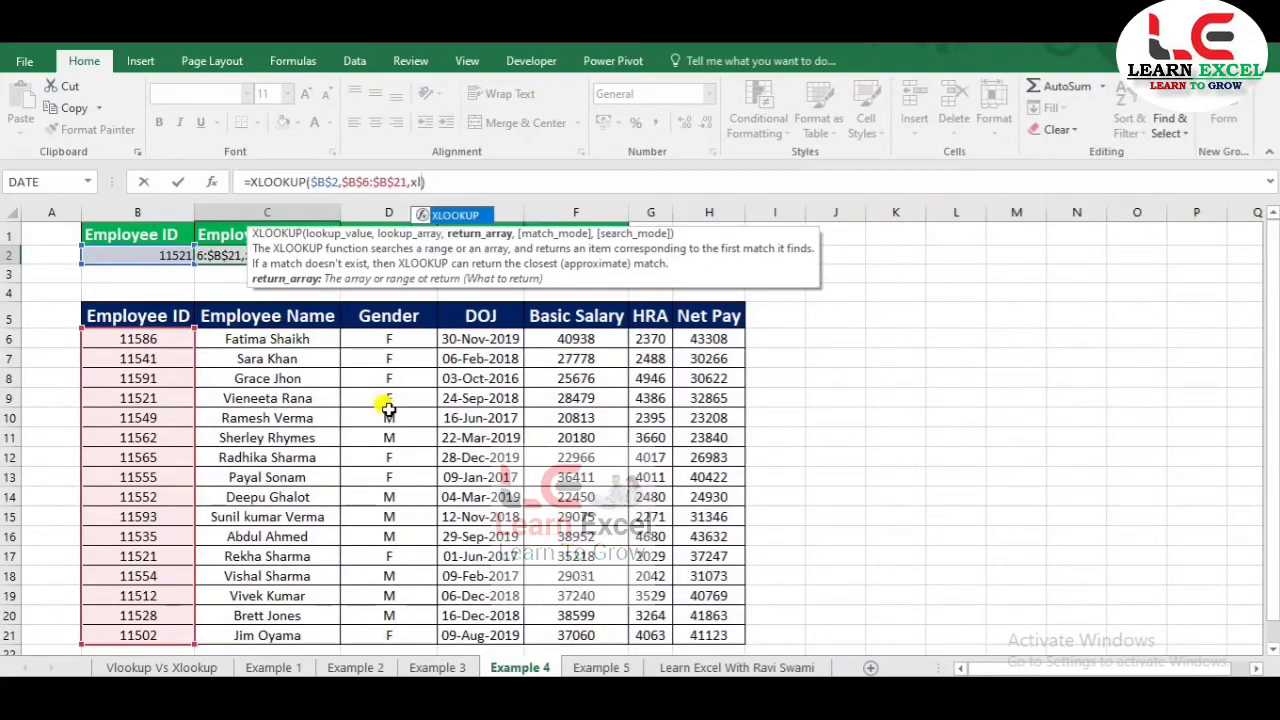
key(Tab)
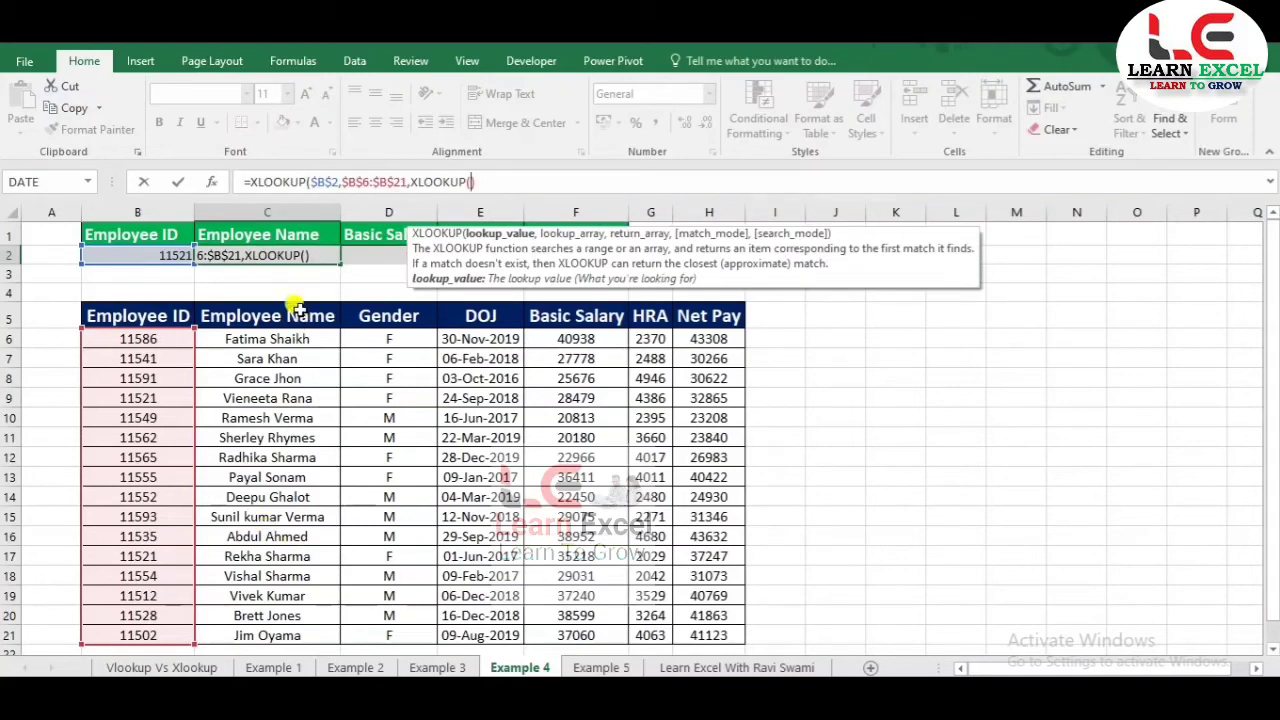
click(292, 234)
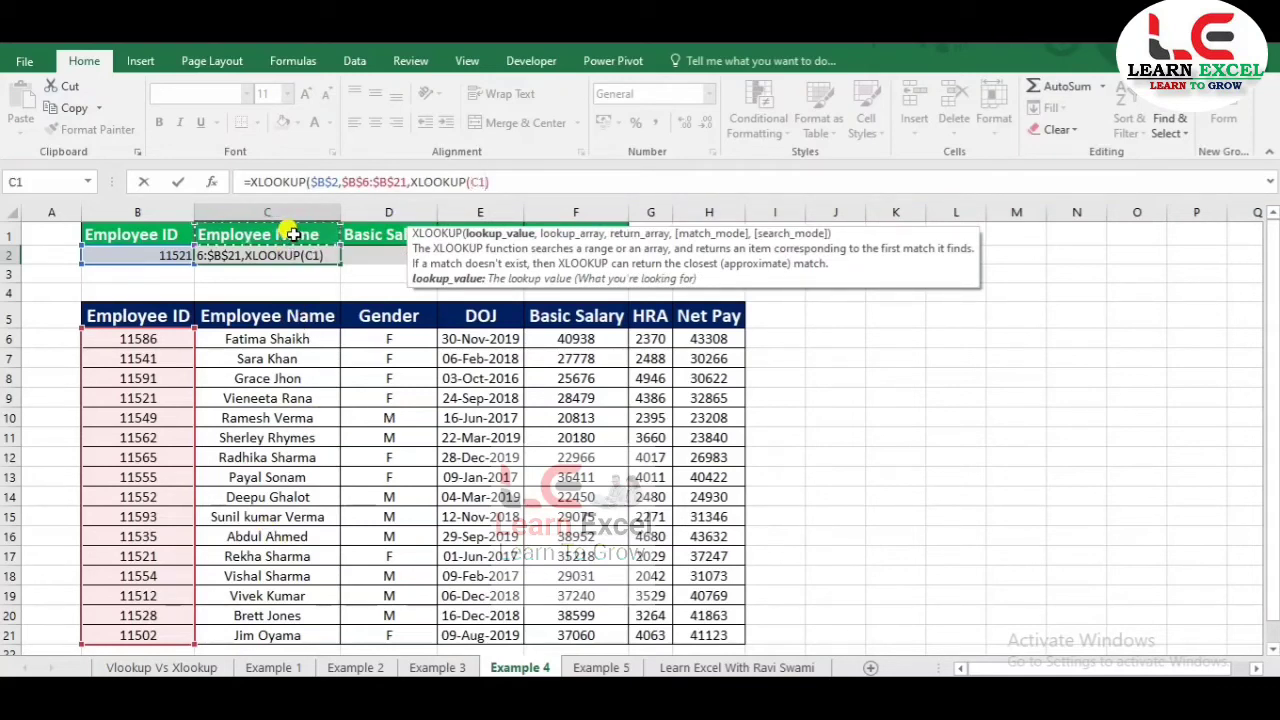
key(F4)
key(F4)
text($1,)
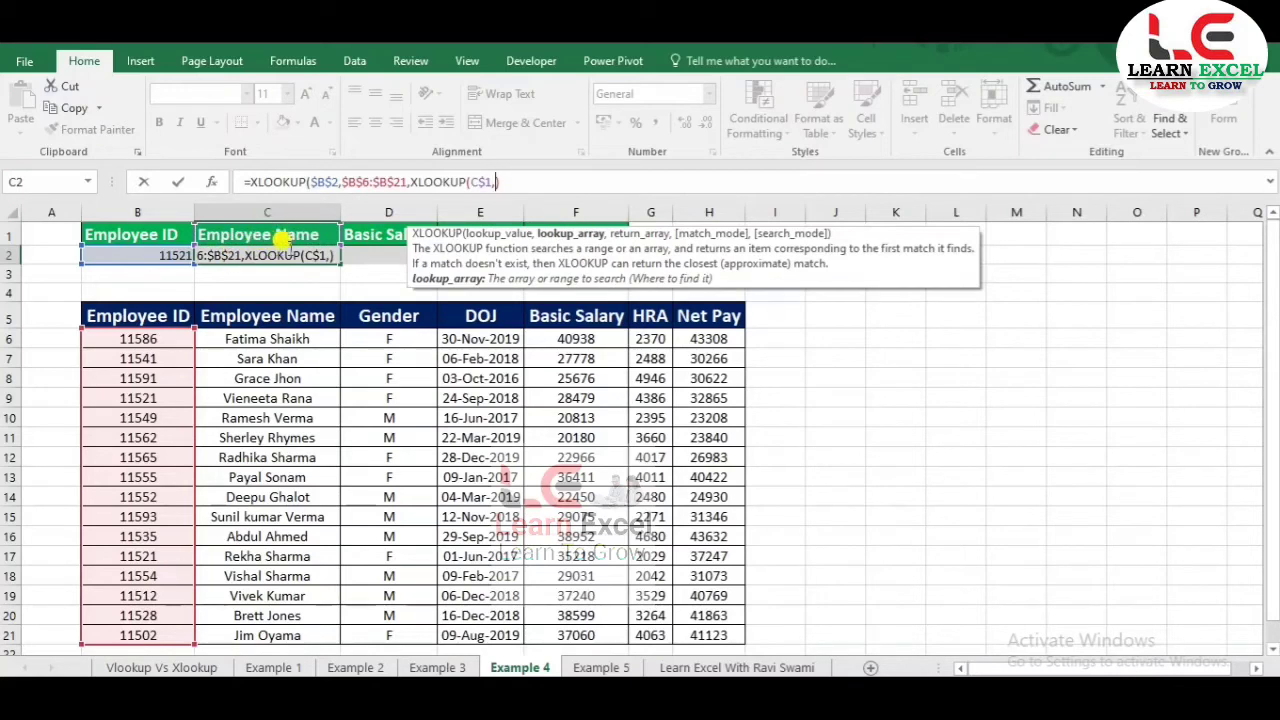
Give the nested lookup header range $C$5:$H$5 and data range $C$6:$H$21, and commit.
click(266, 315)
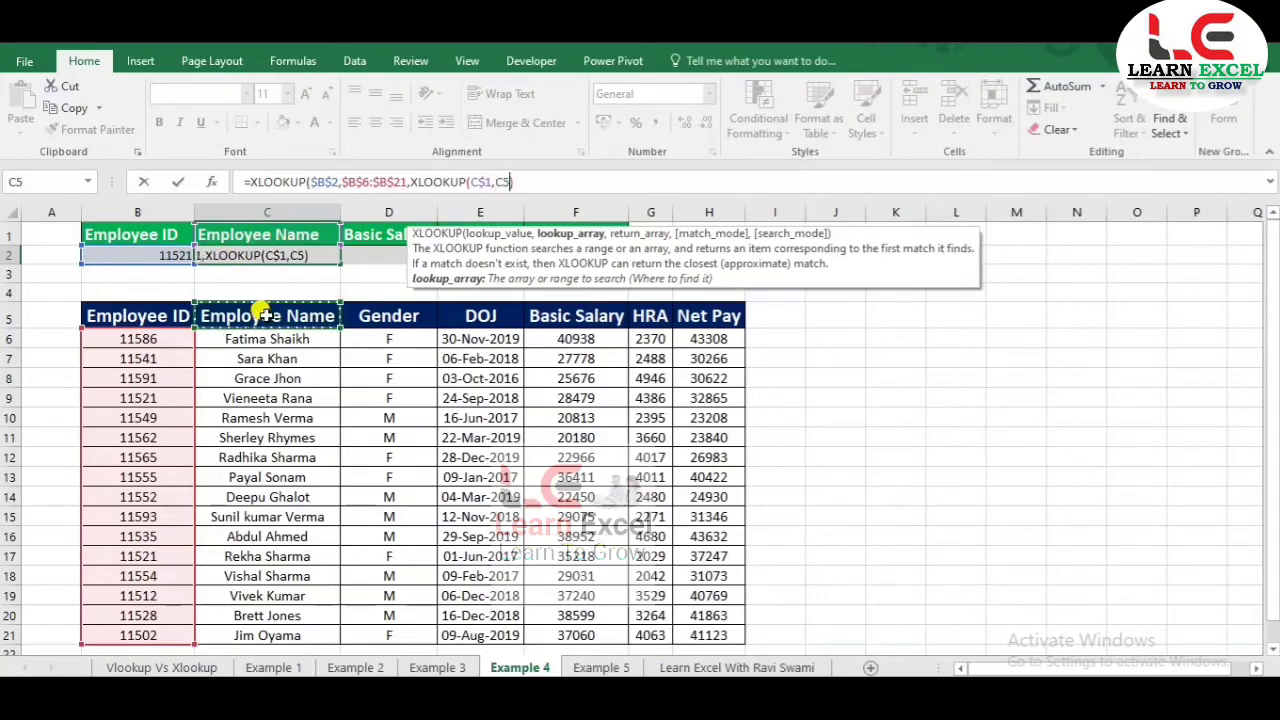
key(ctrl+shift+Right)
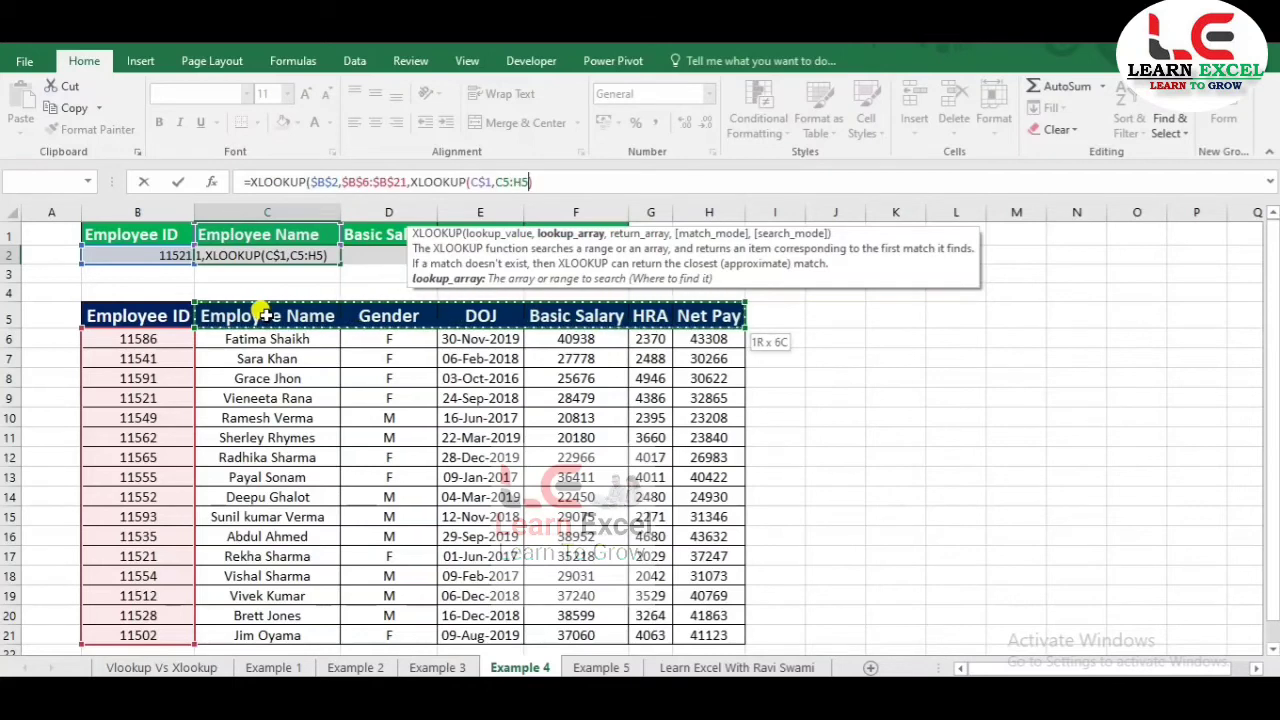
key(F4)
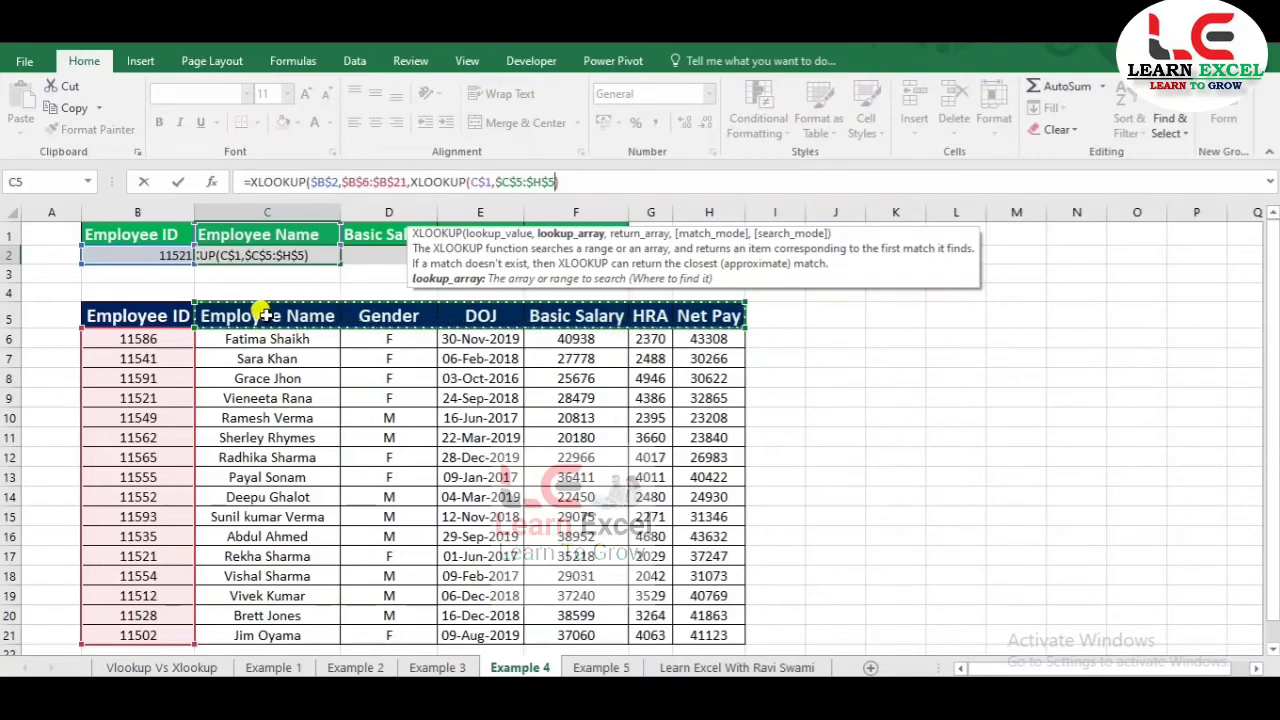
text(,)
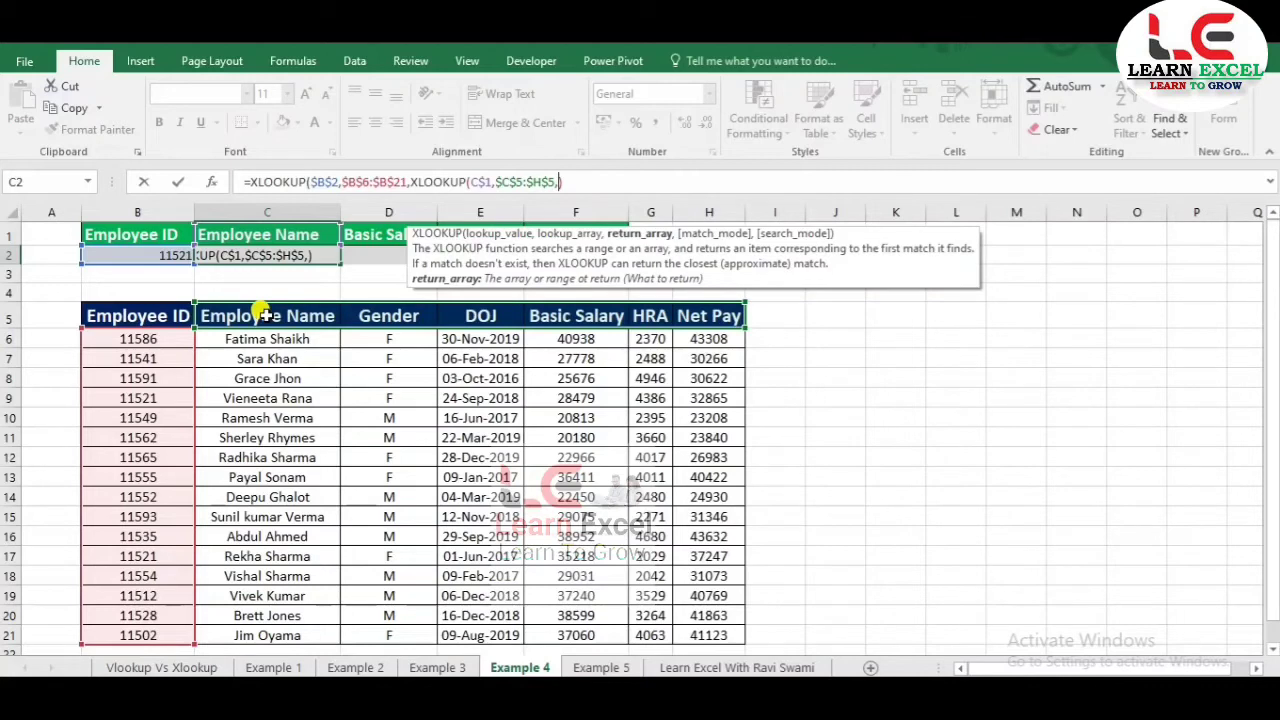
key(ctrl+shift+Right)
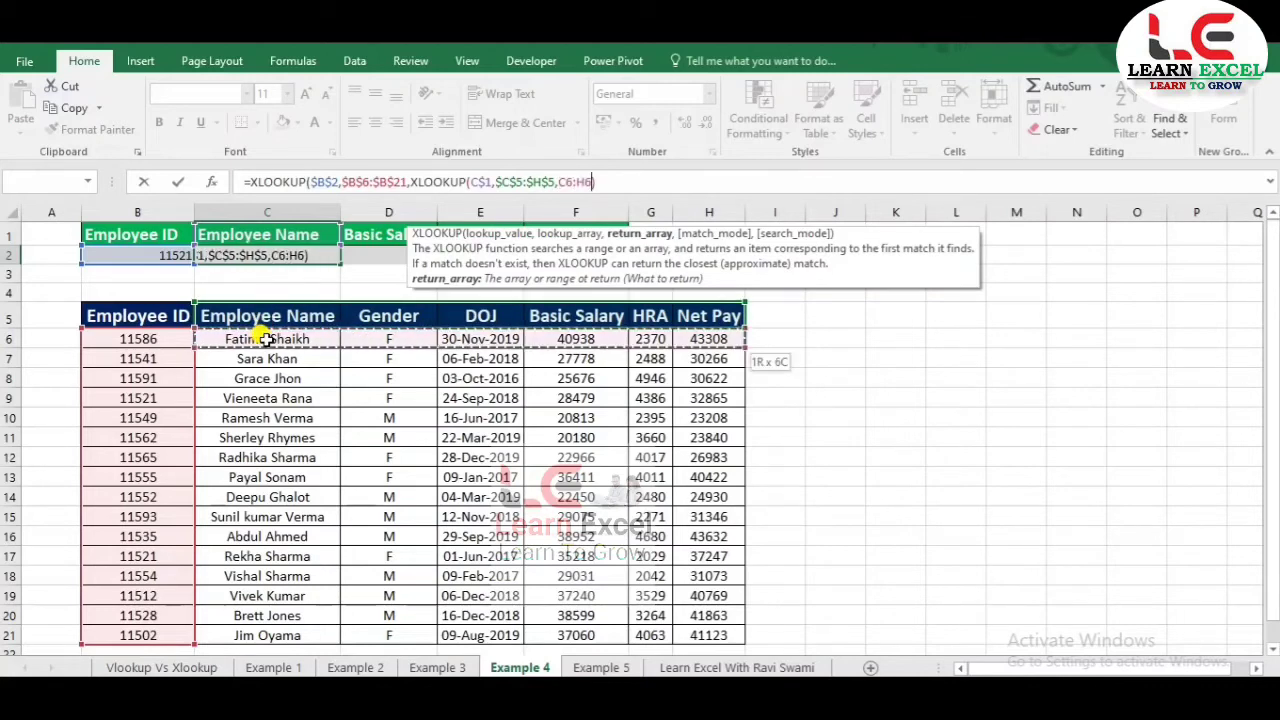
key(ctrl+shift+Down)
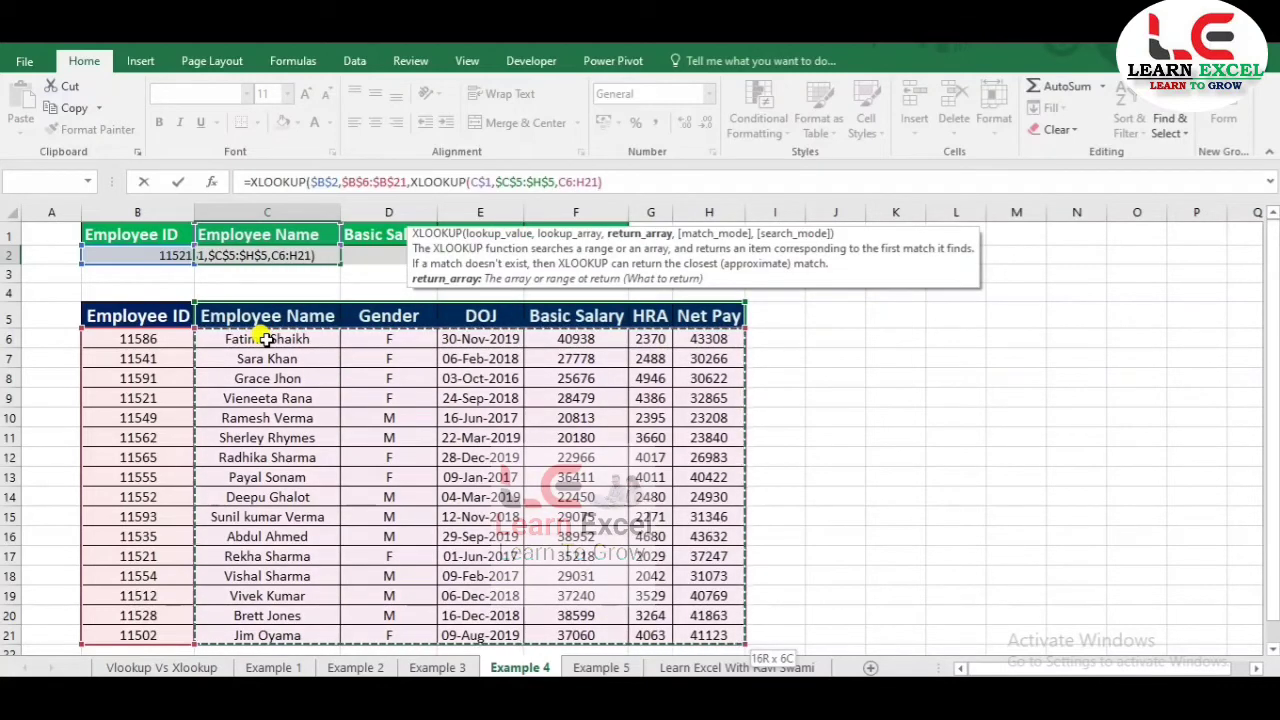
key(F4)
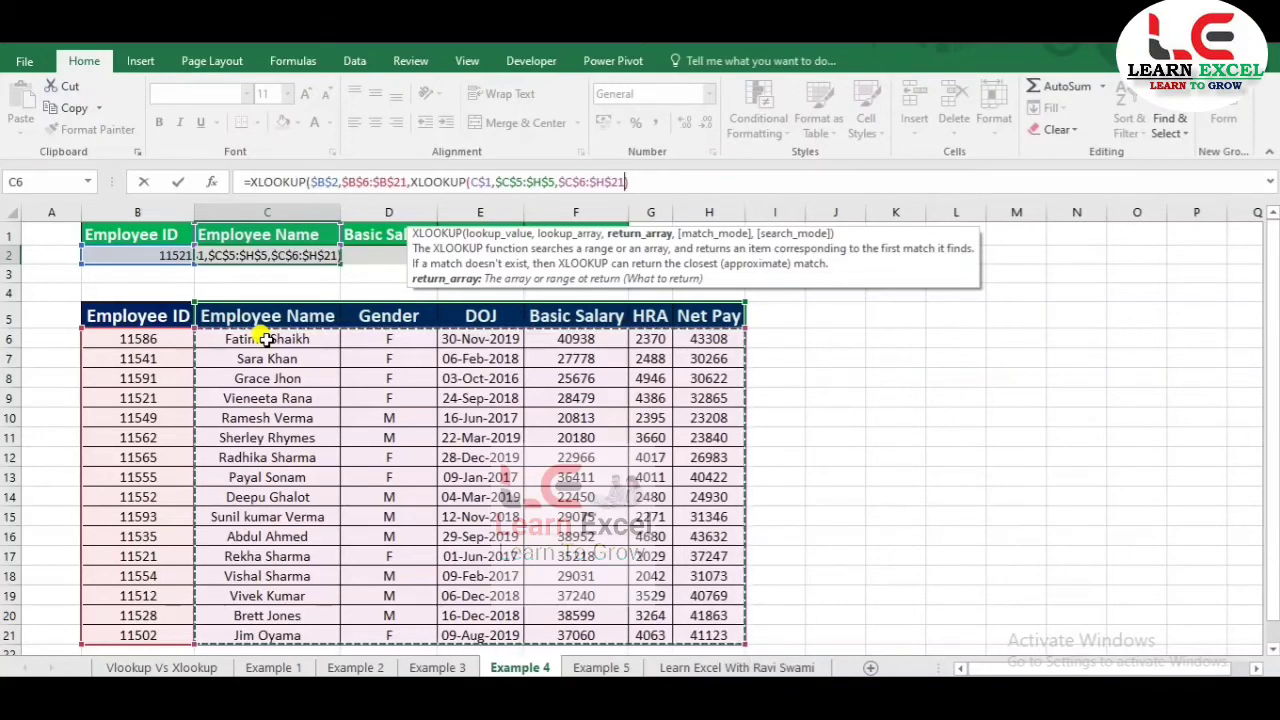
text())
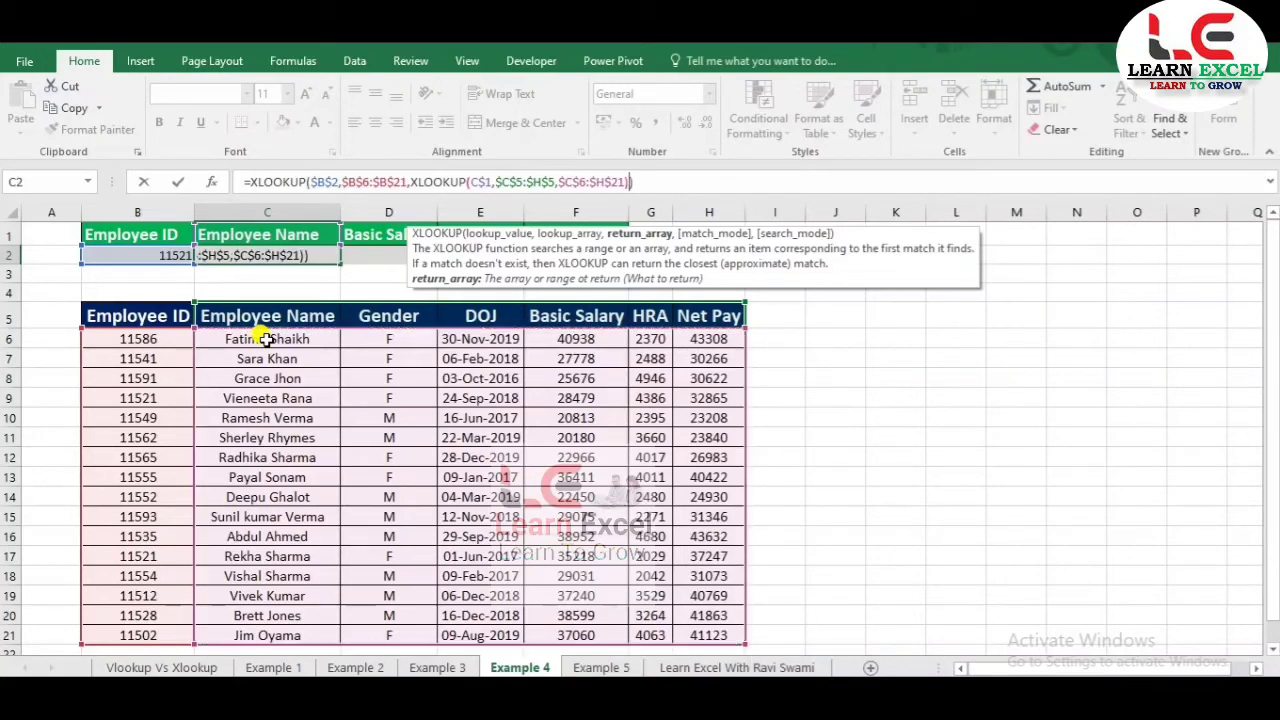
key(Return)
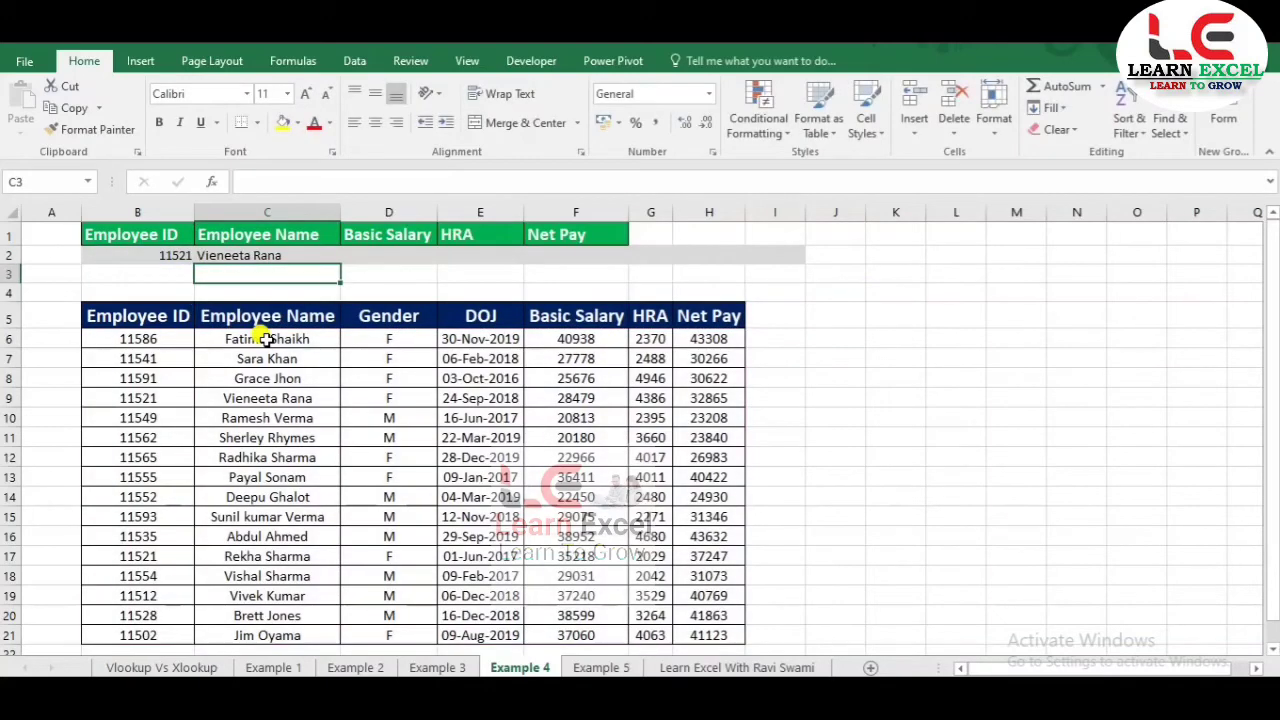
key(Up)
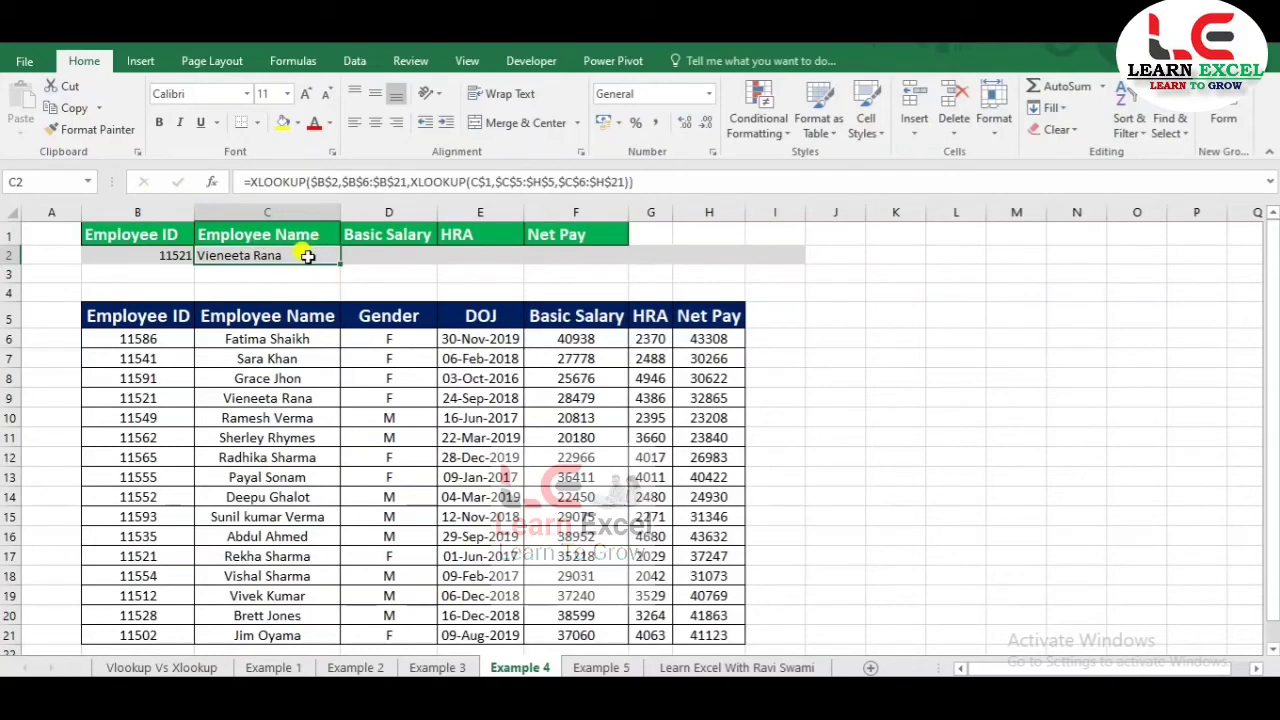
key(shift+Right)
key(shift+Right)
key(shift+Right)
key(ctrl+r)
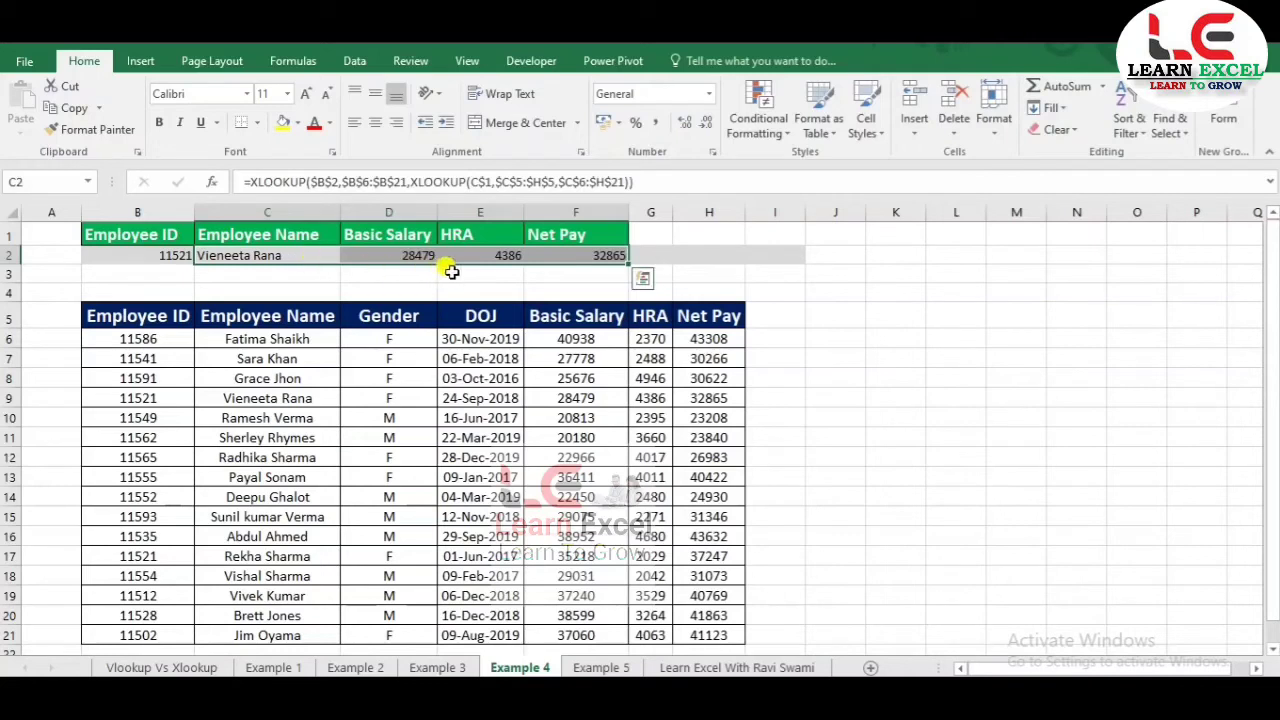
click(550, 392)
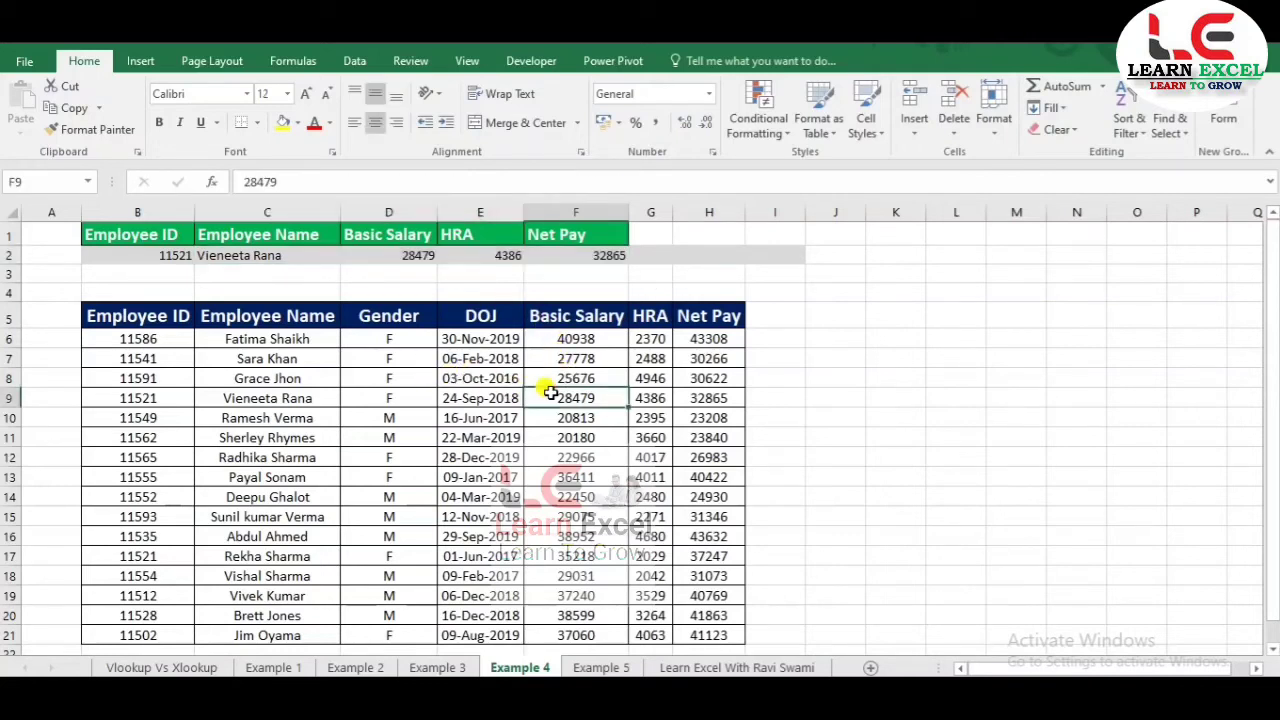
key(ctrl+shift+Right)
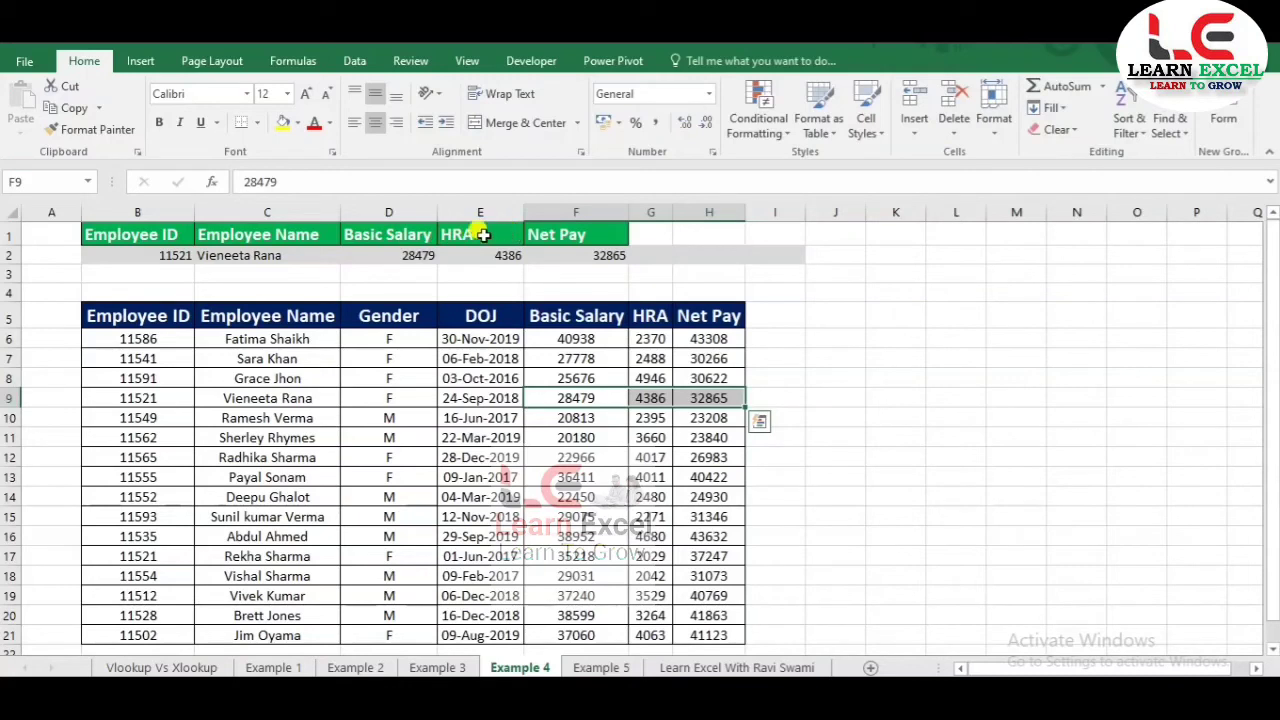
click(503, 235)
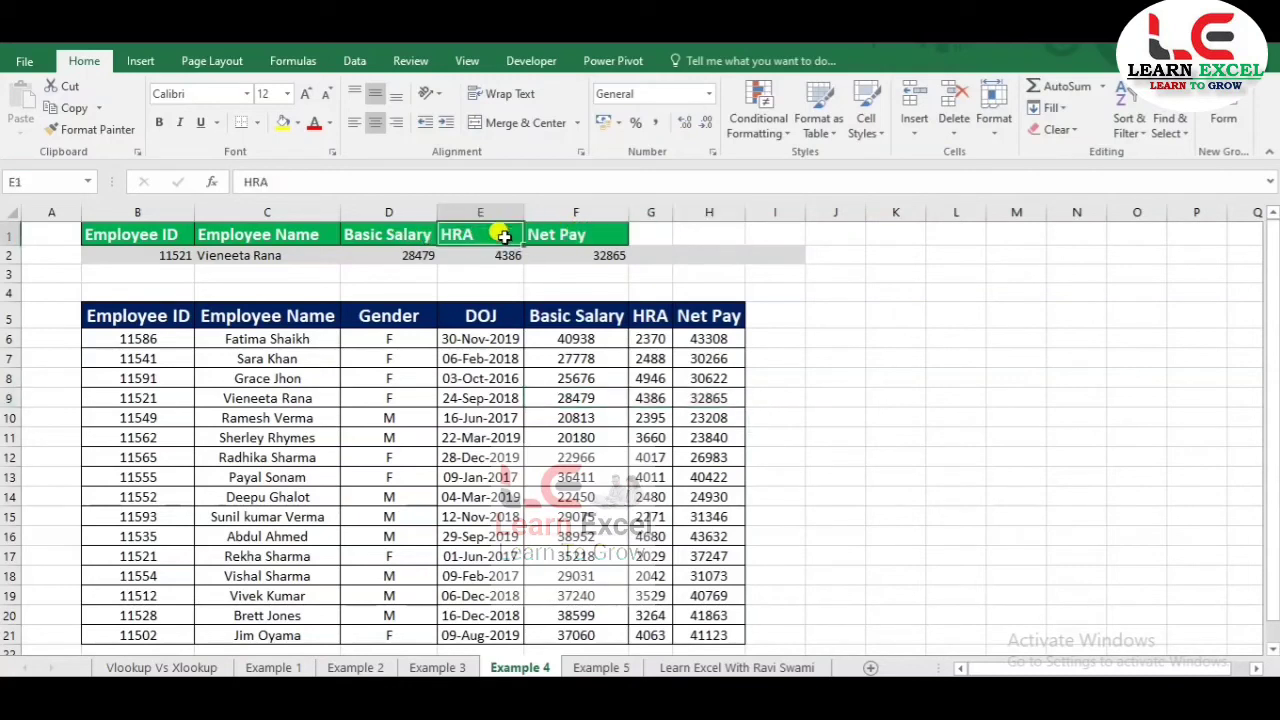
text(DOJ)
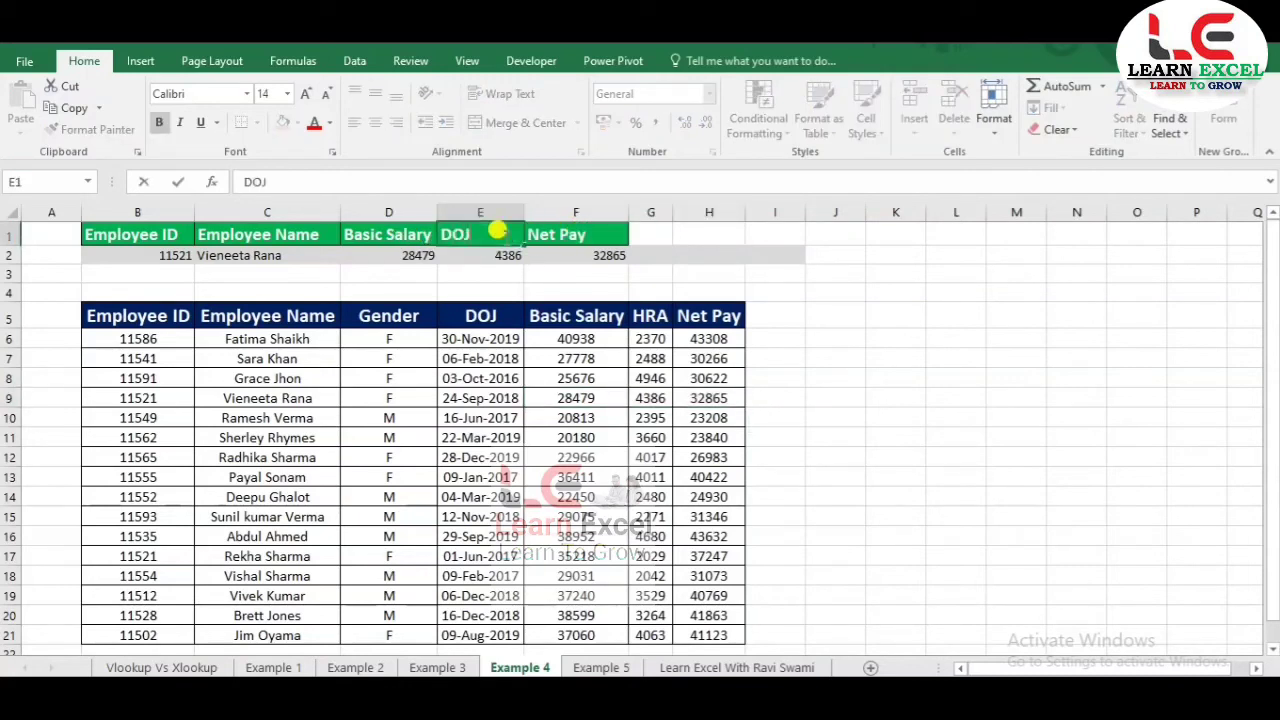
key(Return)
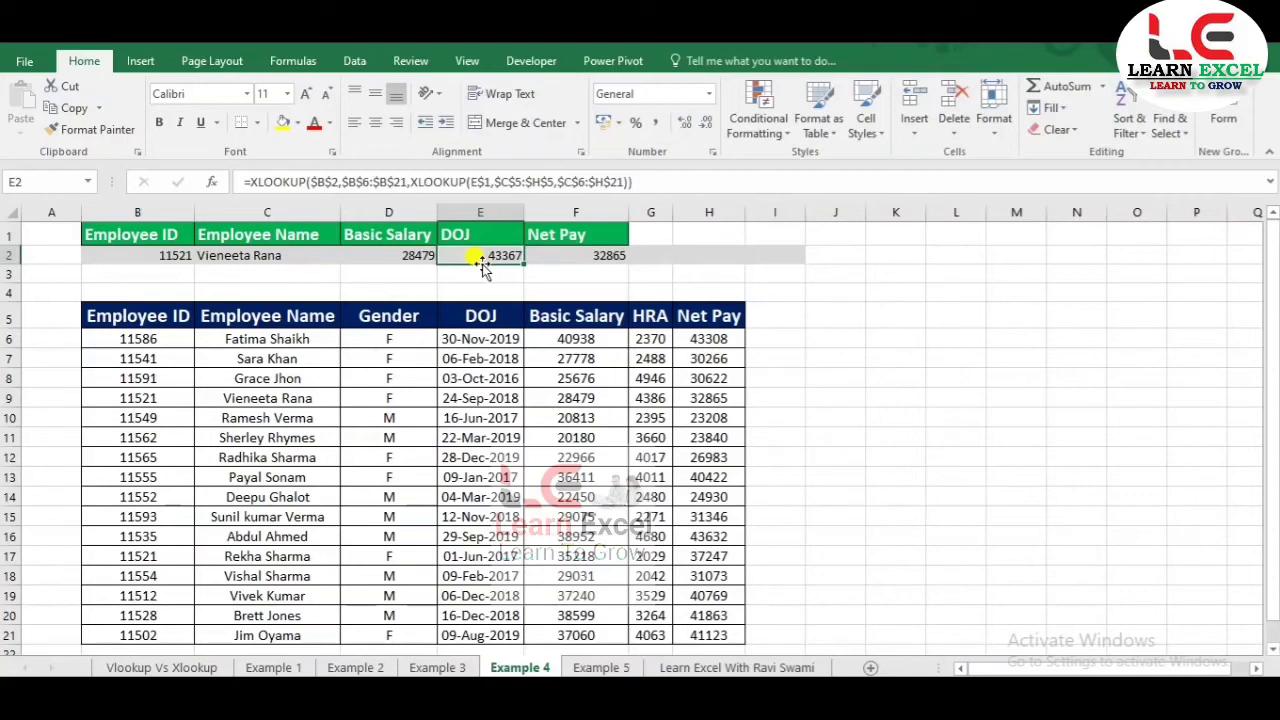
key(Up)
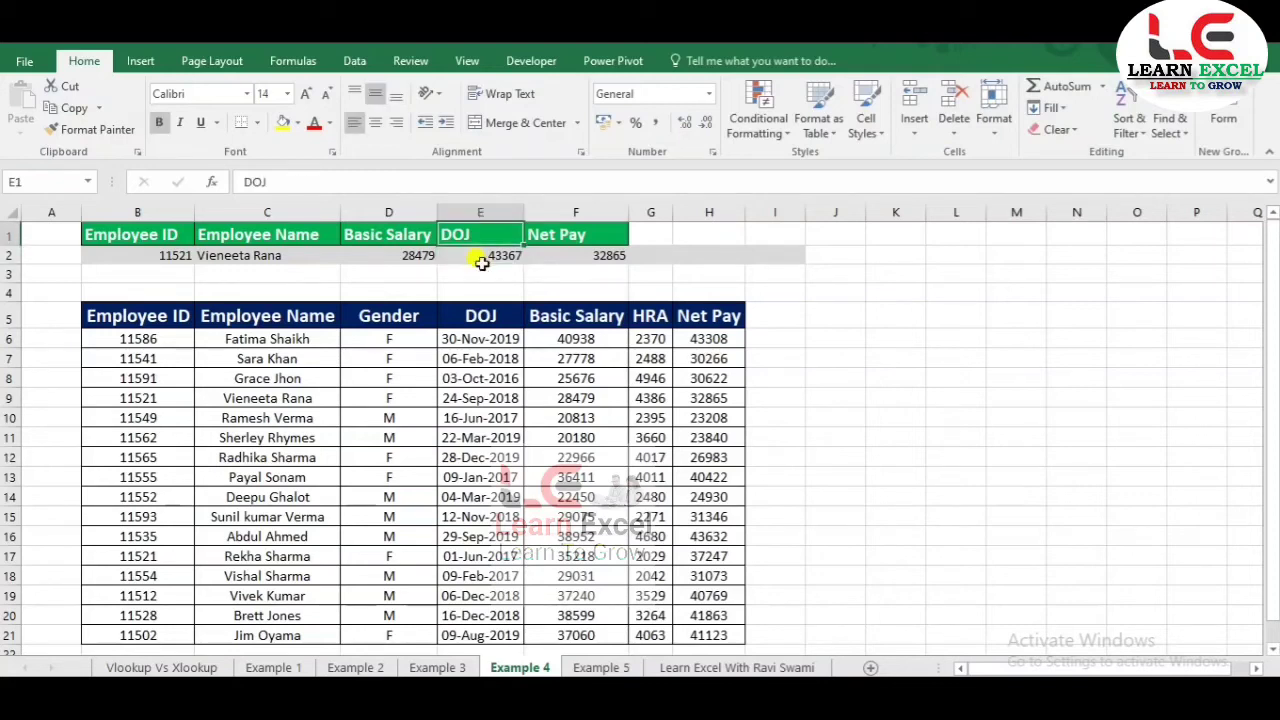
text(HRA)
key(ctrl+Return)
key(Left)
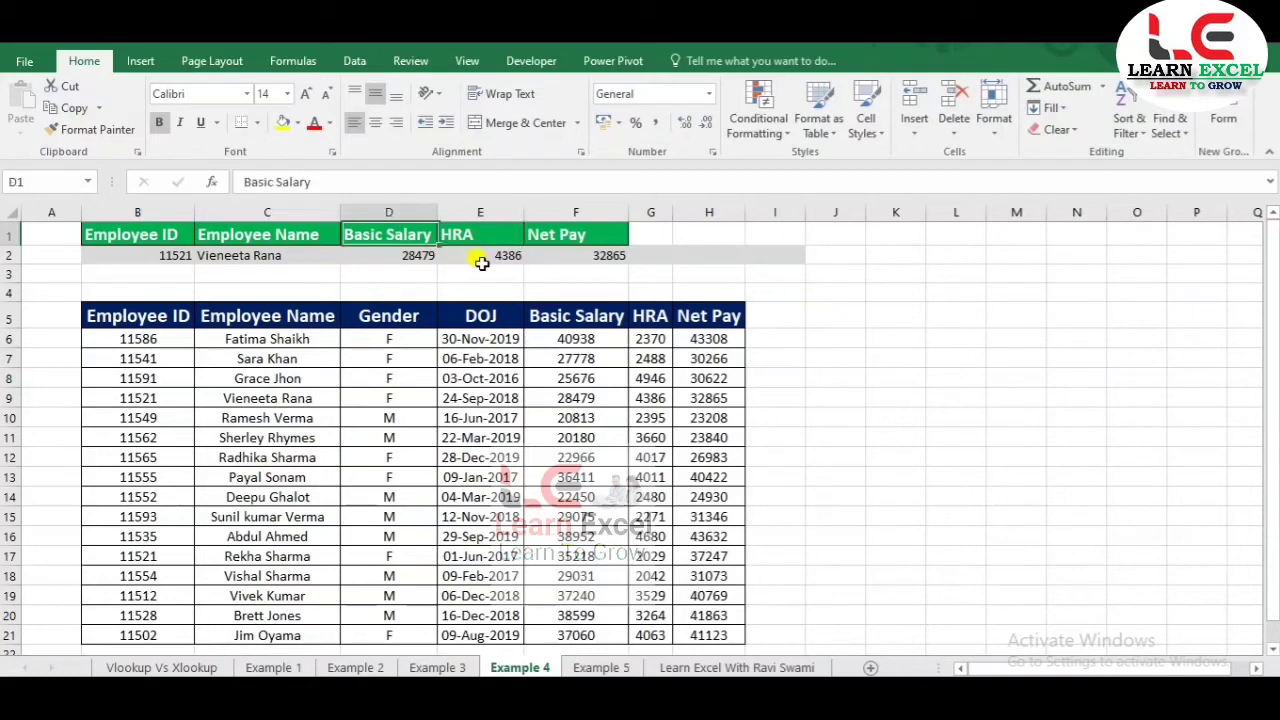
key(Right)
key(Right)
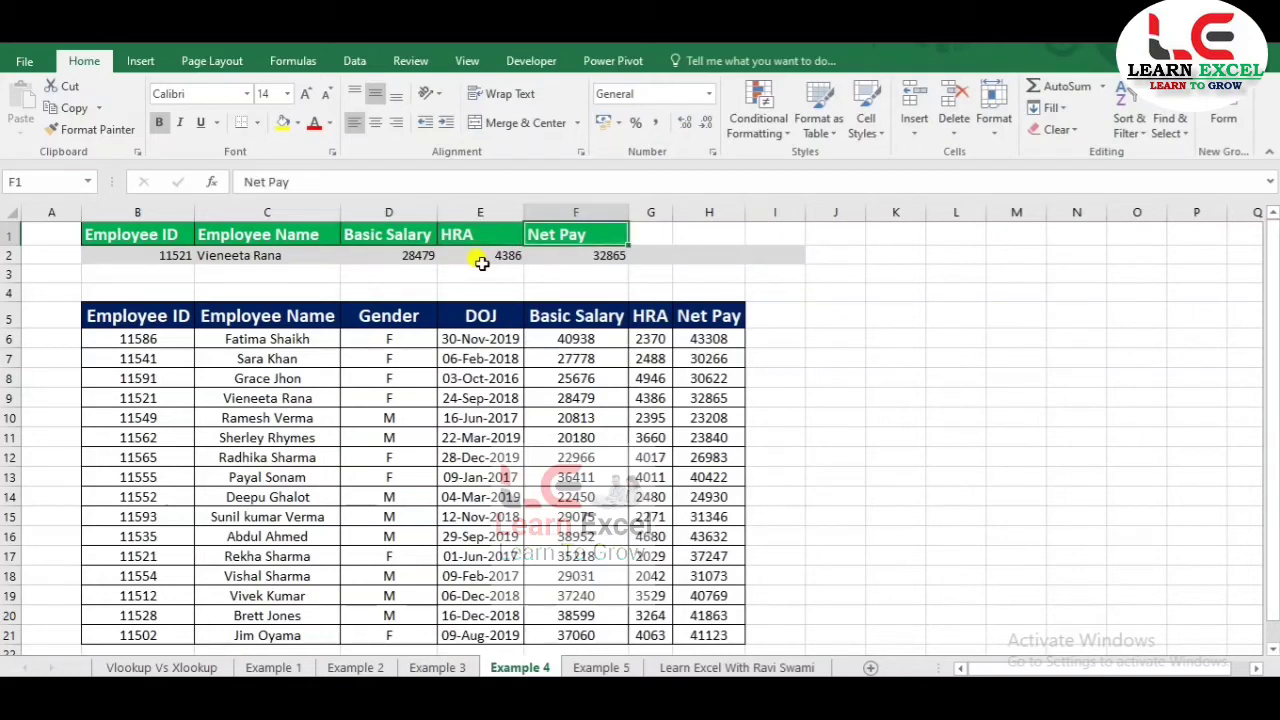
text(E)
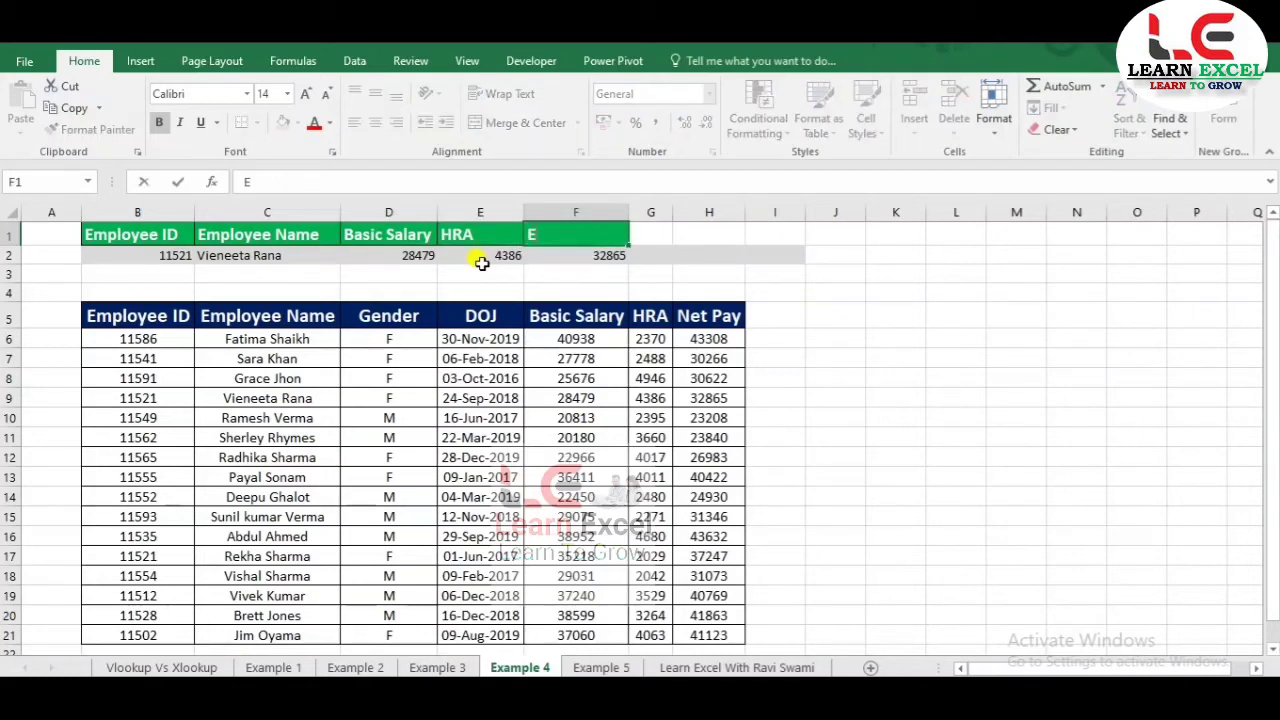
text(mpl)
text(oyee N)
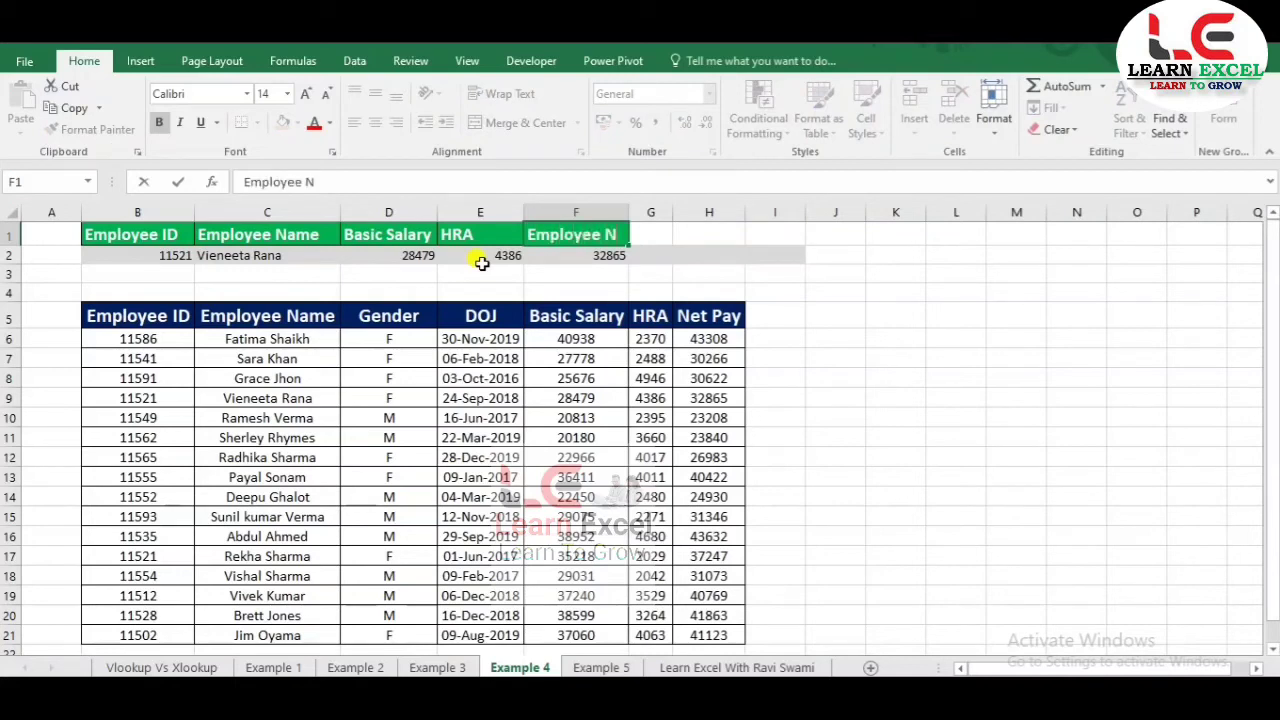
text(ame)
key(Return)
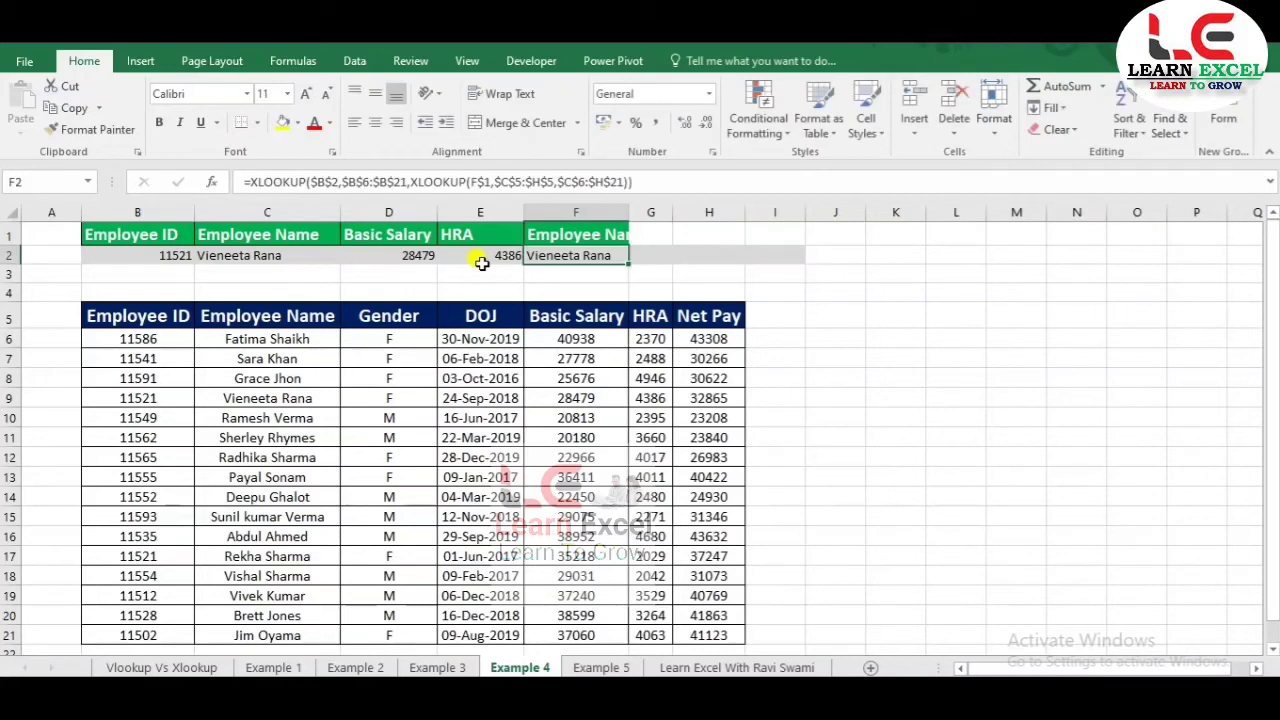
key(Up)
text(Net Pay)
key(Return)
key(Up)
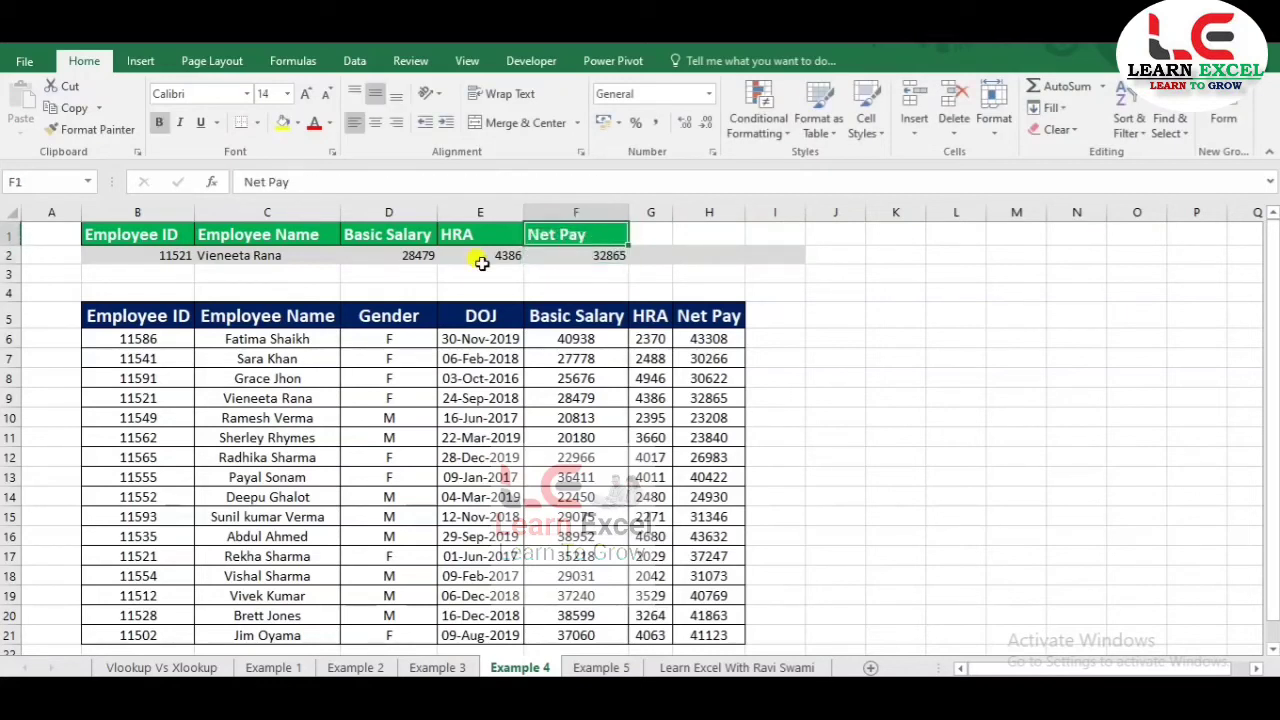
text(Gen)
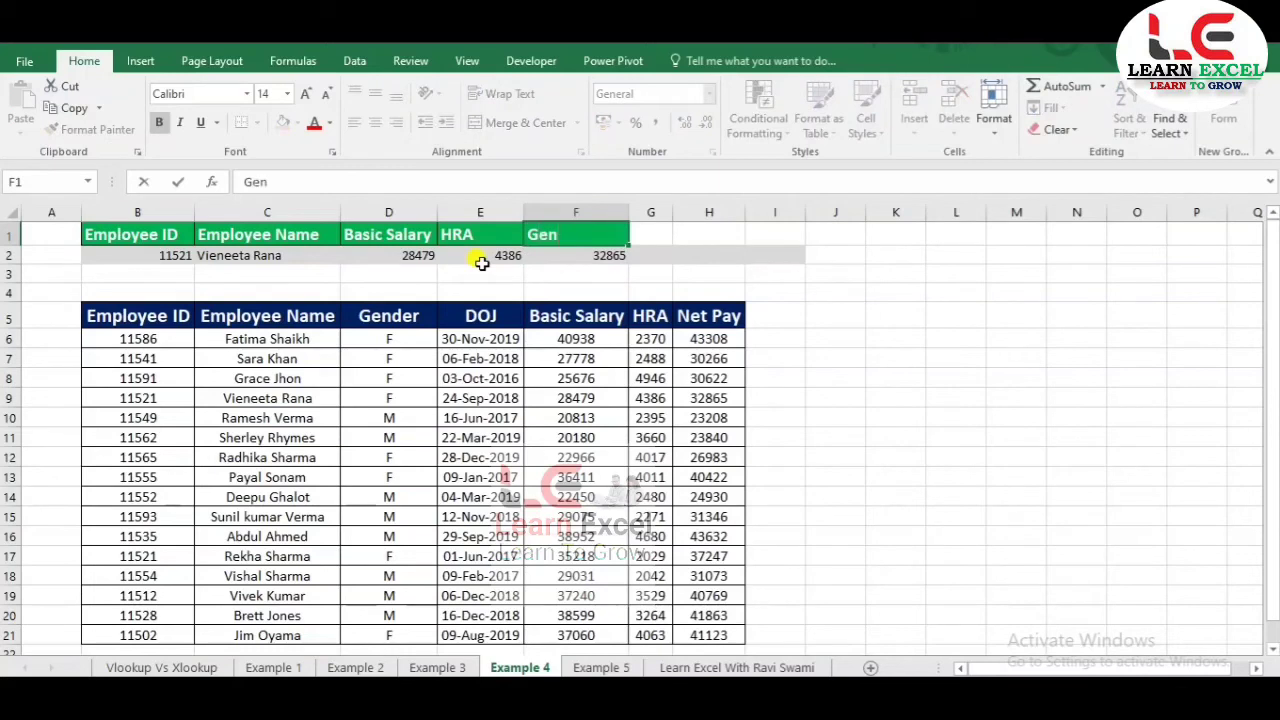
text(der)
key(Return)
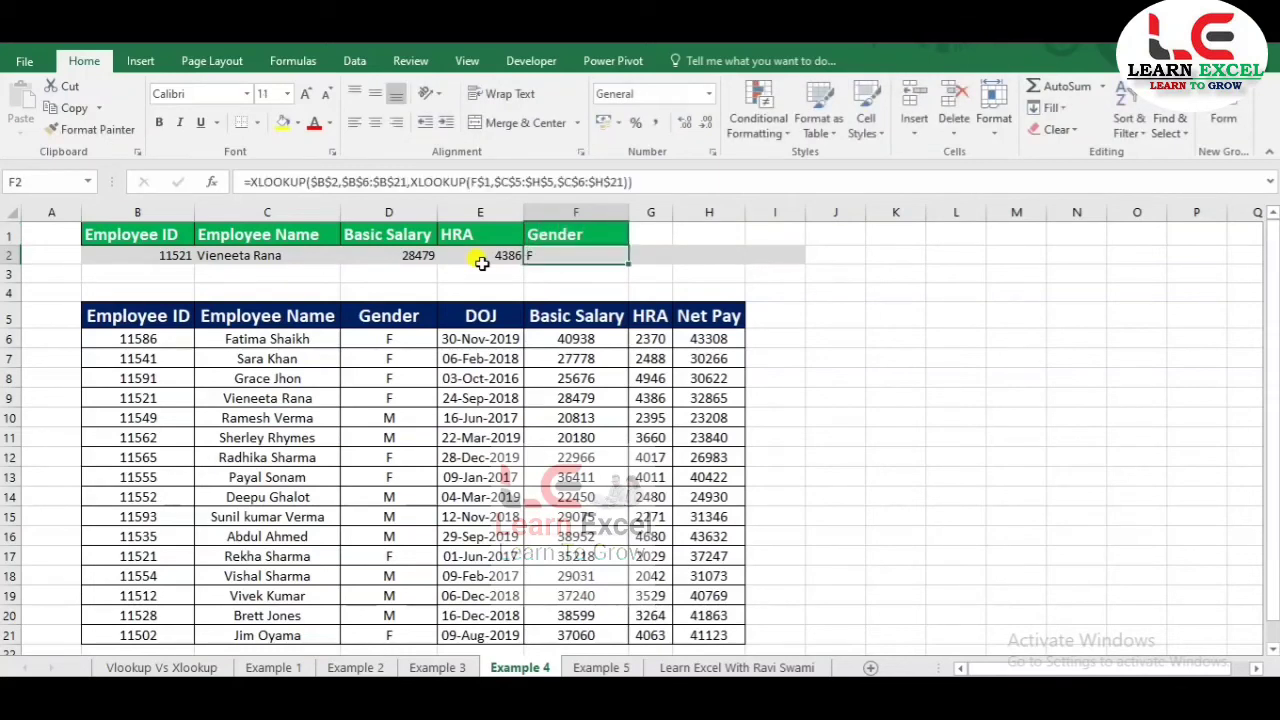
key(ctrl+z)
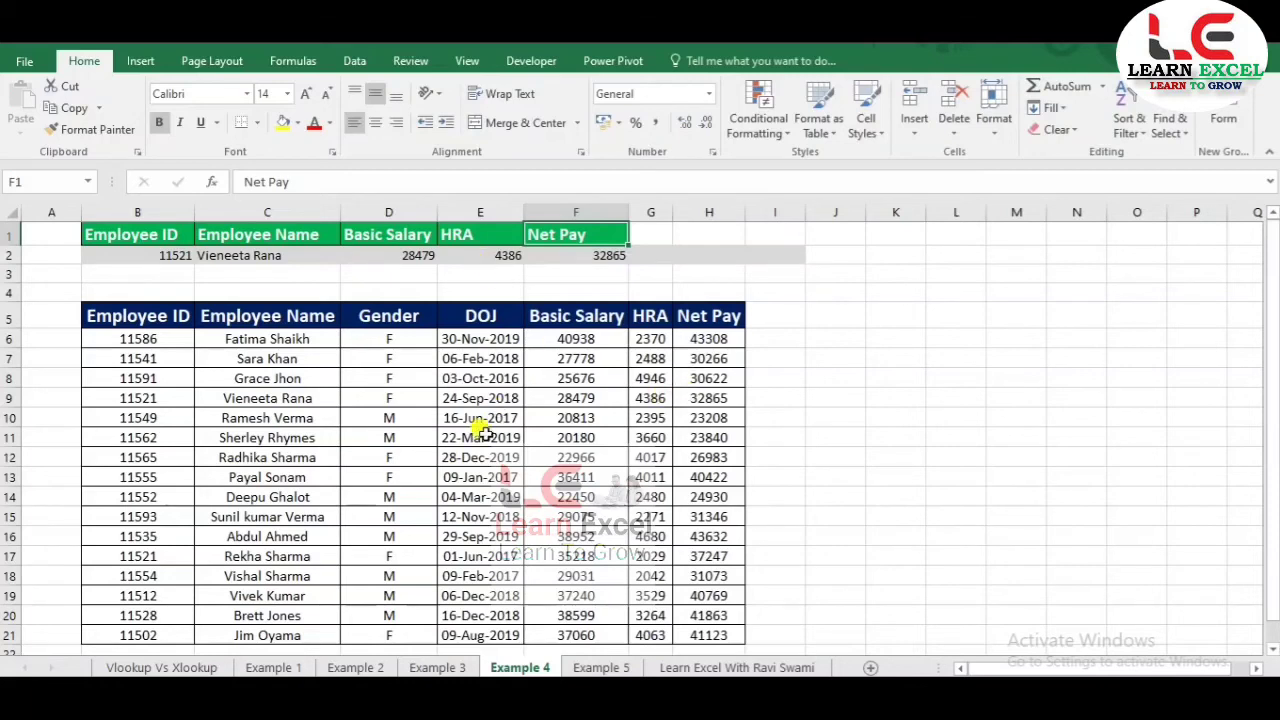
On the Example 5 sheet, begin an XLOOKUP formula in cell L3.
click(590, 664)
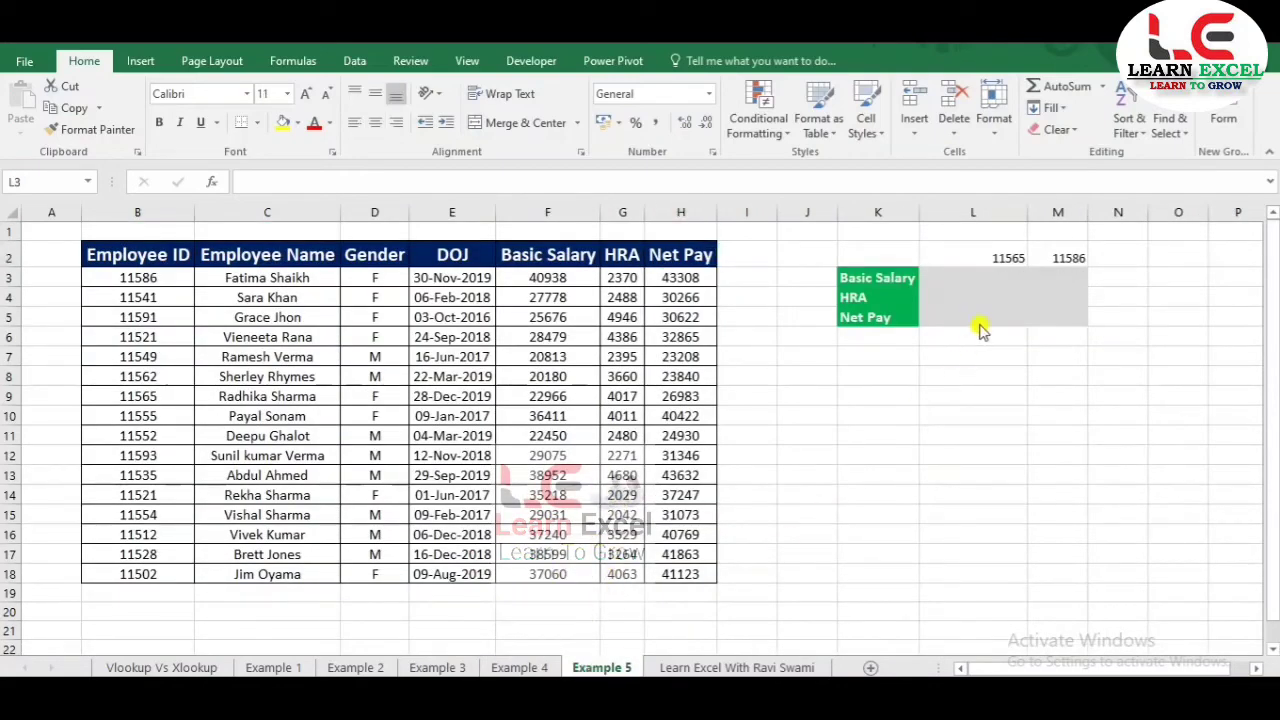
click(1003, 284)
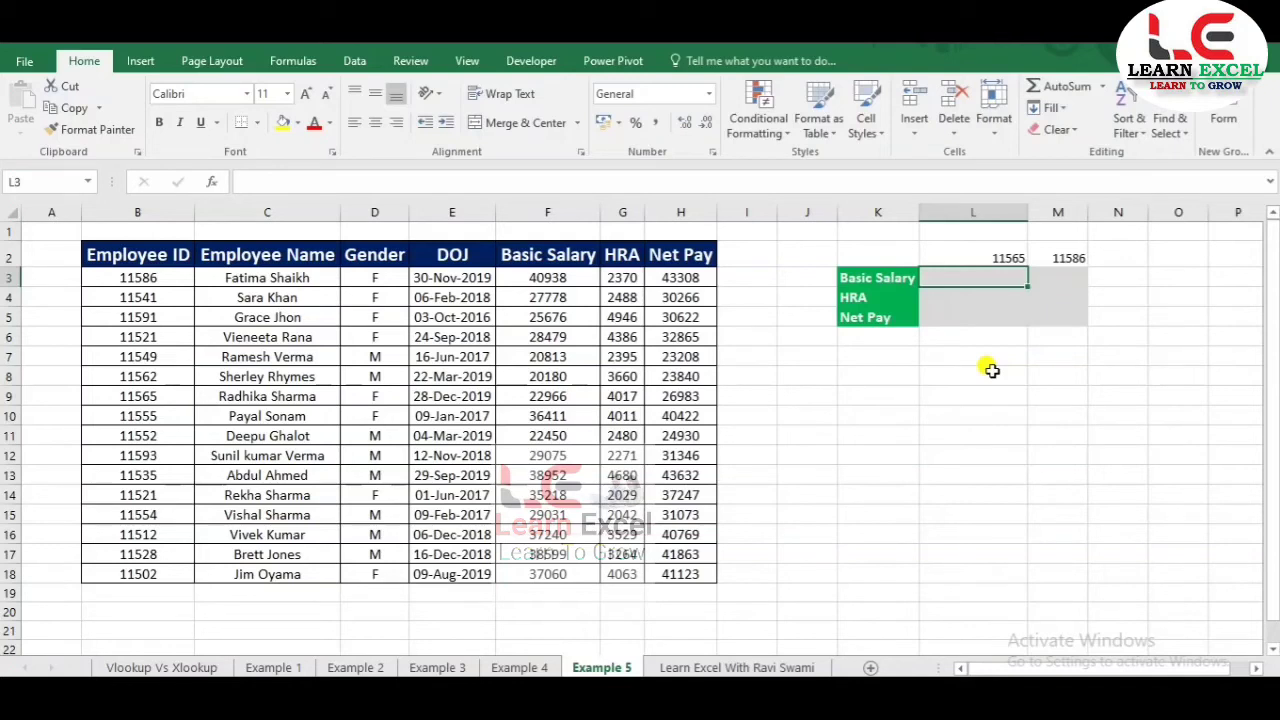
text(=)
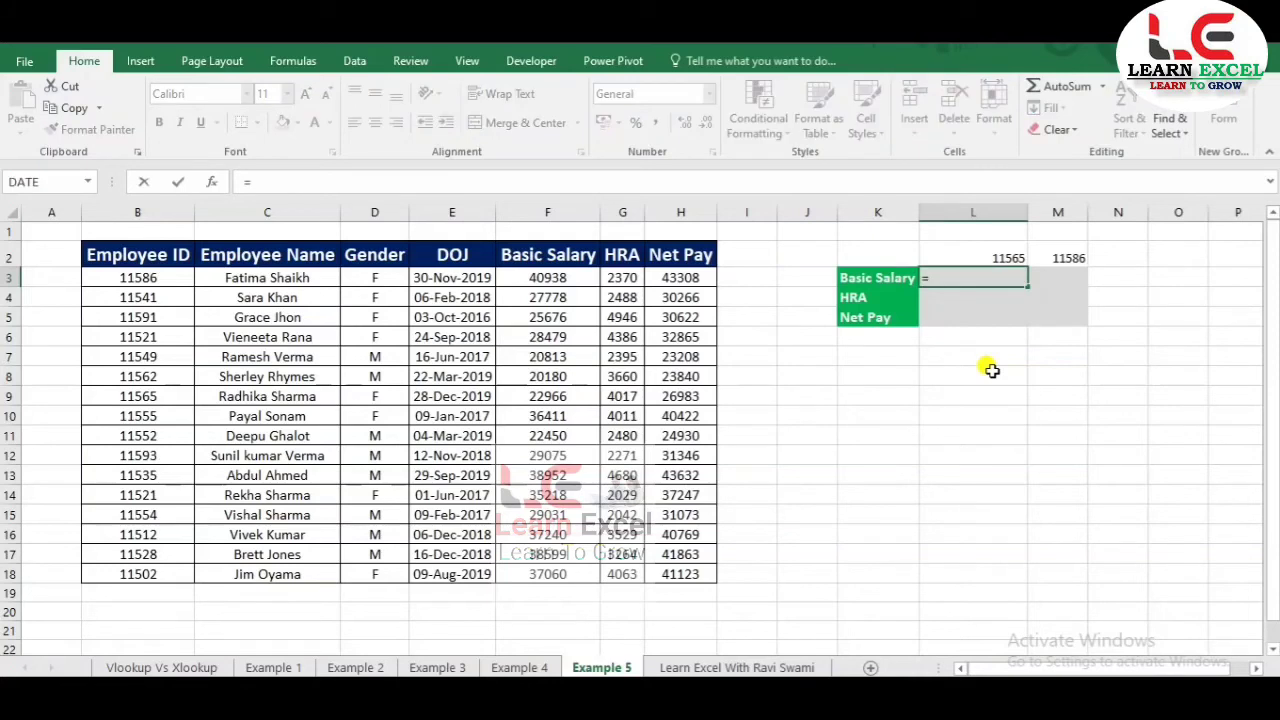
text(xl)
Build =XLOOKUP(L$2,$B$3:$B$18, in L3 and start a nested XLOOKUP as the return array.
key(Tab)
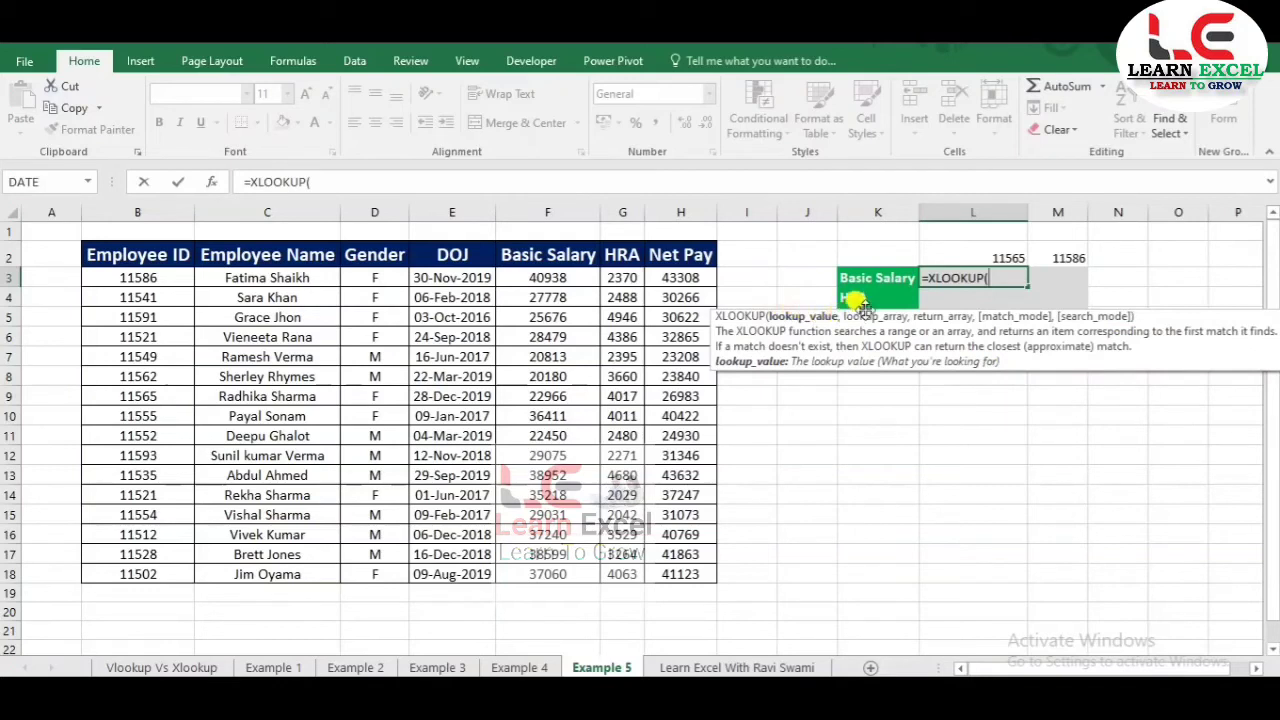
click(971, 258)
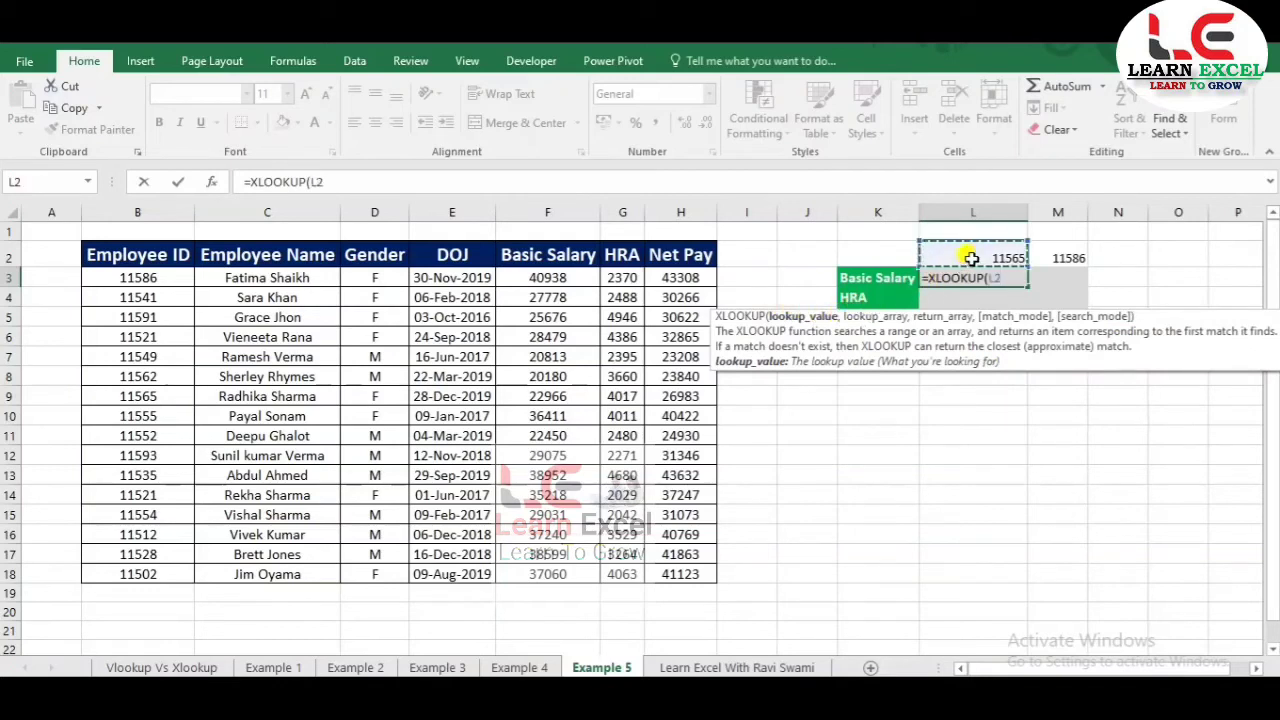
key(F4)
key(F4)
text(,)
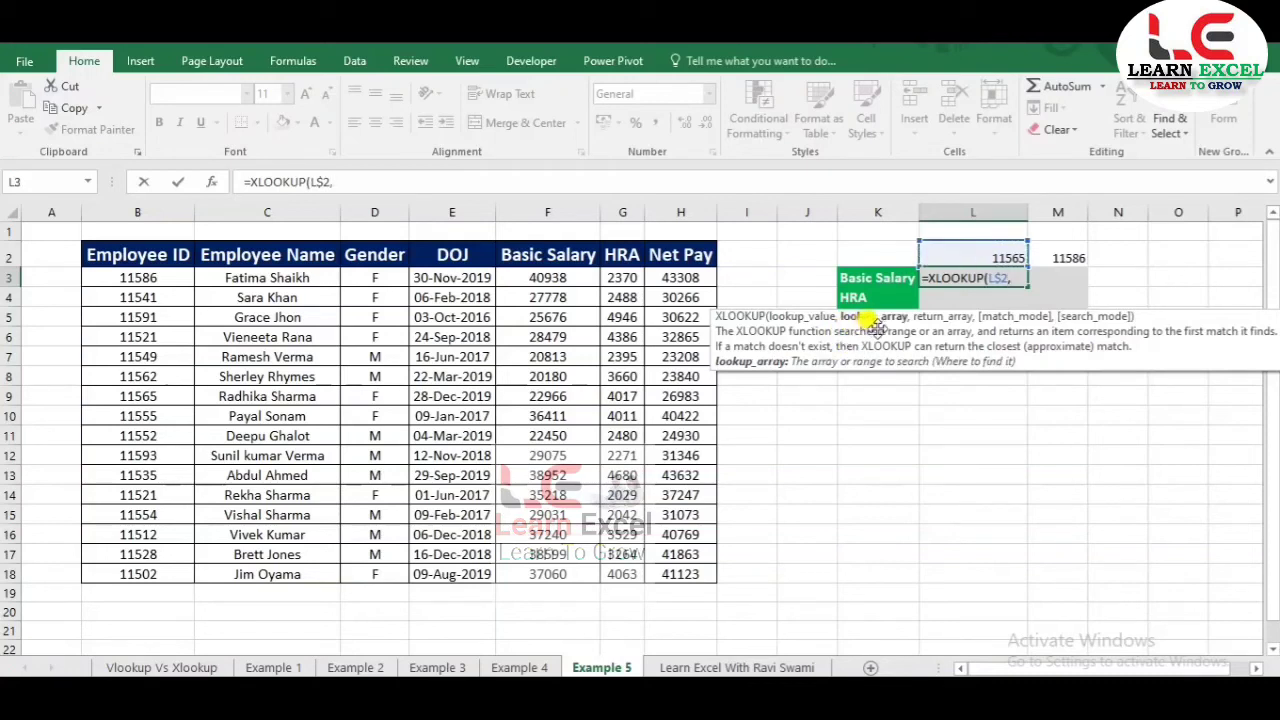
click(158, 279)
key(ctrl+shift+Down)
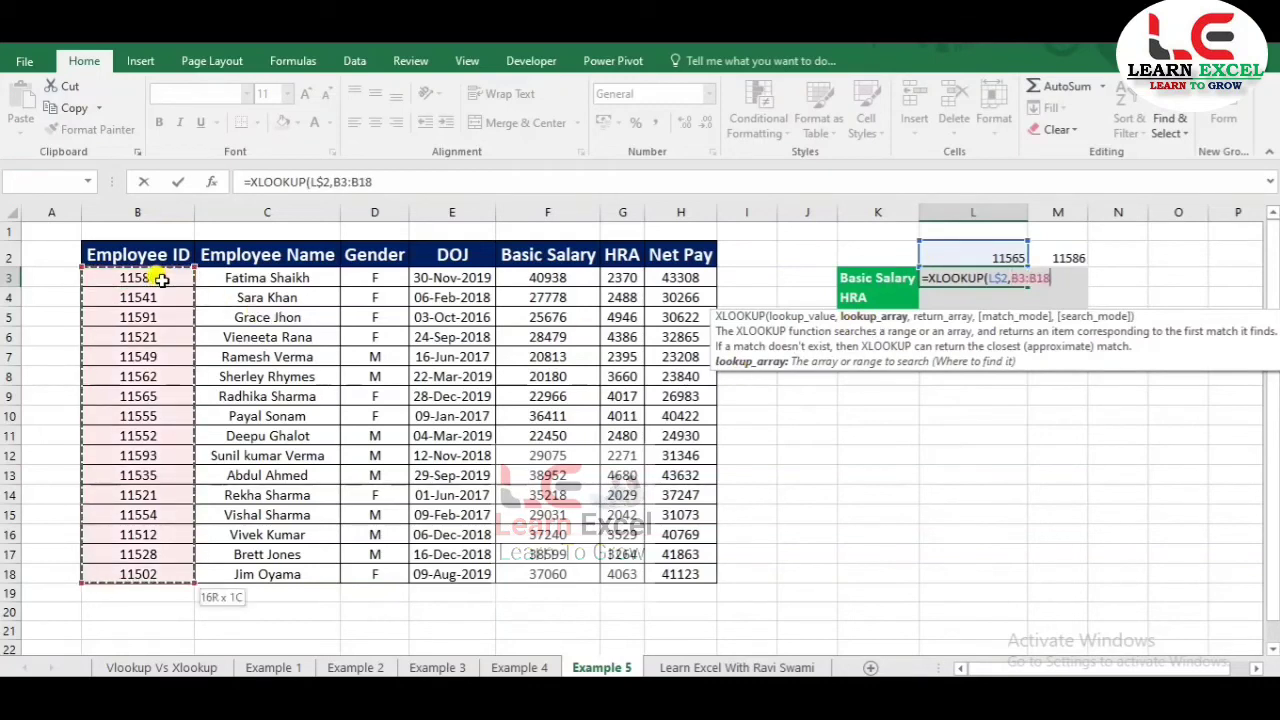
key(F4)
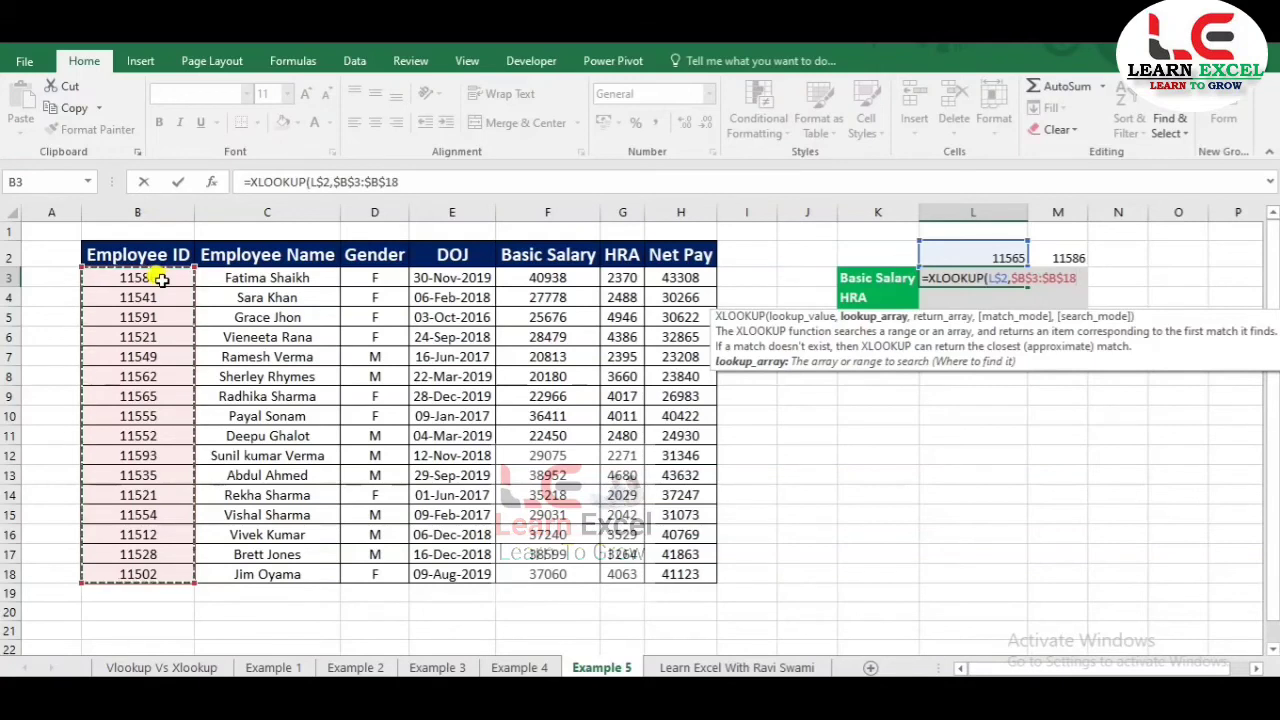
text(,)
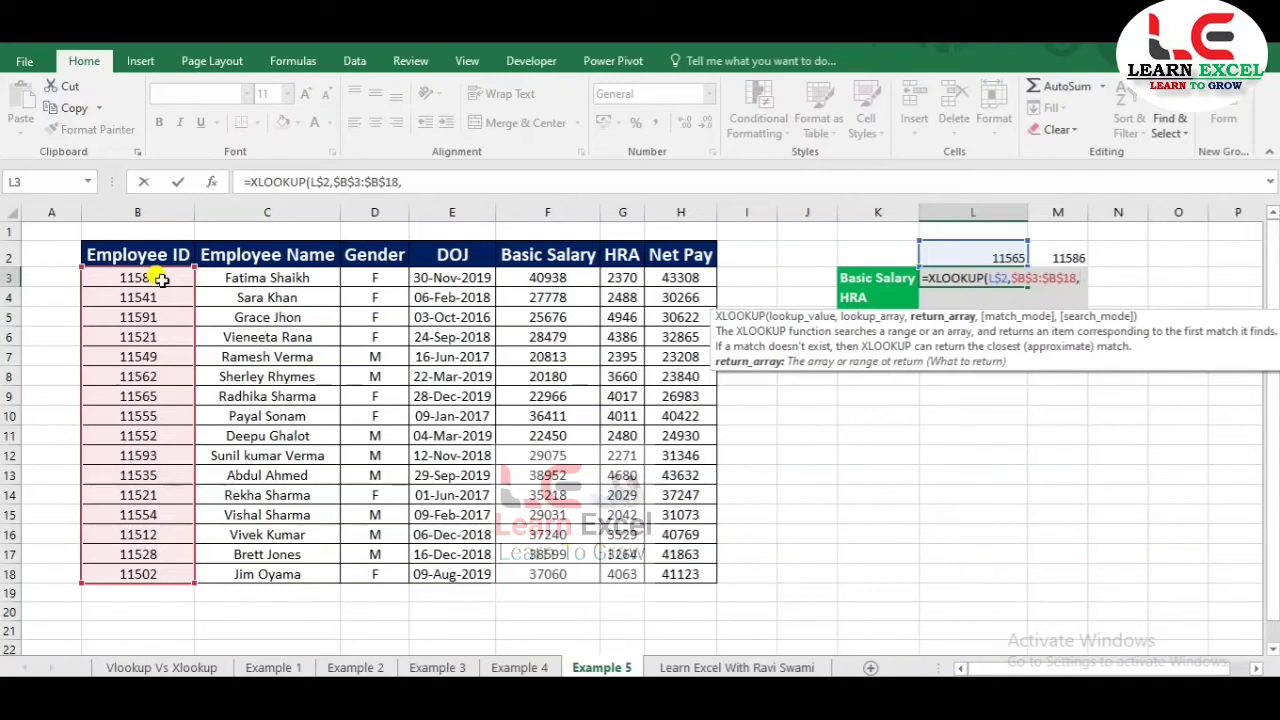
text(xlo)
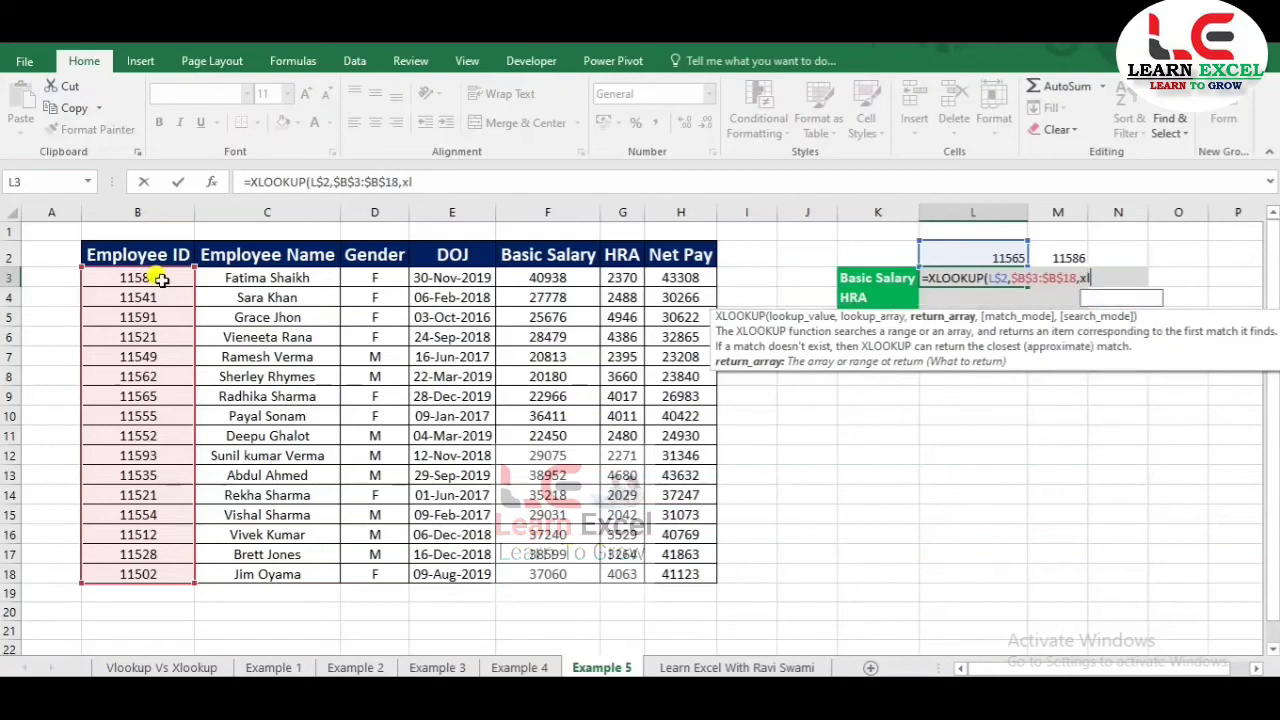
key(Tab)
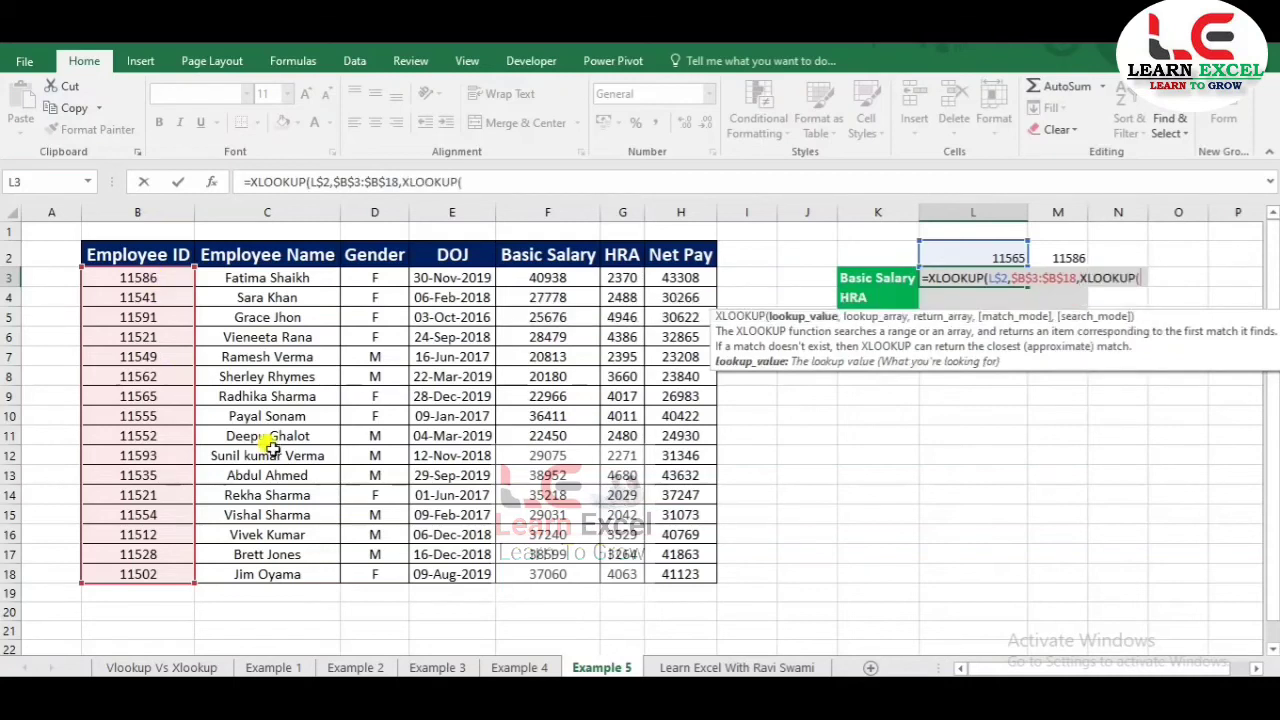
Give the inner XLOOKUP lookup value $K3 and header range $C$2:$H$2.
click(870, 279)
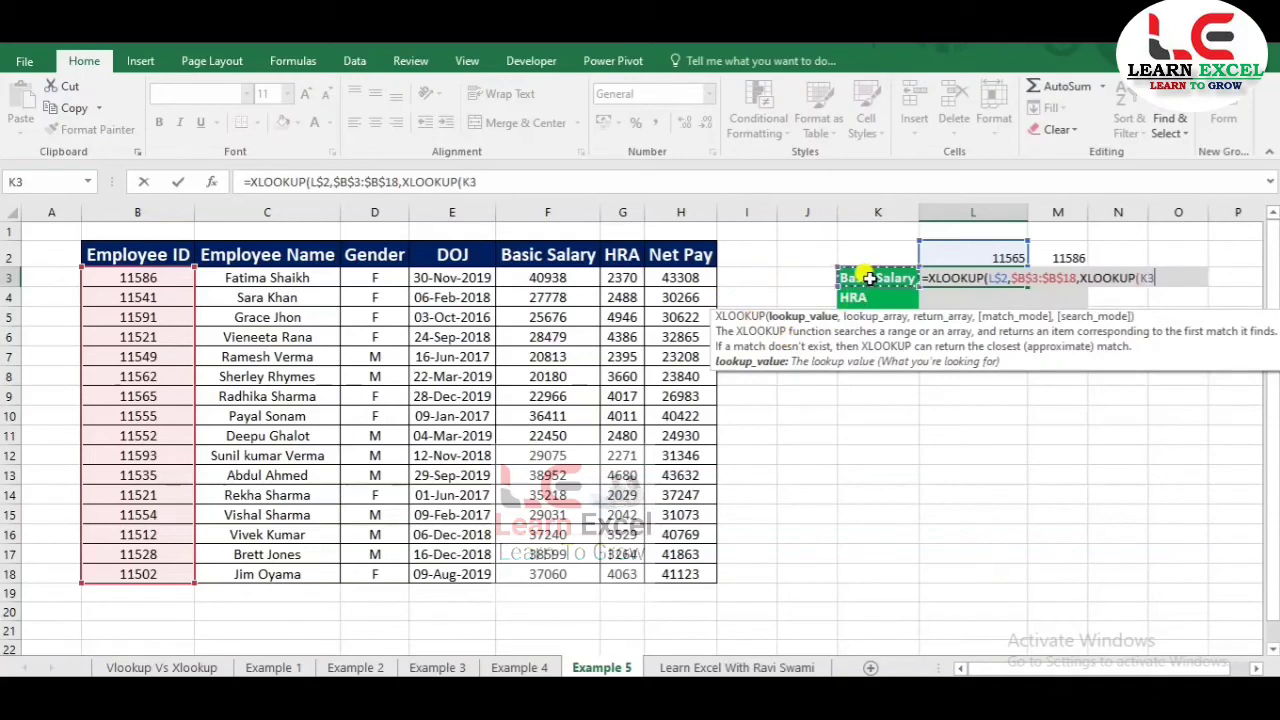
key(F4)
key(F4)
key(F4)
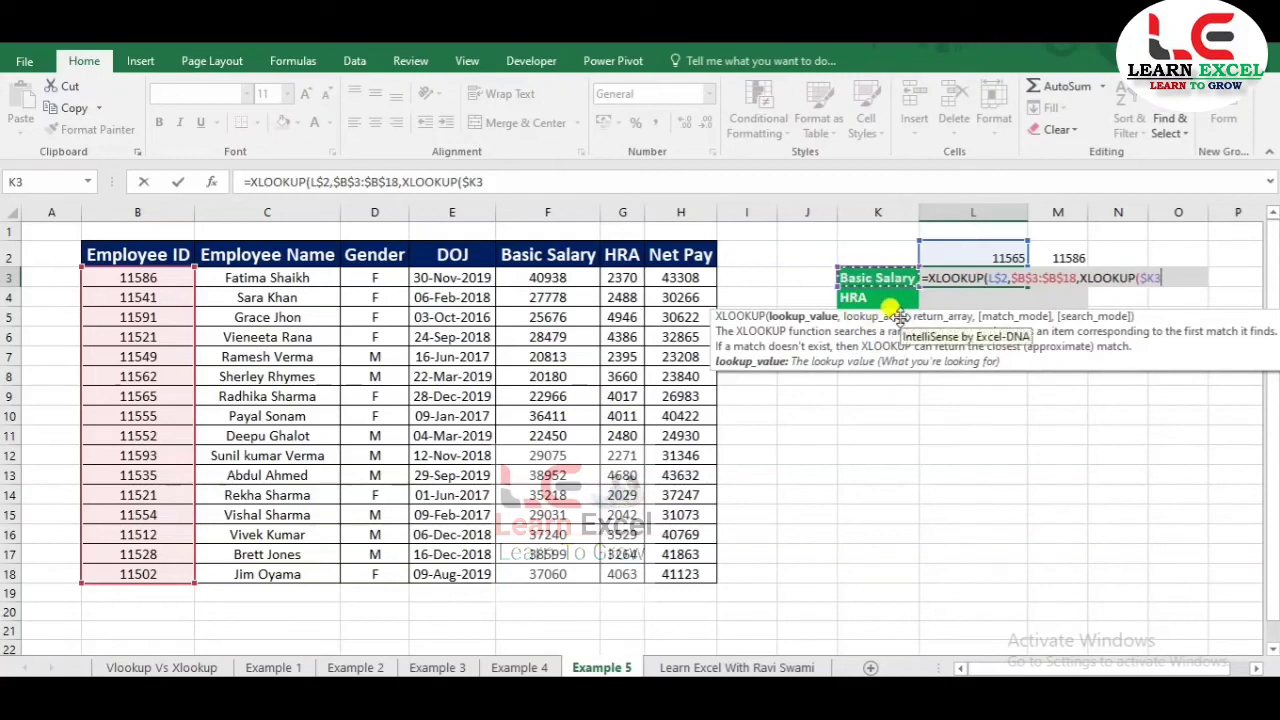
text(,)
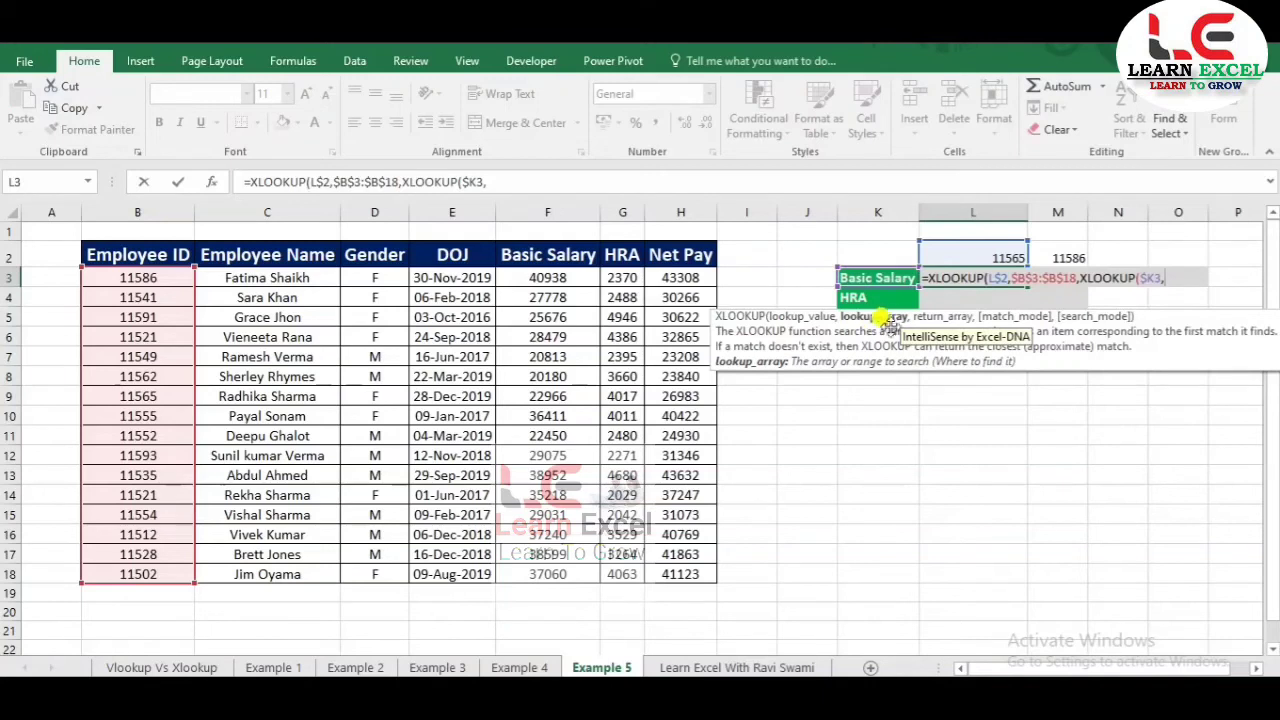
click(271, 256)
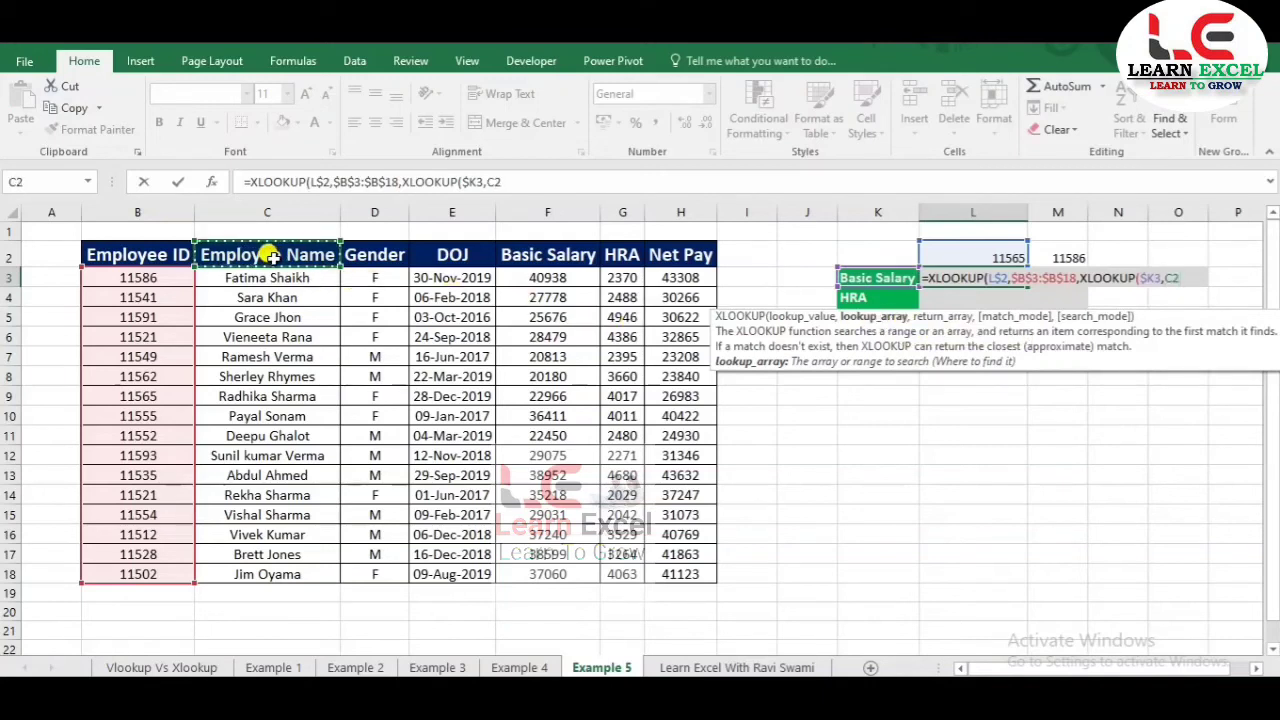
key(ctrl+shift+Right)
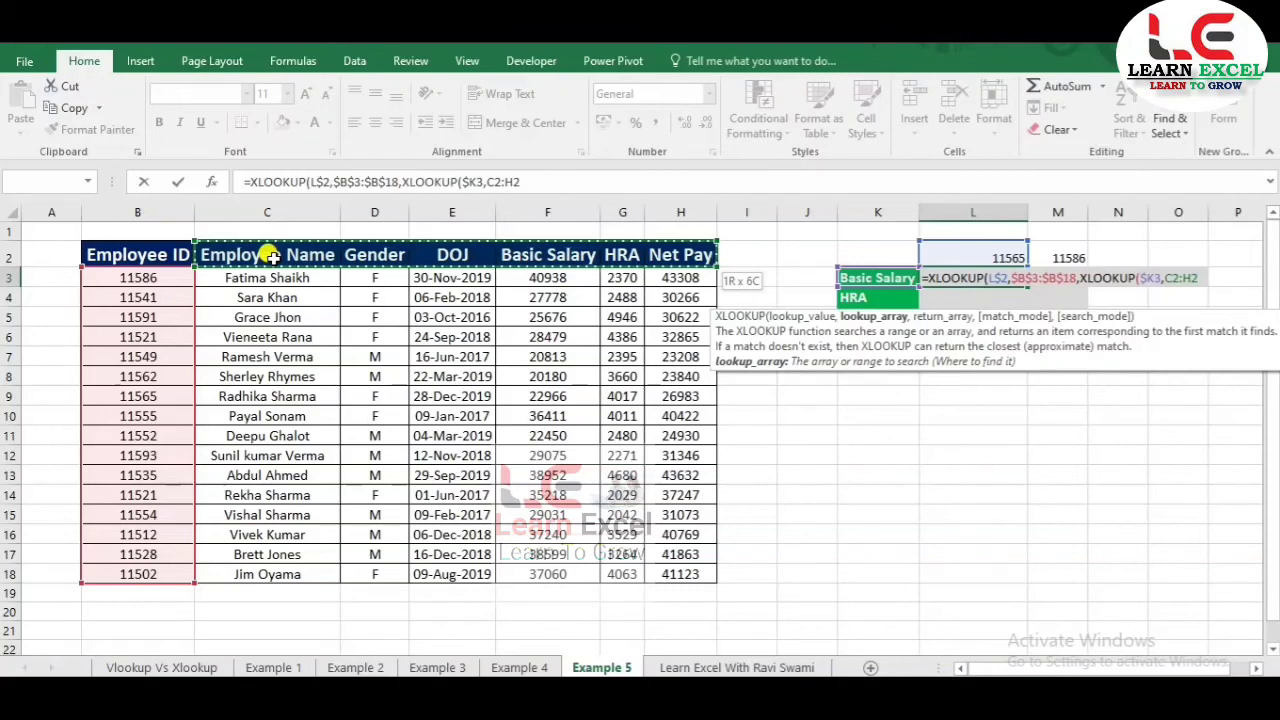
key(F4)
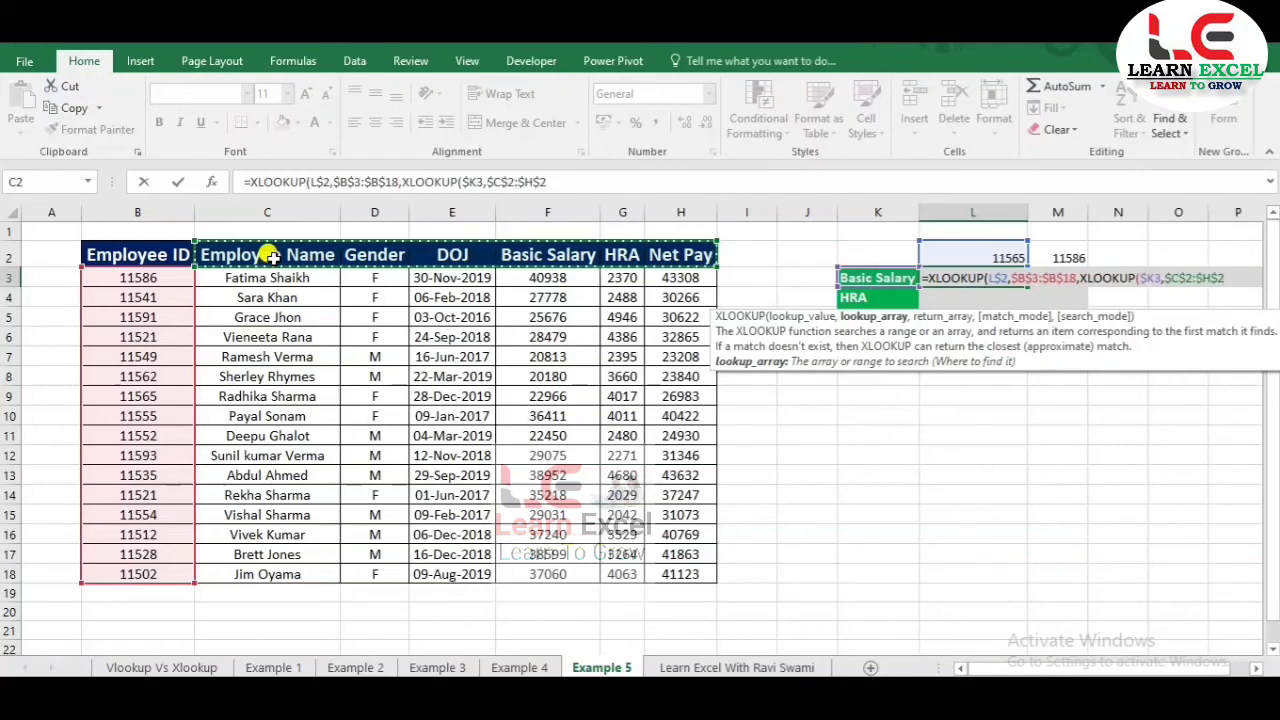
text(,)
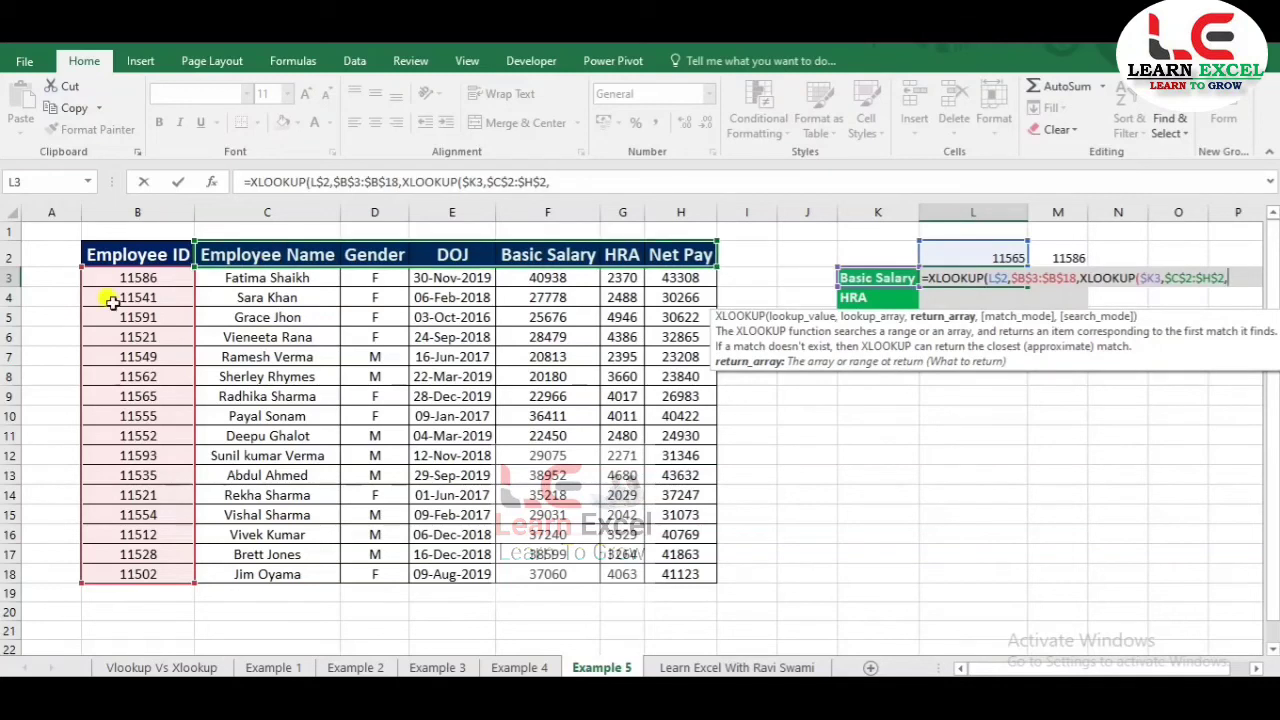
Add data range $C$3:$H$18 with match mode 1 and commit, returning 22966.
click(302, 279)
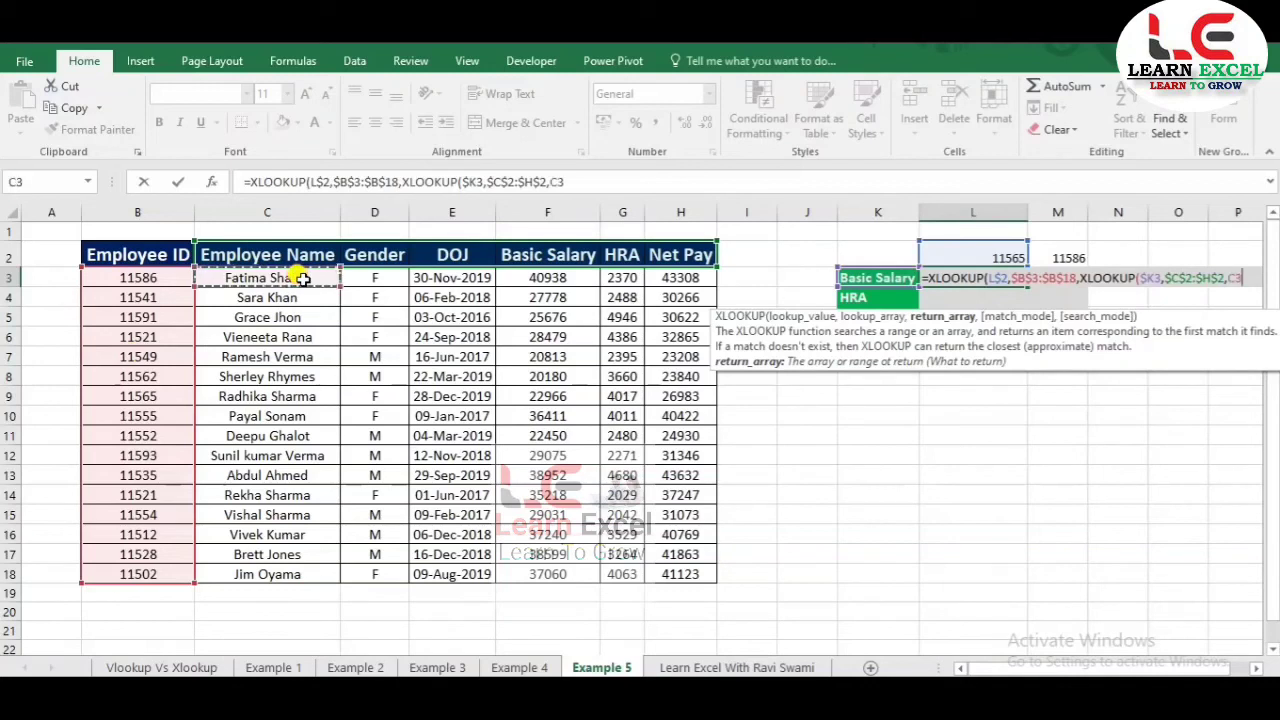
key(ctrl+shift+Right)
key(ctrl+shift+Down)
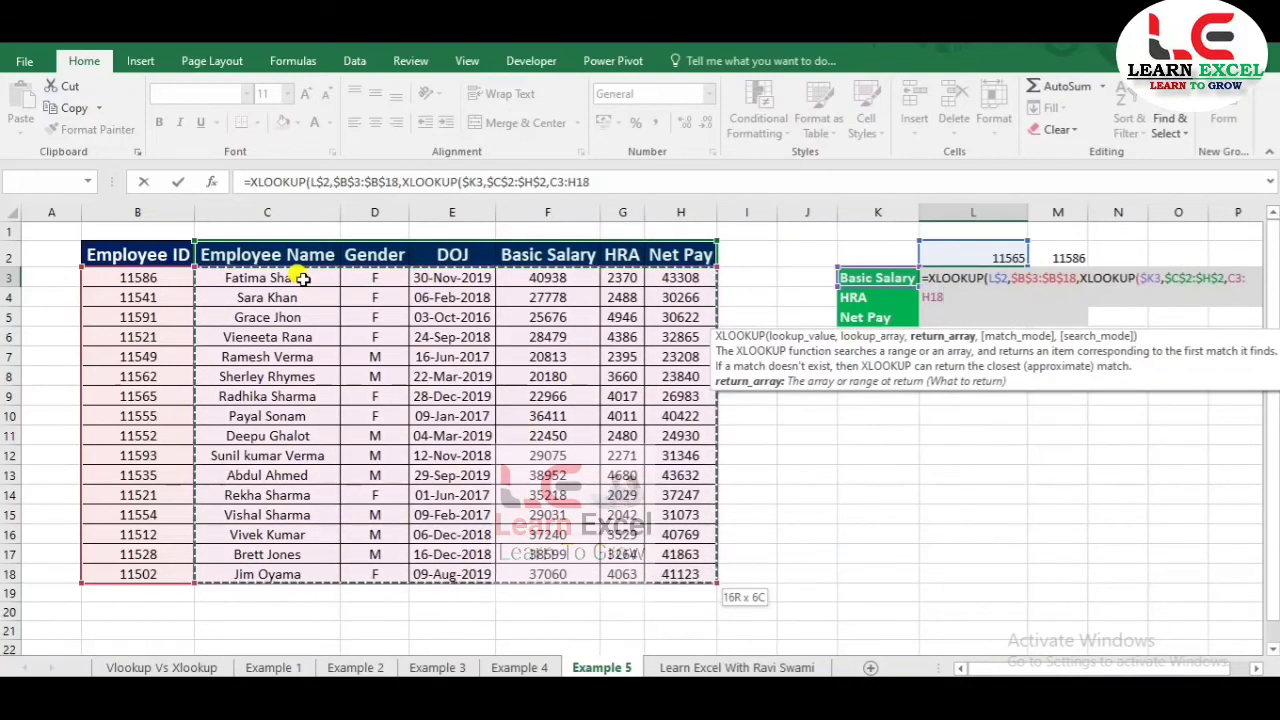
key(F4)
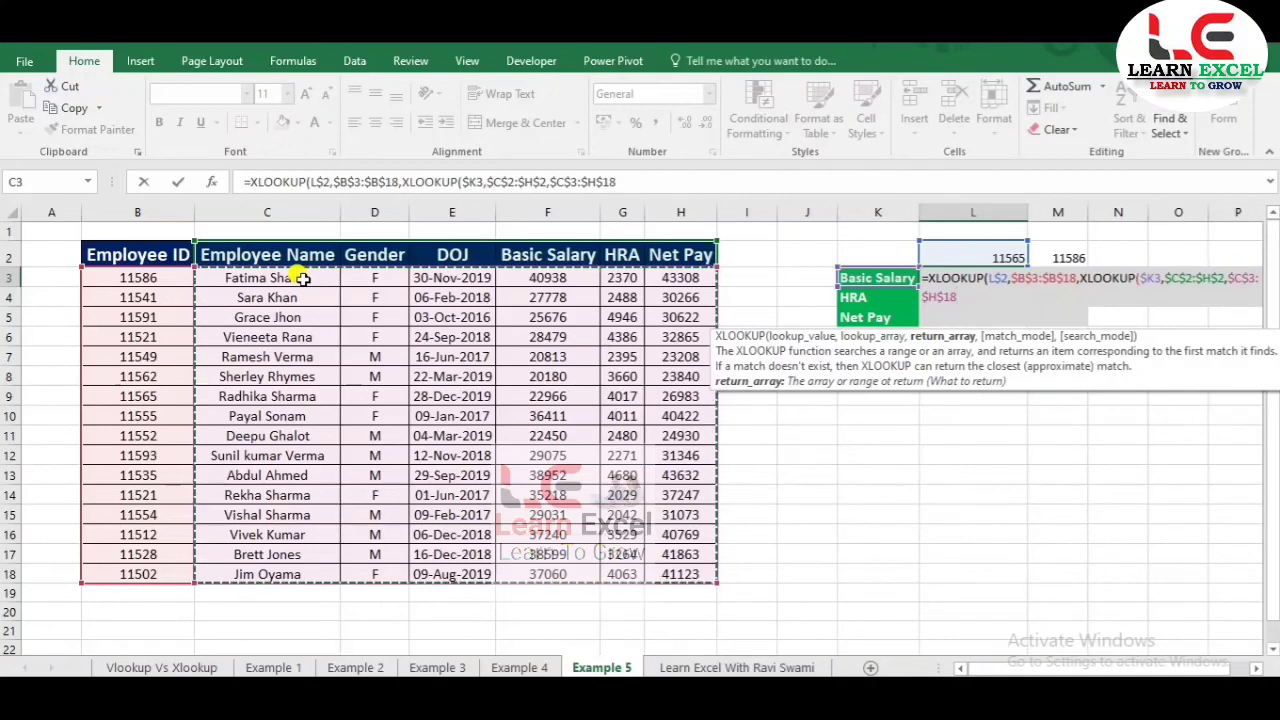
text(,)
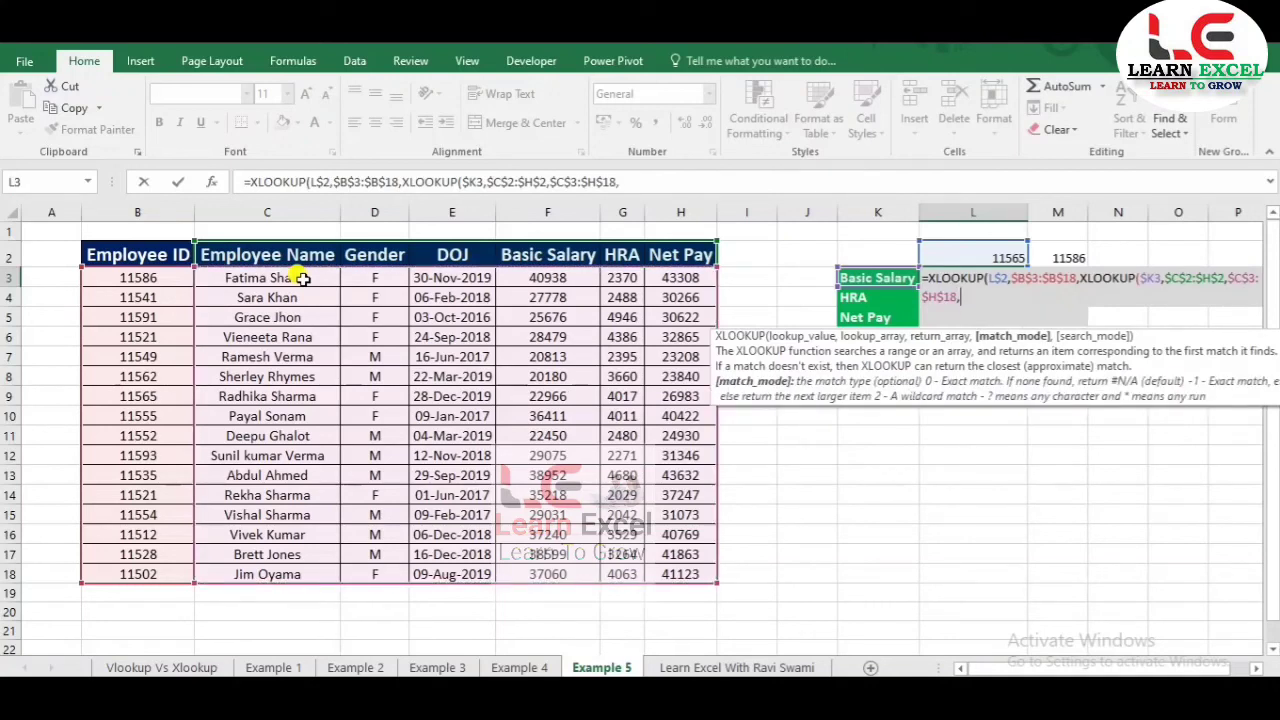
text(1)
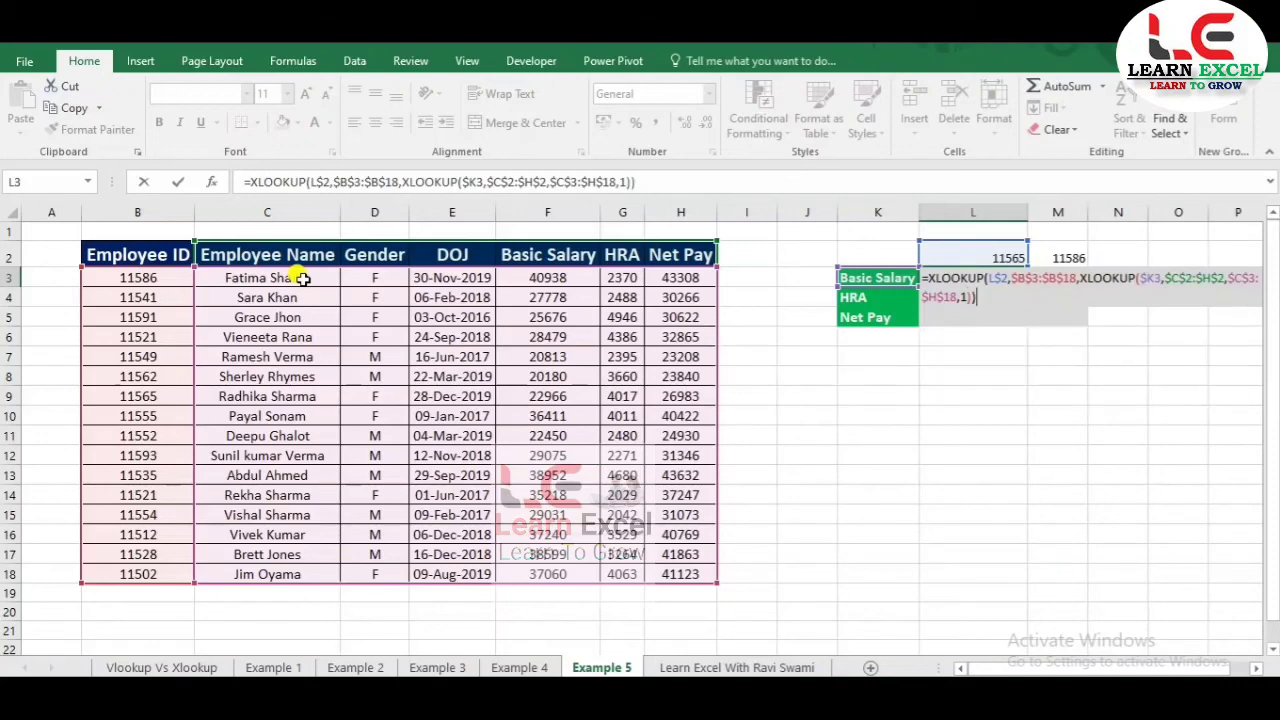
key(Return)
key(Up)
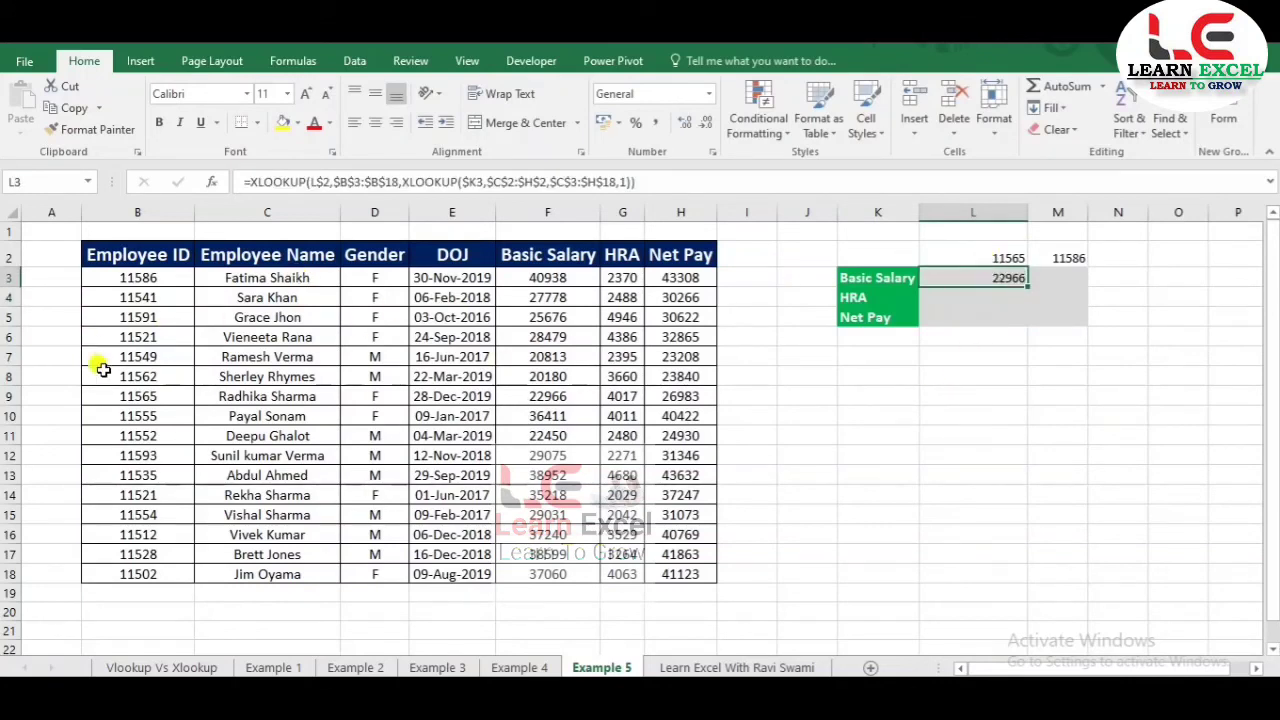
Check employee 11565's Basic Salary 22966, HRA 4017 and Net Pay in row 9.
click(158, 398)
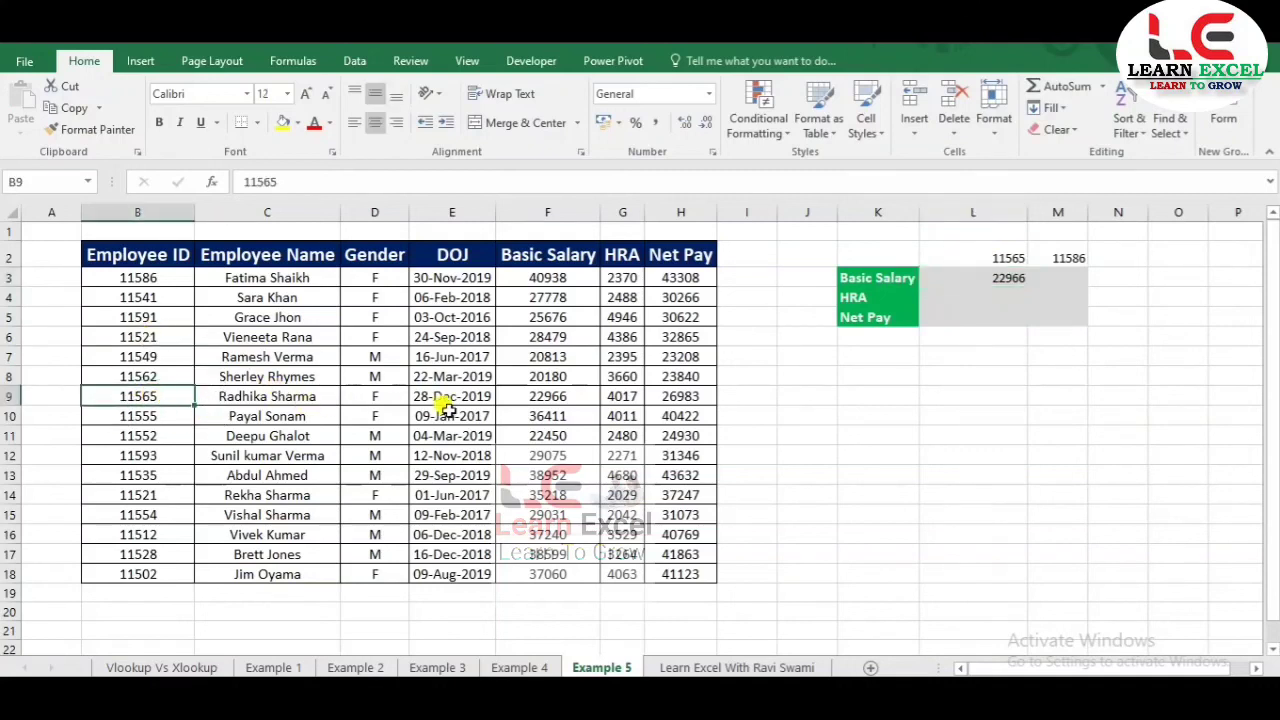
click(522, 400)
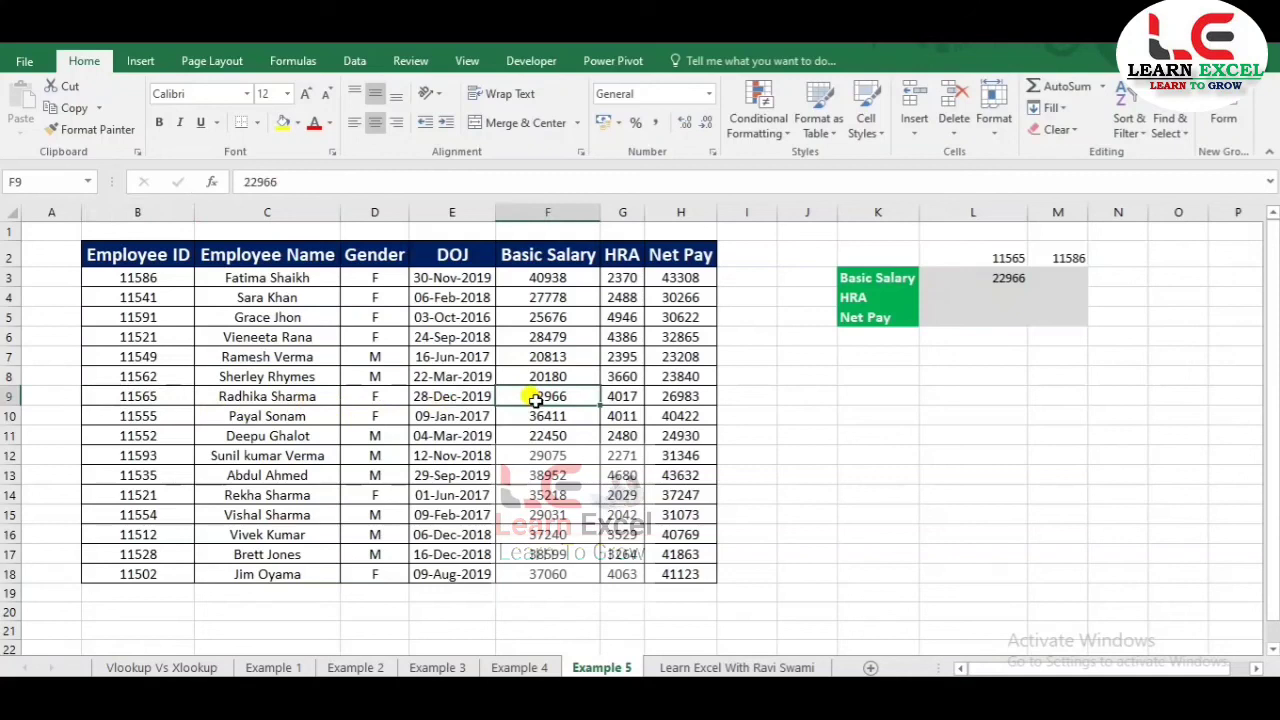
click(622, 398)
click(677, 396)
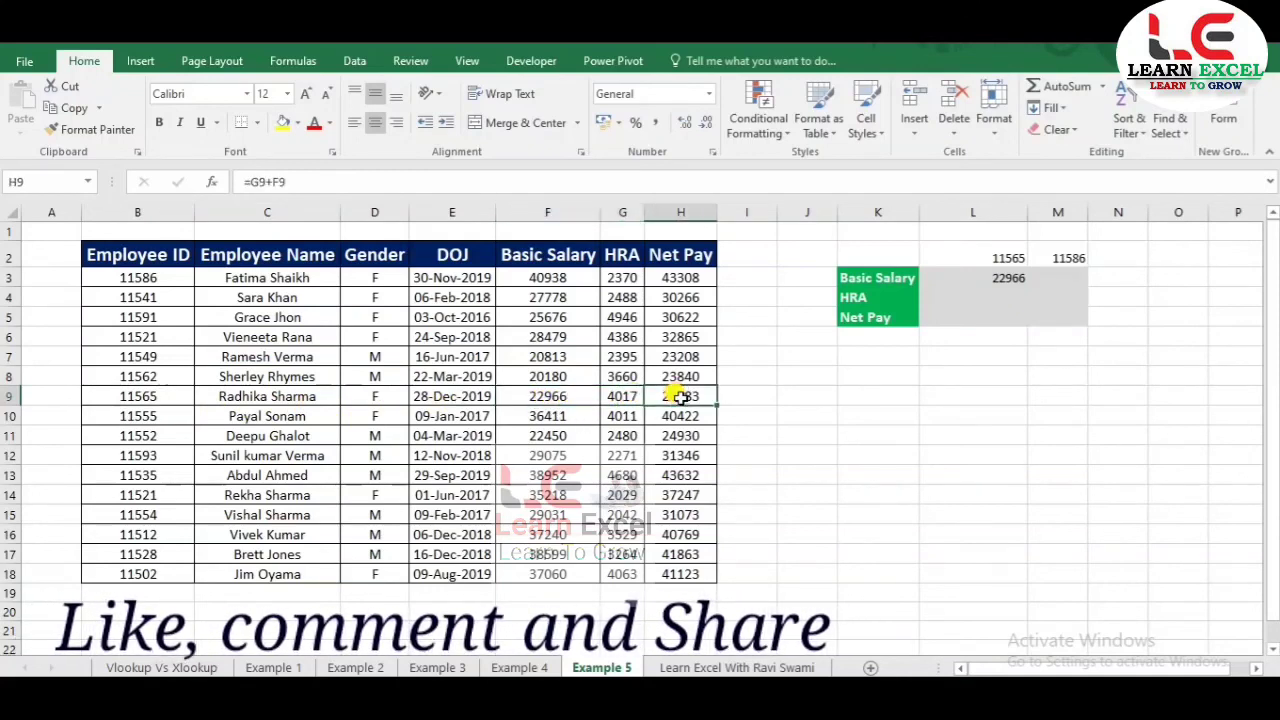
Fill the L3 formula down to L5, adding HRA 4017 and Net Pay 26983.
click(967, 280)
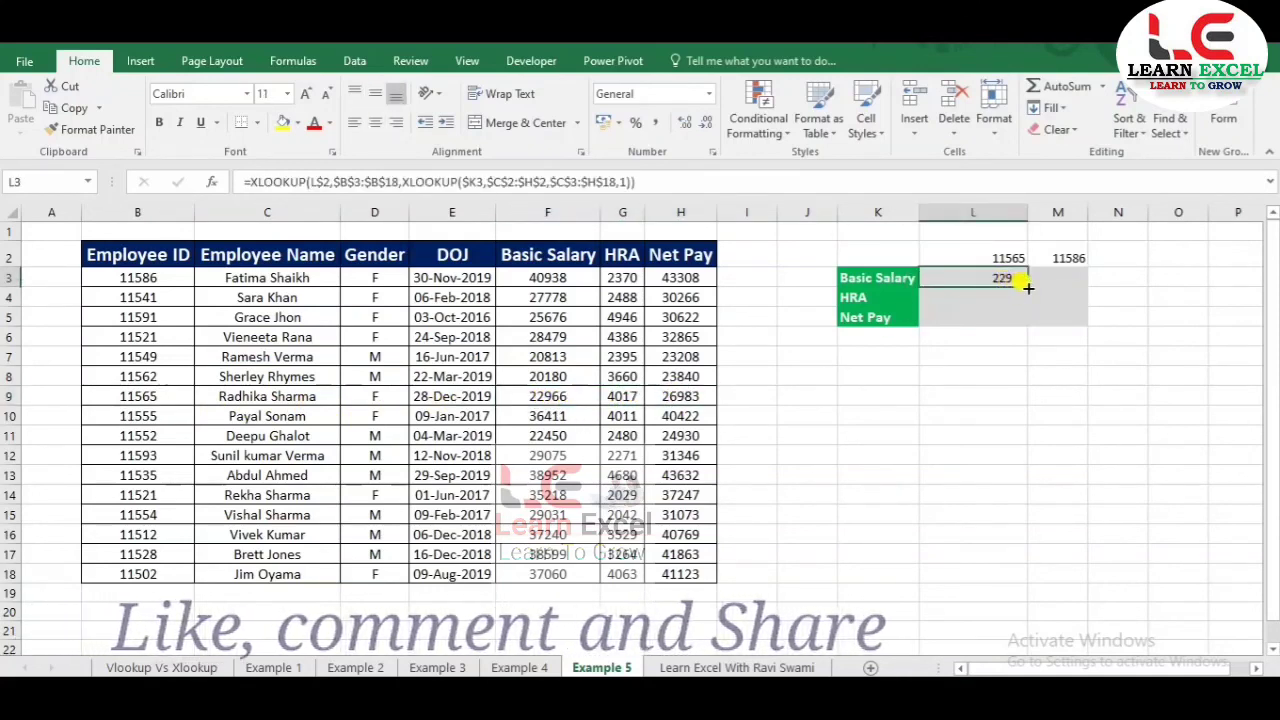
double_click(1027, 287)
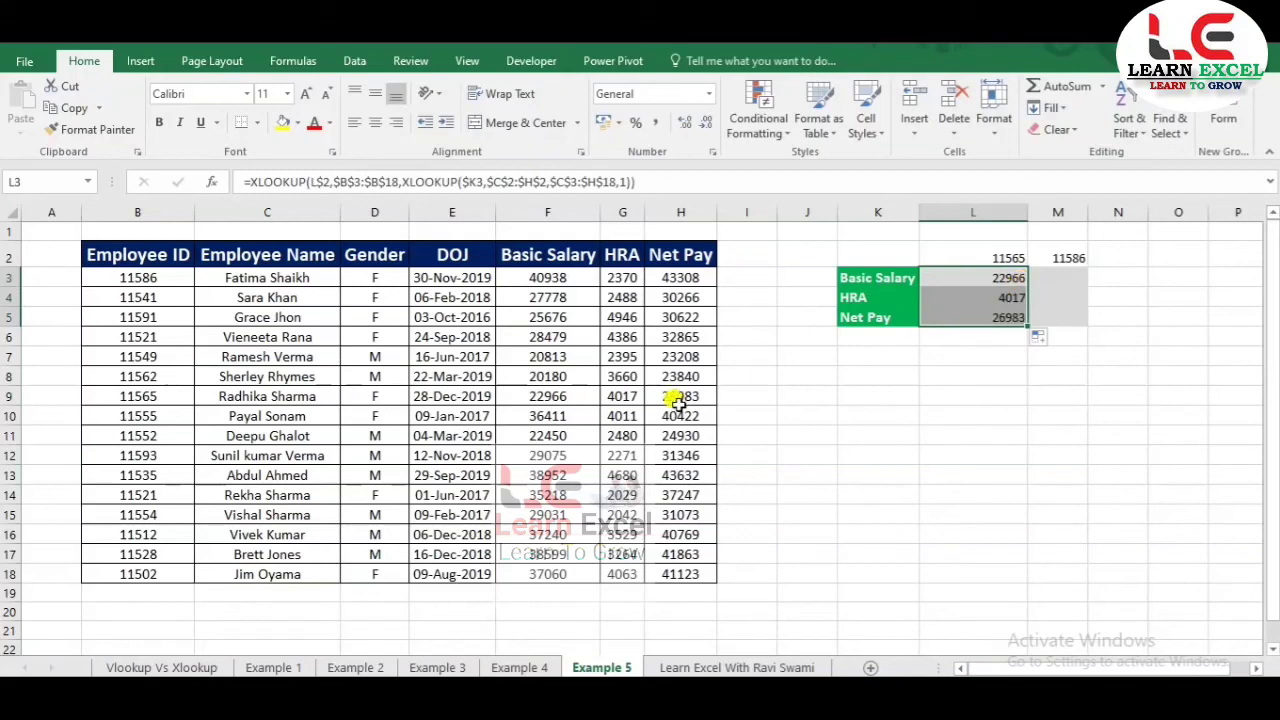
drag(677, 398, 548, 397)
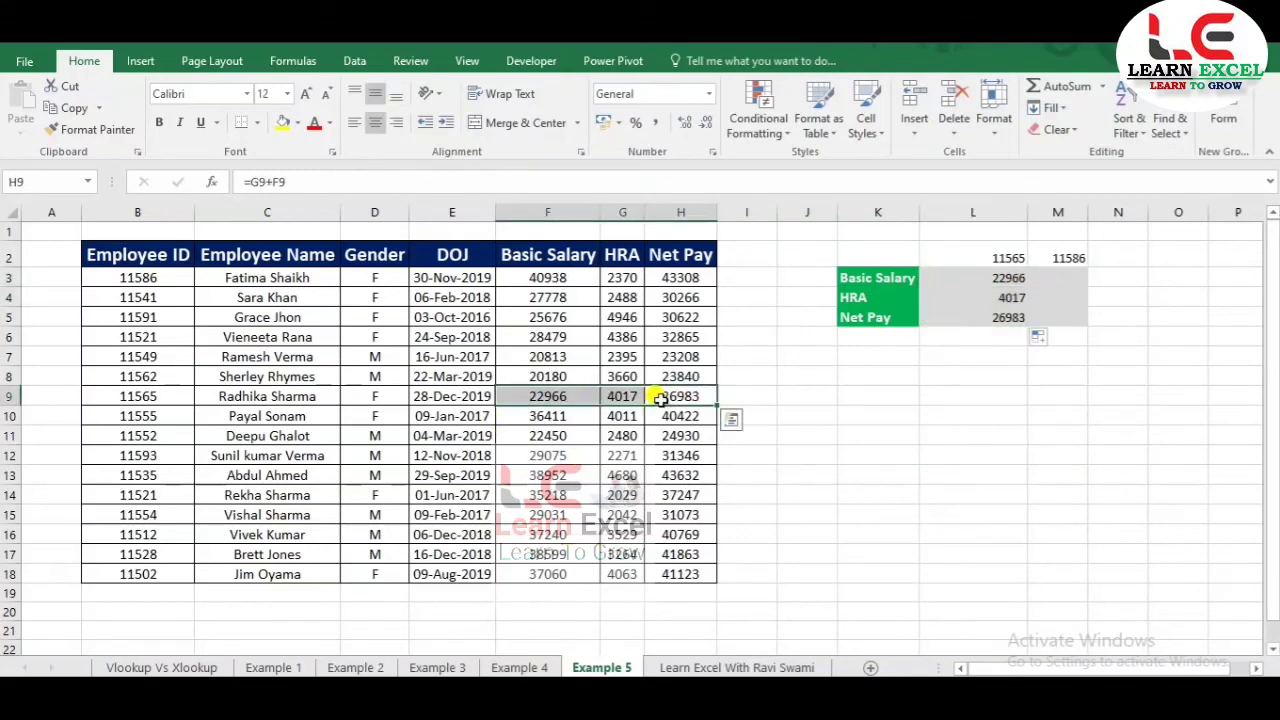
click(982, 278)
Fill the L3:L5 lookup formulas right into M3:M5 for employee 11586.
key(shift+Down)
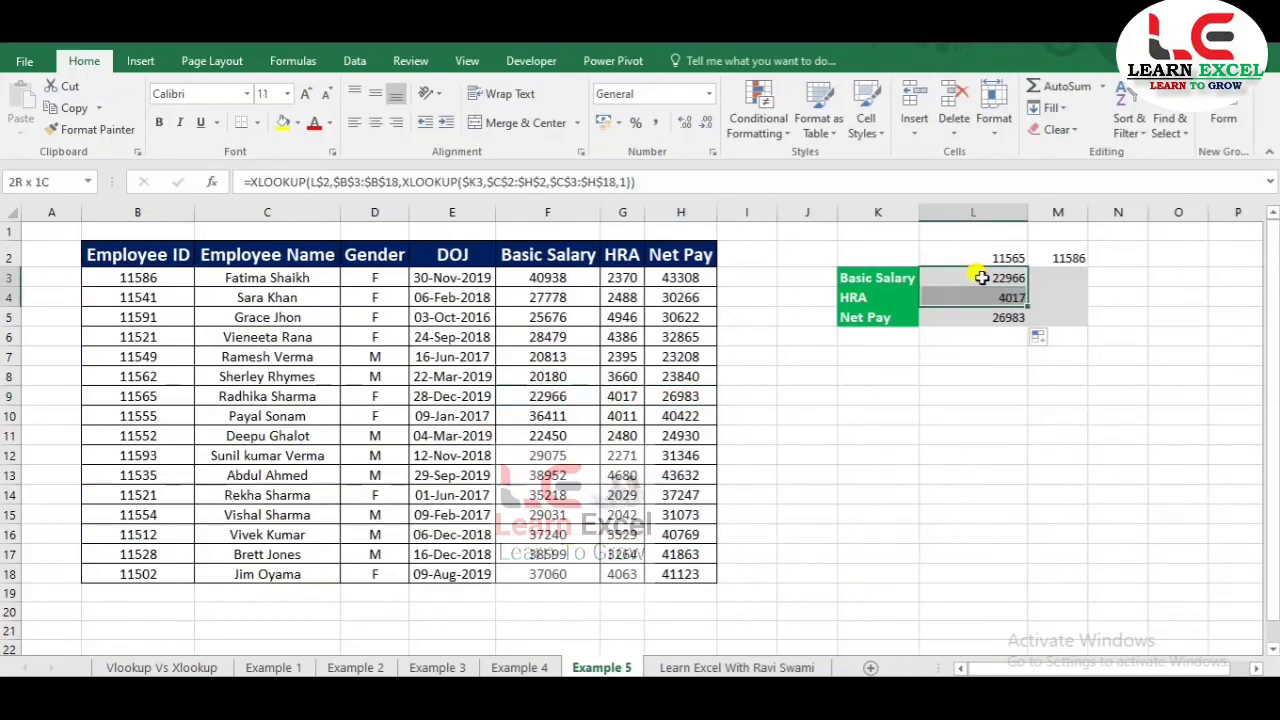
key(shift+Down)
key(shift+Right)
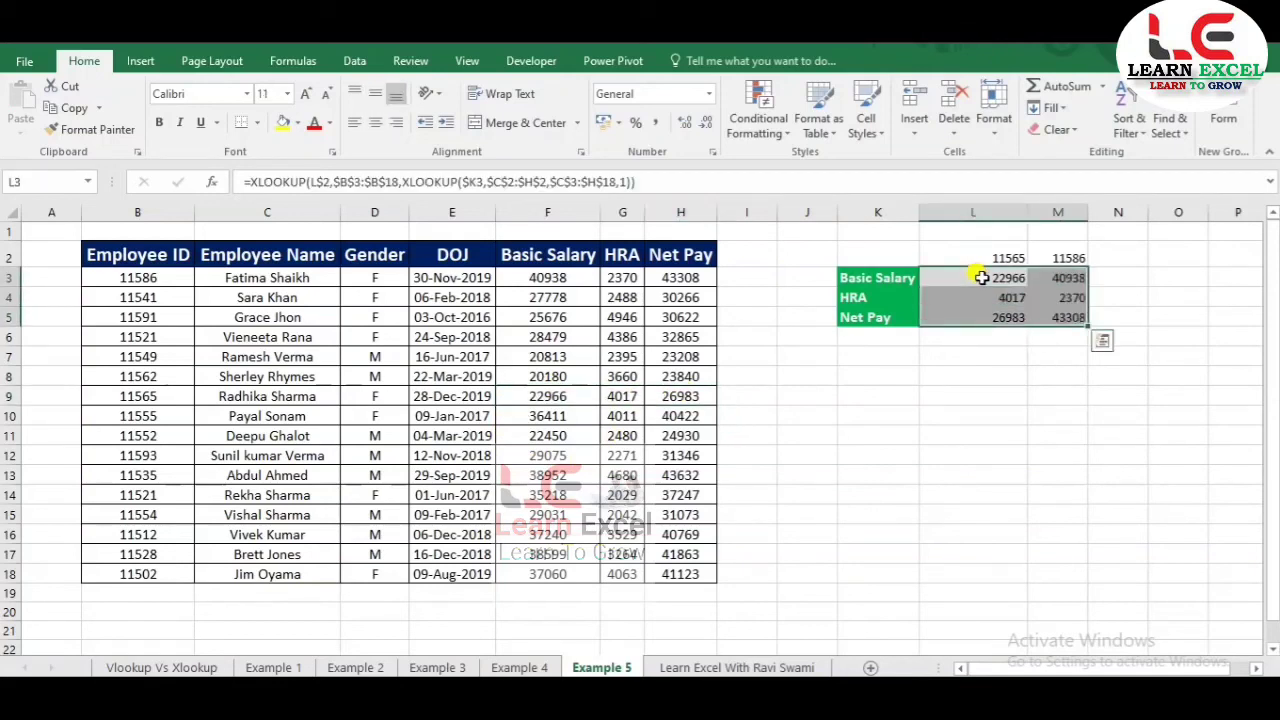
click(1065, 274)
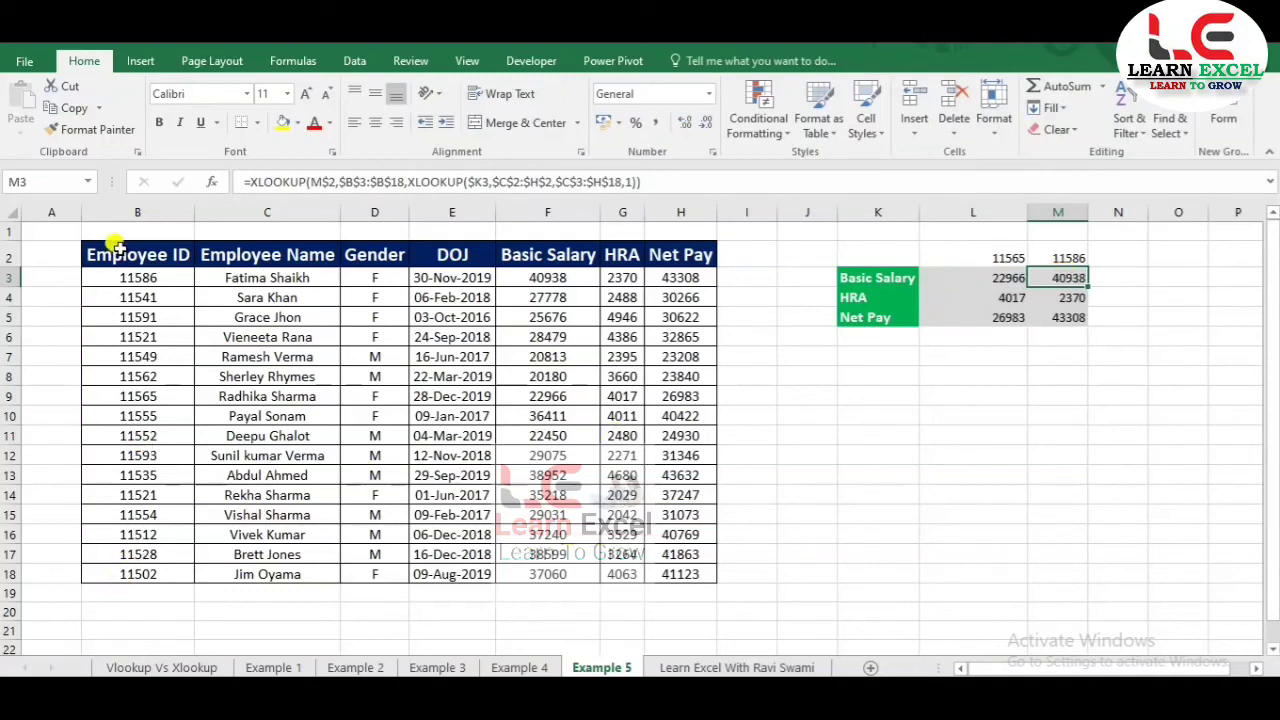
Check that M3:M5 match row 3's figures: 40938, 2370 and 43308 for ID 11586.
click(145, 277)
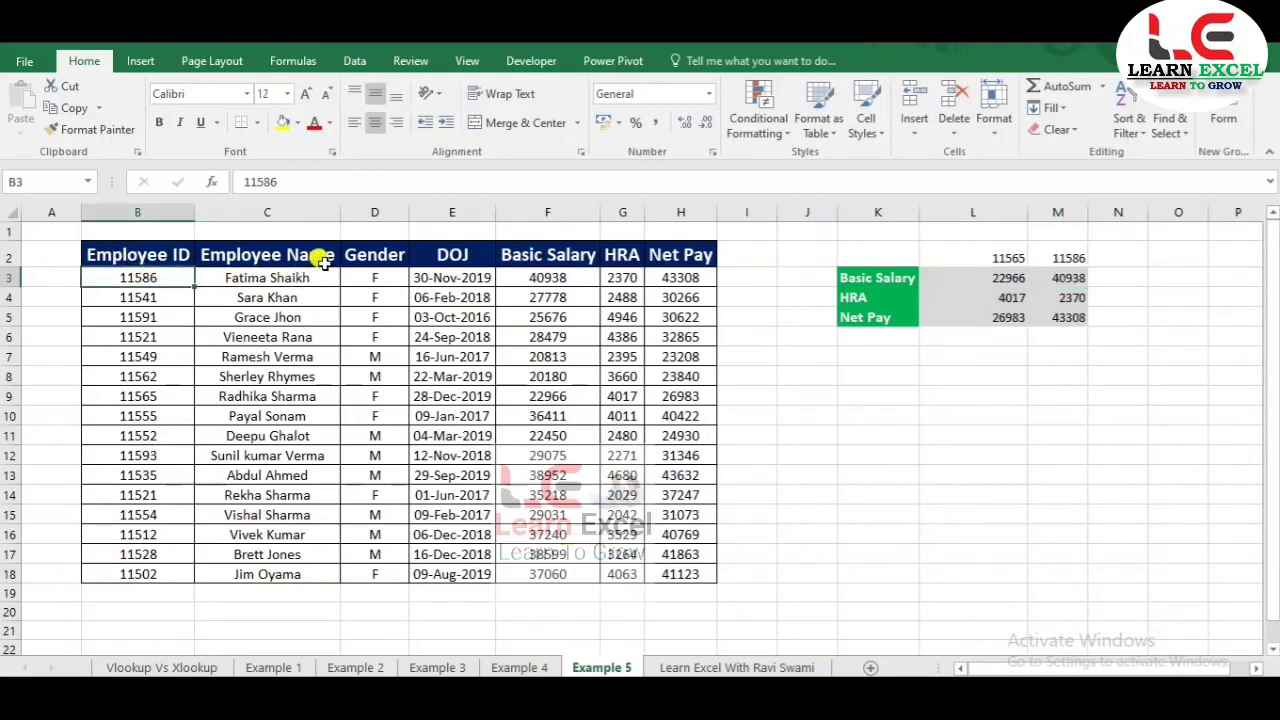
click(538, 280)
key(Right)
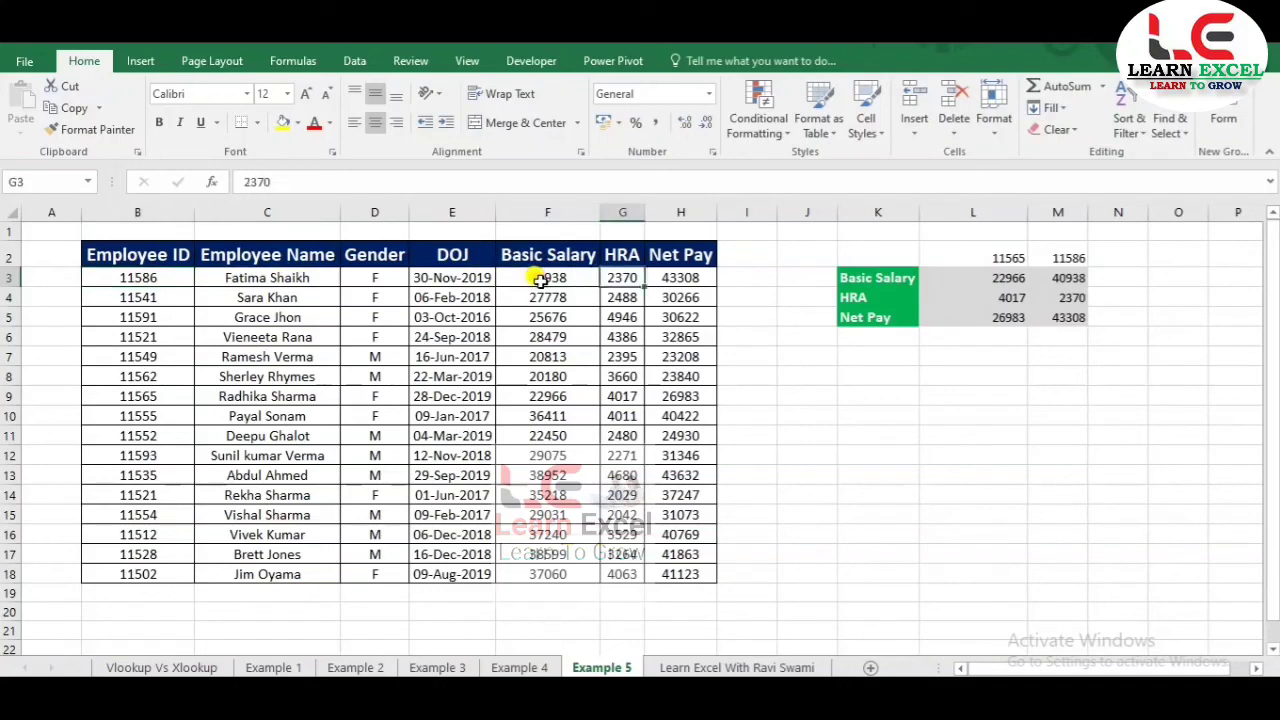
key(Right)
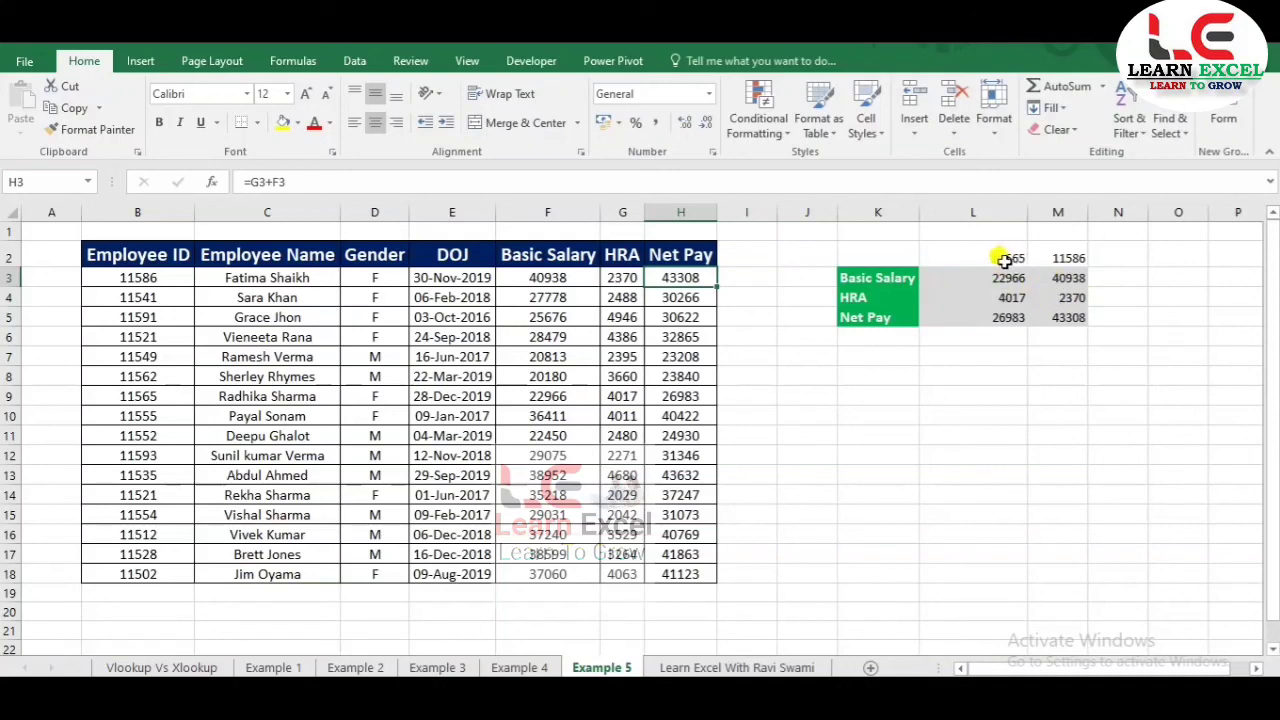
click(1049, 258)
click(1105, 258)
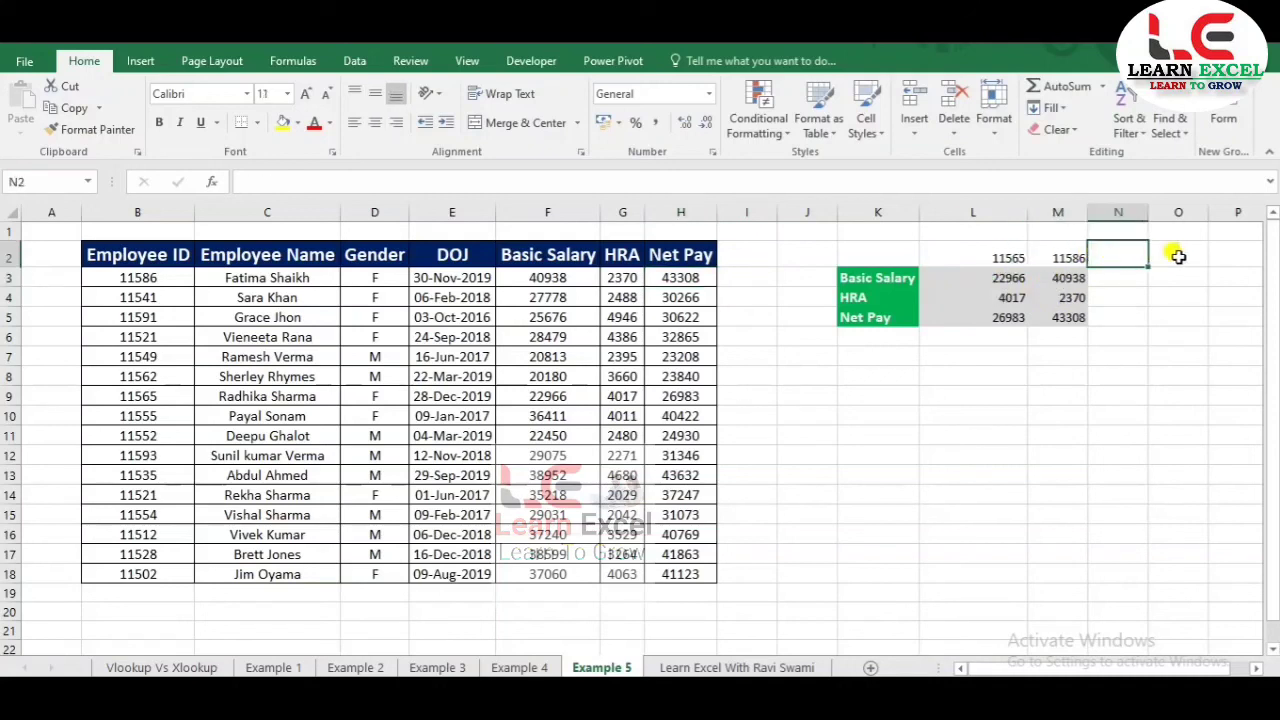